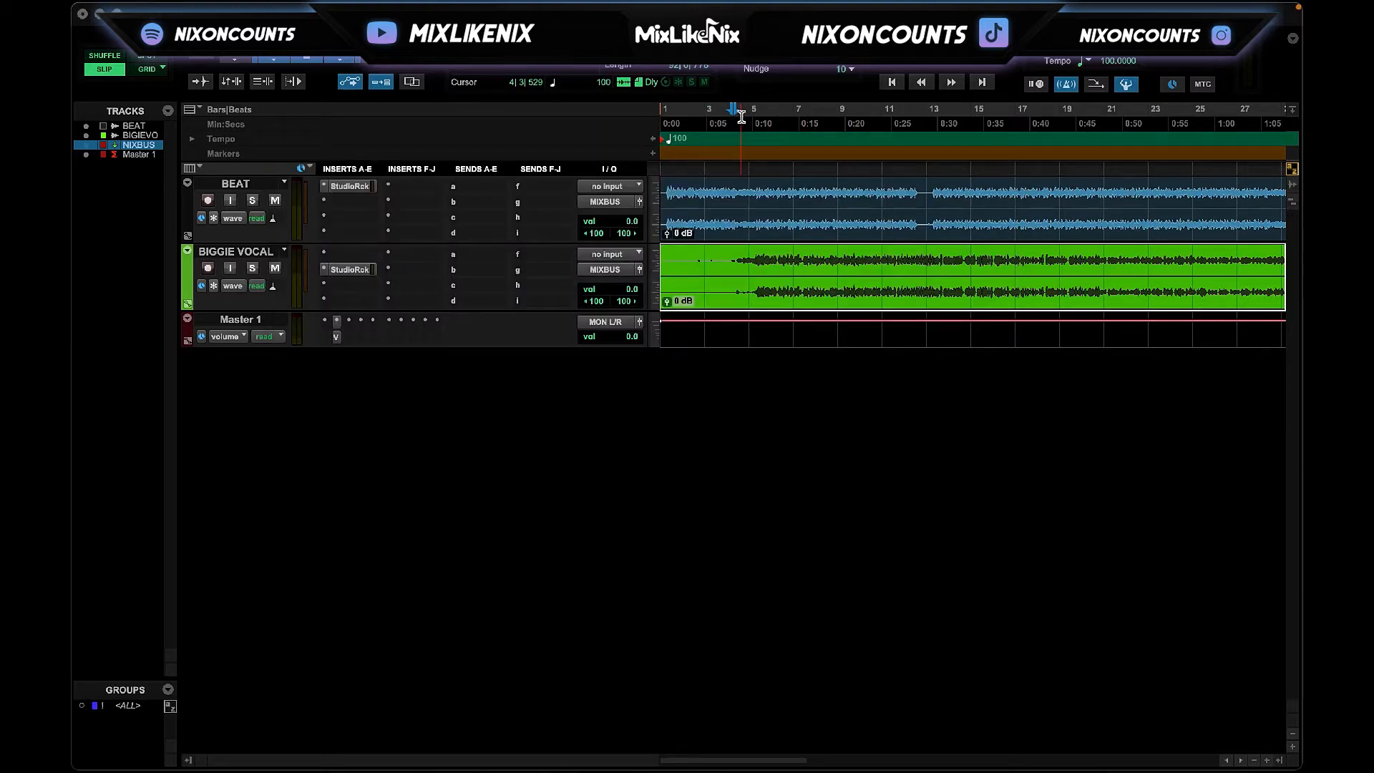
Play the session and listen to BIGGIE VOCAL with the UADx Studer A800 slot in StudioRack switched off, stopping at the end.
key("space")
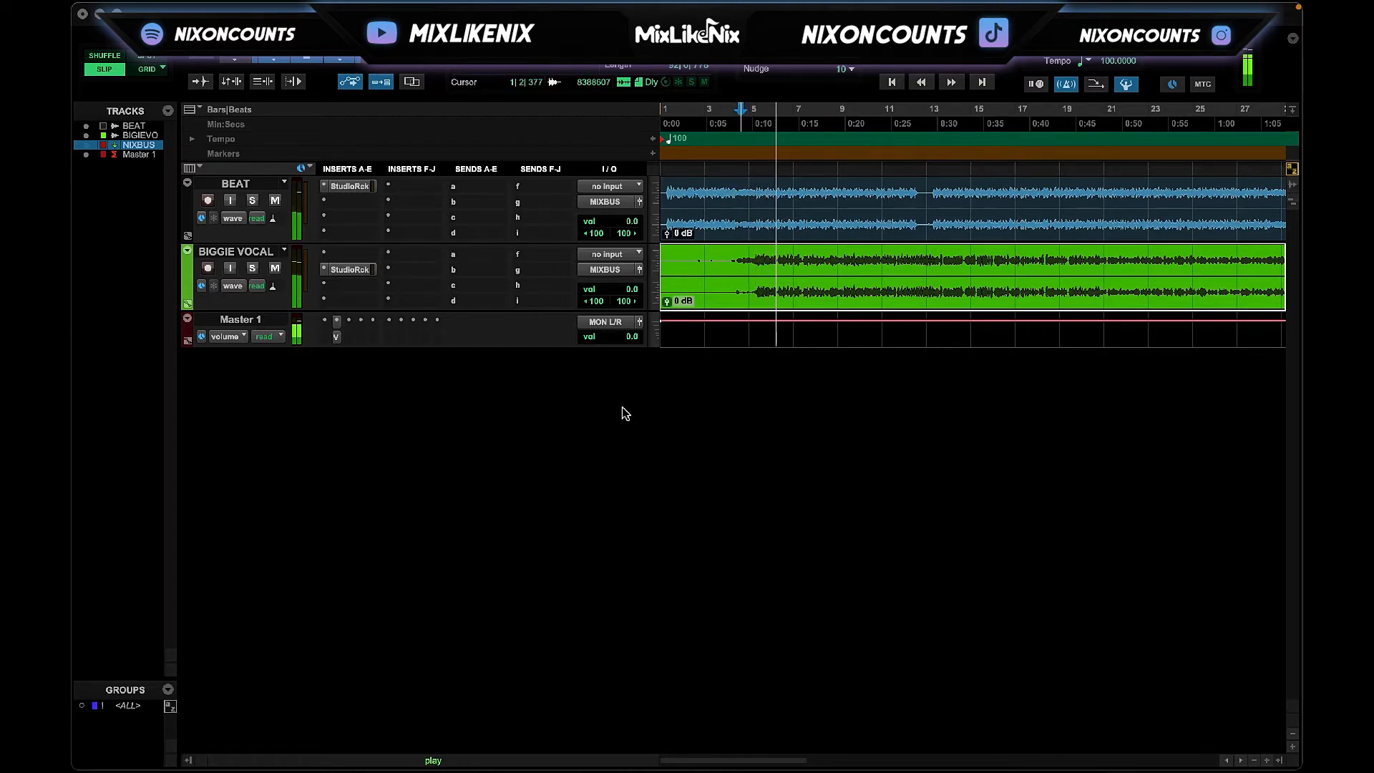
left_click(350, 269)
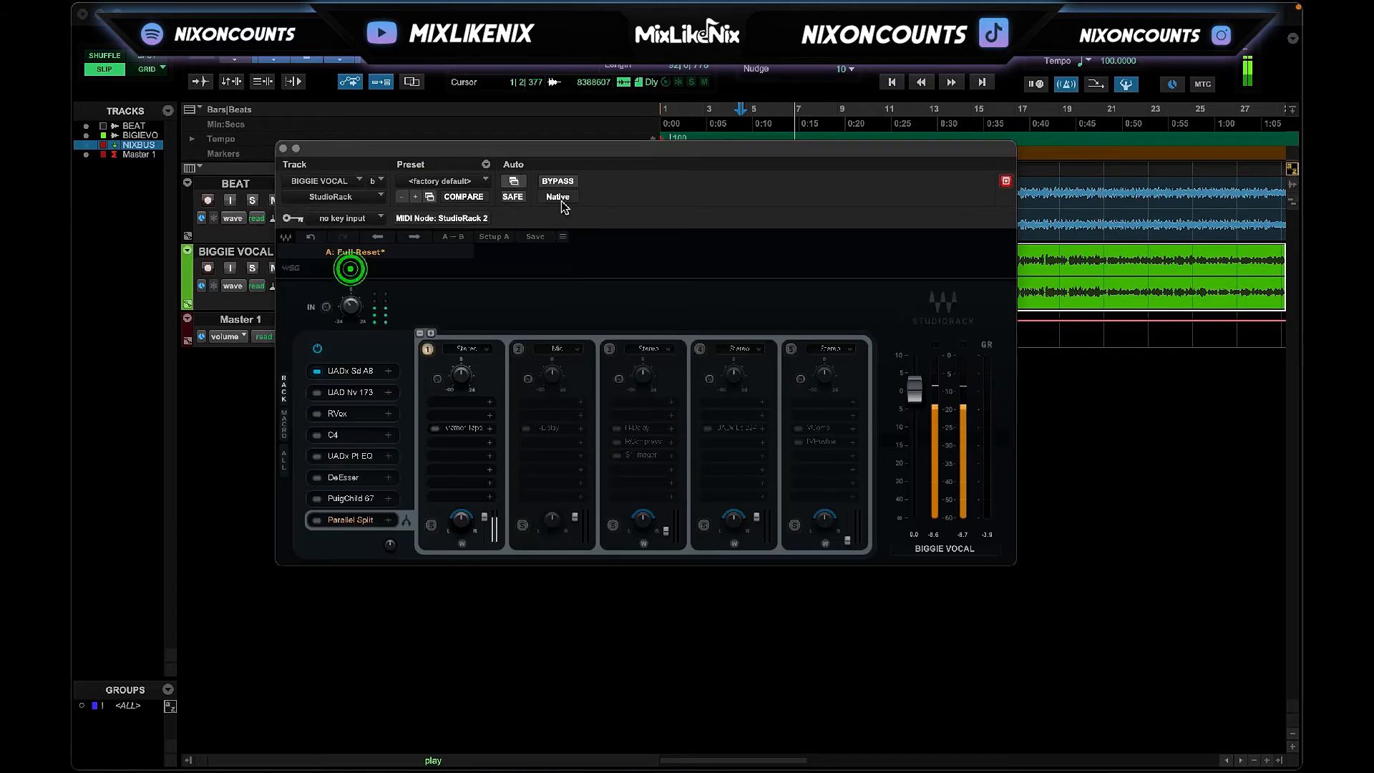
left_click_drag(586, 148, 474, 337)
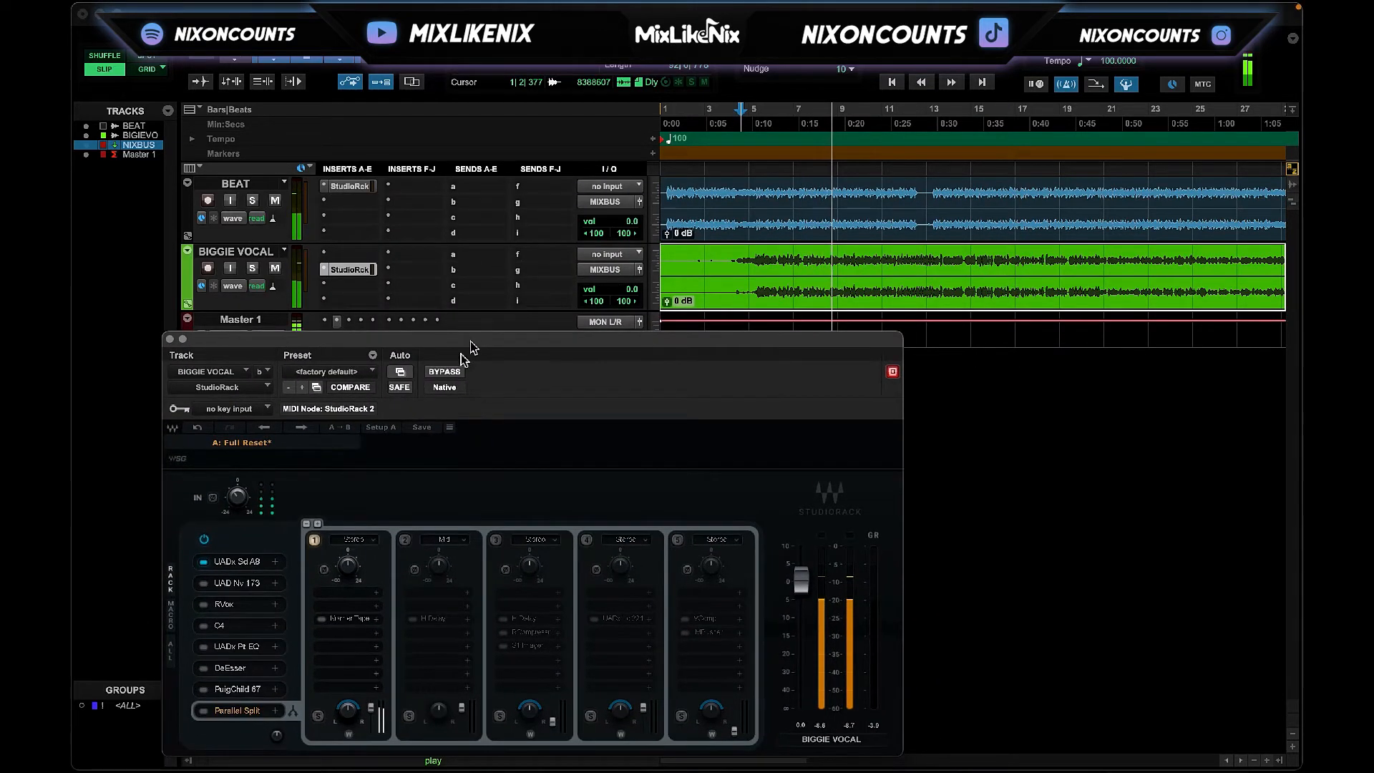
left_click(204, 562)
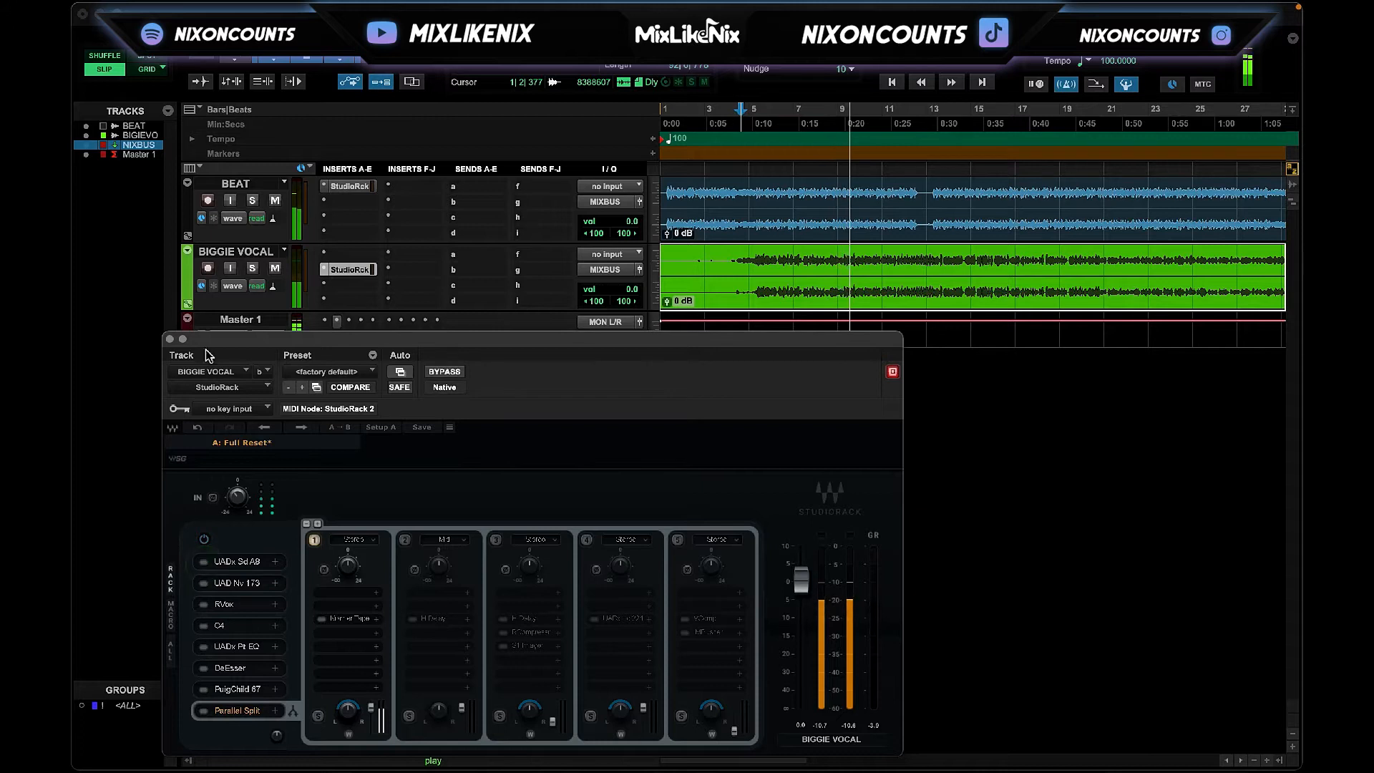
left_click(170, 339)
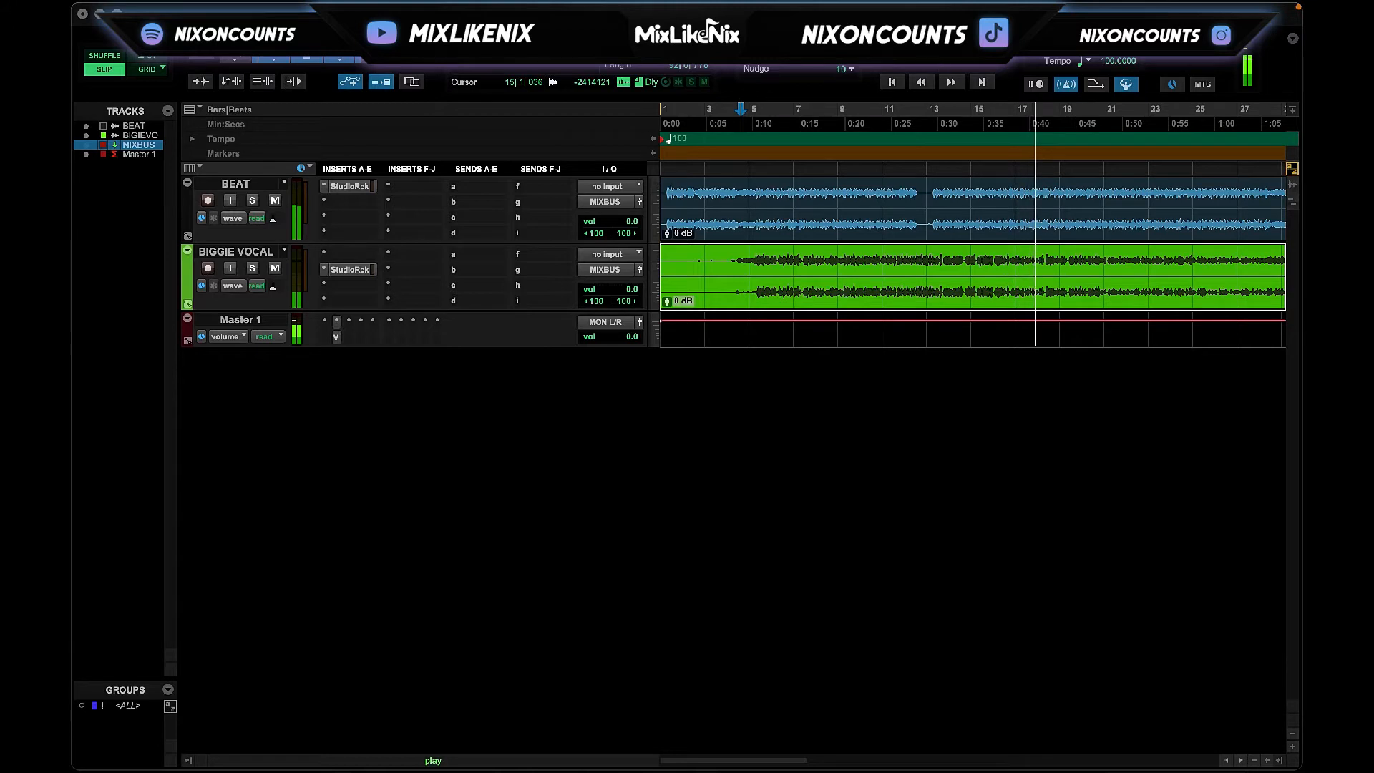
key("space")
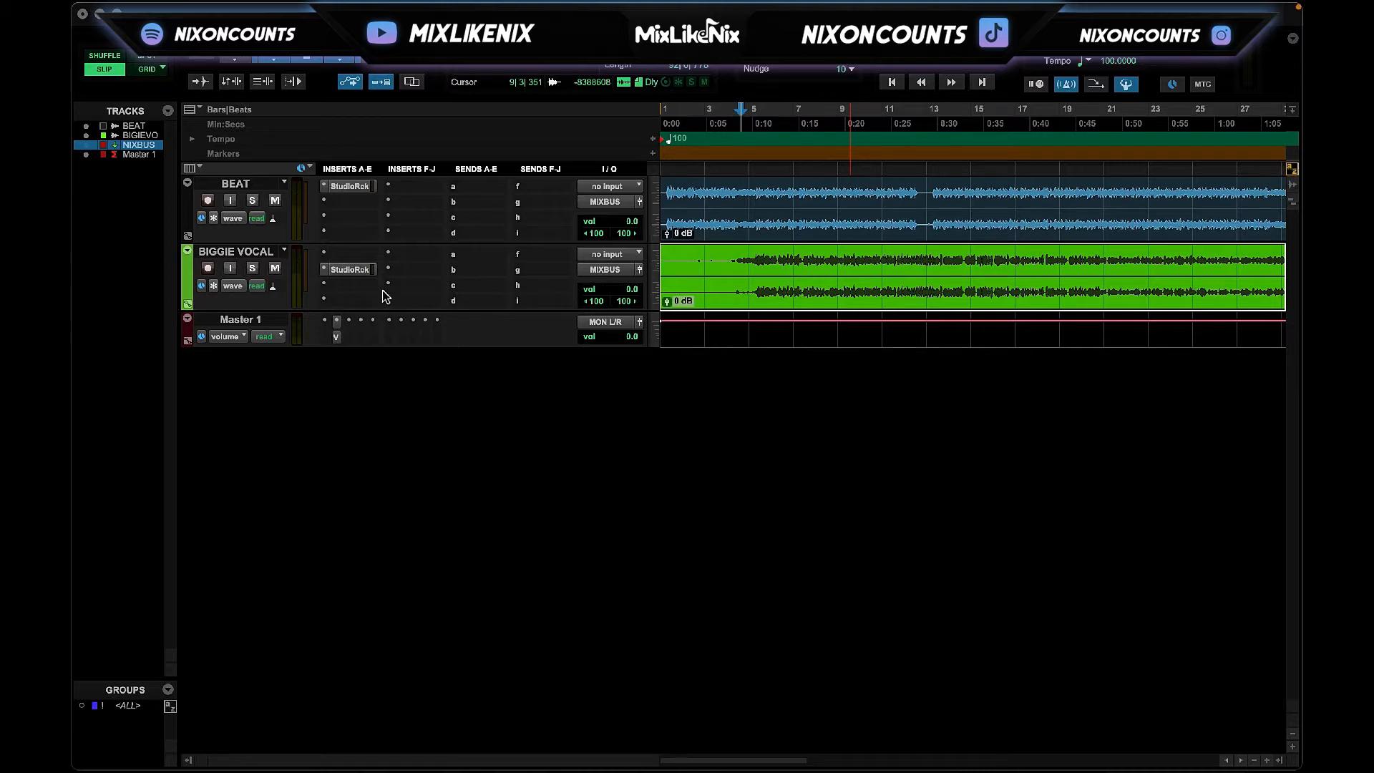
Re-enable the Studer A800 slot in BIGGIE VOCAL's StudioRack and open the tape recorder beside the rack window.
left_click(348, 270)
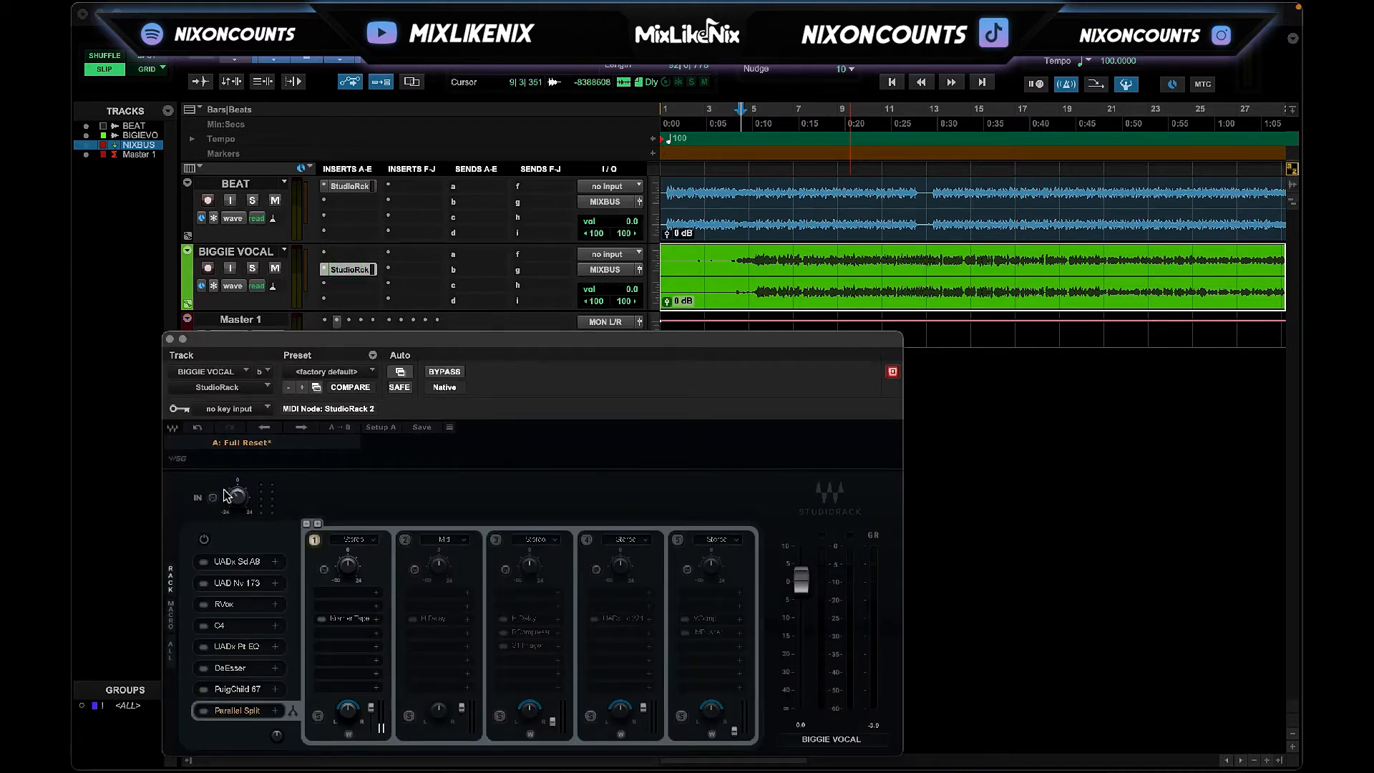
left_click_drag(358, 336, 439, 249)
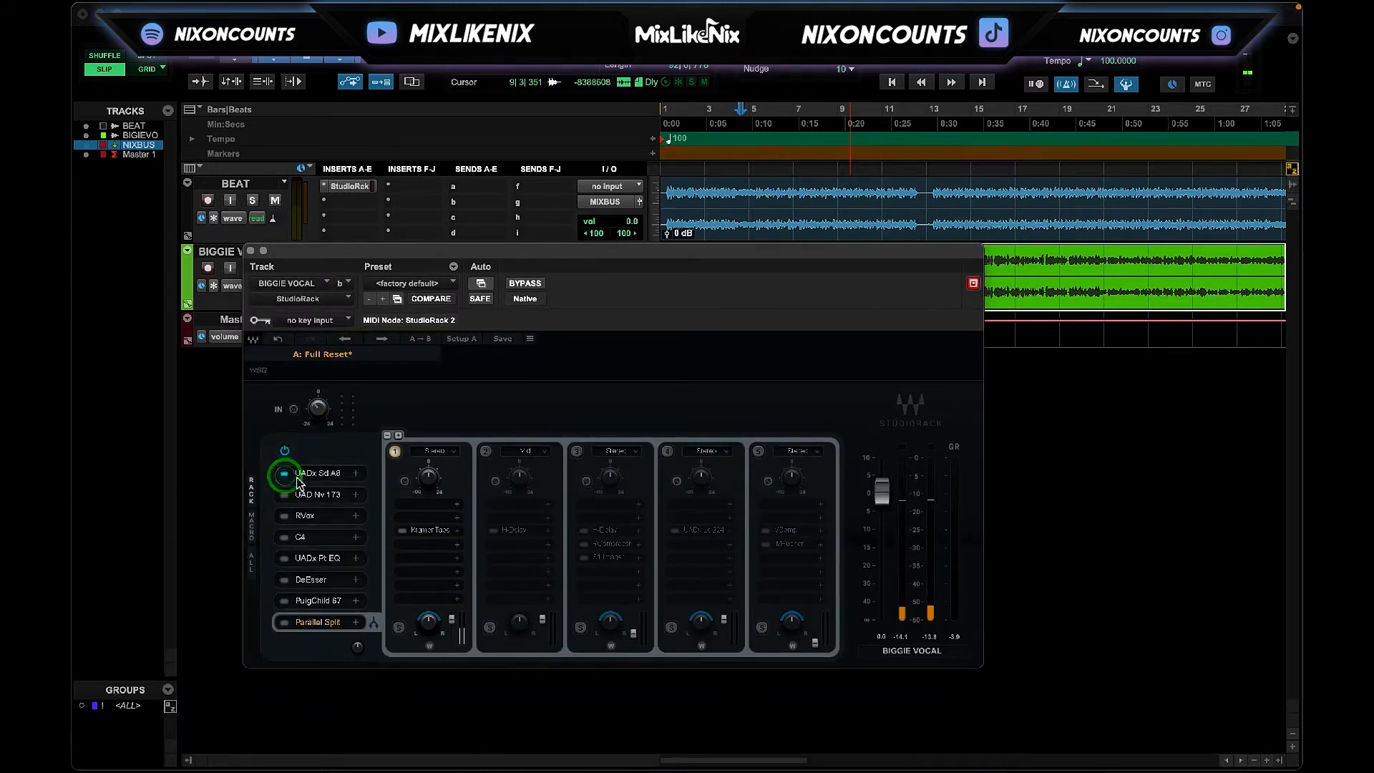
left_click(308, 475)
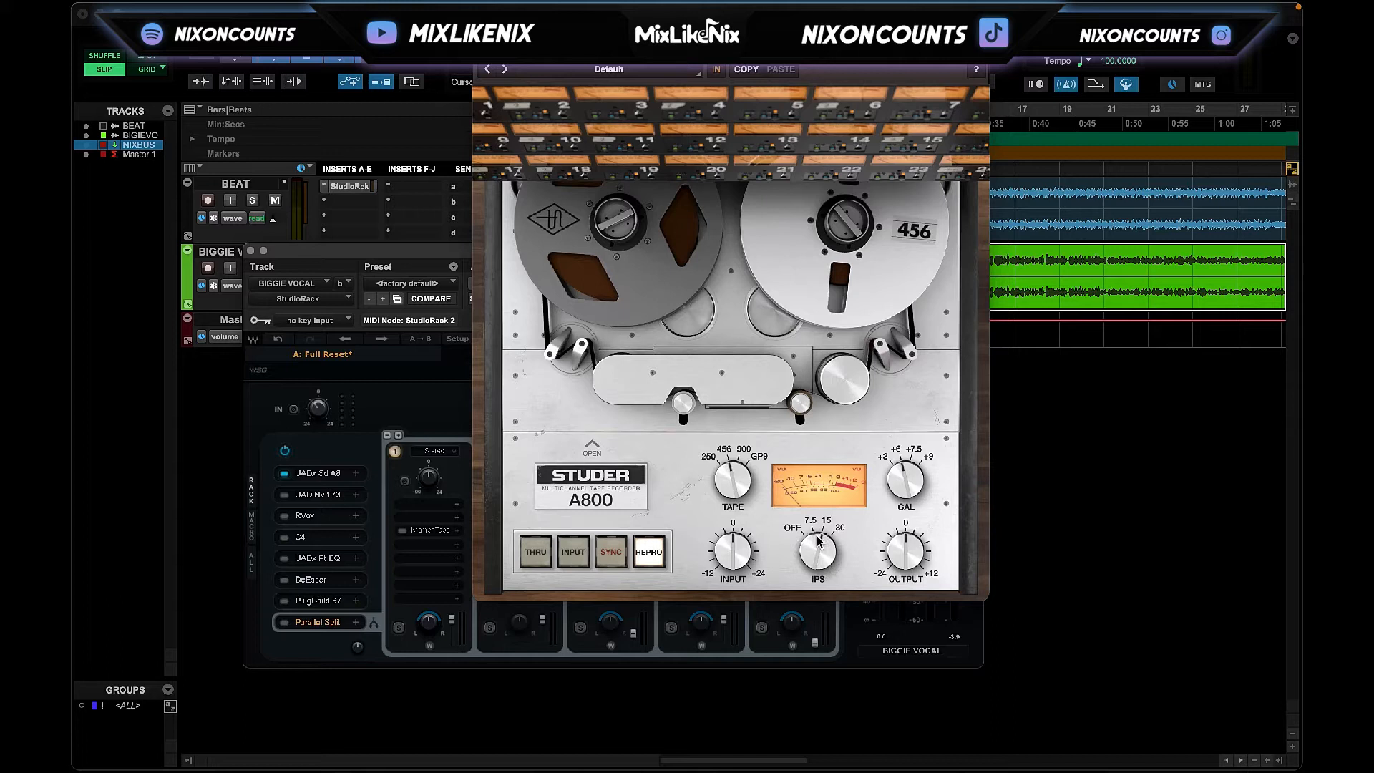
left_click_drag(781, 24, 399, 146)
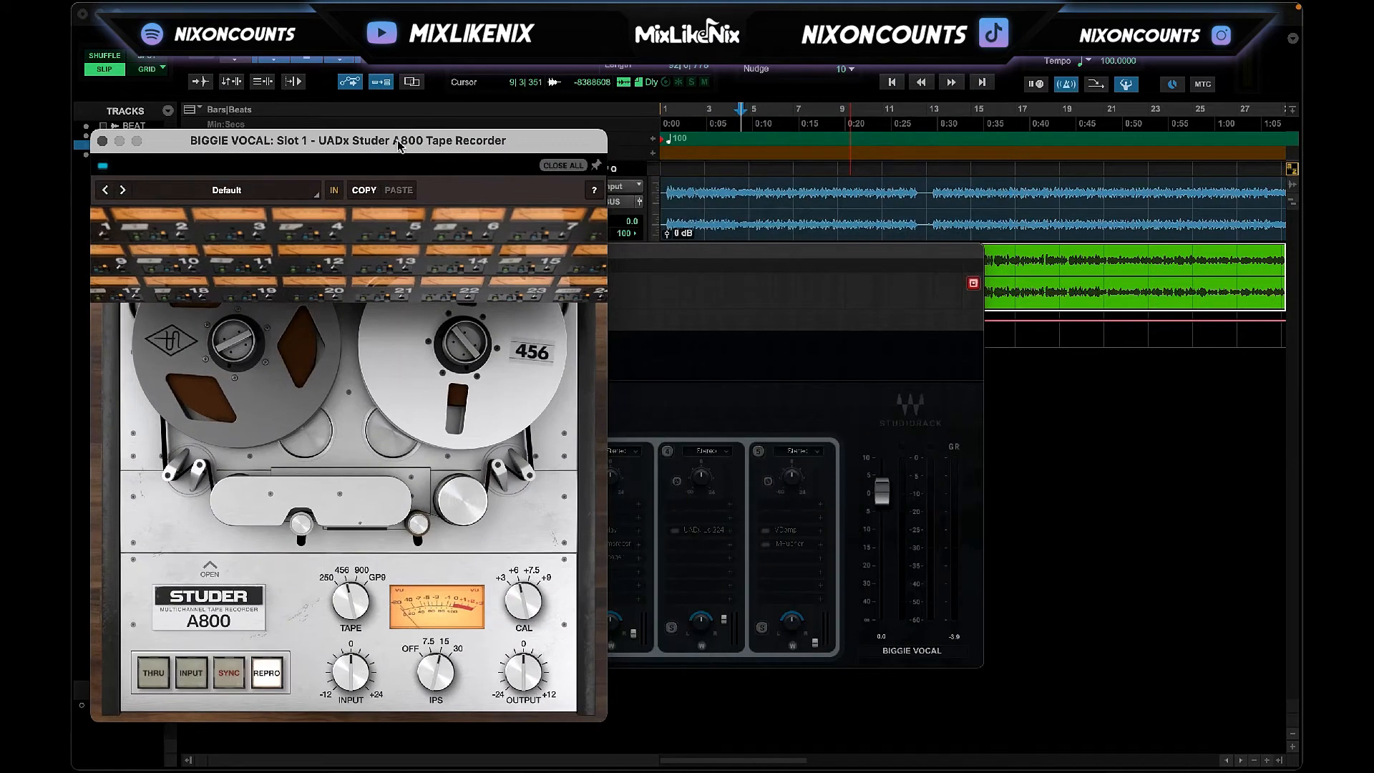
left_click_drag(685, 259, 871, 257)
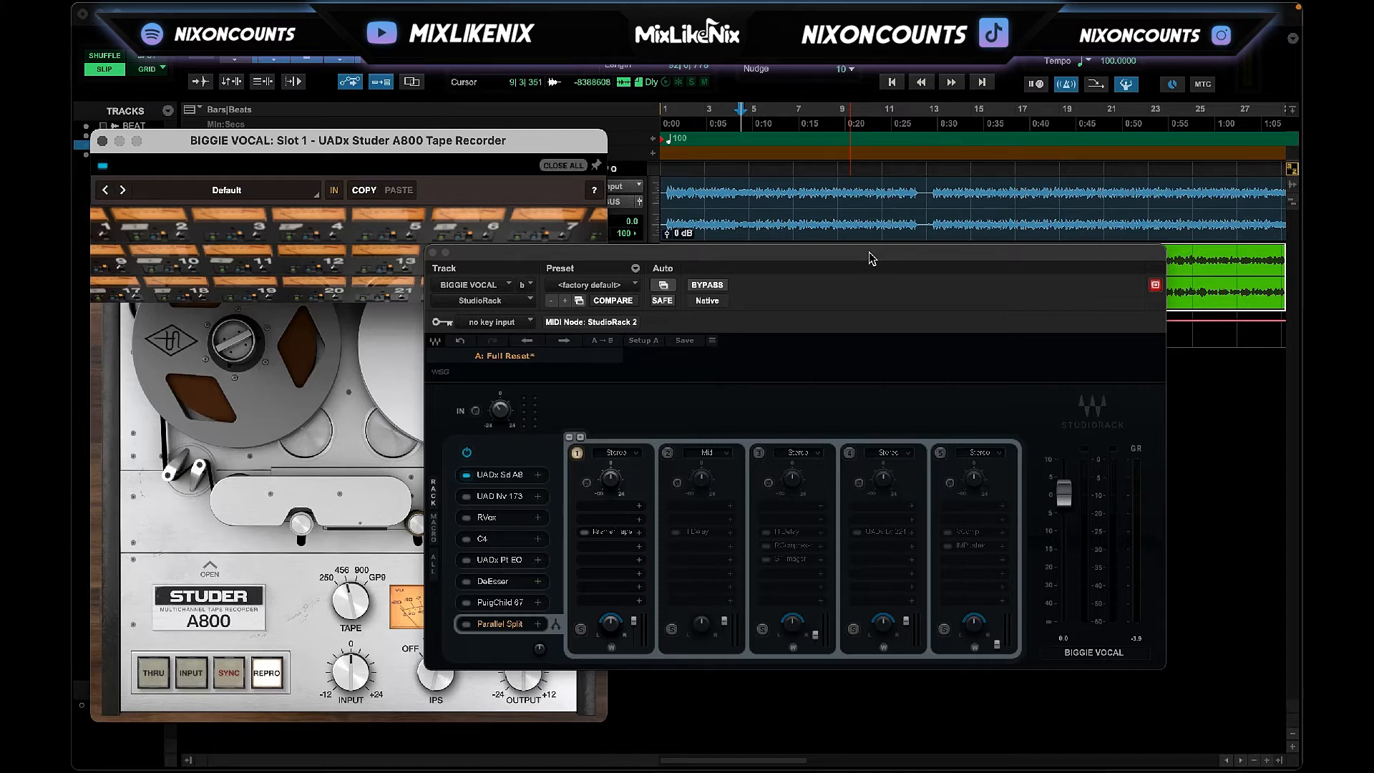
left_click_drag(871, 257, 918, 339)
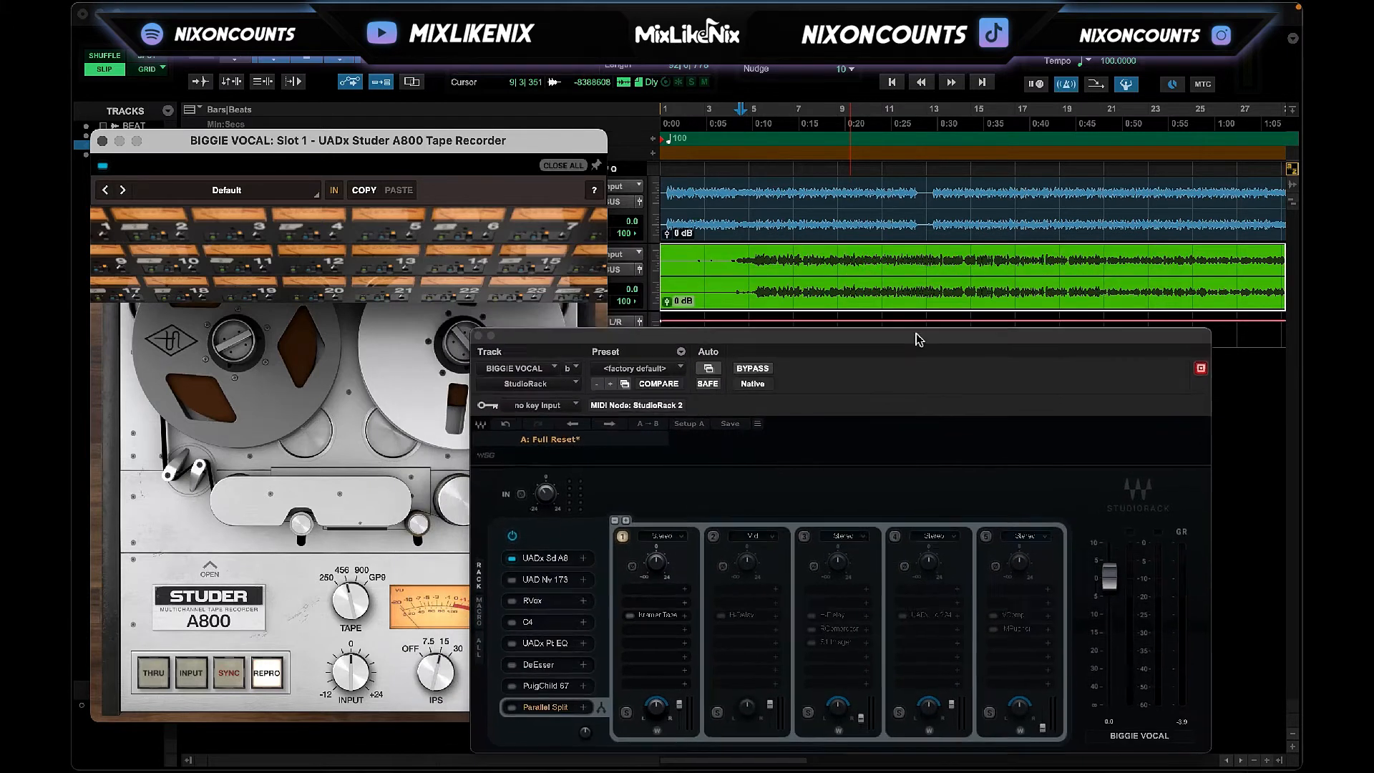
Audition the Studer A800's tape types during playback from about bar 5, return to 456, and set the tape speed to 30 IPS.
left_click(758, 125)
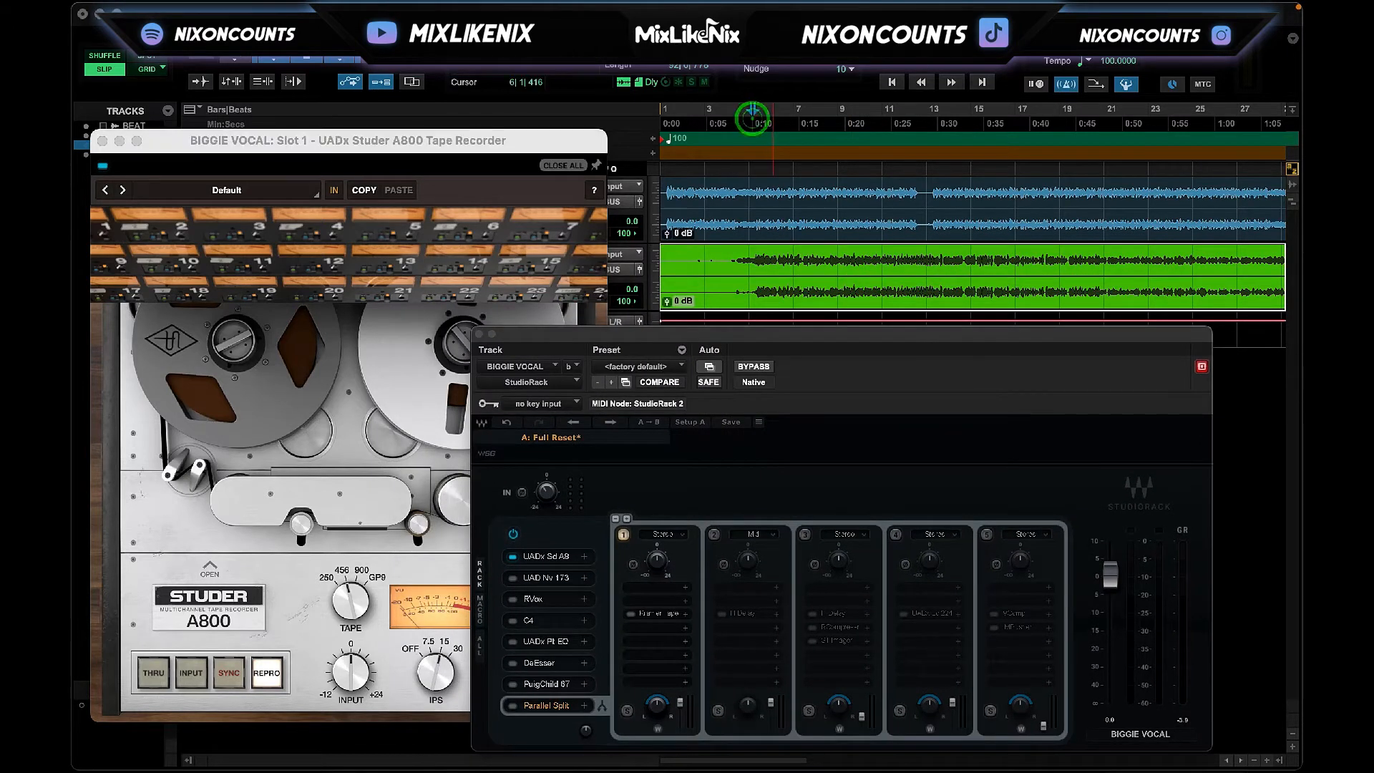
key("space")
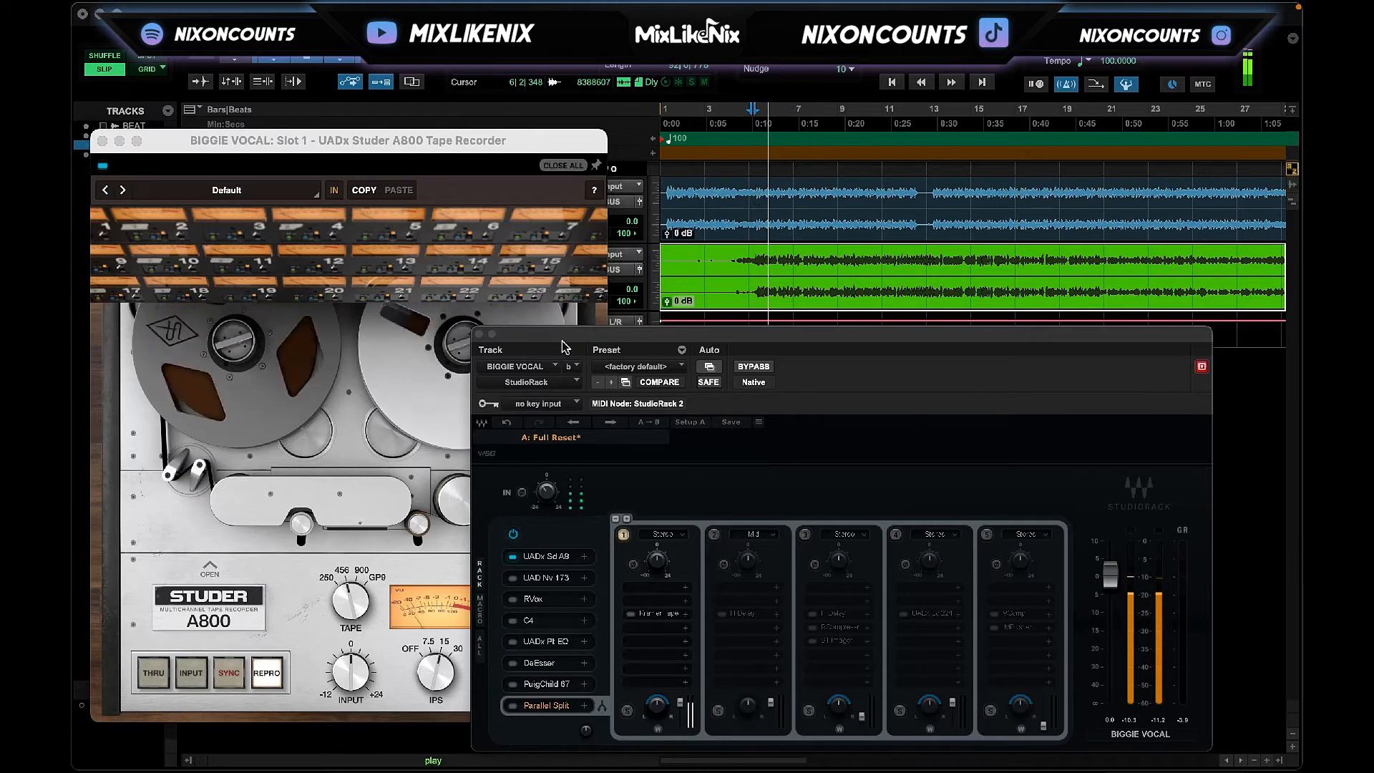
left_click_drag(560, 335, 572, 326)
left_click(389, 525)
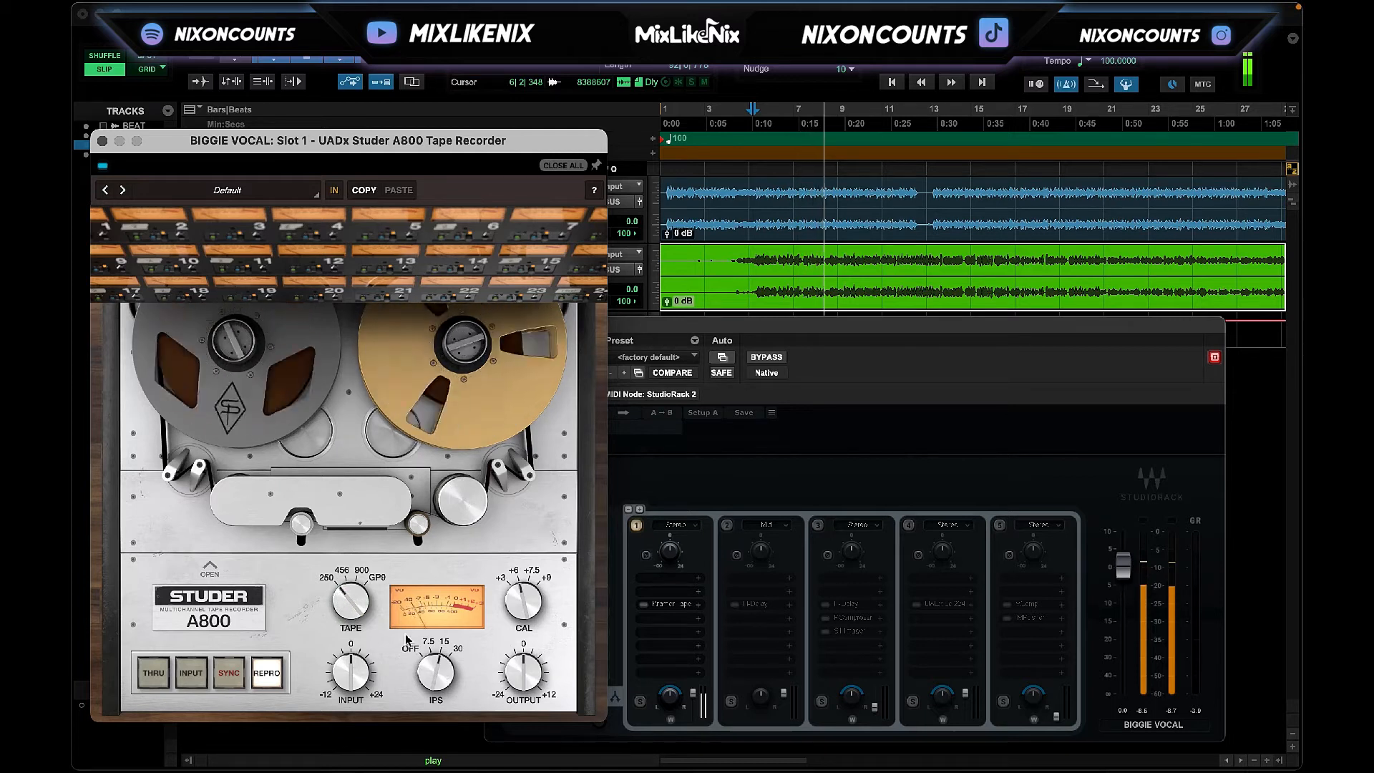
left_click_drag(358, 603, 360, 568)
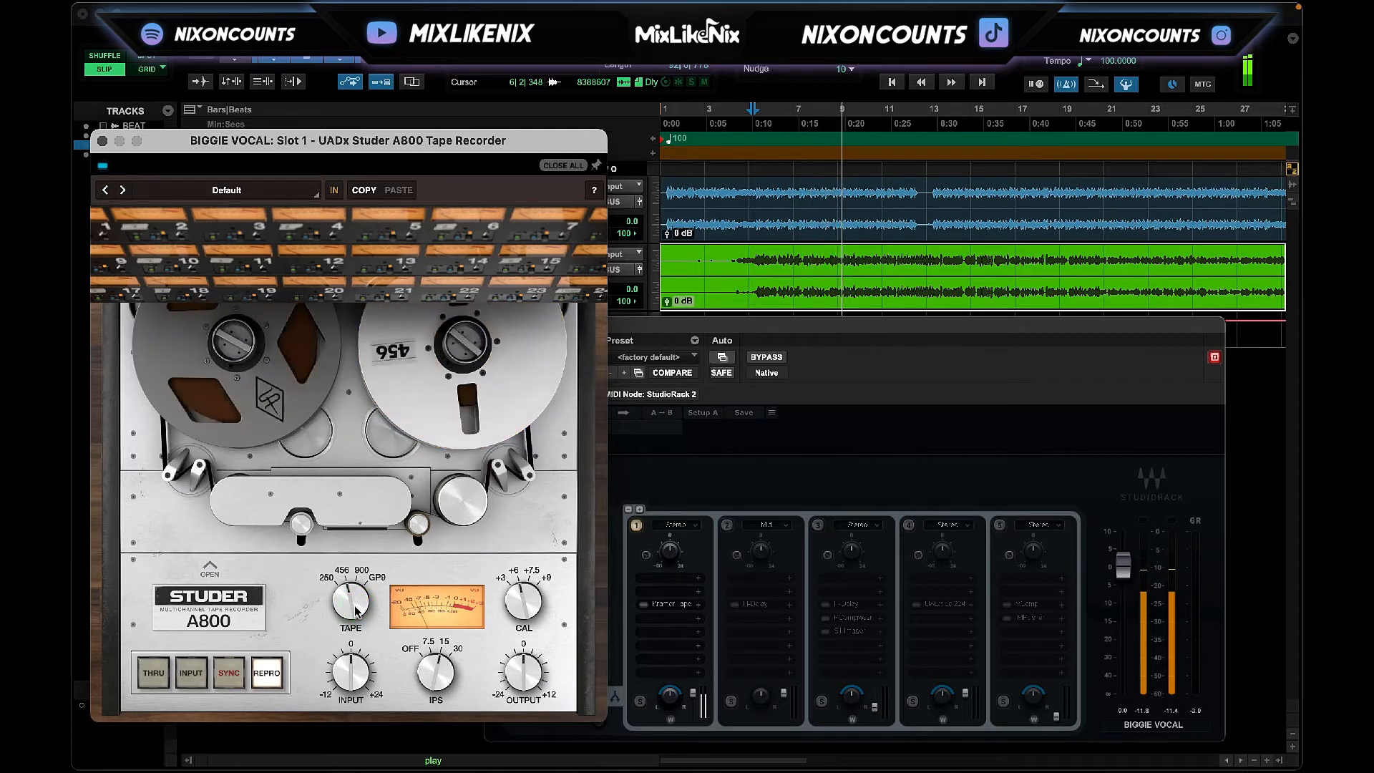
left_click_drag(356, 611, 369, 557)
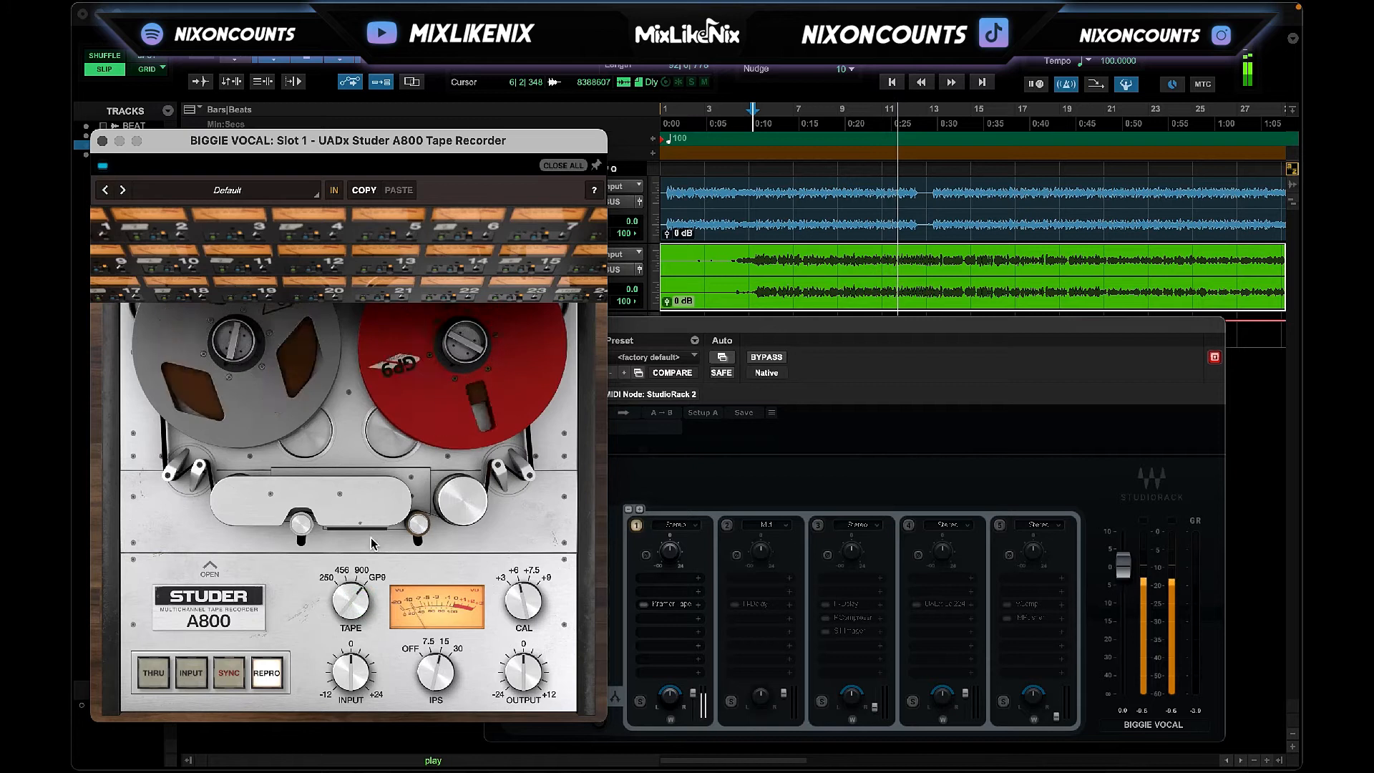
mouse_move(354, 592)
left_mouse_down()
mouse_move(351, 623)
mouse_move(348, 606)
left_mouse_up()
left_click_drag(422, 677, 363, 664)
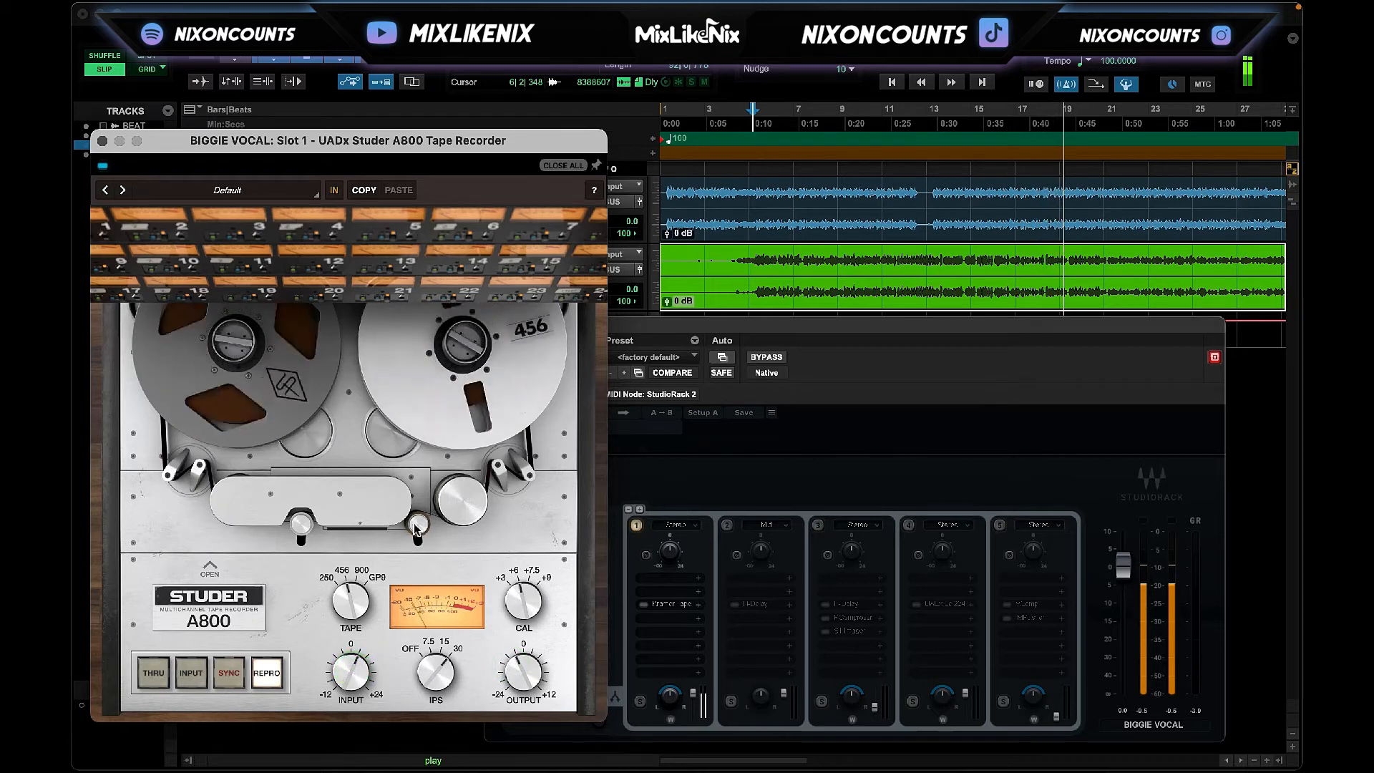
Compare the vocal with the Studer A800 bypassed and active, replaying from about bar 6.
left_click(104, 167)
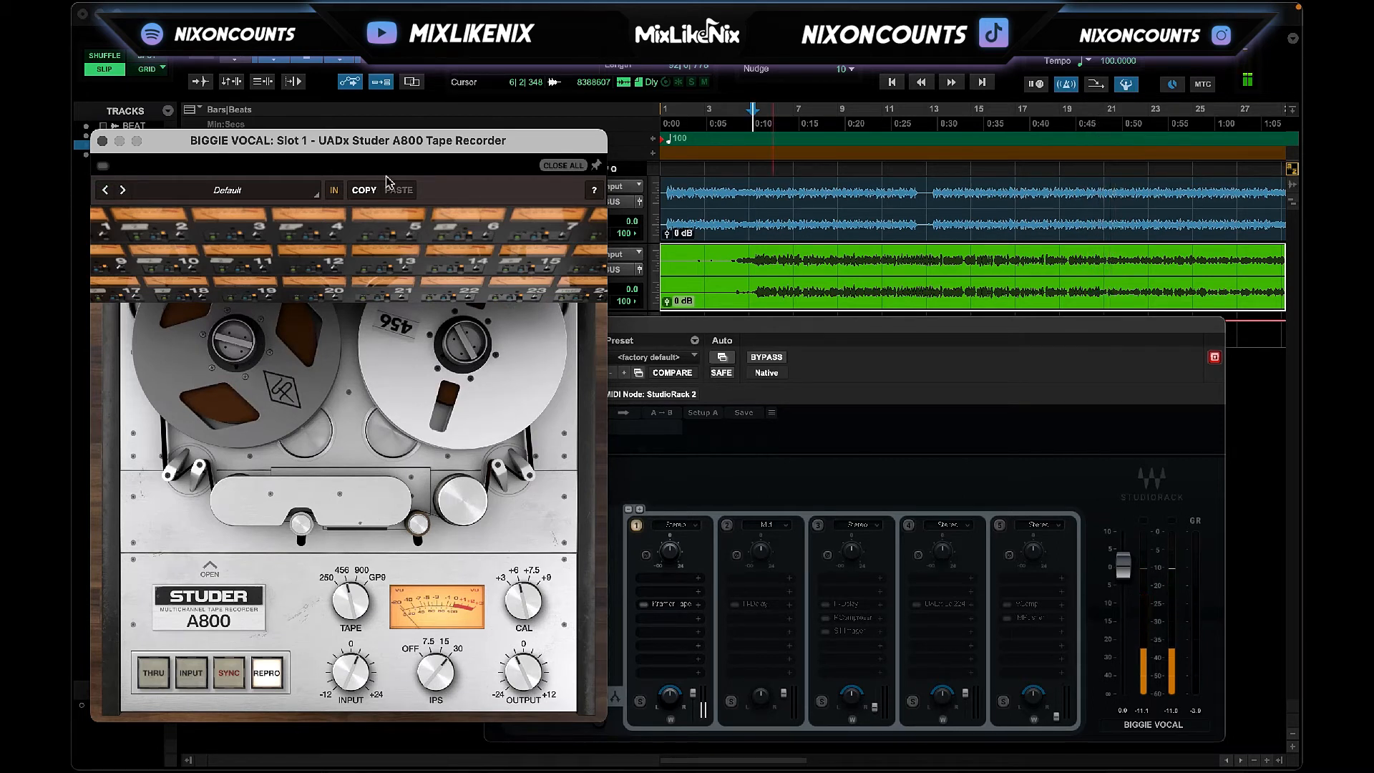
left_click(779, 120)
key("space")
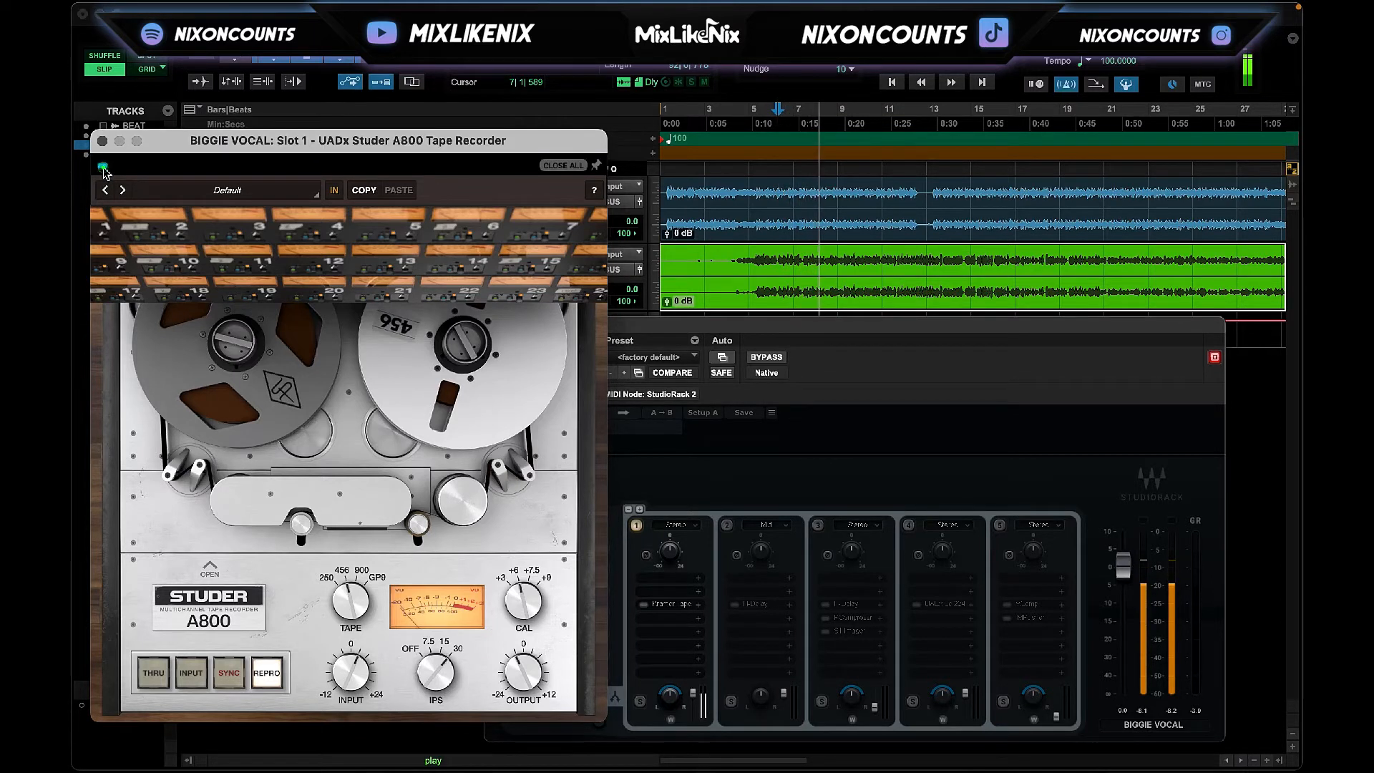
left_click(103, 168)
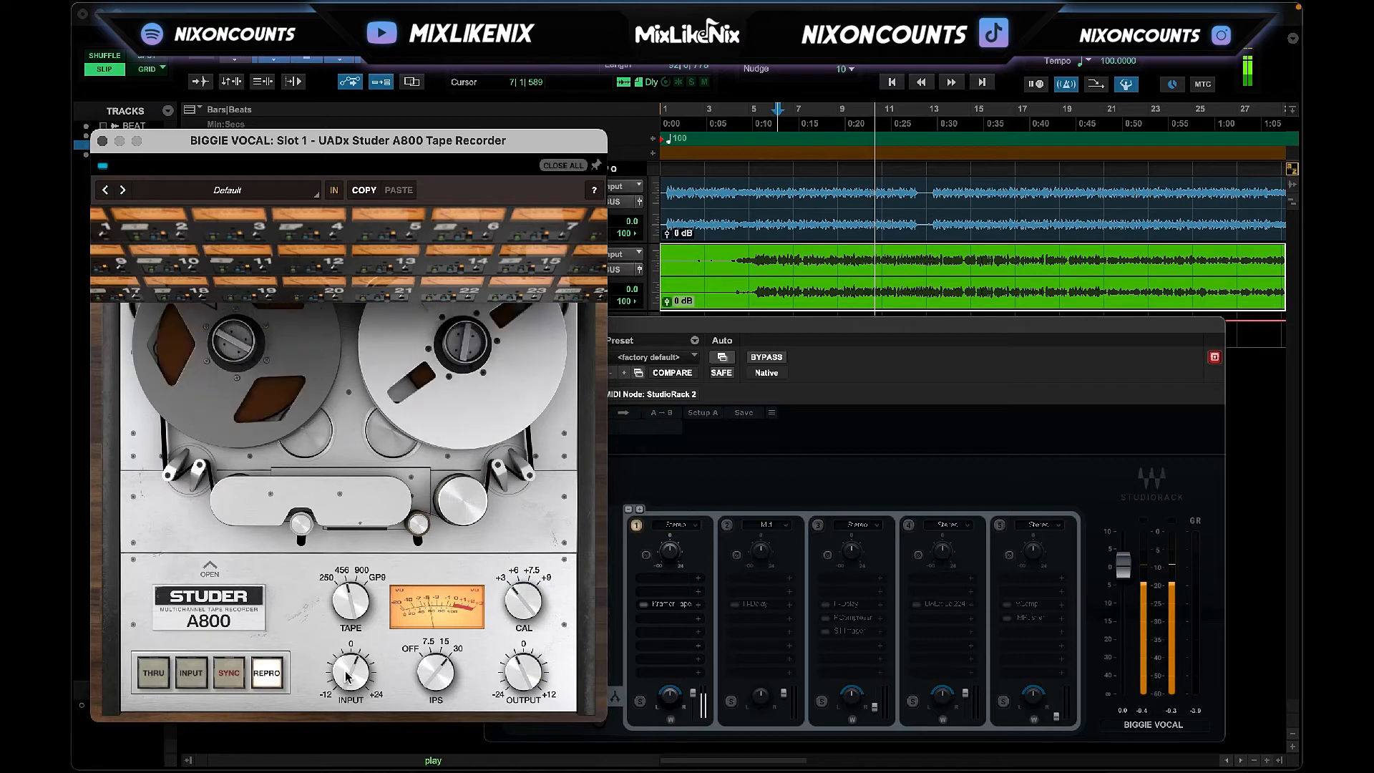
Try the 250 tape, set the Studer A800's tape type to GP9, and check it against bypass before stopping playback.
left_click(366, 584)
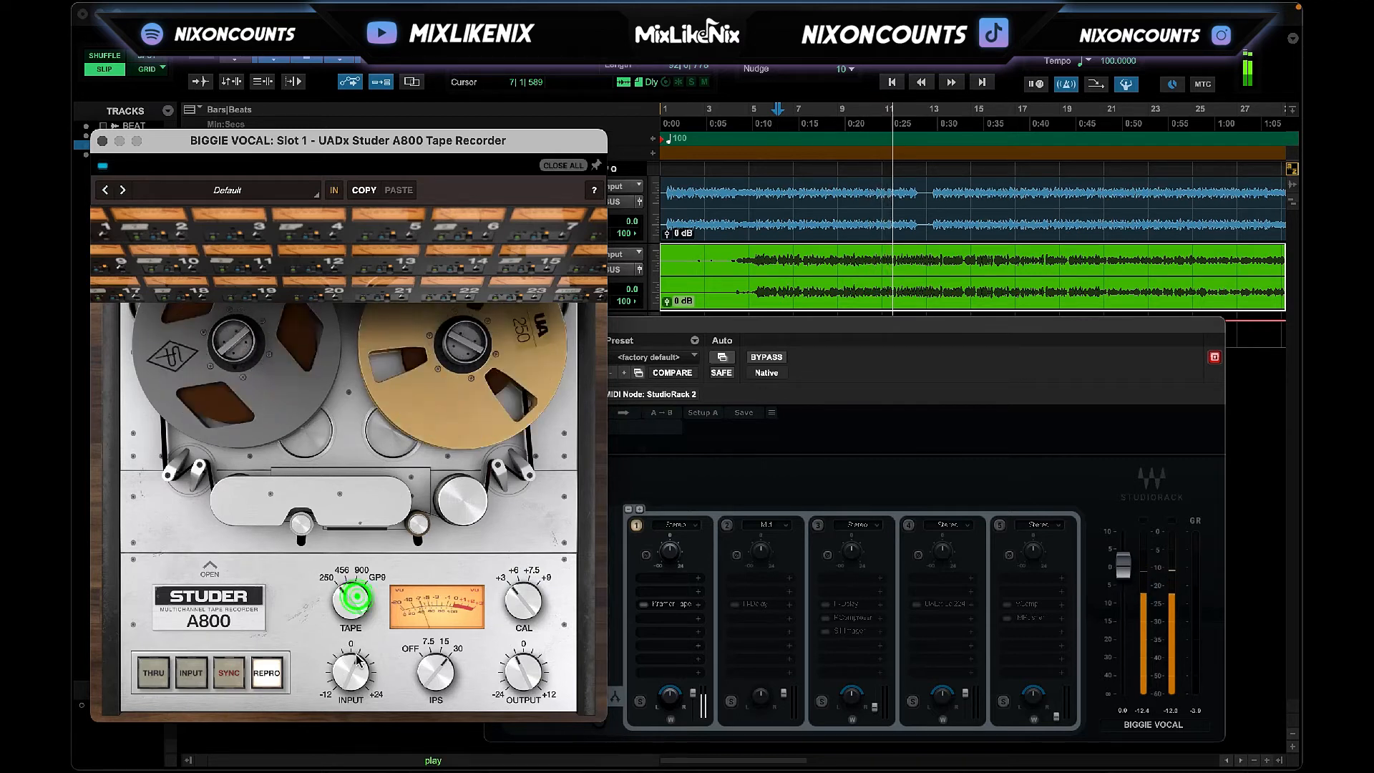
left_click_drag(358, 660, 389, 503)
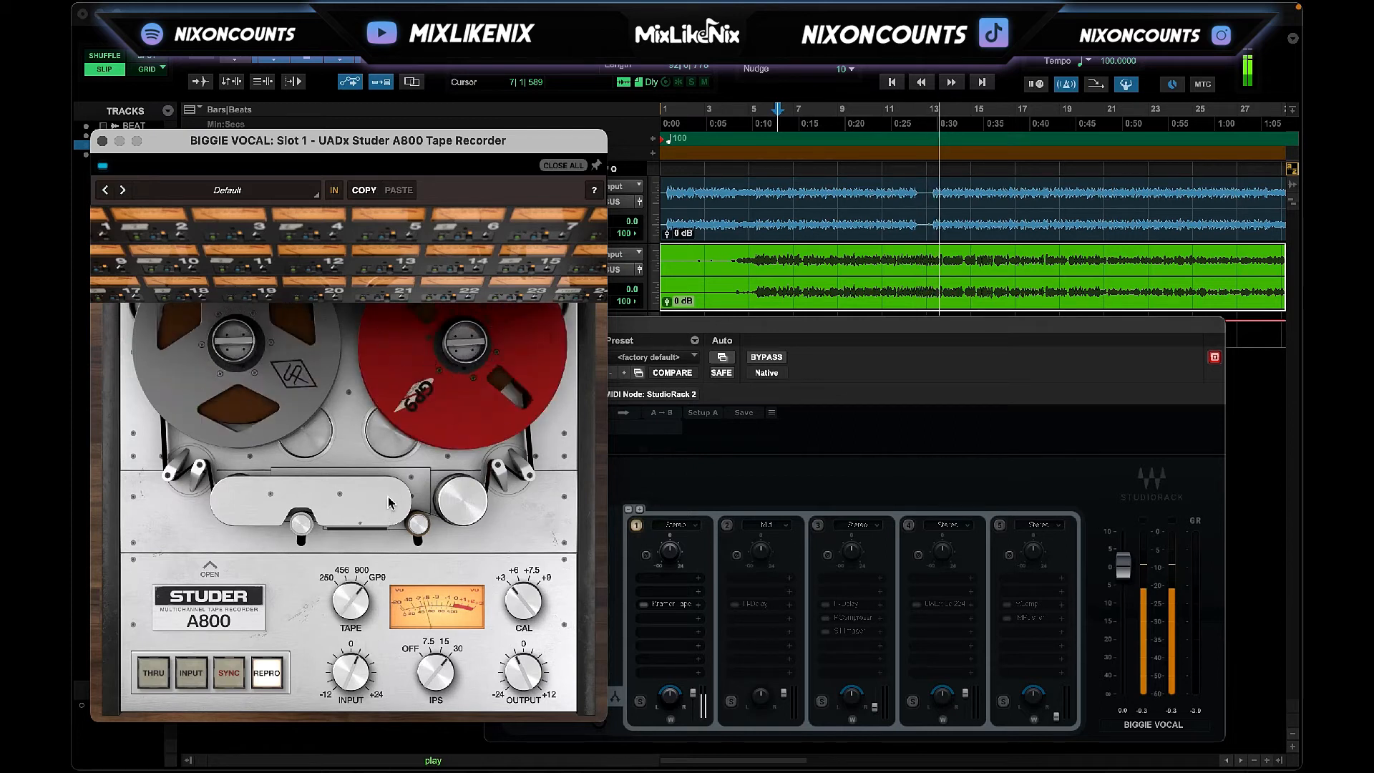
left_click(104, 167)
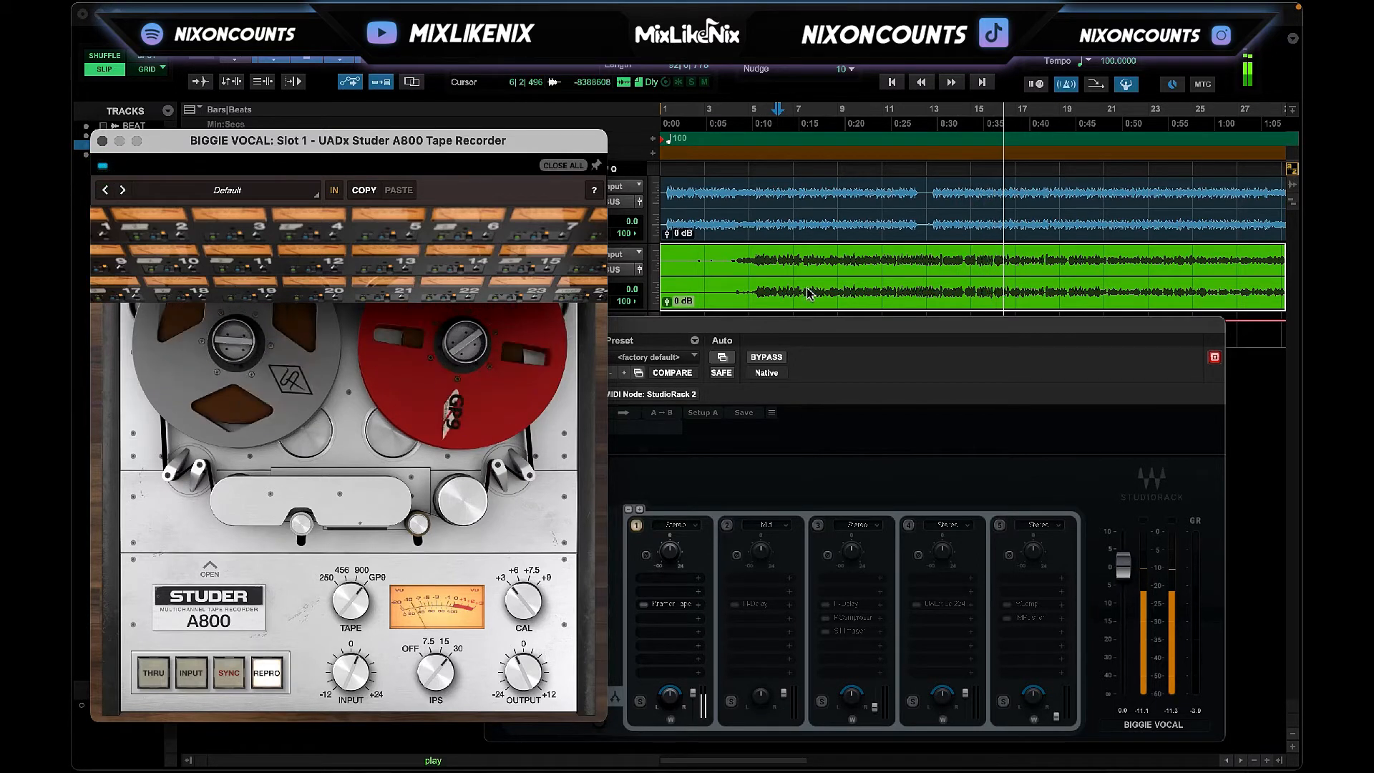
key("space")
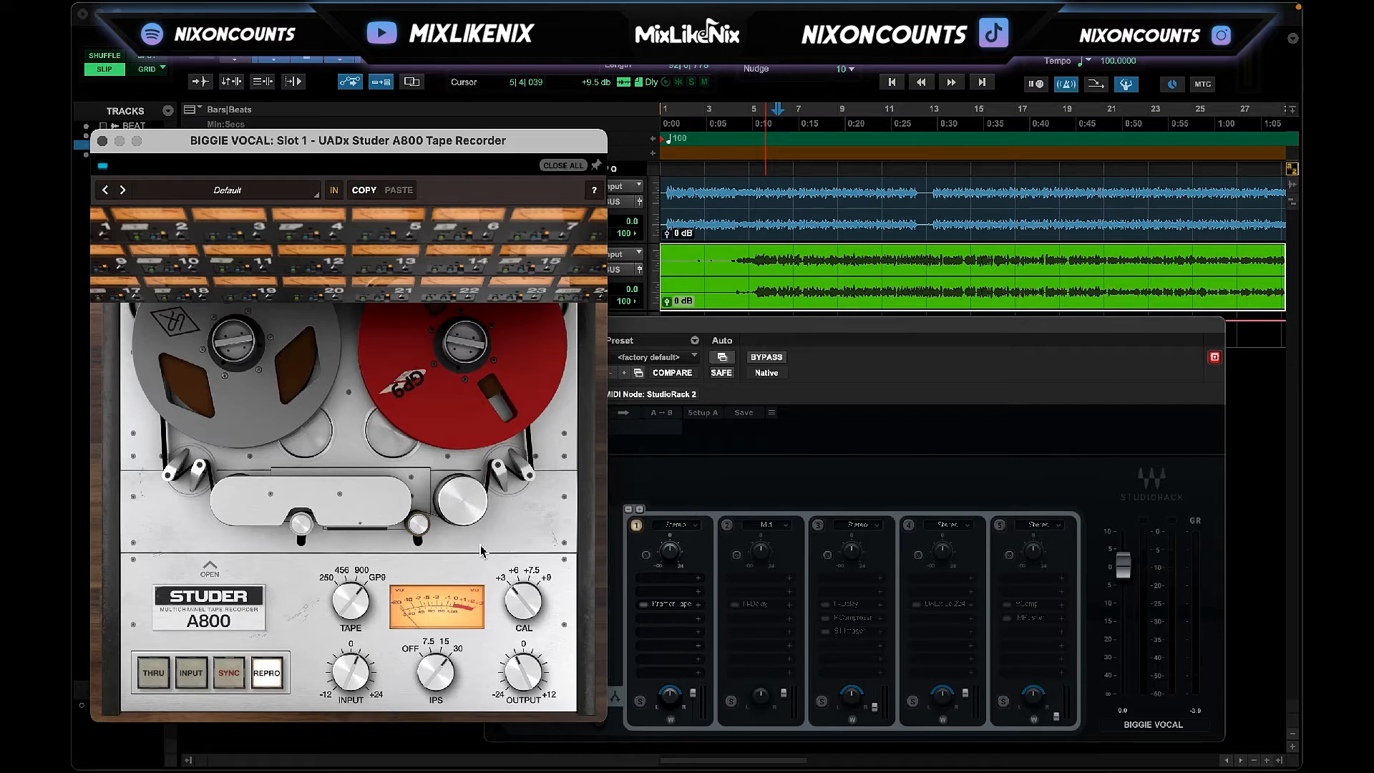
Enable the UAD Nv 173 slot in StudioRack and open the 1073 preamp beside the rack window.
left_click_drag(688, 321, 728, 248)
left_click_drag(597, 408, 598, 428)
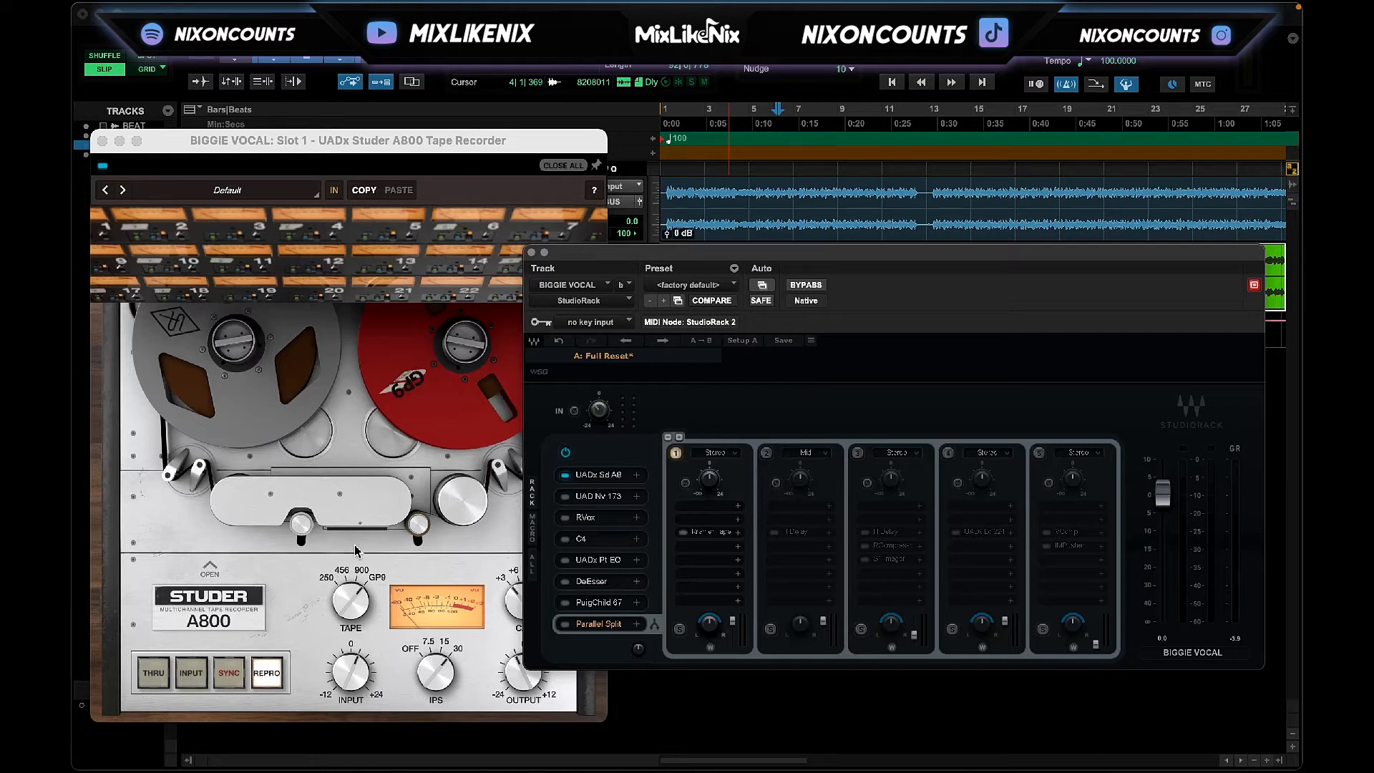
left_click(564, 495)
left_click(599, 499)
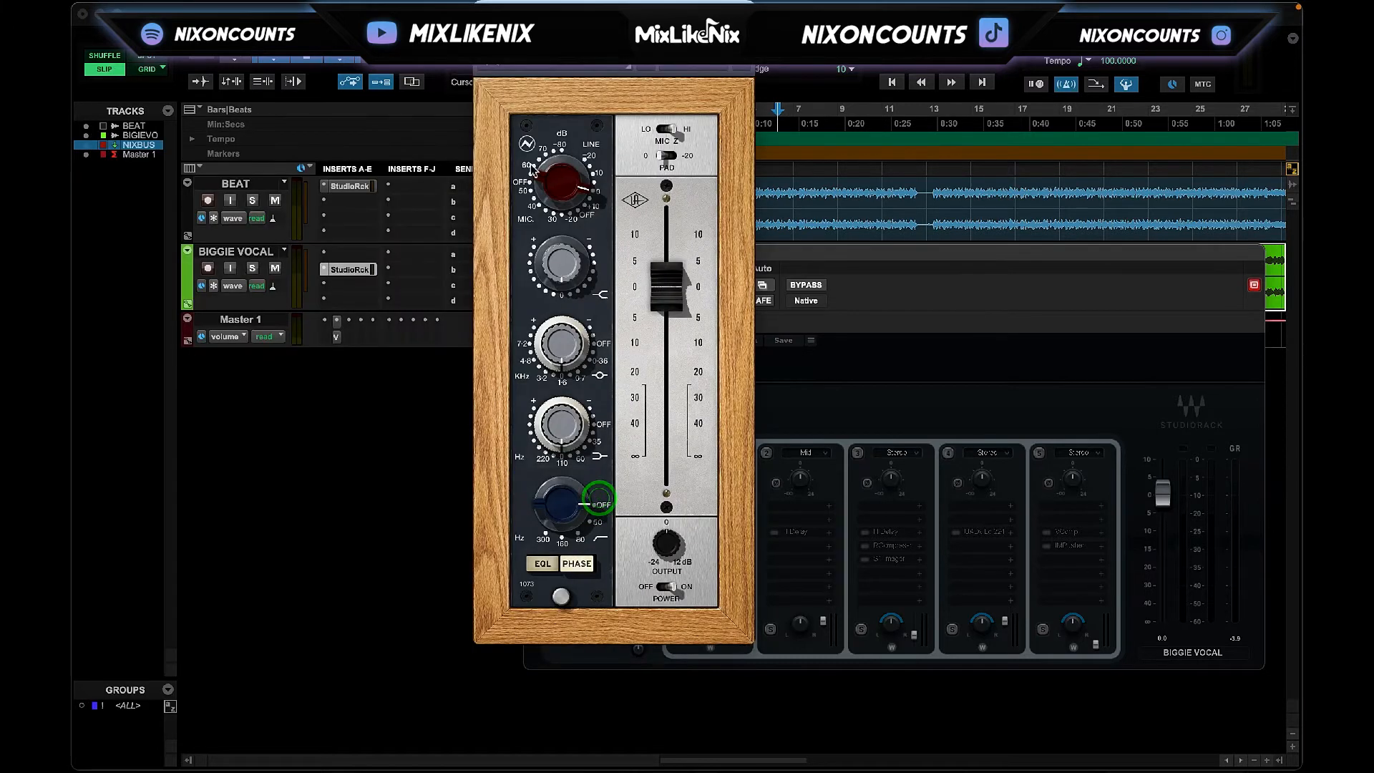
left_click_drag(611, 11, 340, 51)
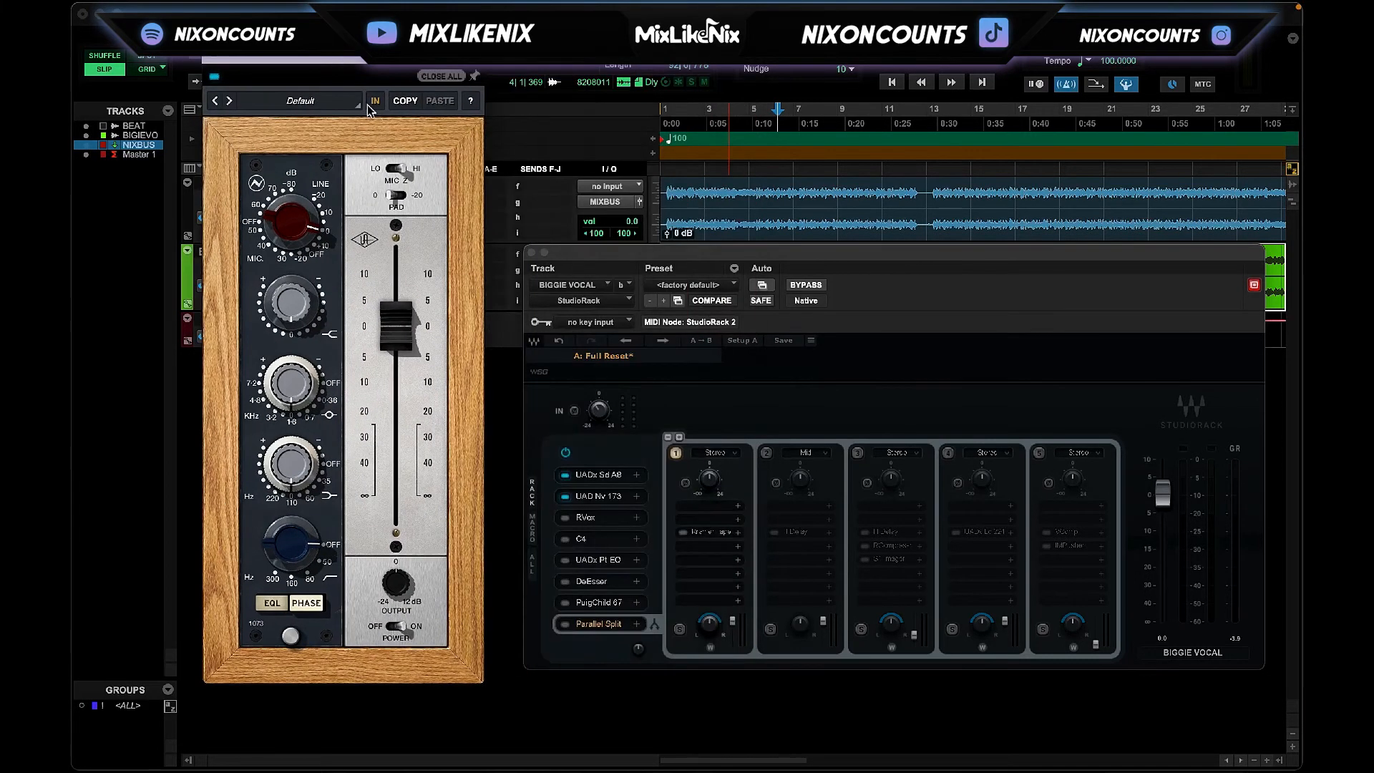
left_click_drag(617, 256, 586, 317)
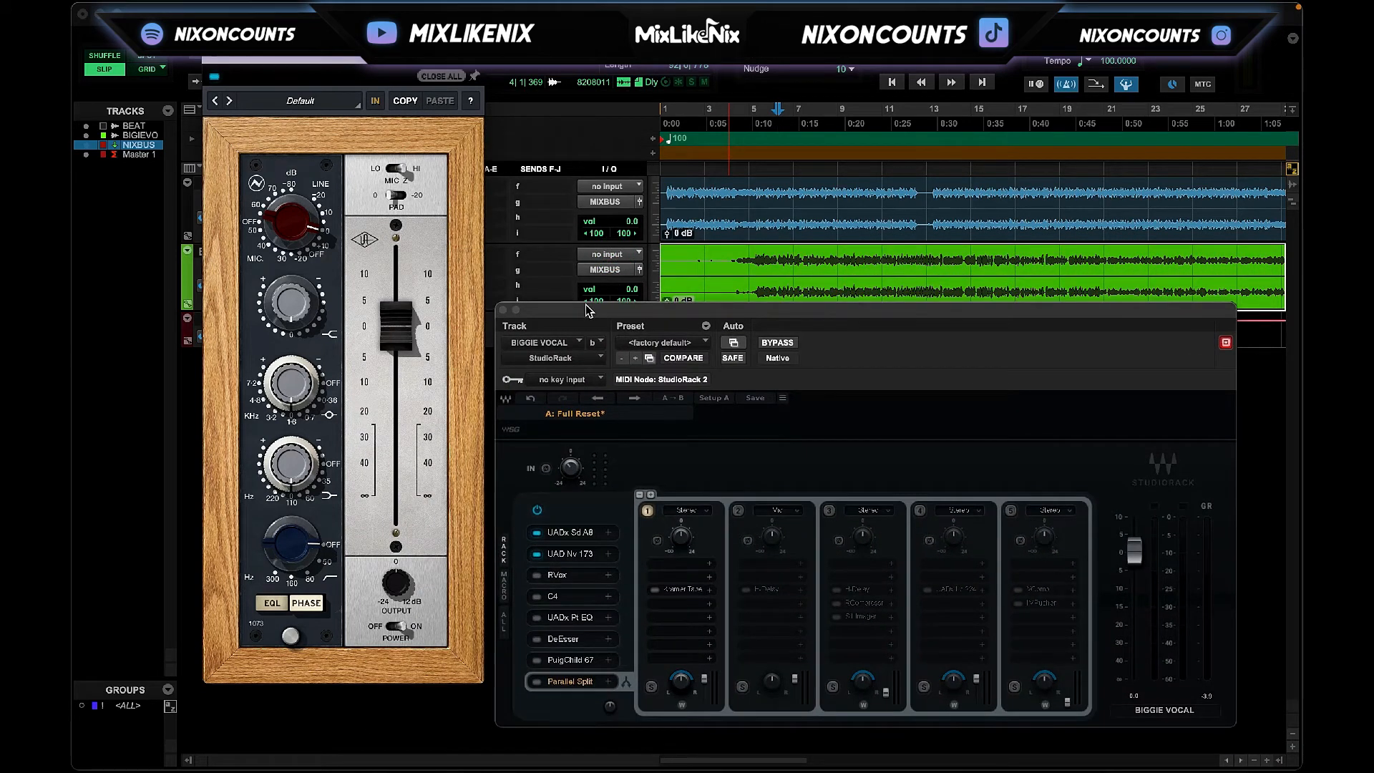
Play the vocal from about bar 5 and try a higher line gain on the 1073 preamp before restoring it.
left_click(748, 118)
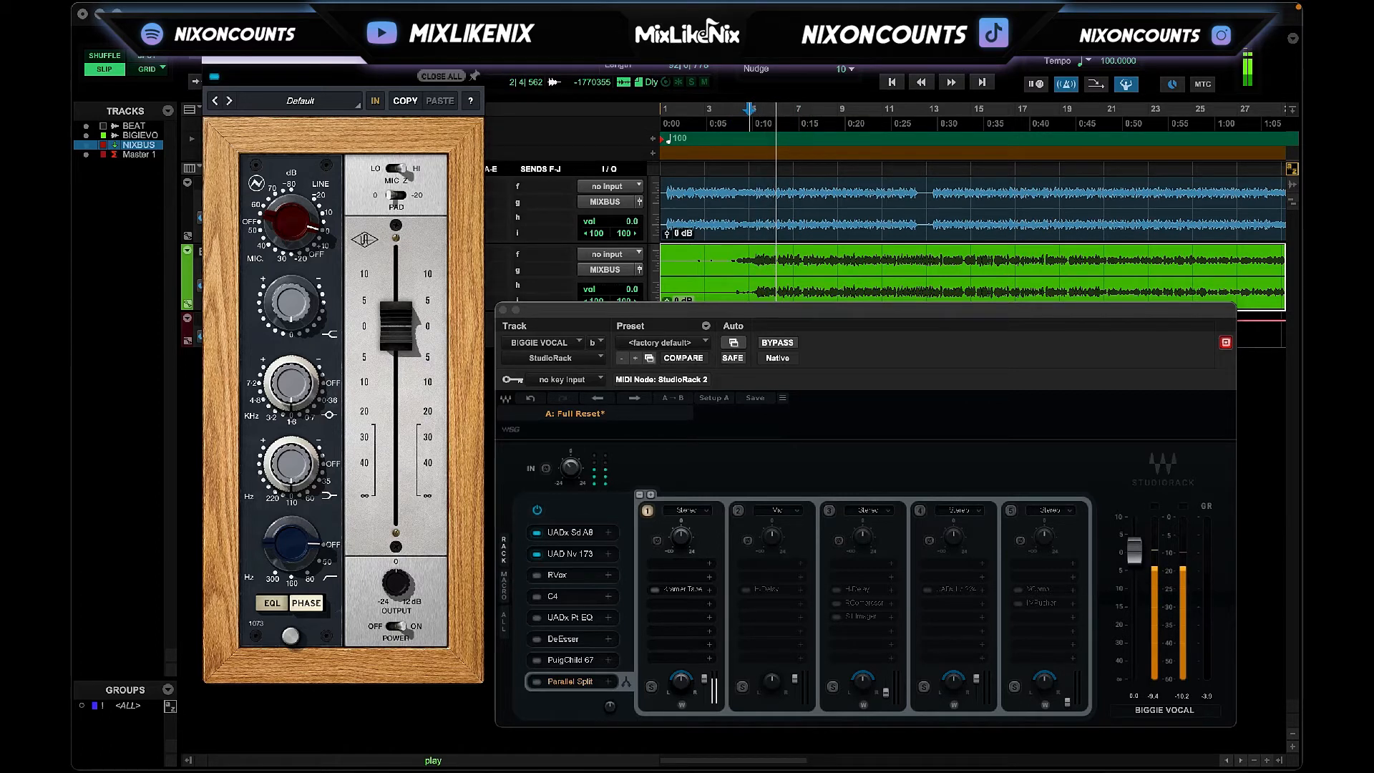
mouse_move(286, 231)
left_mouse_down()
mouse_move(288, 259)
mouse_move(290, 236)
left_mouse_up()
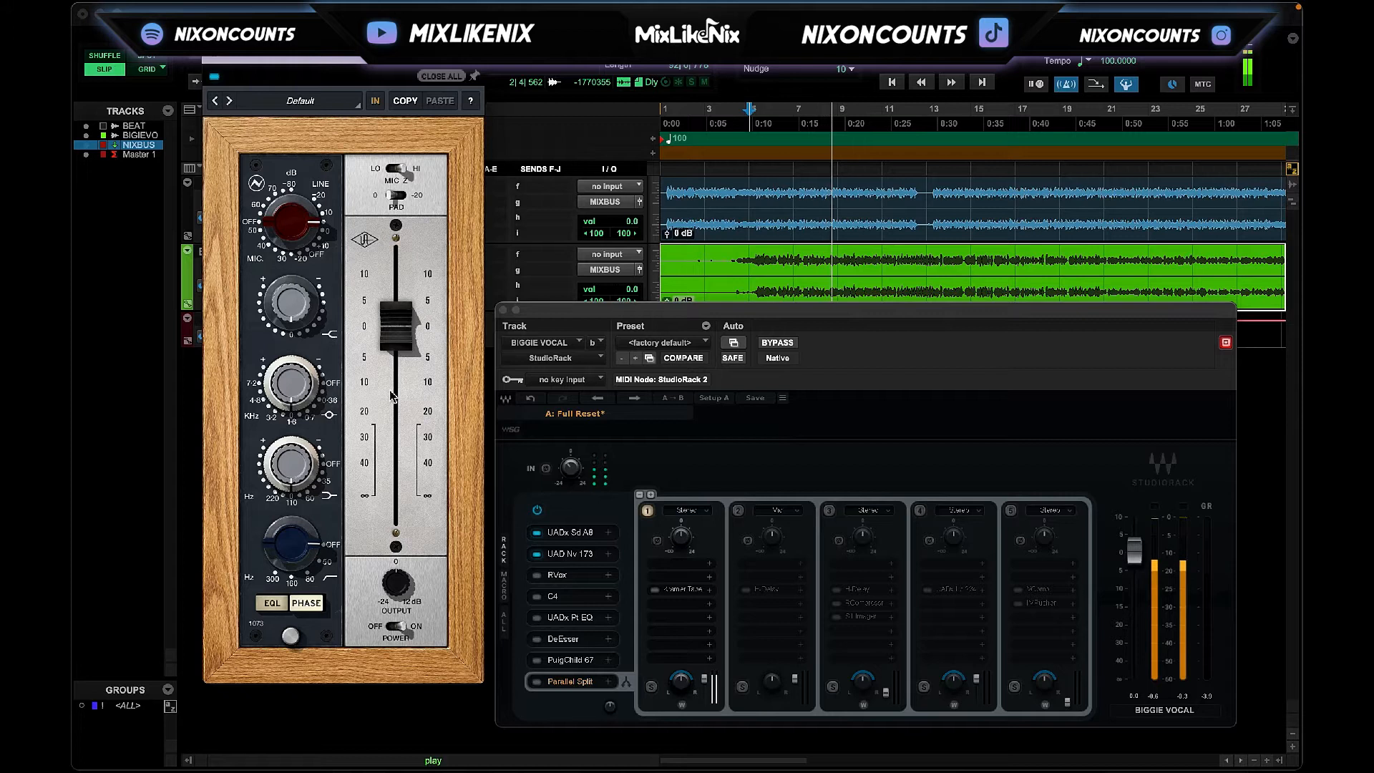
left_click_drag(287, 226, 288, 236)
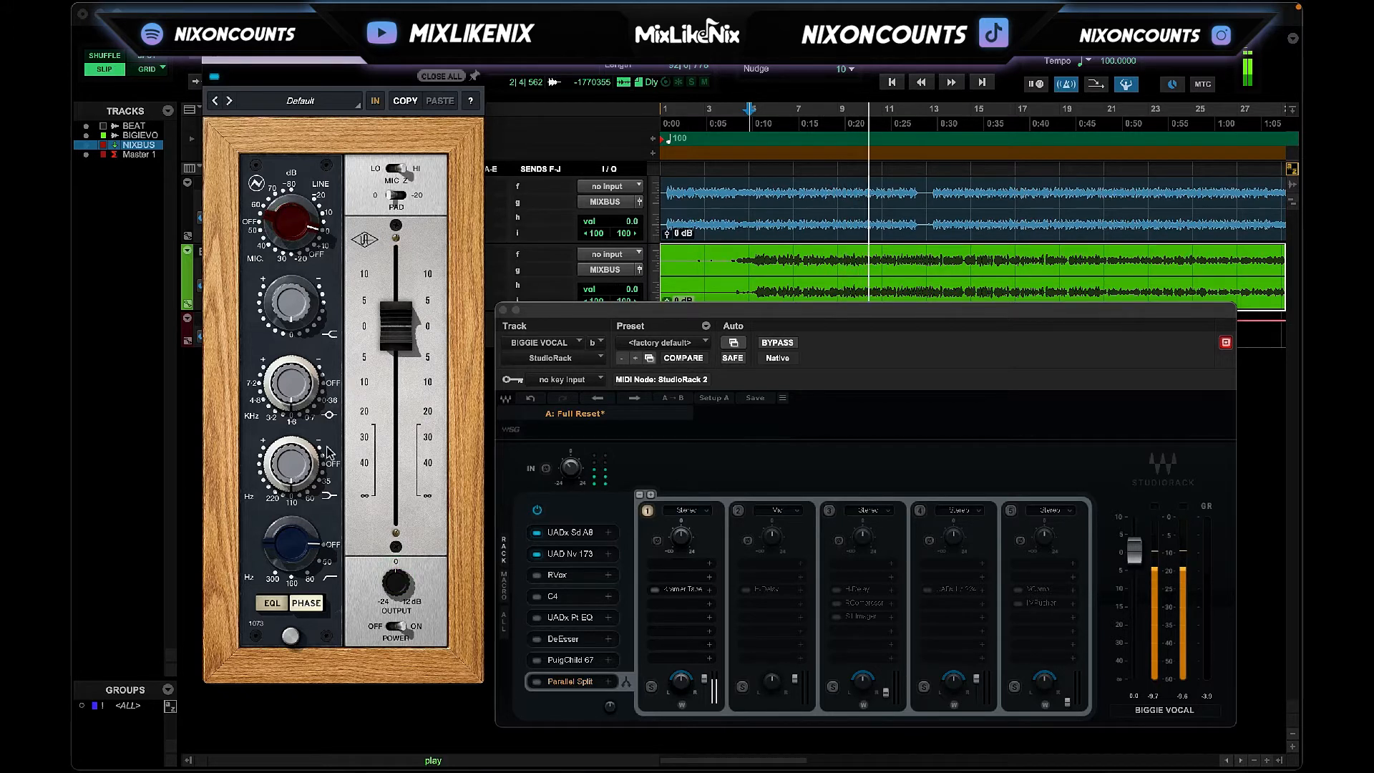
Engage the 1073's EQ section and set its high-pass filter to 80 Hz.
left_click(279, 603)
left_click_drag(286, 535, 287, 544)
mouse_move(289, 464)
left_mouse_down()
mouse_move(294, 415)
mouse_move(295, 473)
left_mouse_up()
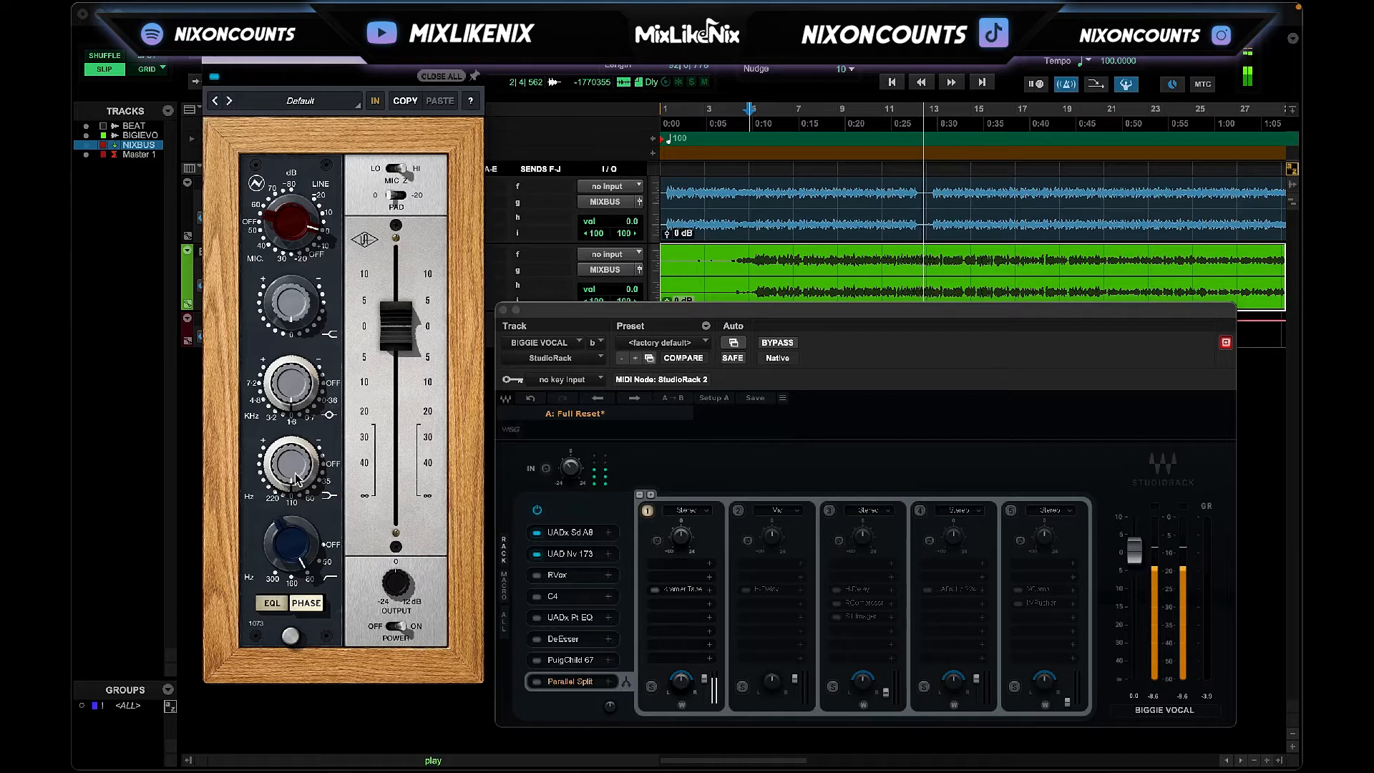
Compare the 1073's EQ section on and off, and raise the preamp's line gain by one notch.
left_click(272, 604)
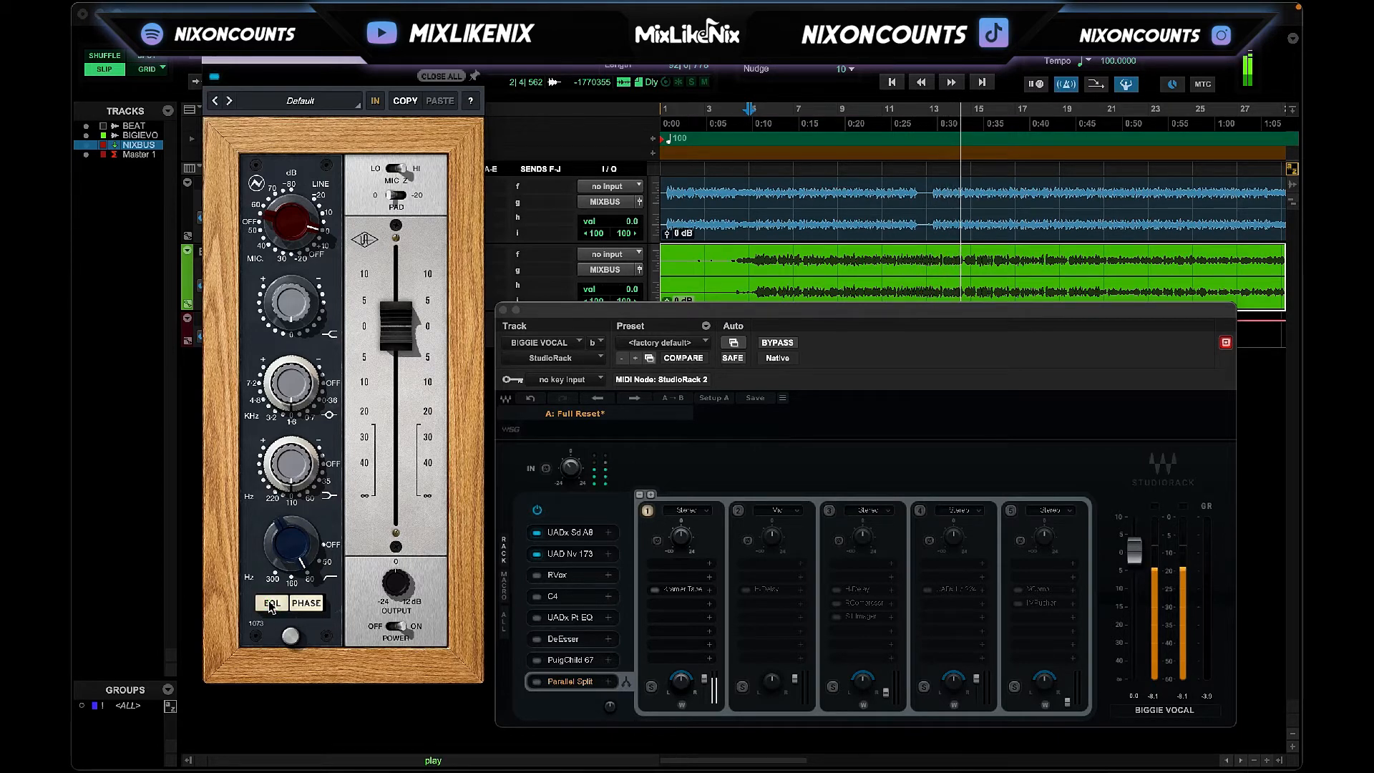
left_click(272, 605)
left_click(289, 230)
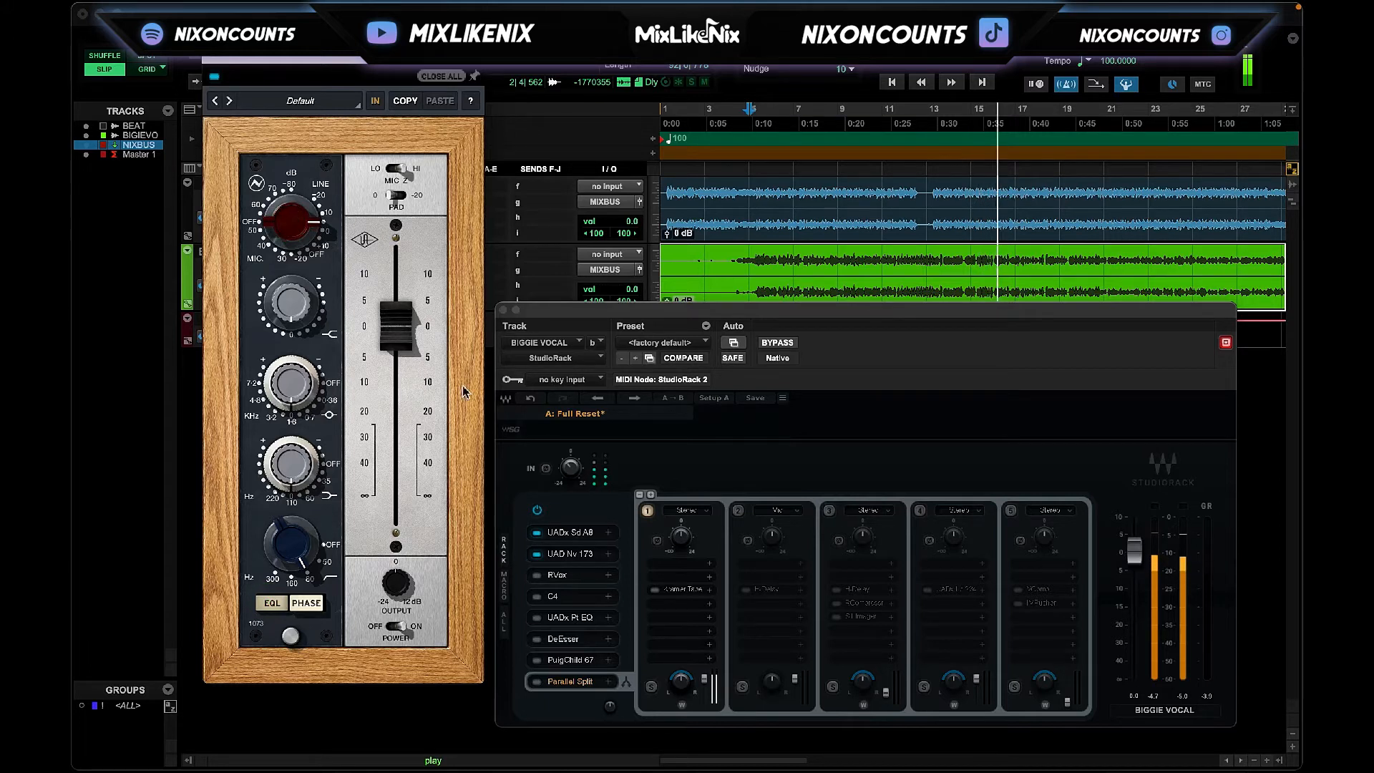
Lower the 1073's fader to about -2 dB and compare the preamp bypassed and active from about bar 29.
left_click_drag(397, 328, 398, 340)
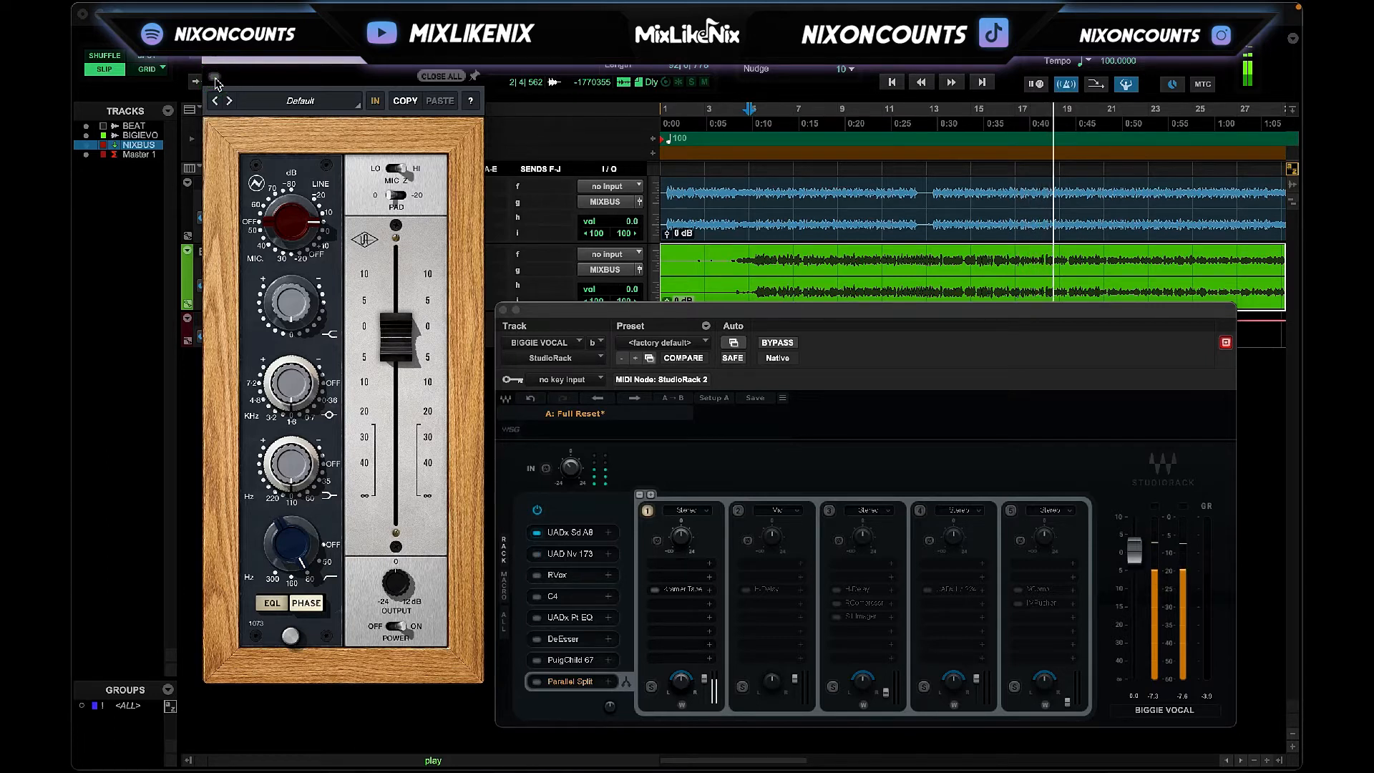
key("r")
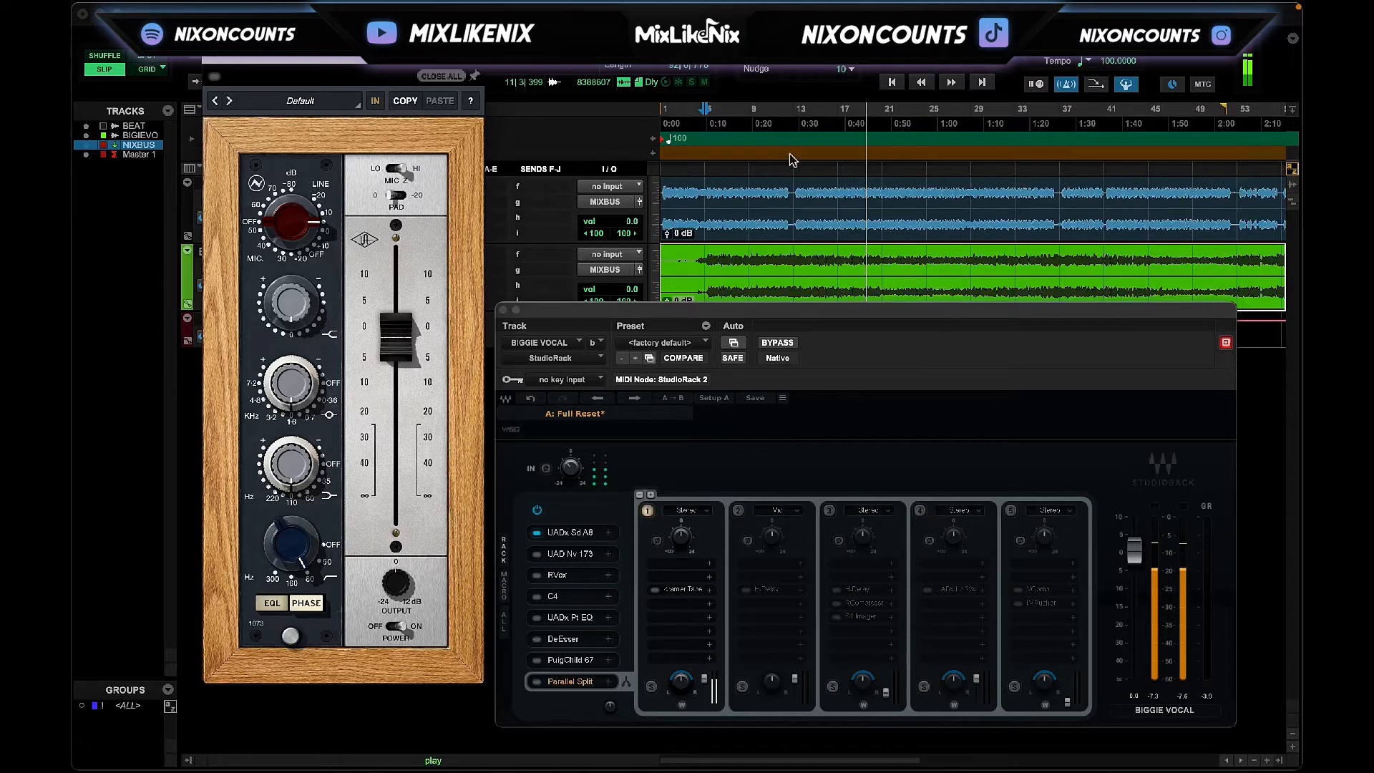
left_click(986, 123)
left_click(917, 124)
left_click(953, 123)
left_click(982, 124)
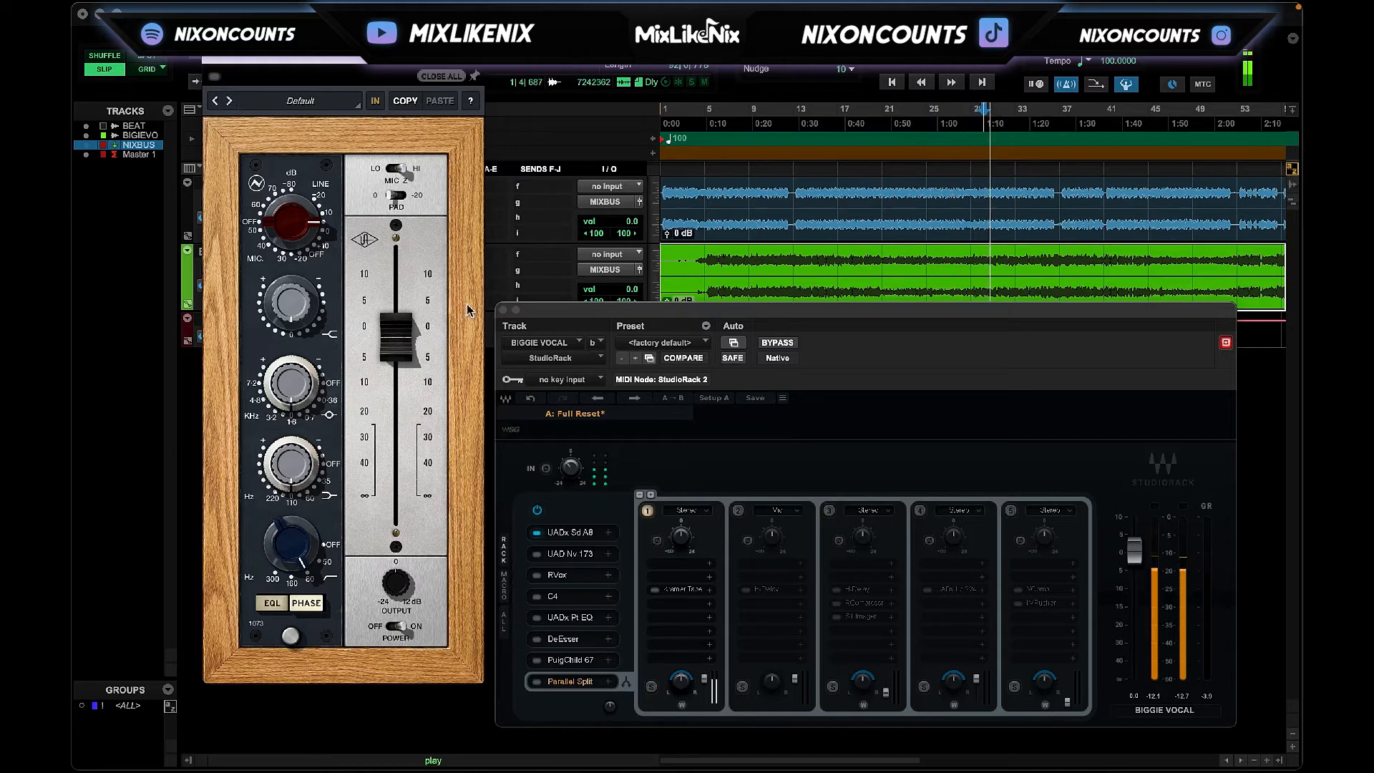
left_click(214, 77)
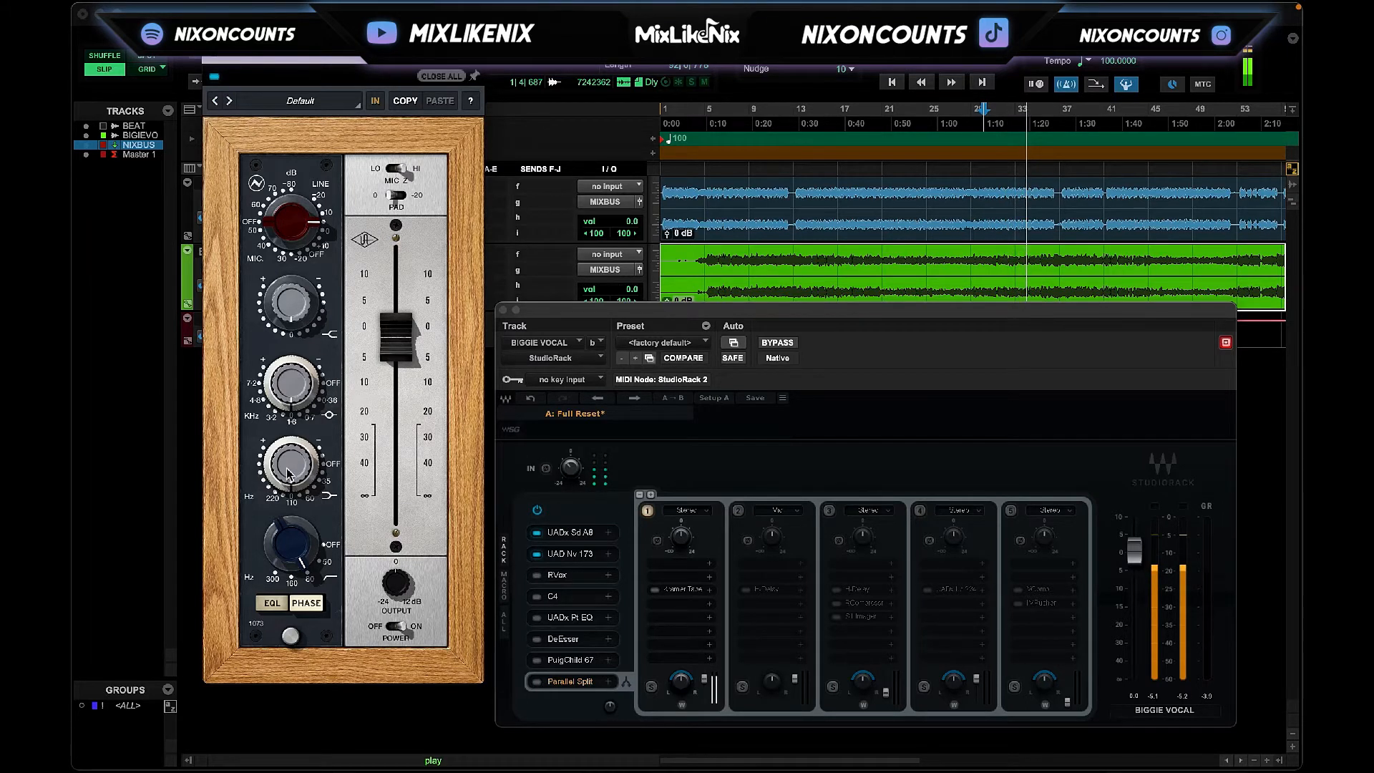
Try the gain and frequency settings of the 1073's low-shelf band while the vocal plays.
left_click_drag(292, 479, 297, 426)
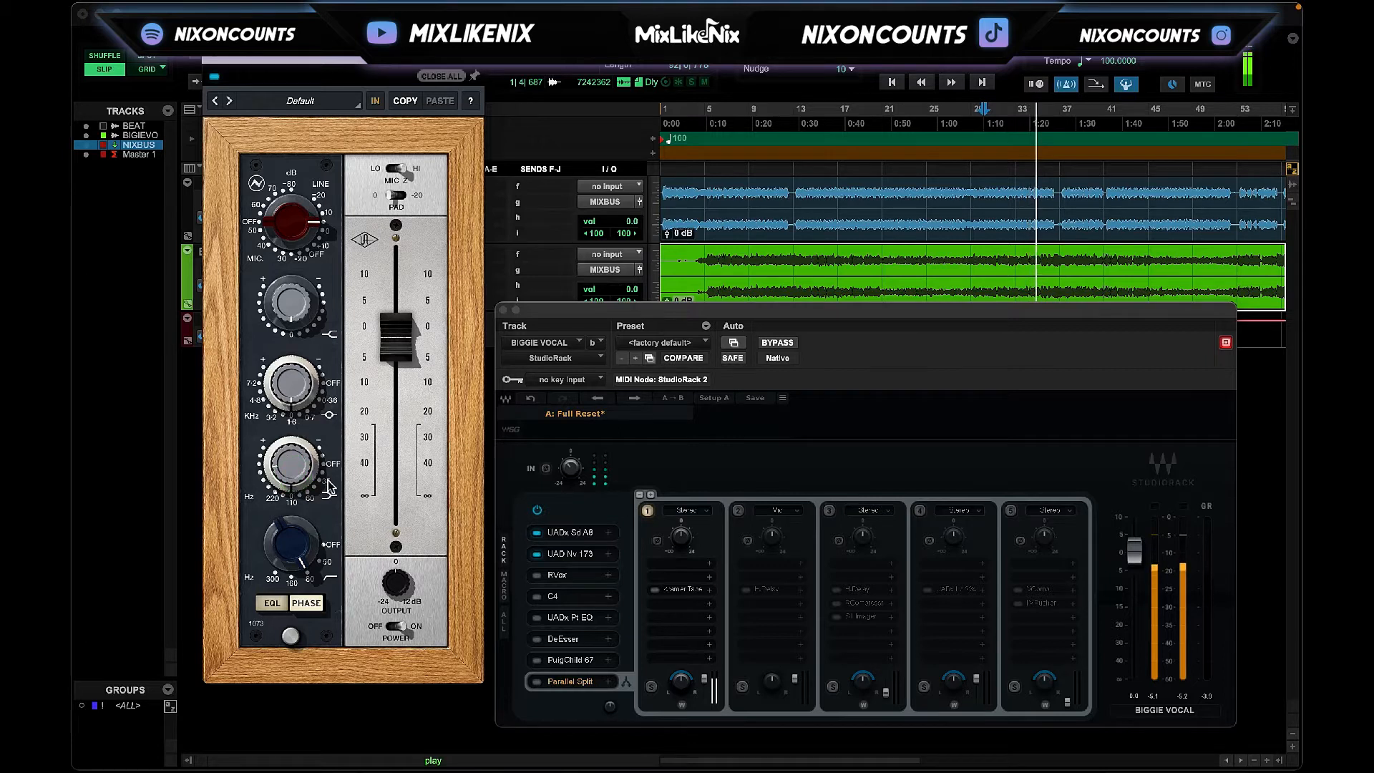
left_click(271, 497)
left_click(309, 497)
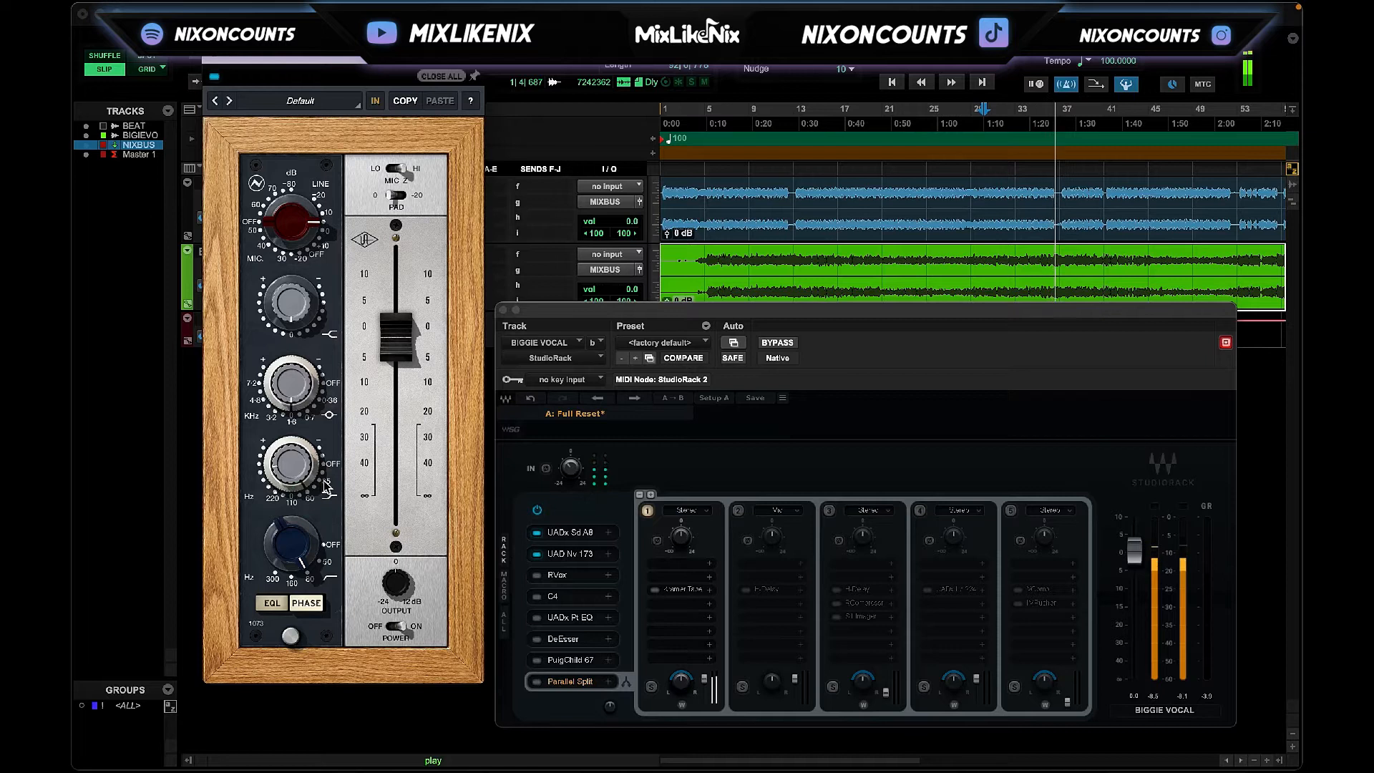
left_click(324, 481)
left_click(292, 504)
left_click(290, 478)
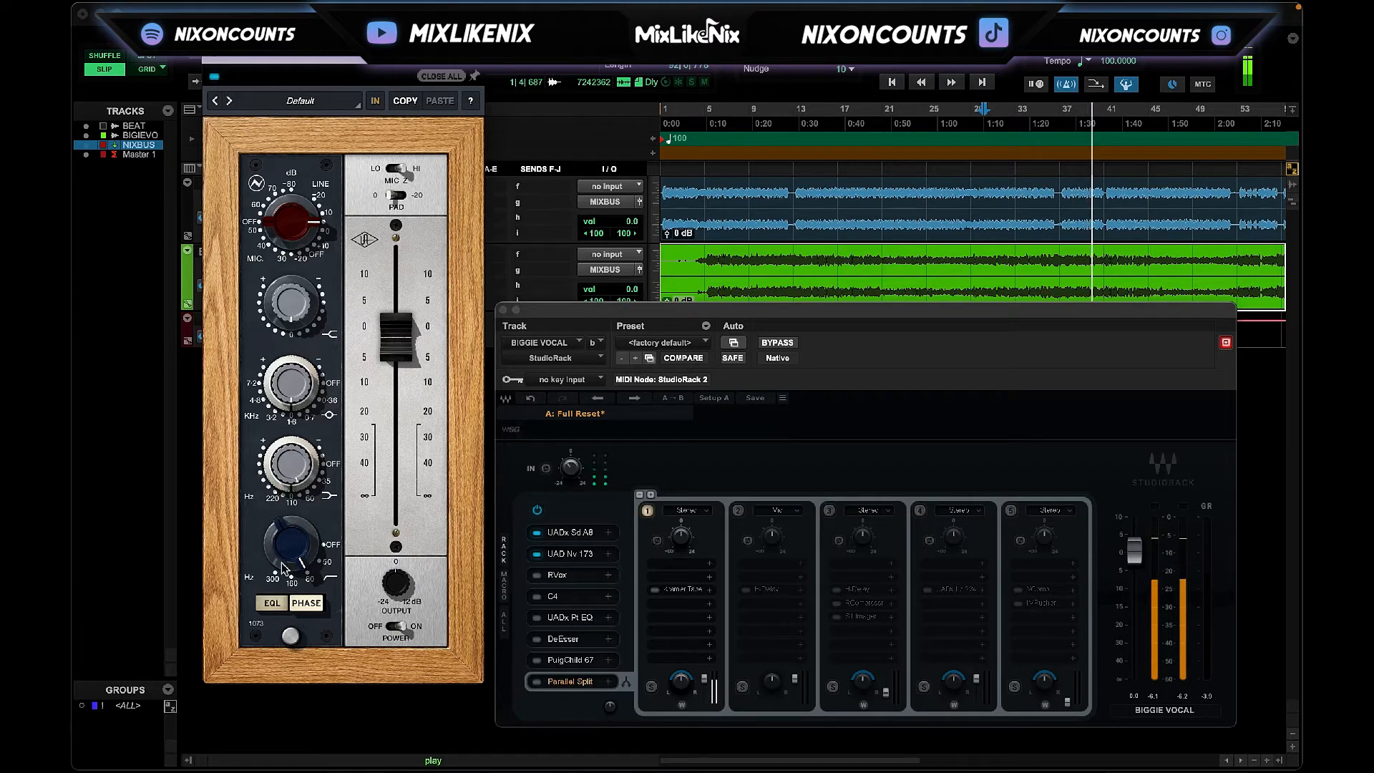
Compare the 1073's EQ section on and off, replaying the vocal from about 0:10, and stop playback.
left_click(276, 603)
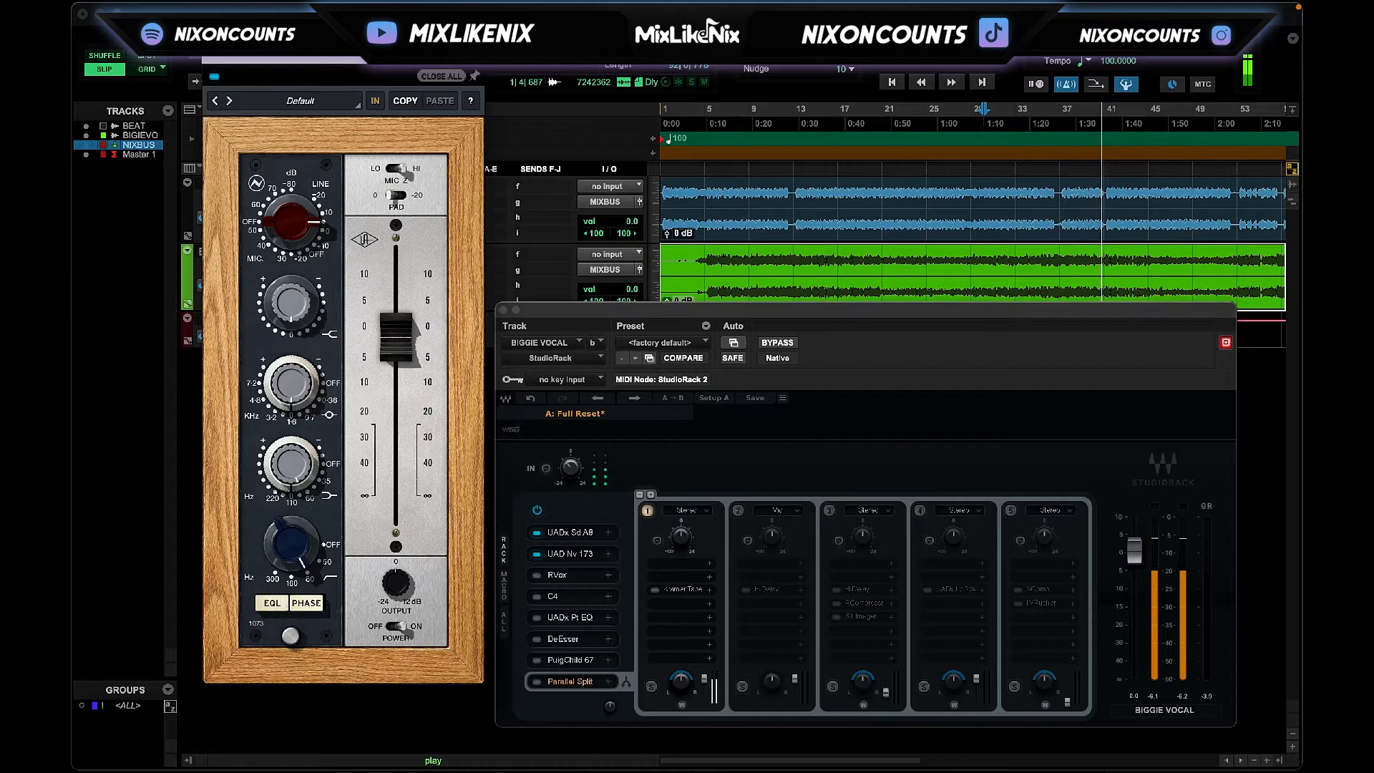
left_click(279, 605)
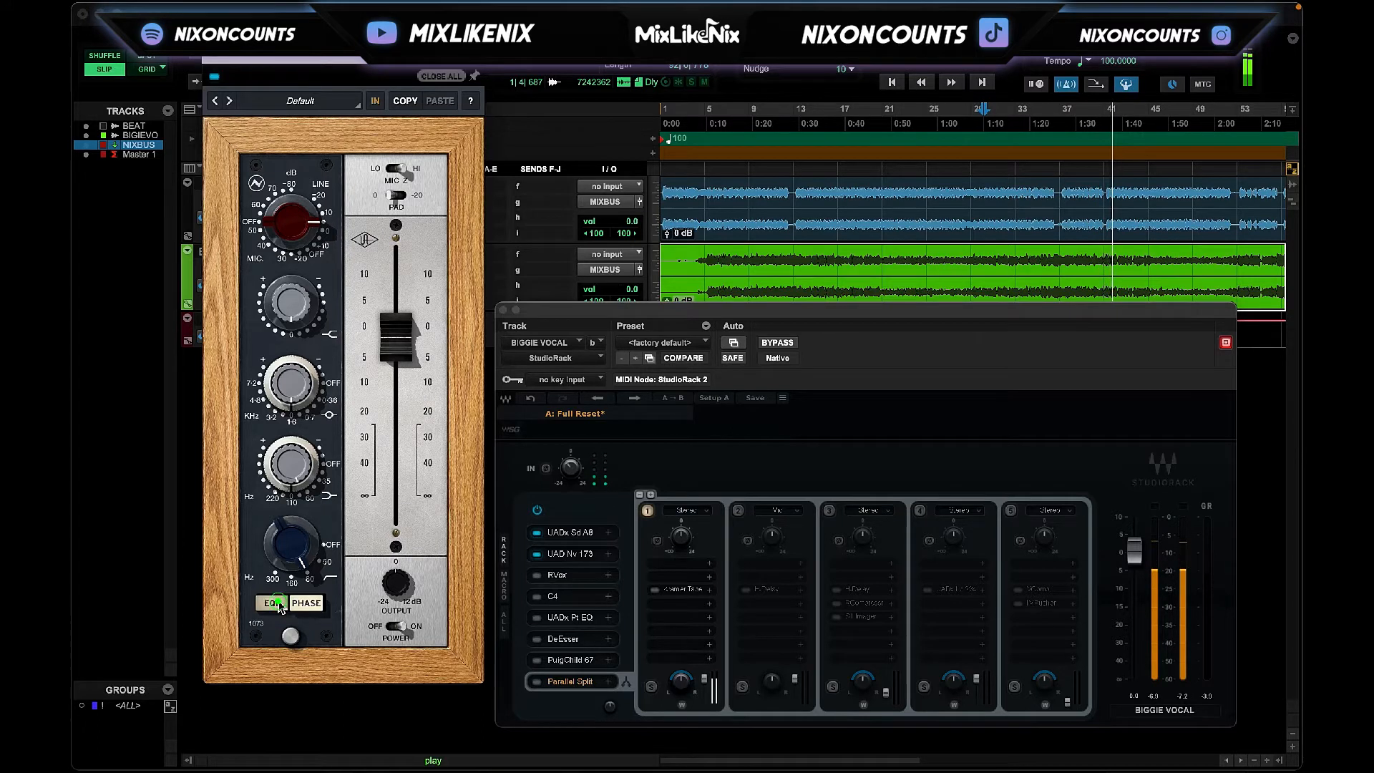
left_click(716, 133)
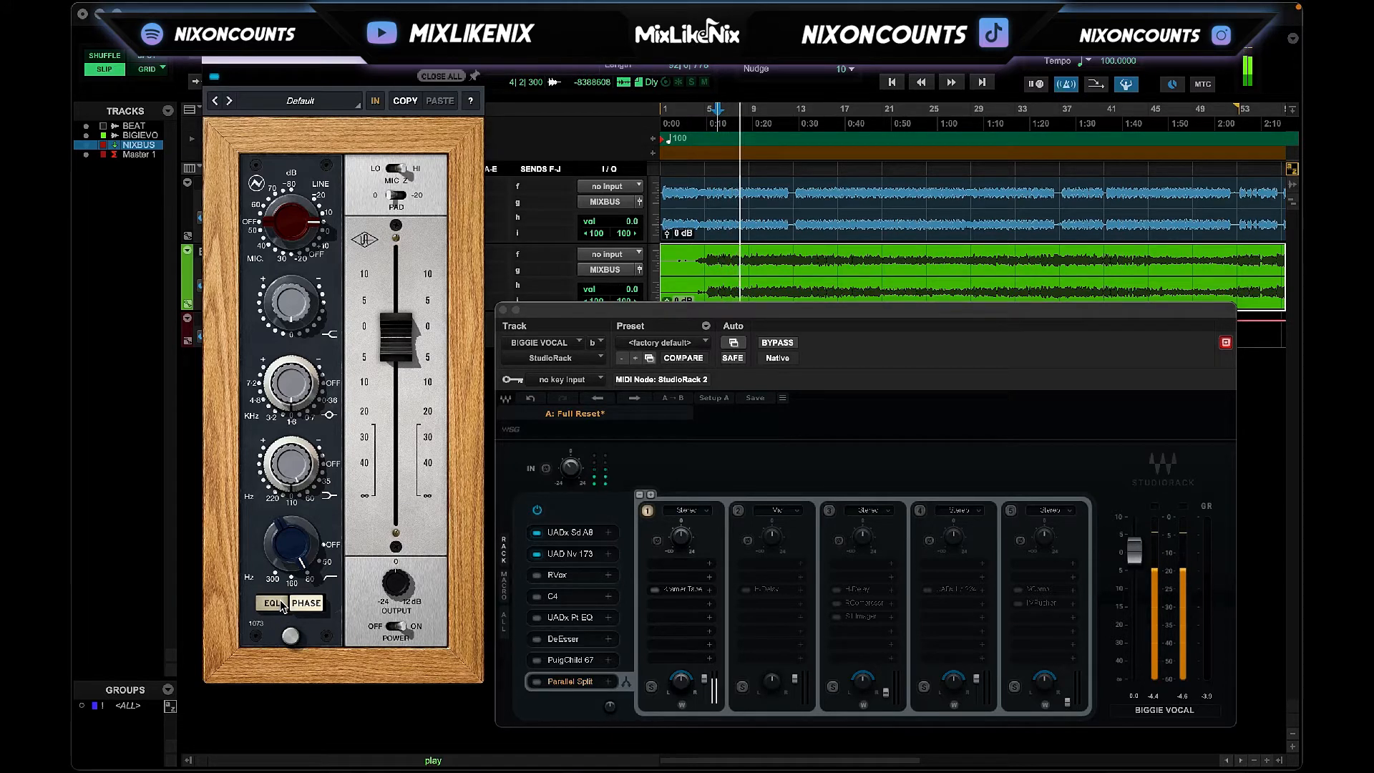
left_click(281, 604)
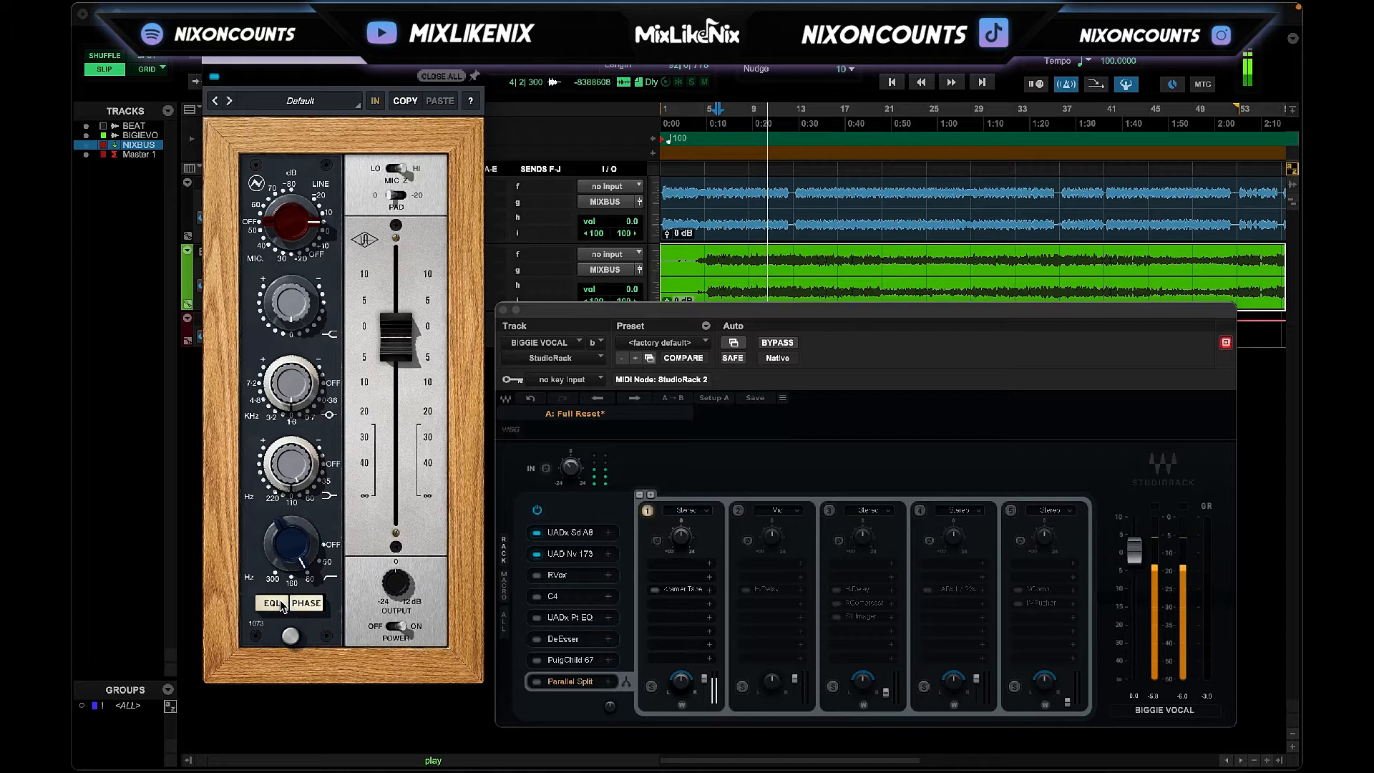
left_click(281, 606)
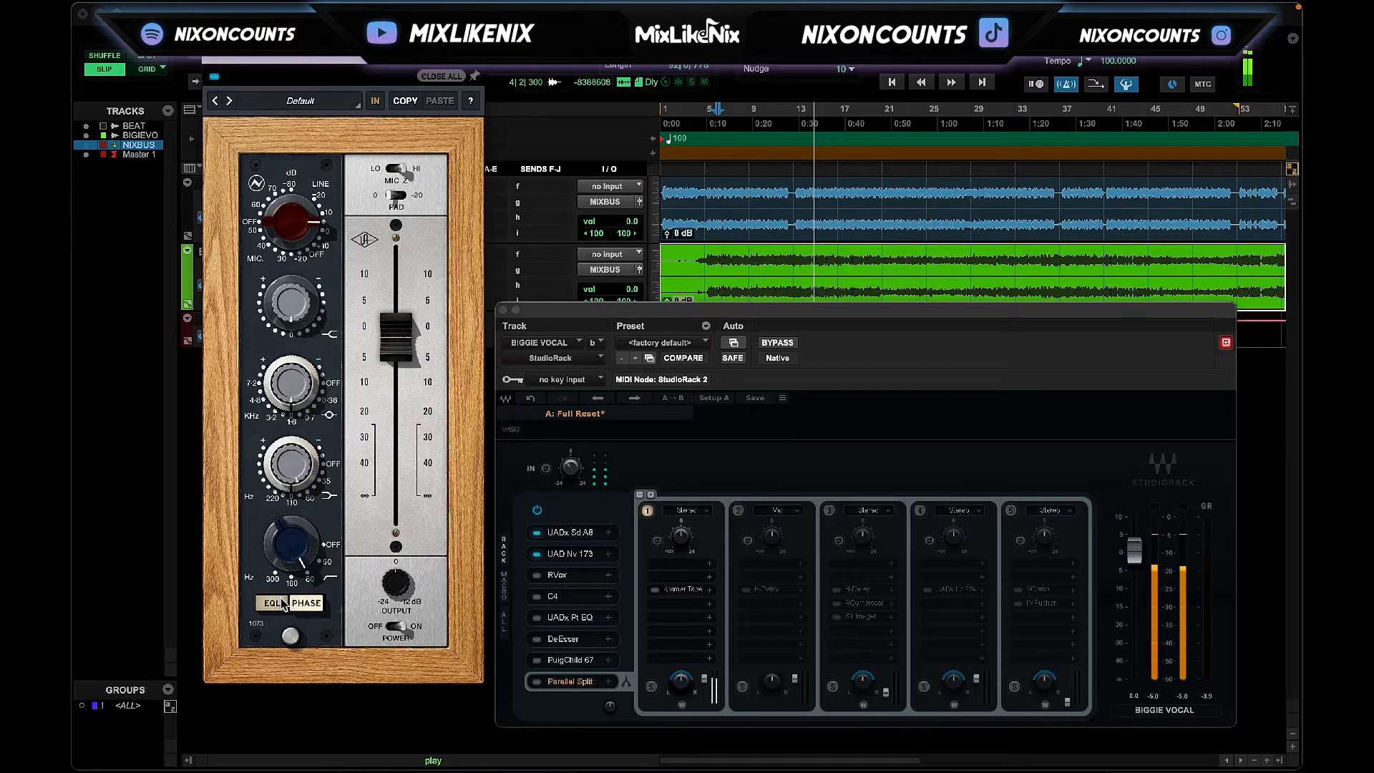
key("space")
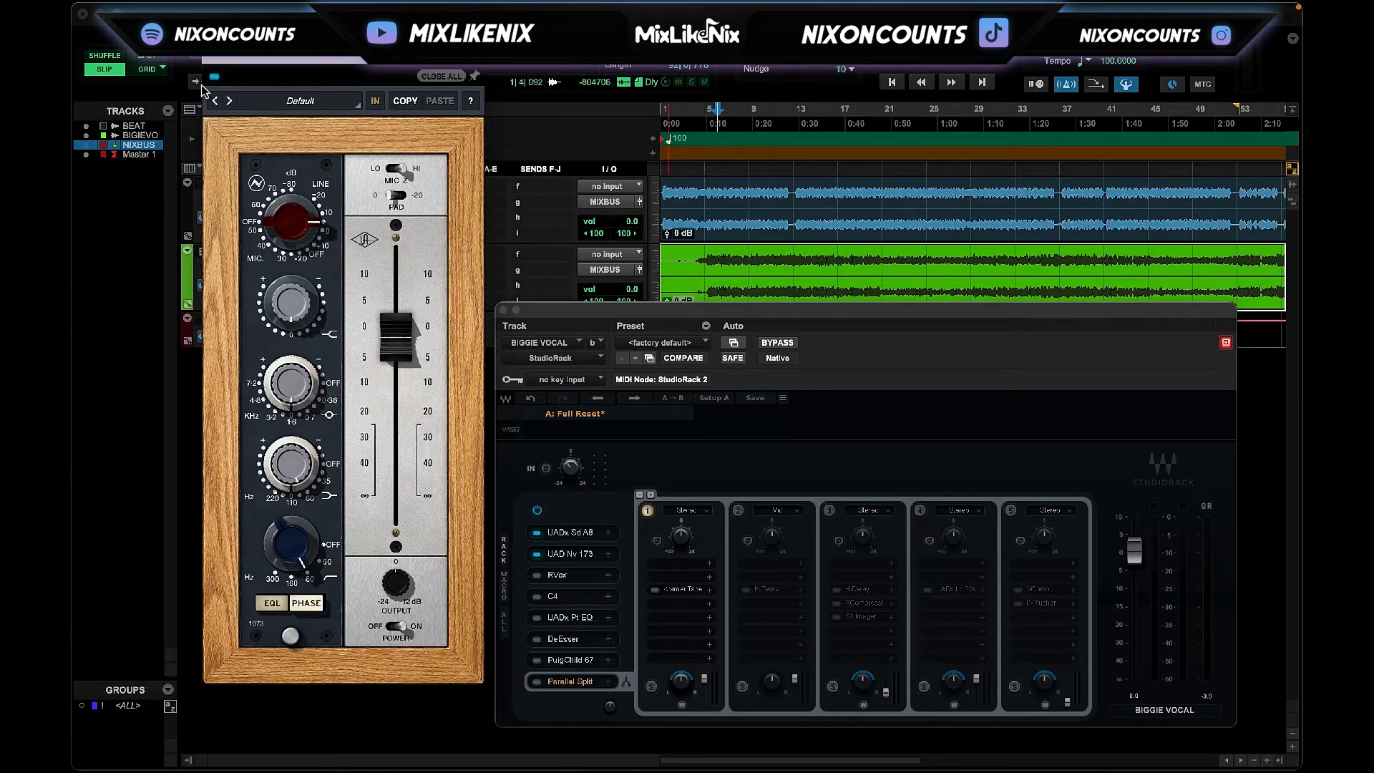
Filter the 1073 presets by the Bright and Vocal tags and close the preset browser without loading one.
left_click(330, 102)
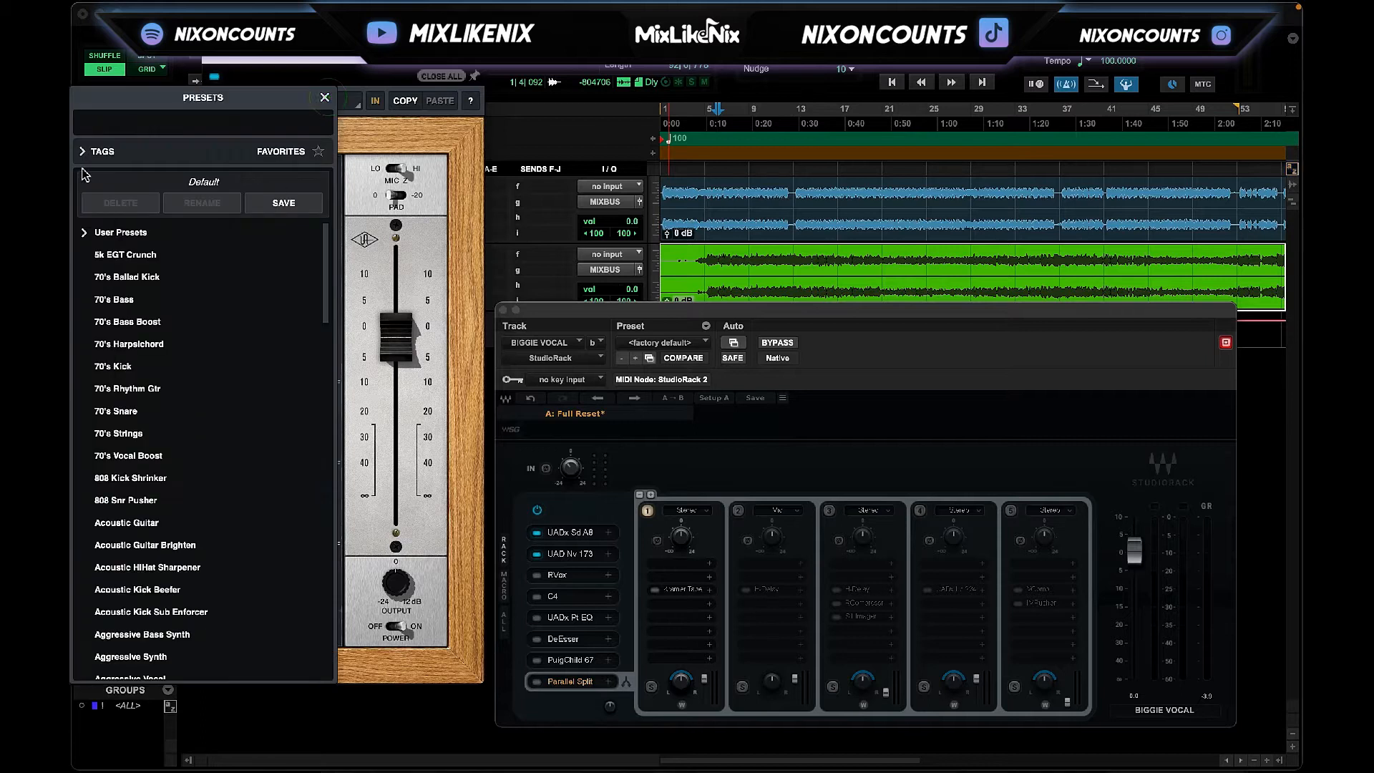
left_click(102, 151)
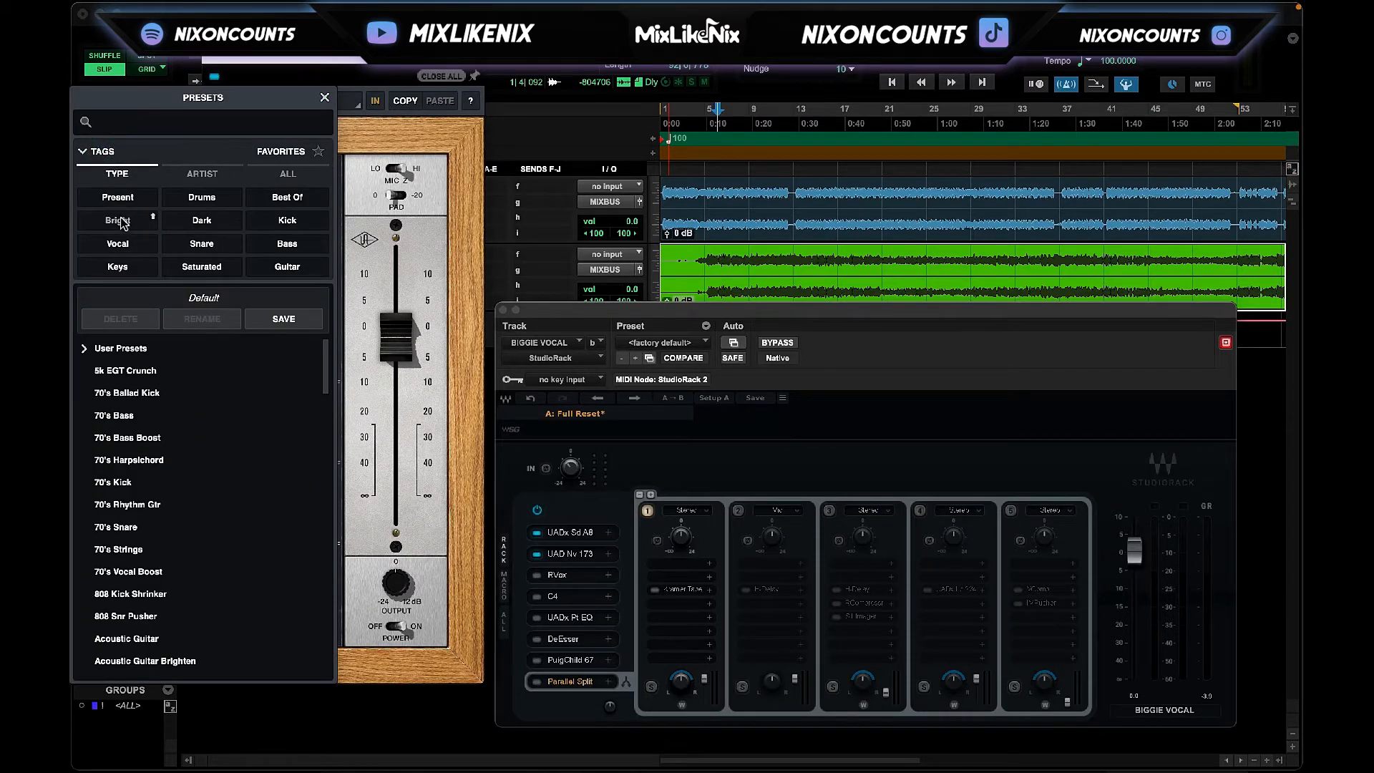
left_click(118, 220)
left_click(210, 249)
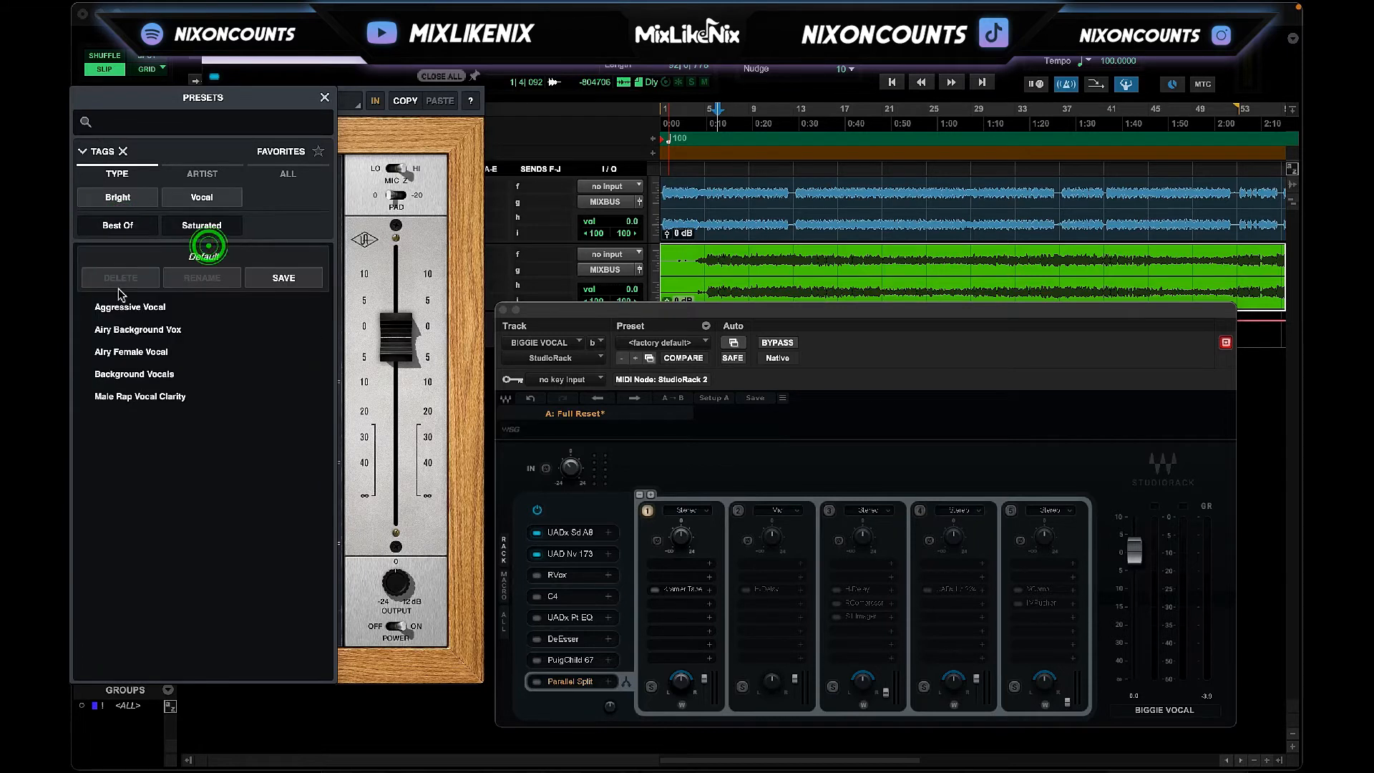
left_click(324, 98)
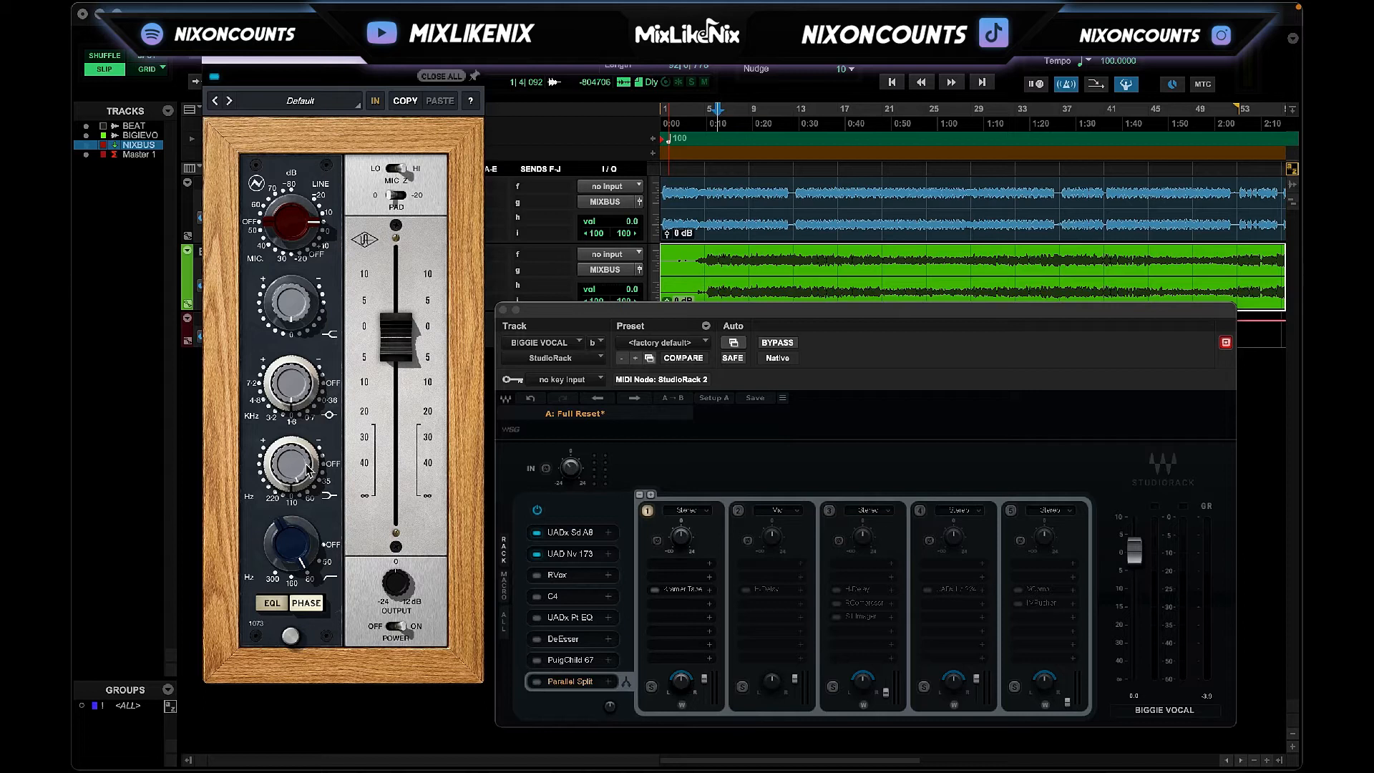
Enable and open RVox in the vocal's StudioRack and set its gate to about -16.4 during playback.
left_click(537, 575)
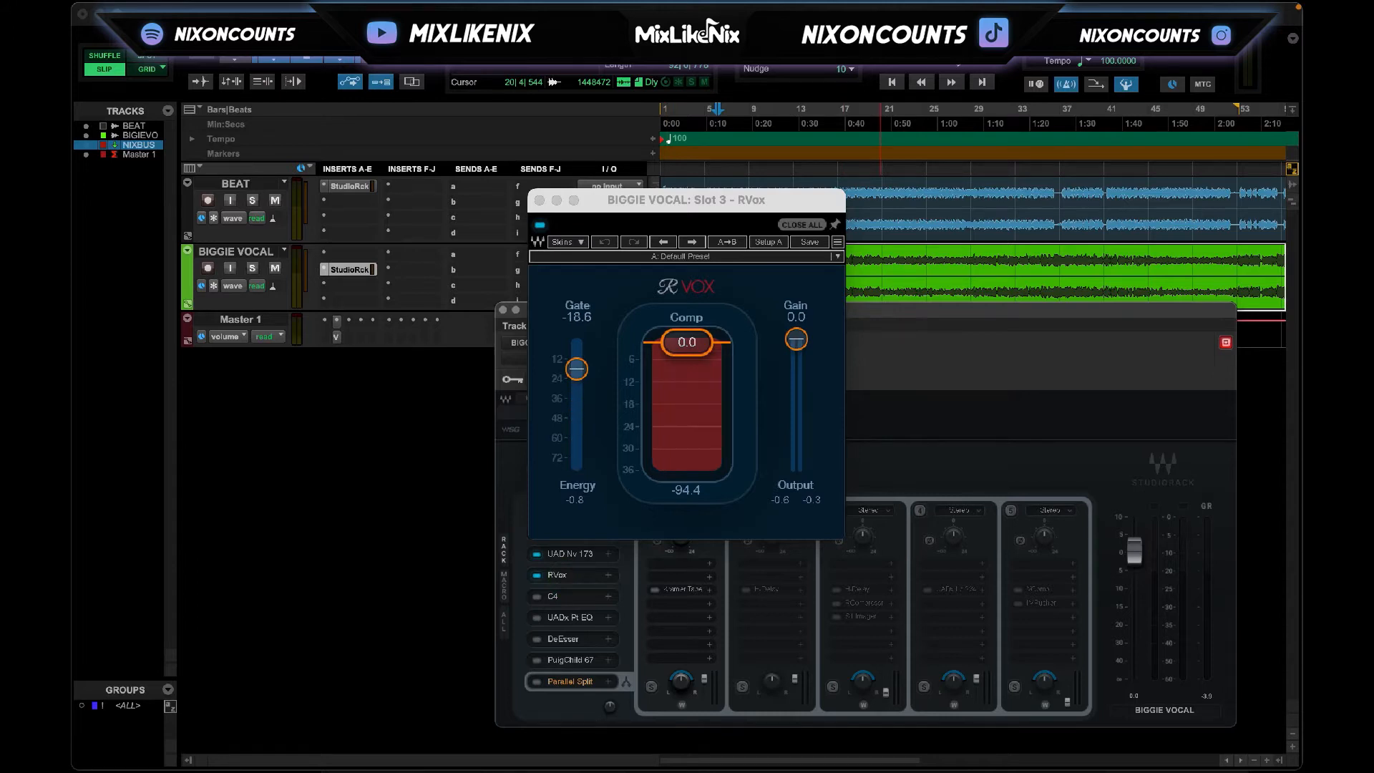
key("space")
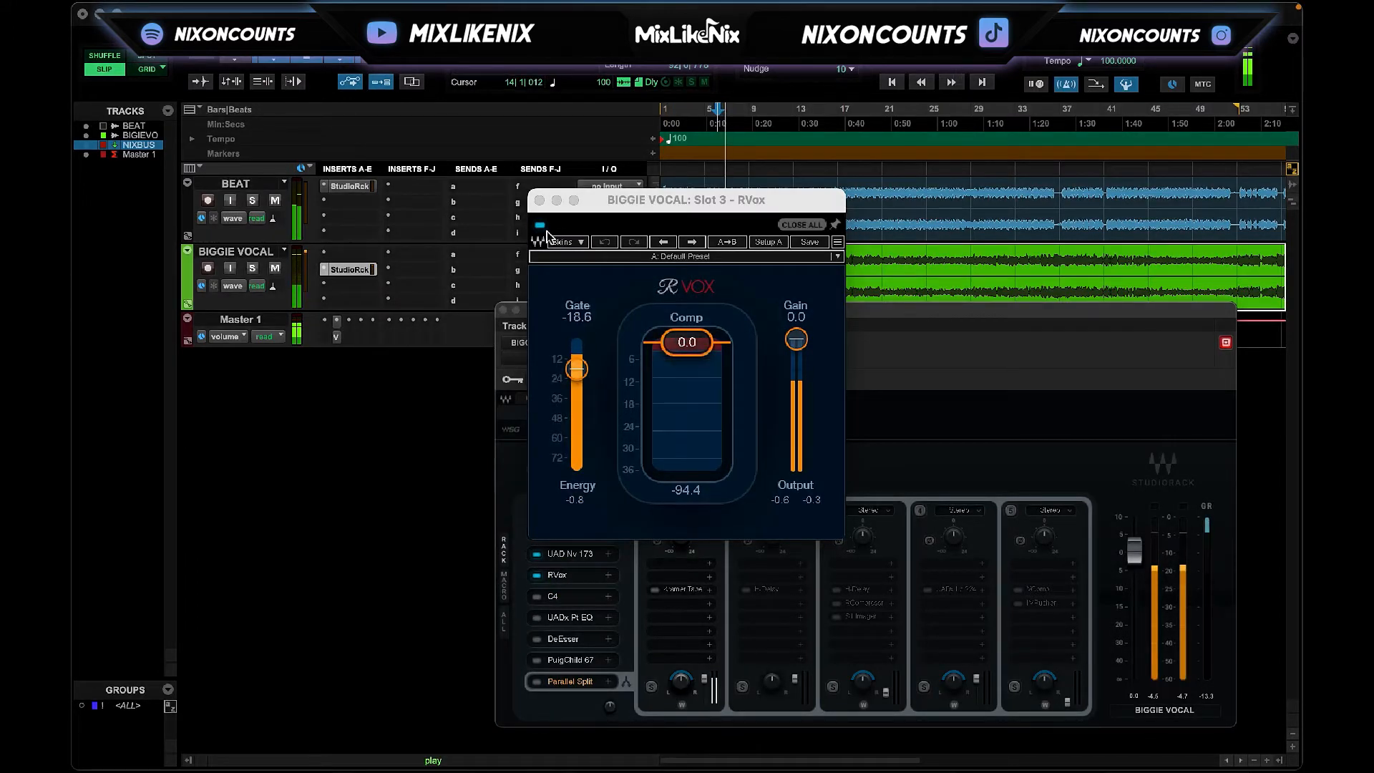
left_click_drag(577, 369, 577, 373)
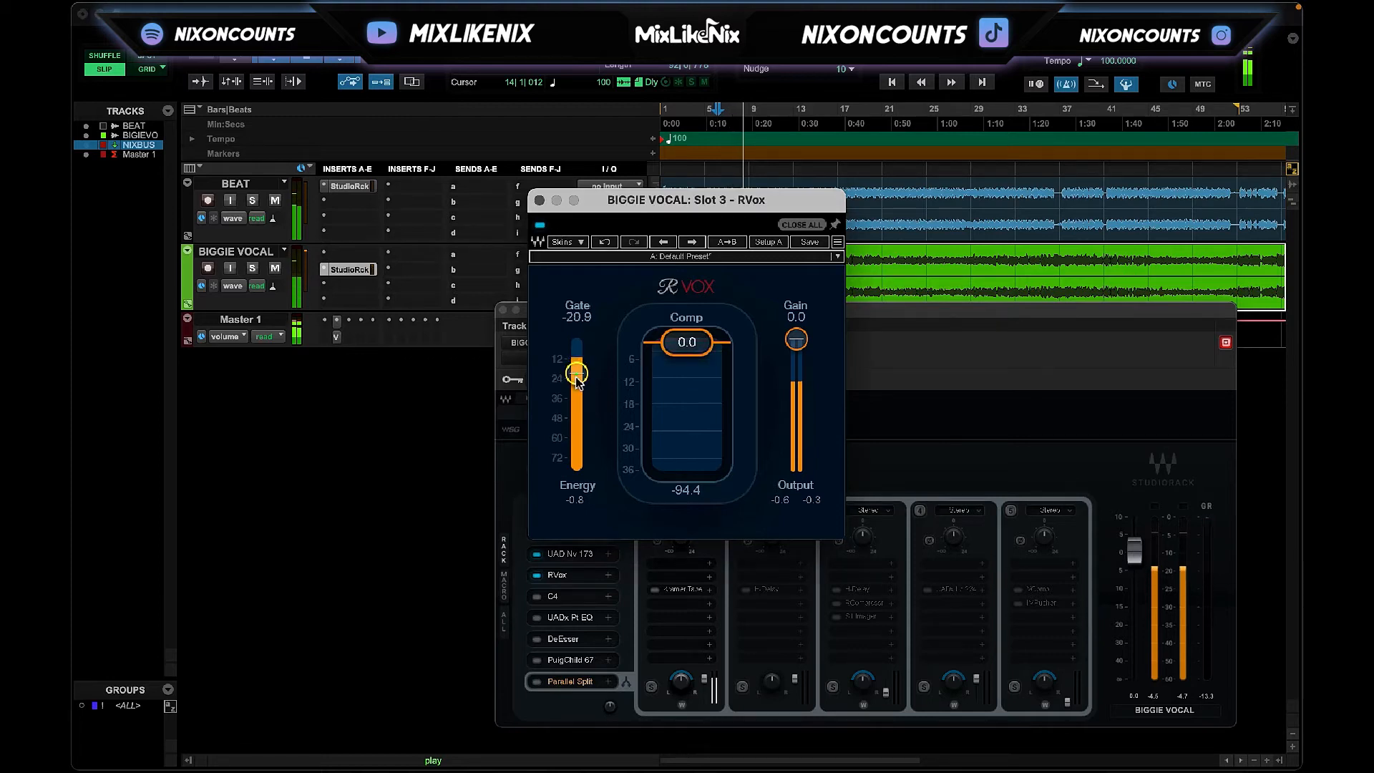
left_click(540, 227)
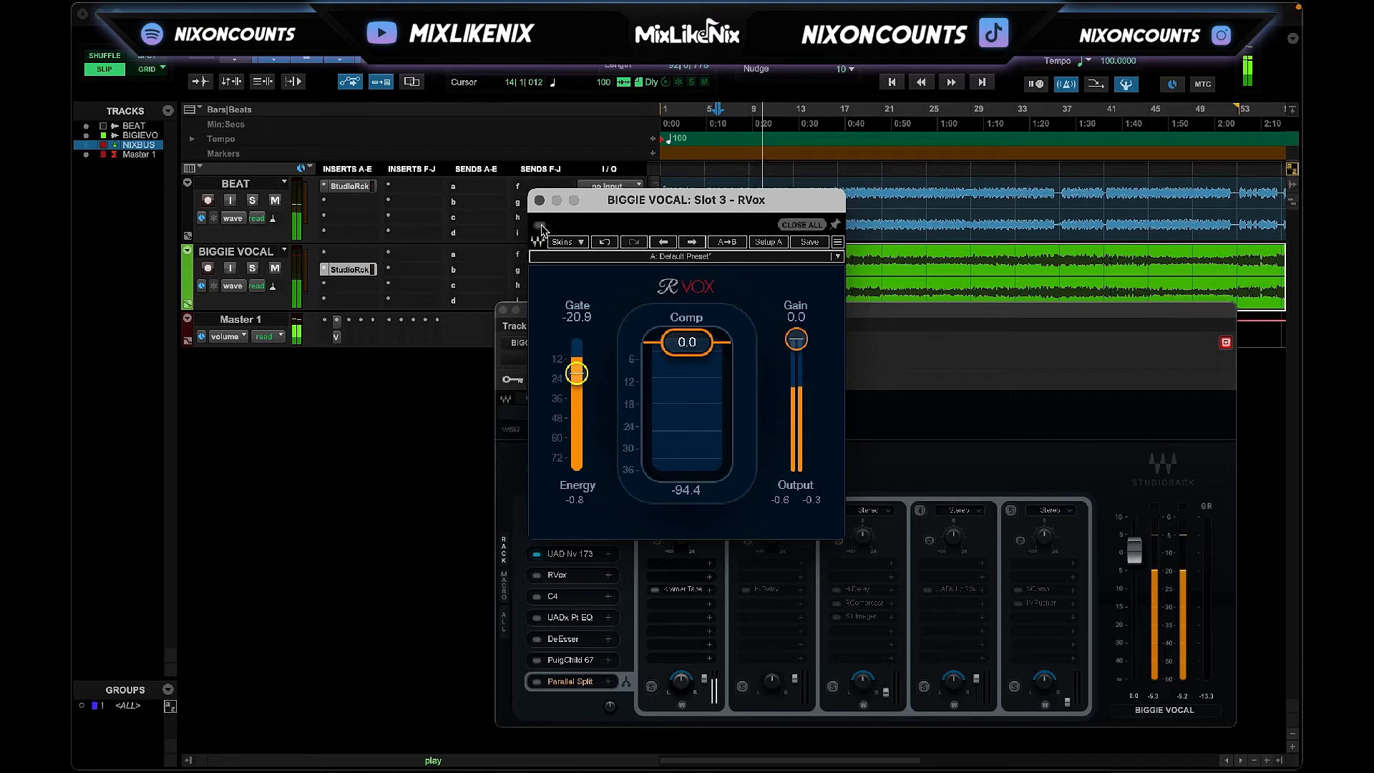
left_click(540, 226)
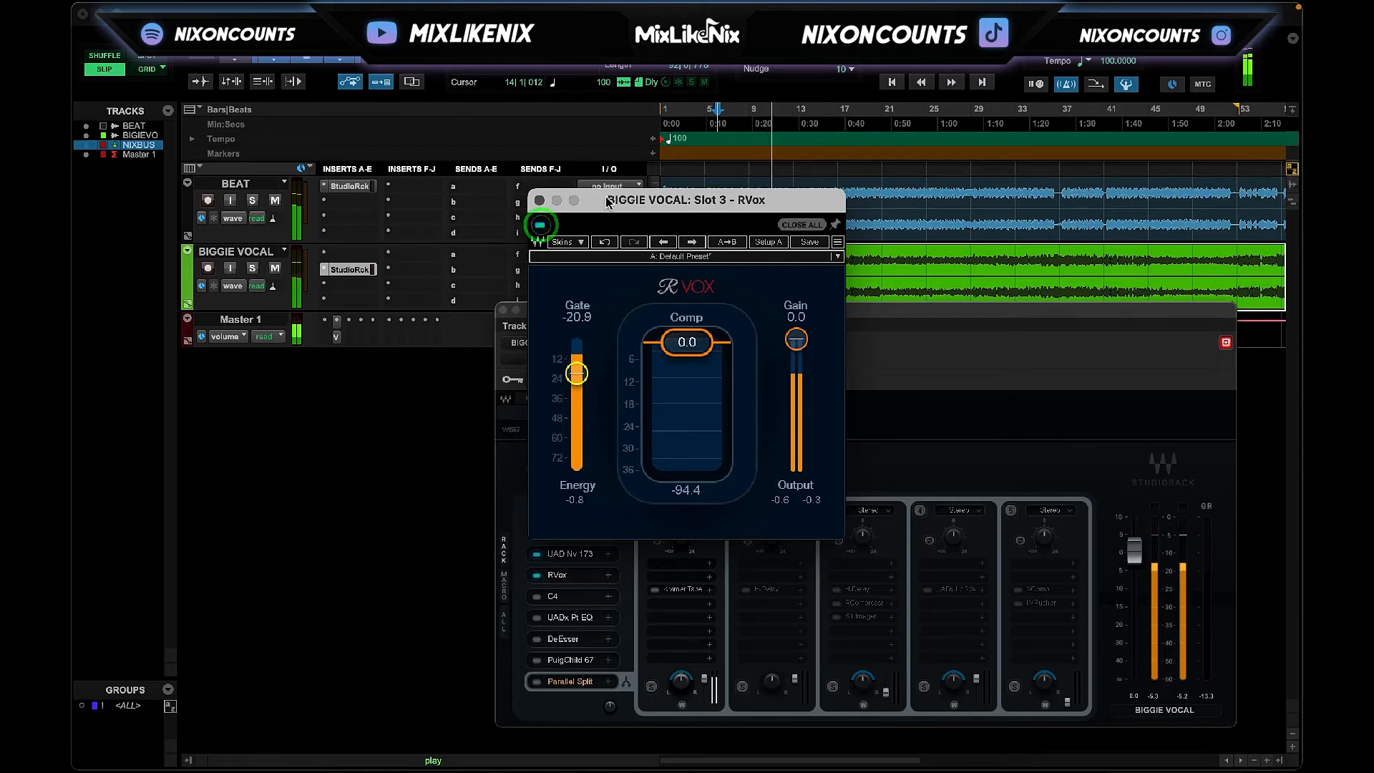
left_click_drag(577, 372, 577, 361)
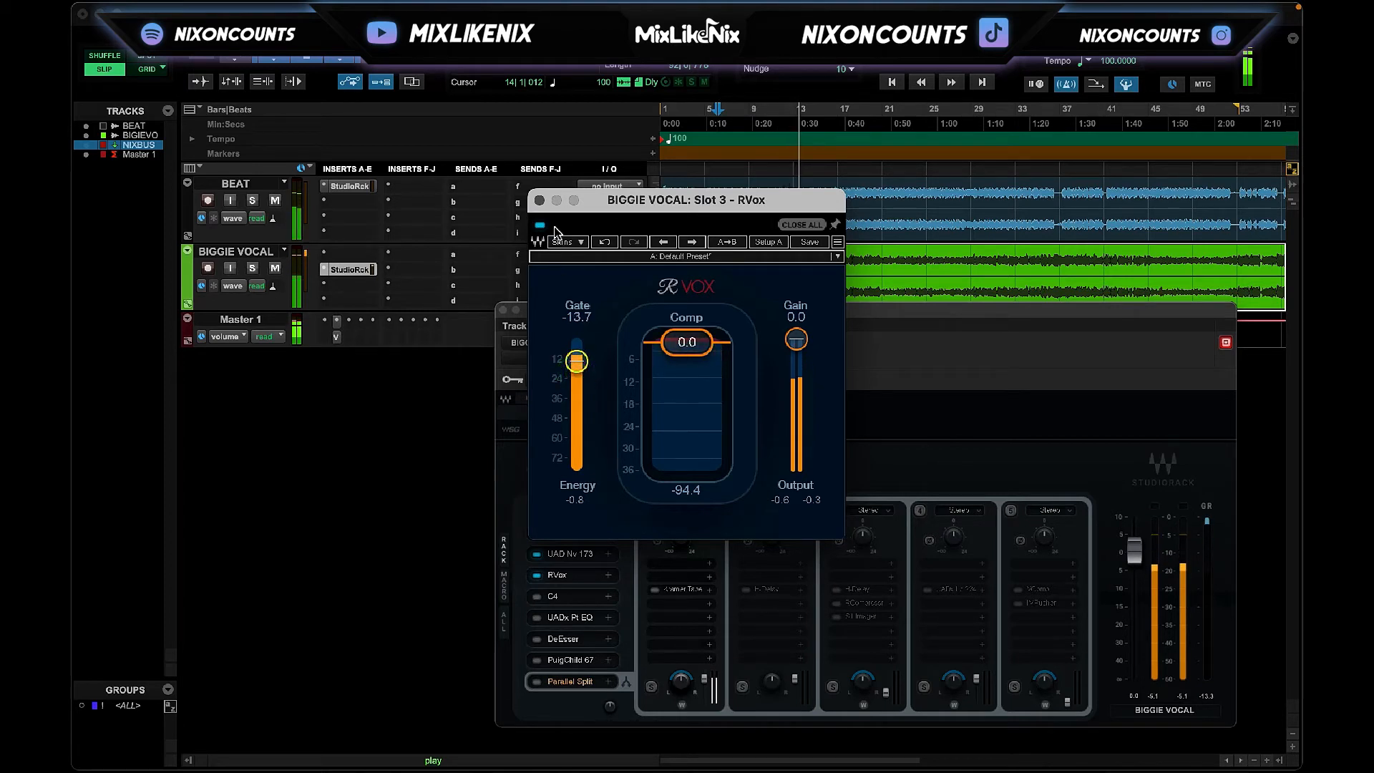
left_click_drag(577, 361, 577, 365)
Set RVox's compression to about -1.1, compare the plug-in bypassed and active, and close its window.
mouse_move(696, 329)
left_mouse_down()
mouse_move(696, 401)
mouse_move(697, 343)
left_mouse_up()
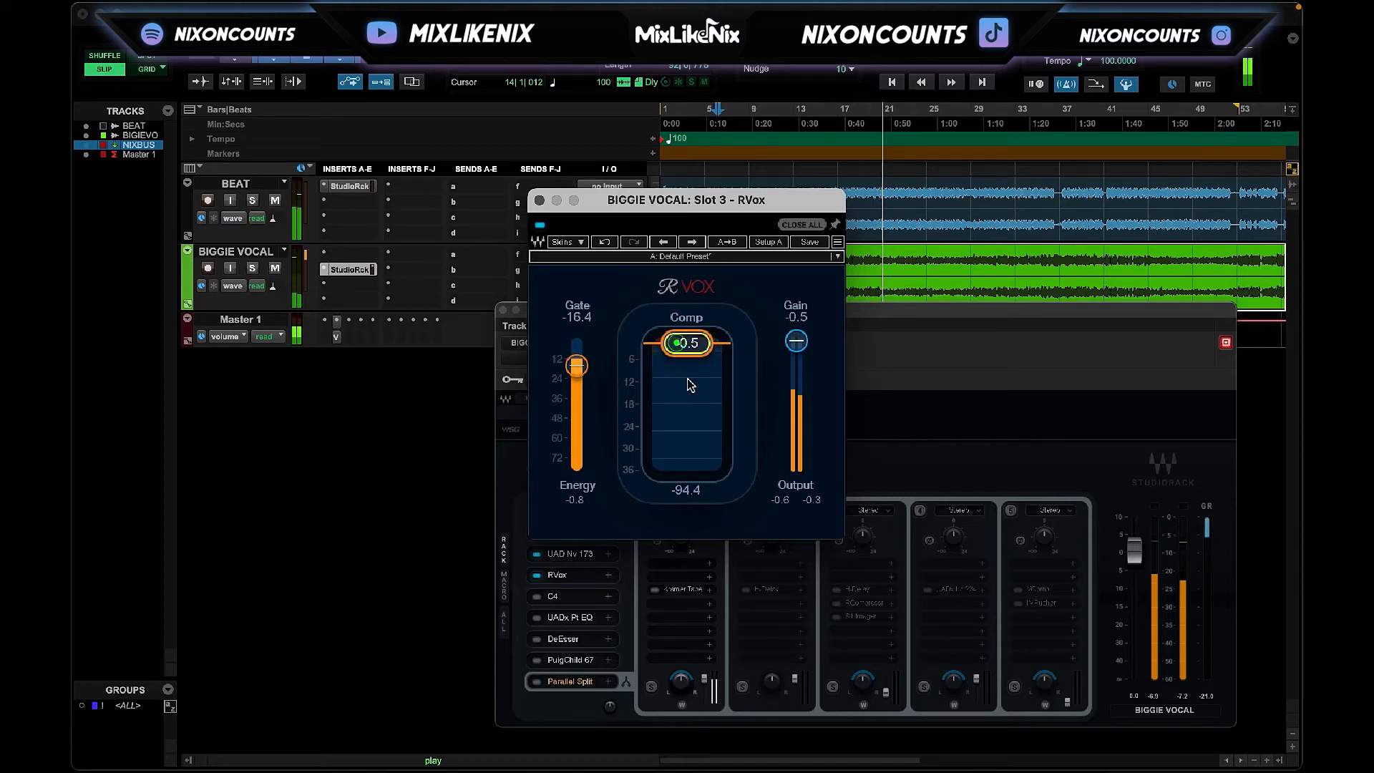
left_click(747, 109)
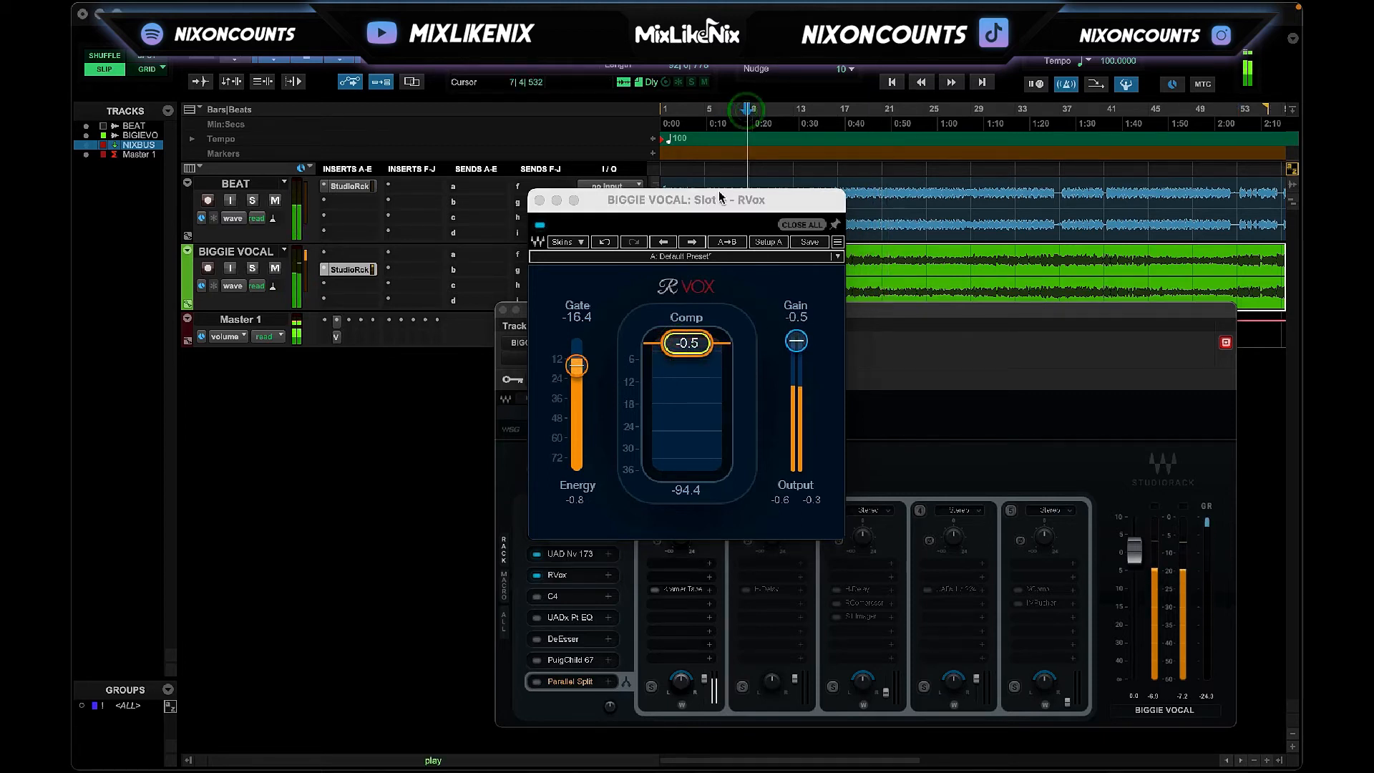
left_click_drag(678, 344, 682, 345)
left_click(539, 225)
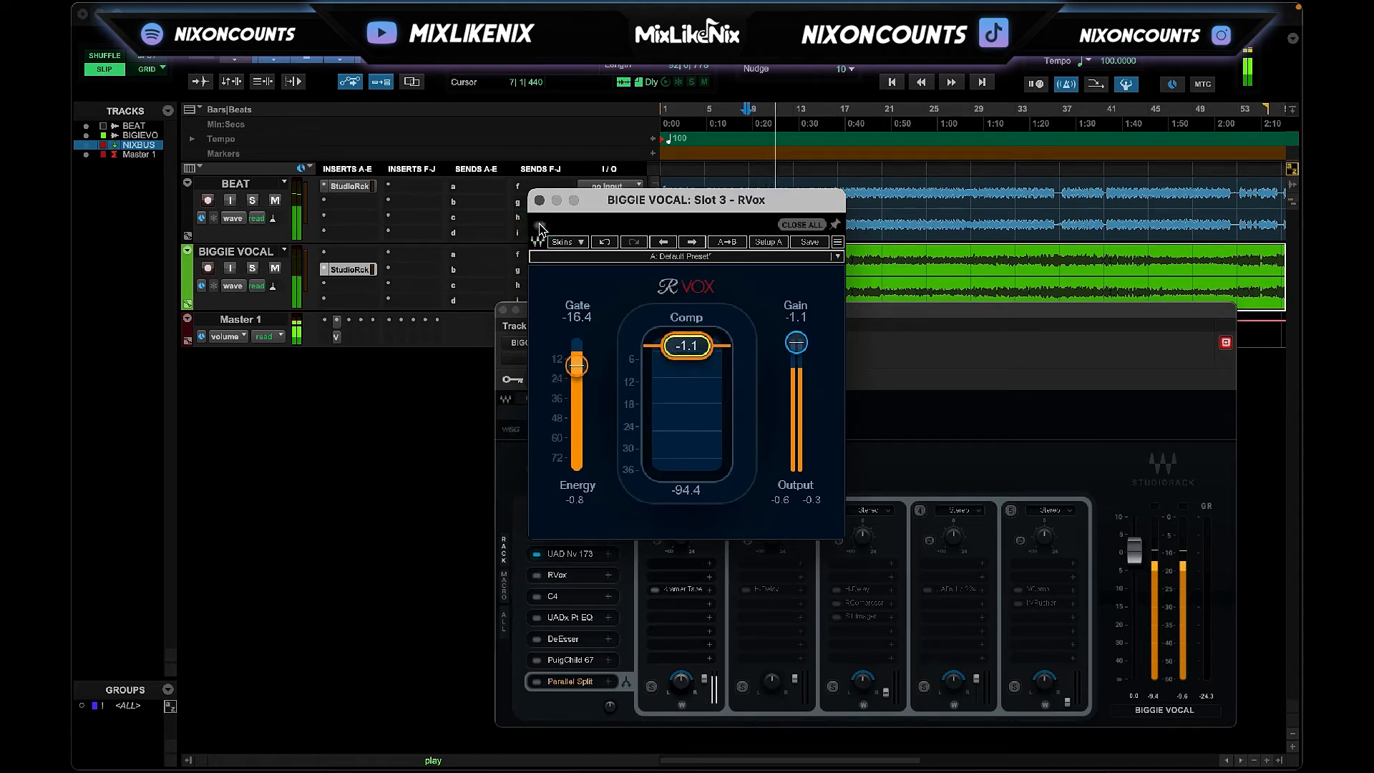
left_click(539, 225)
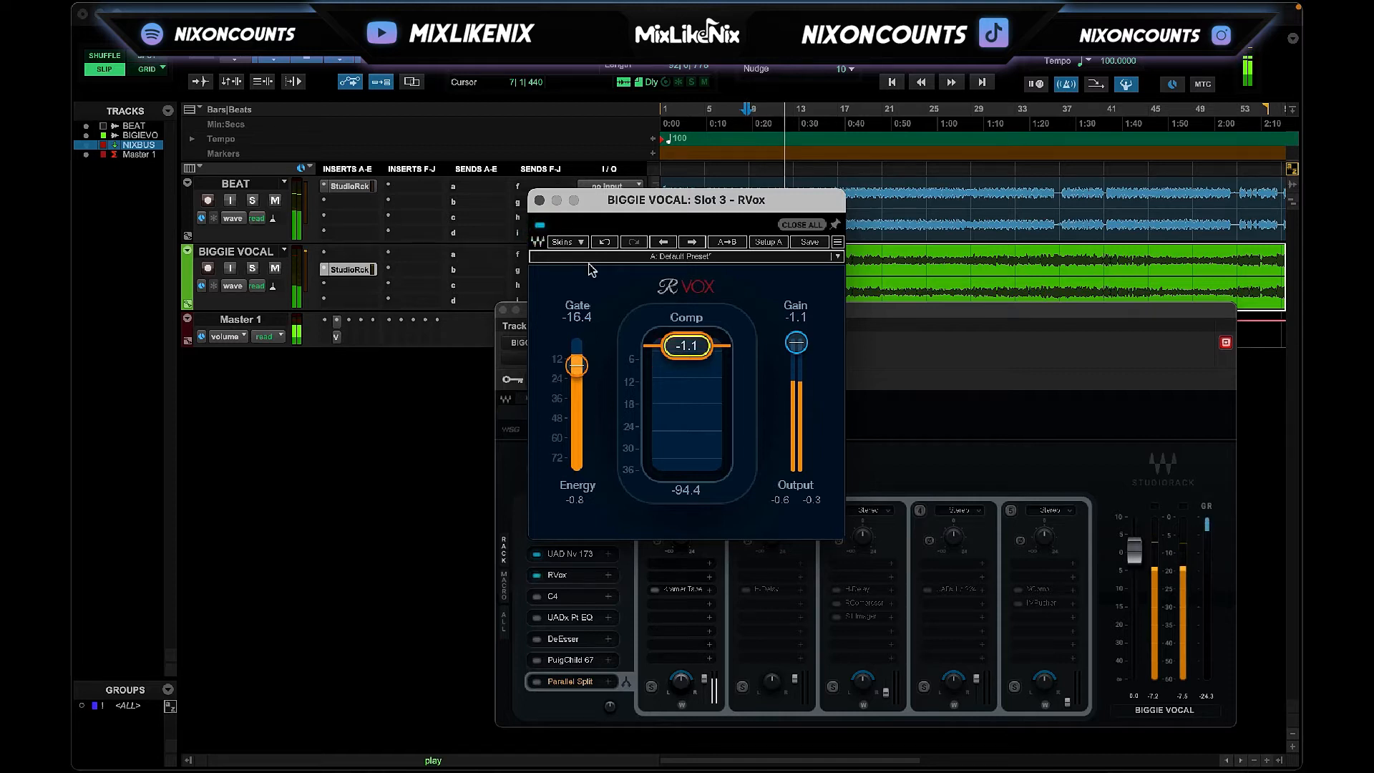
left_click(540, 201)
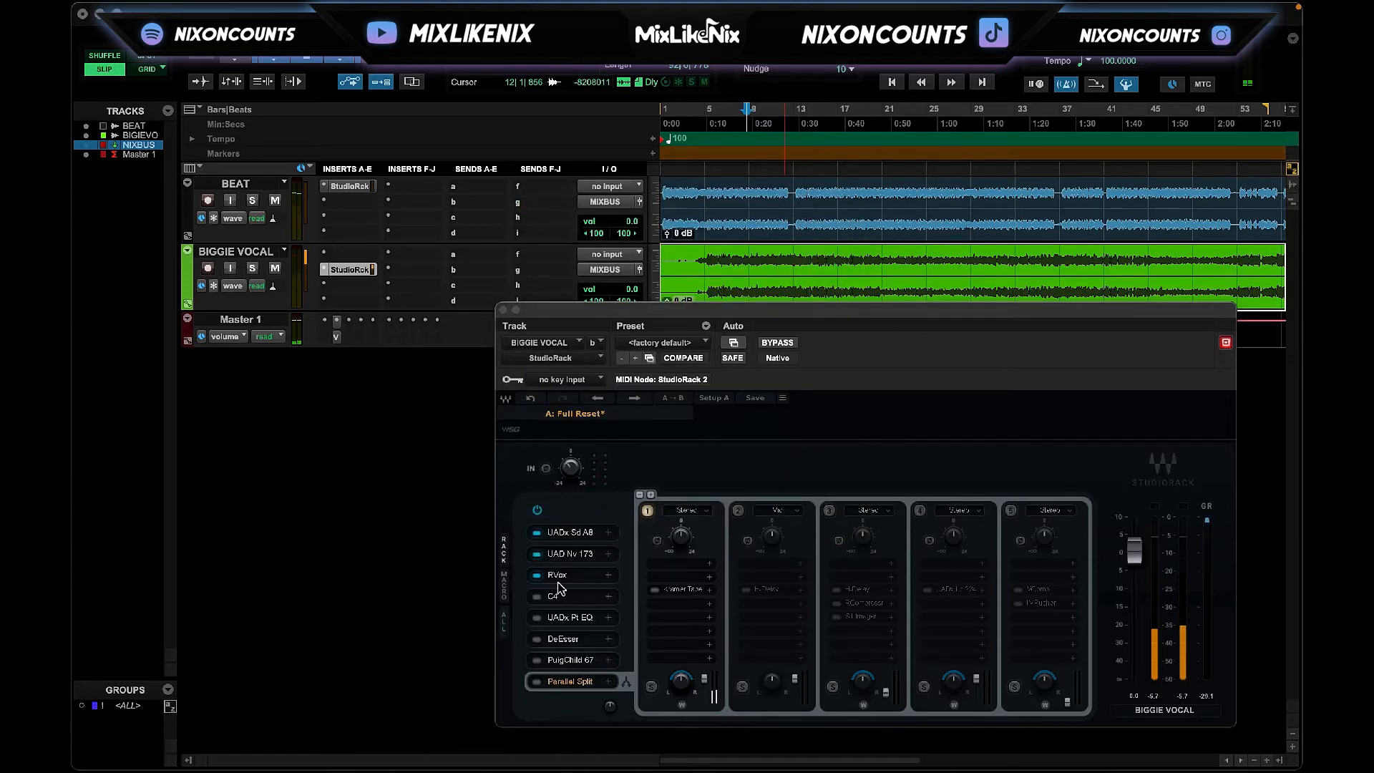
Reopen RVox, lower its gate to about -17.1, and close the plug-in.
left_click(564, 575)
left_click_drag(577, 365, 577, 367)
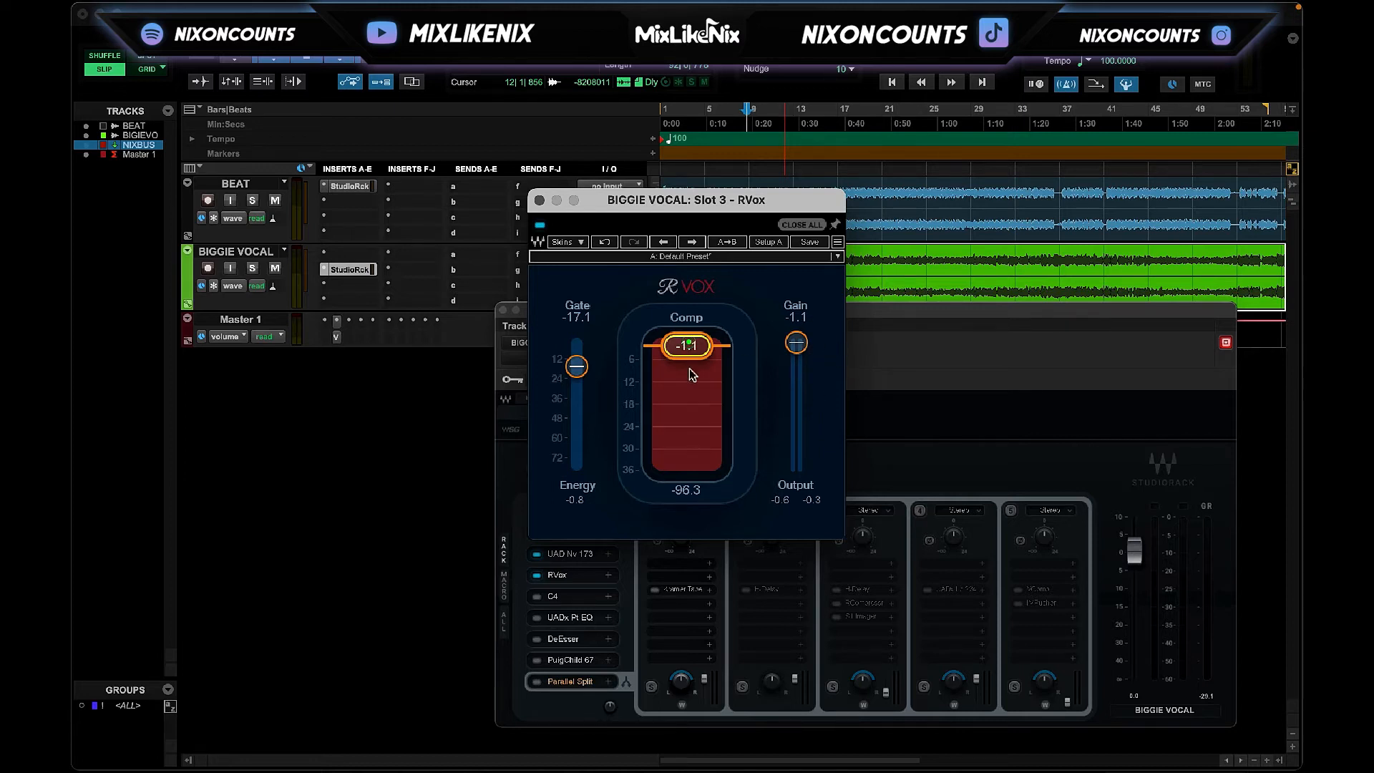
left_click(539, 199)
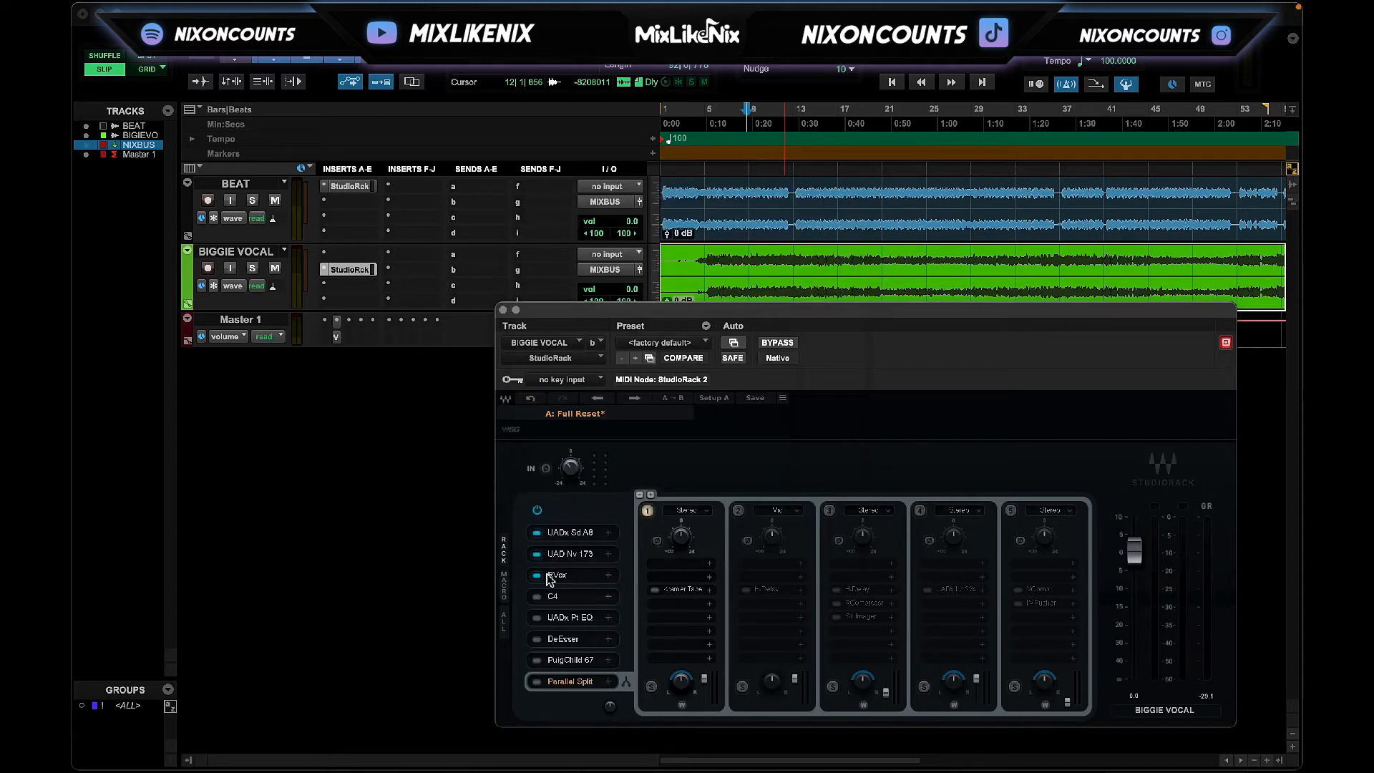
Enable the C4 slot in StudioRack, place its window clear of the rack's output meters, and start playback.
left_click(537, 597)
left_click(560, 598)
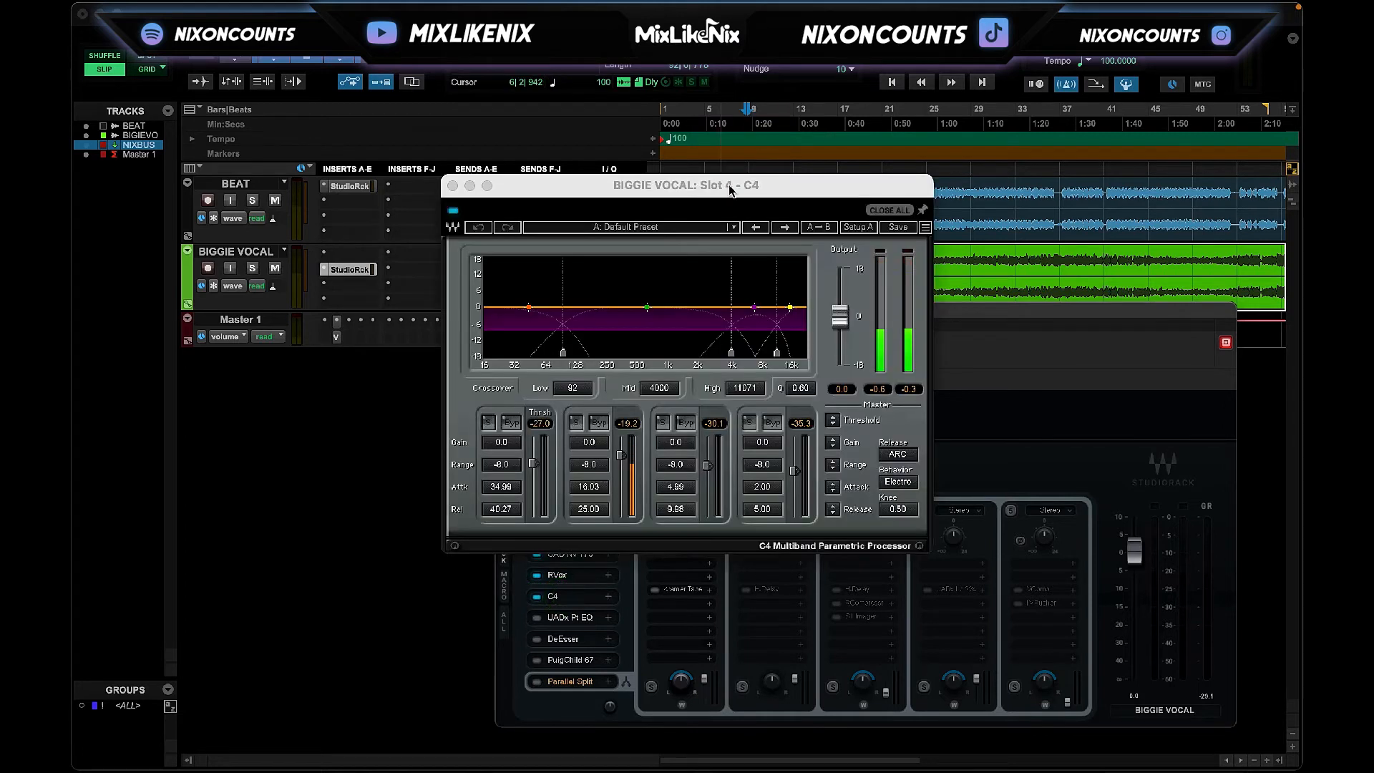
left_click_drag(866, 186, 729, 186)
key("space")
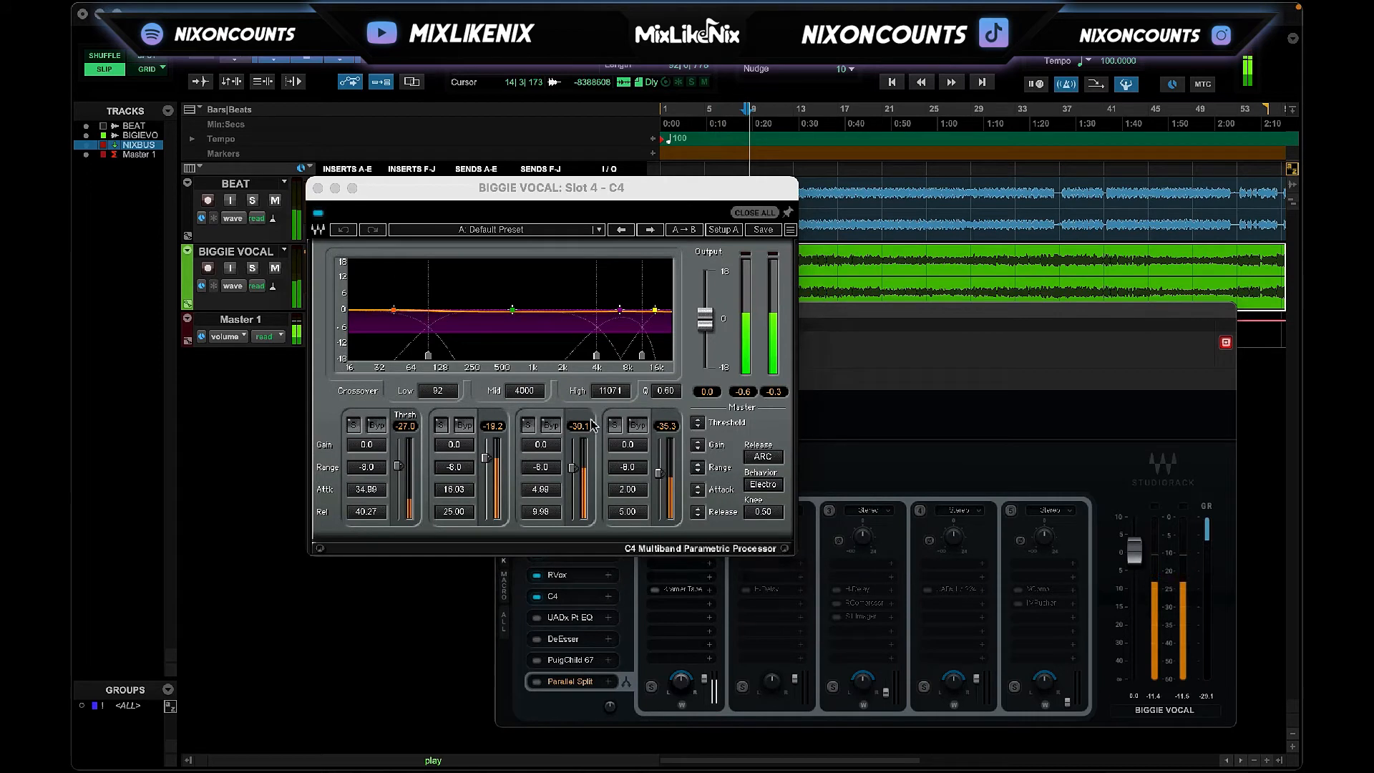
Set the C4's mid crossover to 1876 Hz and bypass its two lowest bands.
left_click_drag(596, 355, 562, 355)
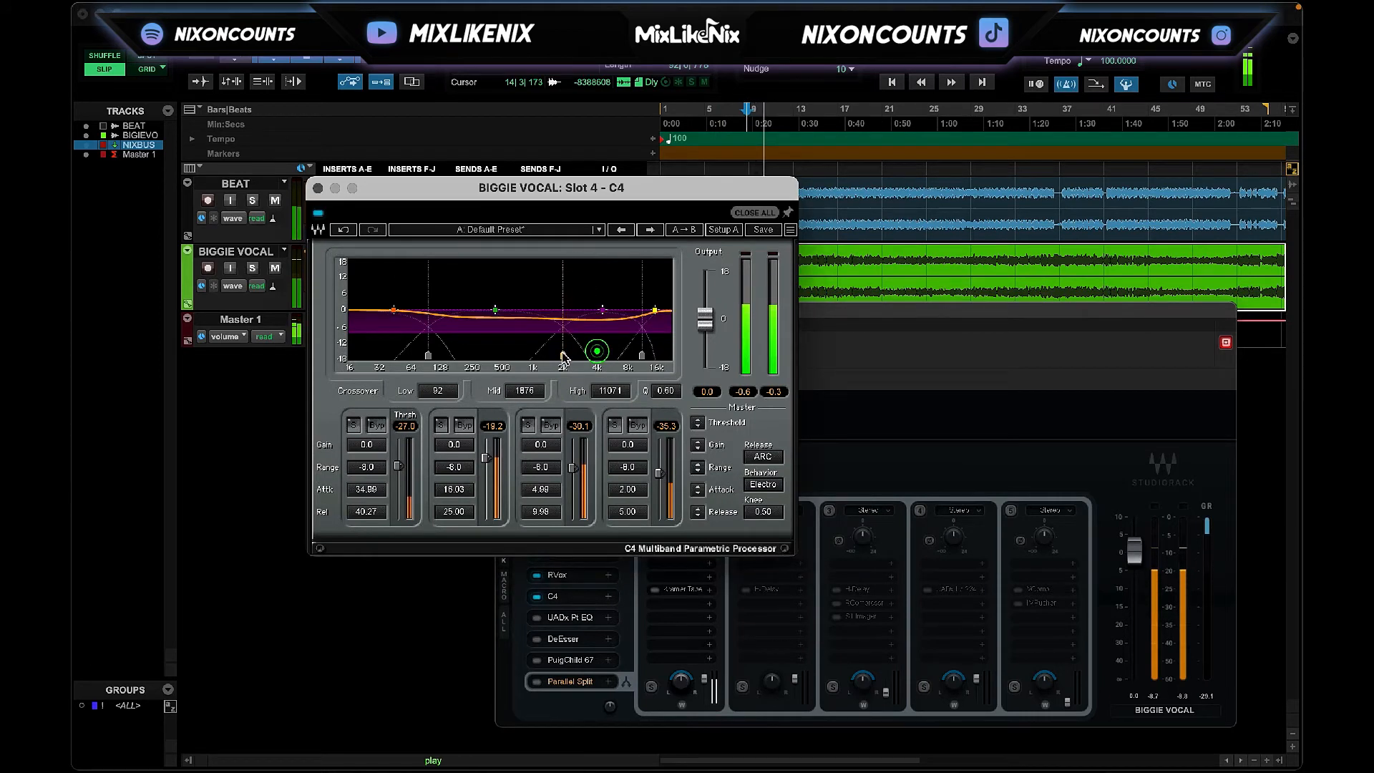
left_click(463, 424)
left_click(376, 425)
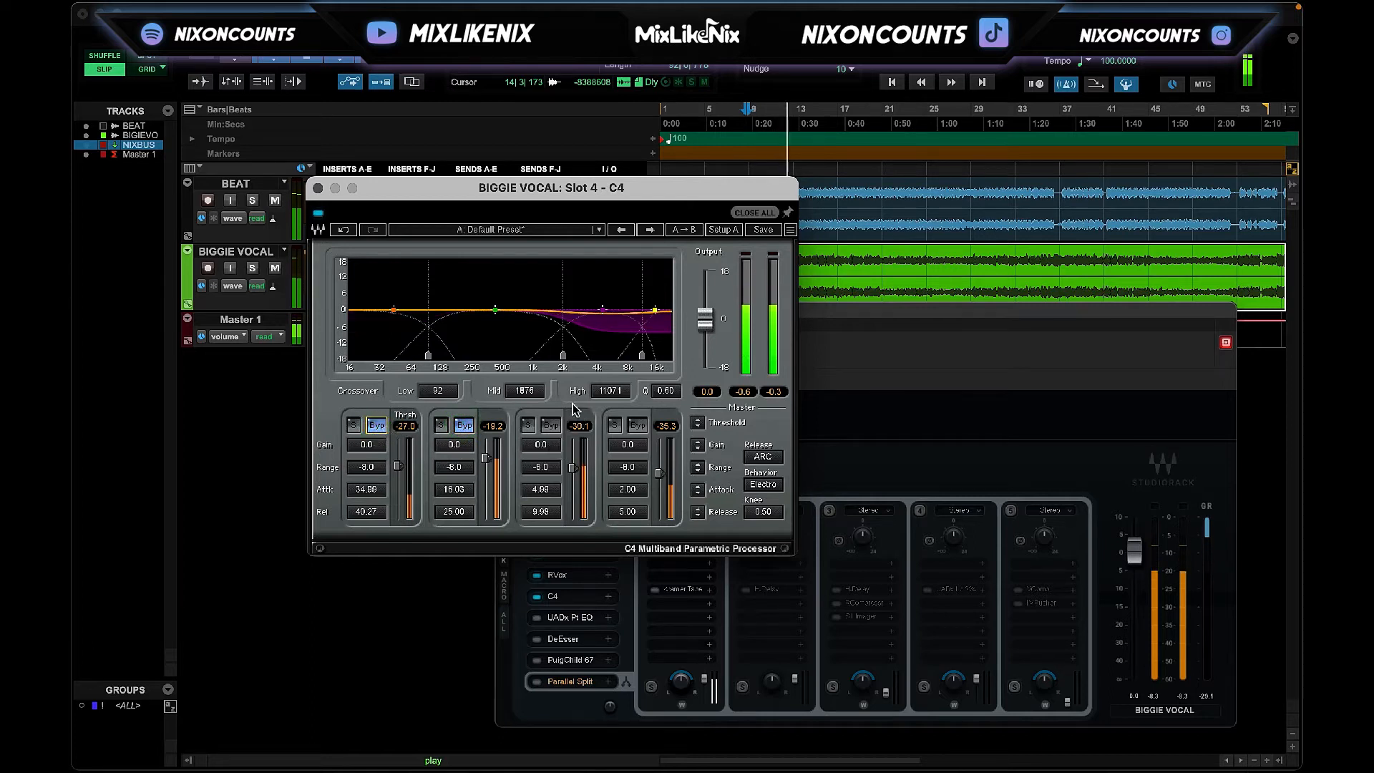
Load the Full C4 reset preset, check it against bypass, and set the C4's mid crossover to 1477 Hz.
left_click(464, 229)
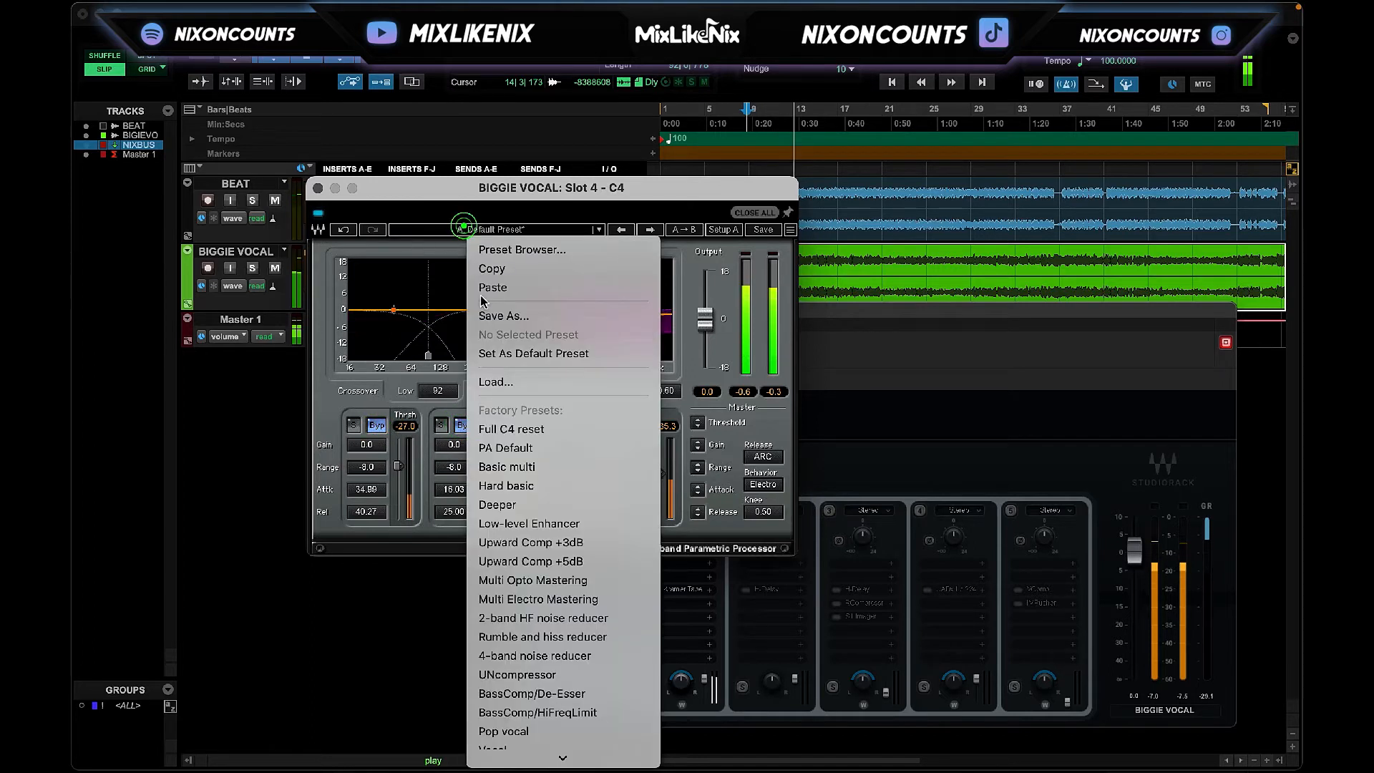
left_click(515, 430)
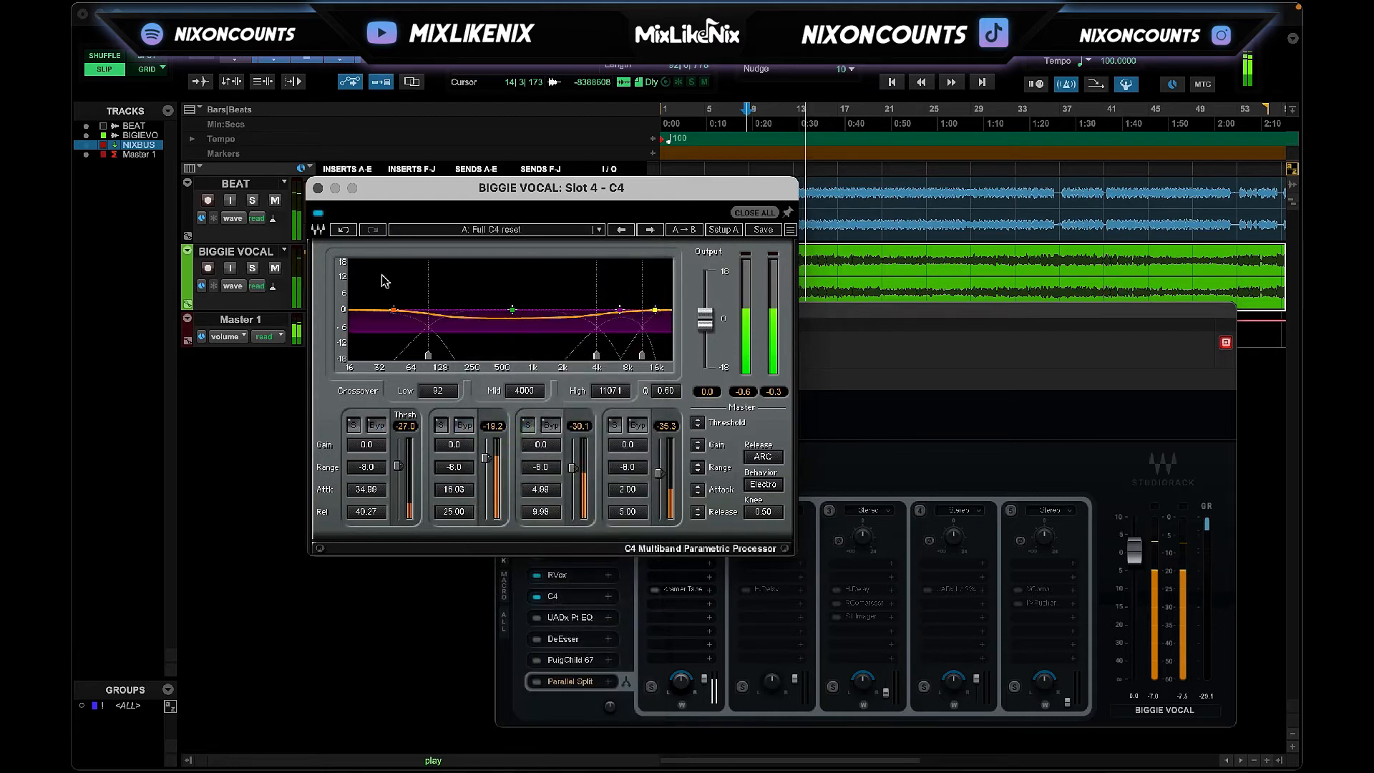
left_click(319, 214)
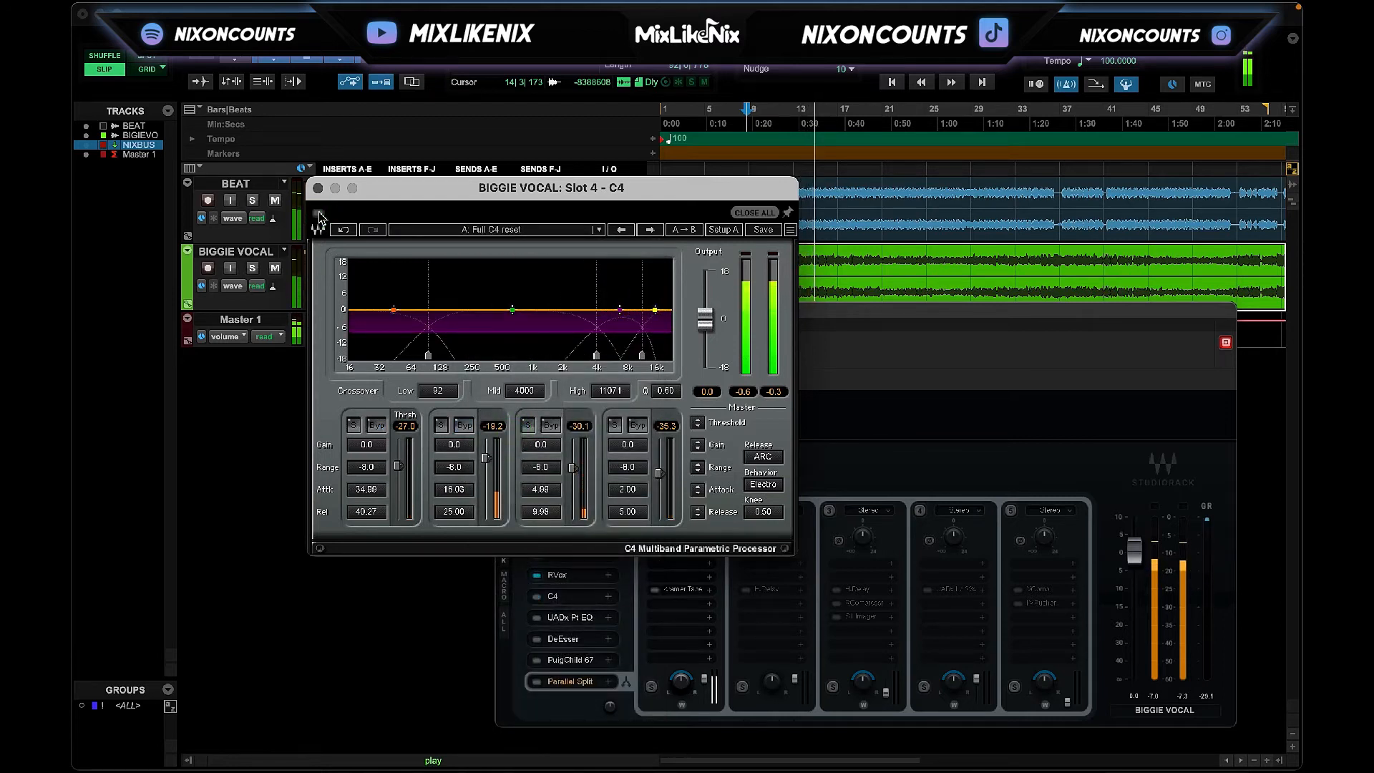
left_click_drag(597, 356, 551, 356)
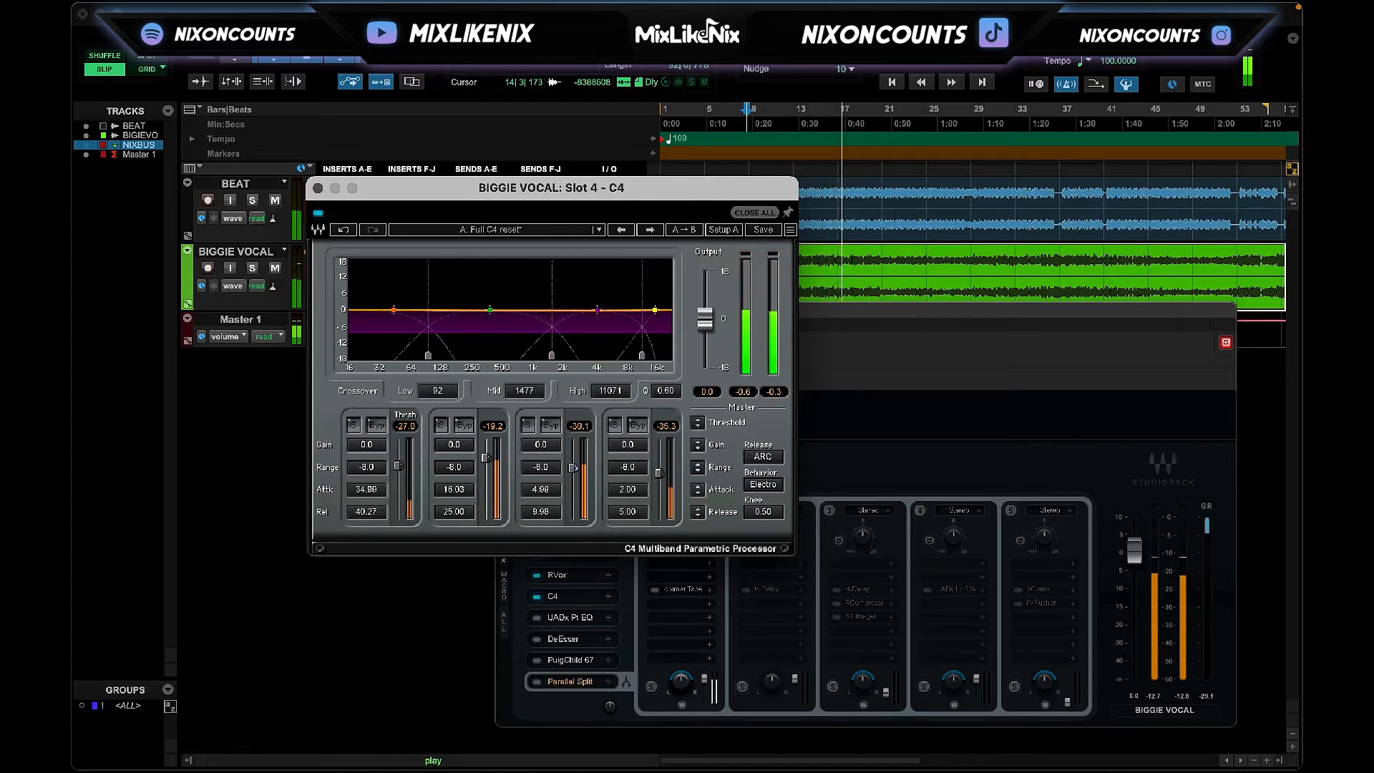
Raise all four C4 thresholds by 6 dB, set the three upper bands' range to -4.8 with longer attacks, and compare with bypass.
left_click_drag(688, 498, 357, 444)
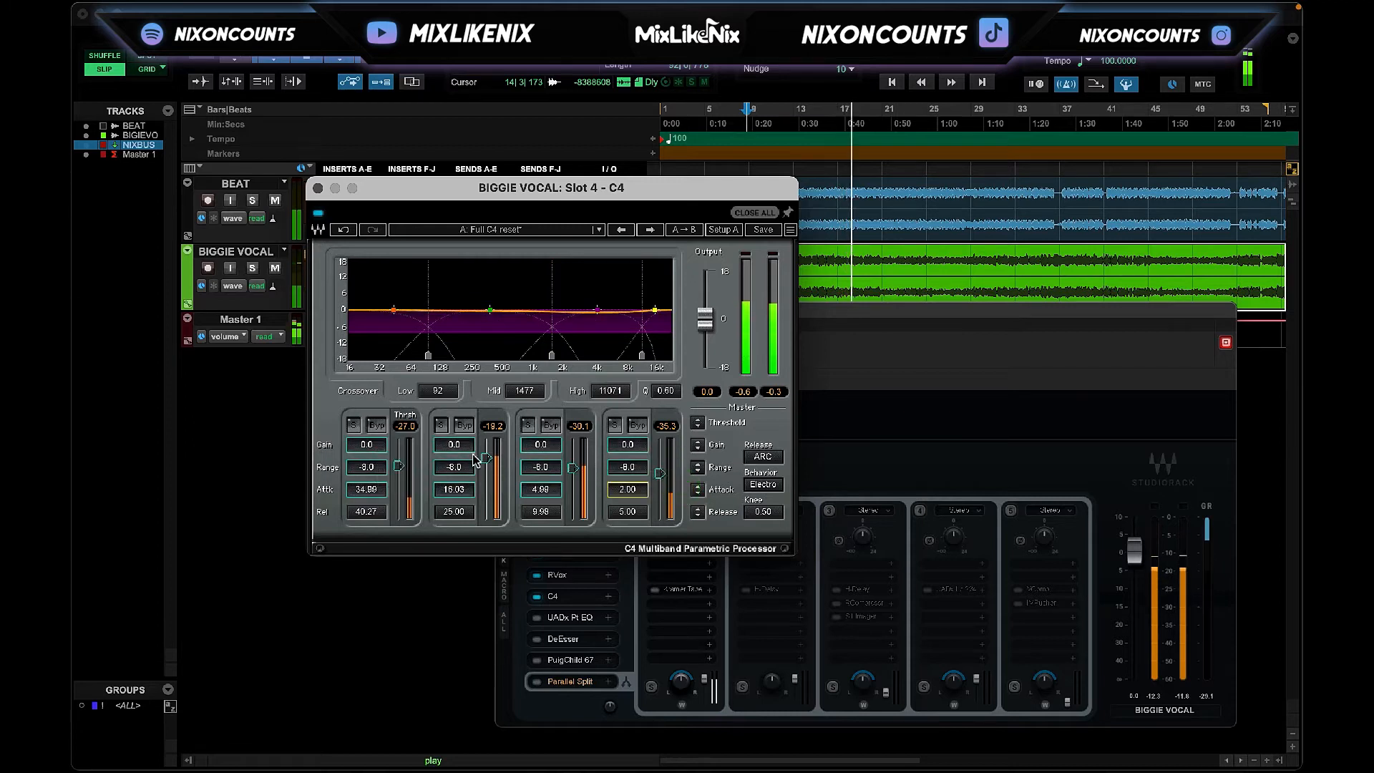
left_click_drag(679, 488, 393, 464)
left_click_drag(487, 458, 487, 450)
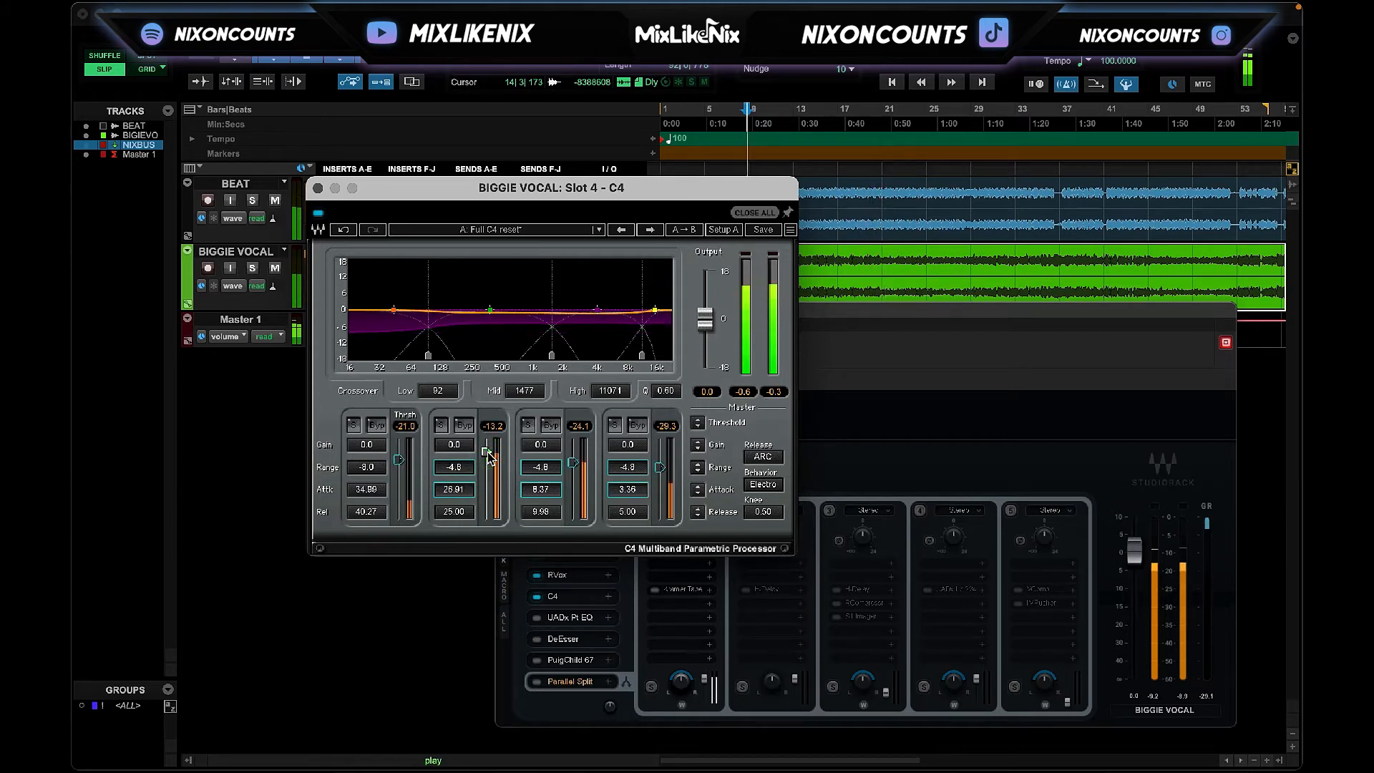
left_click(317, 214)
left_click(318, 214)
left_click(514, 445)
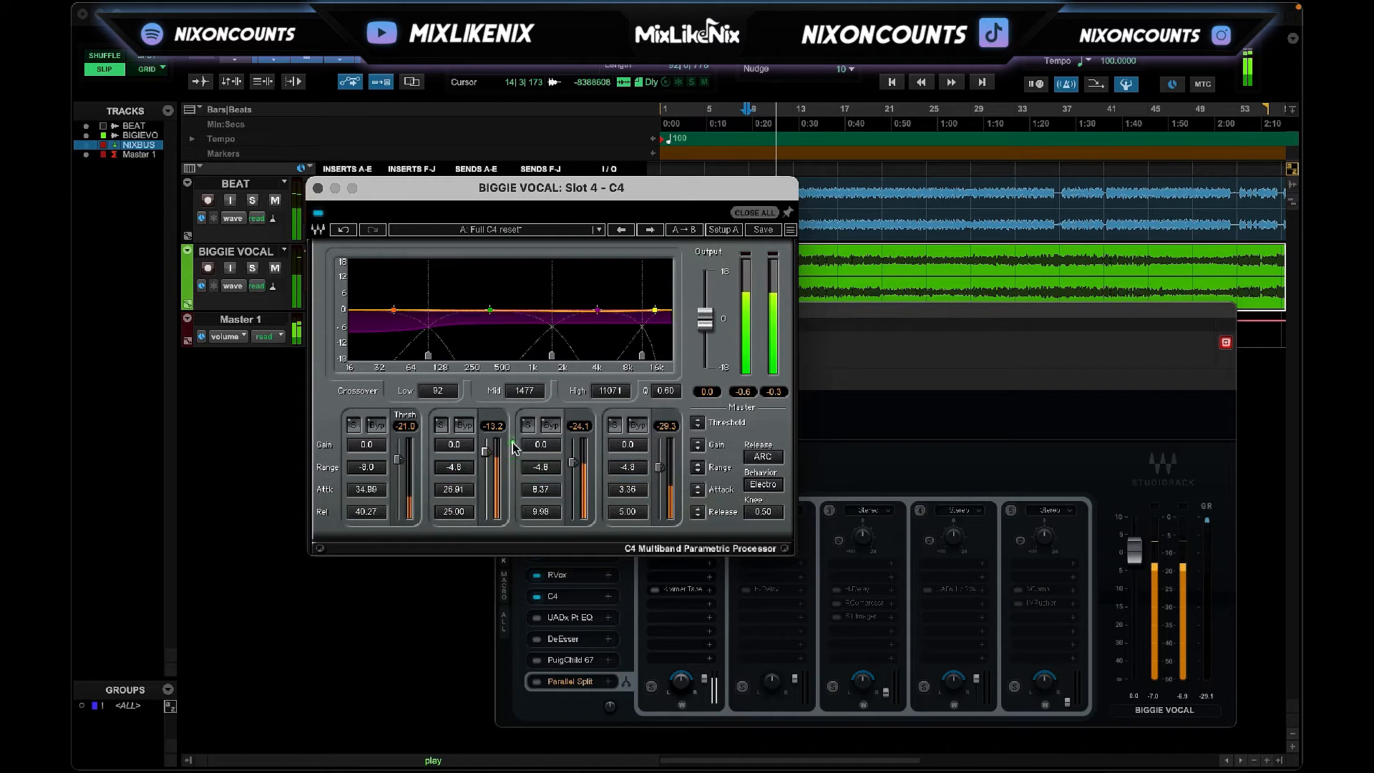
Move the C4's crossovers to 1279 Hz mid and 9663 Hz high, and lower the second band's threshold to -21.4 and the highest band's to -33.7.
left_click_drag(487, 452, 487, 454)
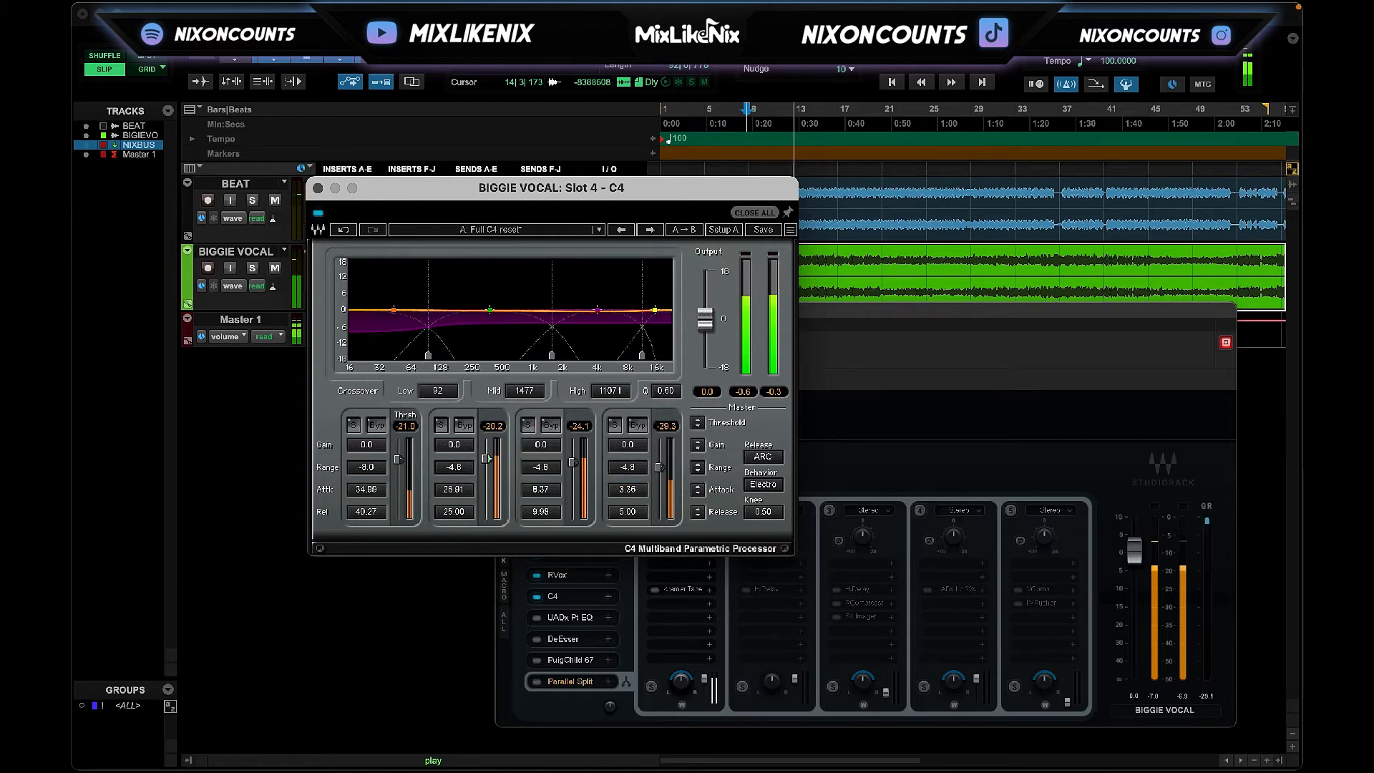
left_click_drag(486, 456, 486, 459)
left_click_drag(552, 355, 545, 355)
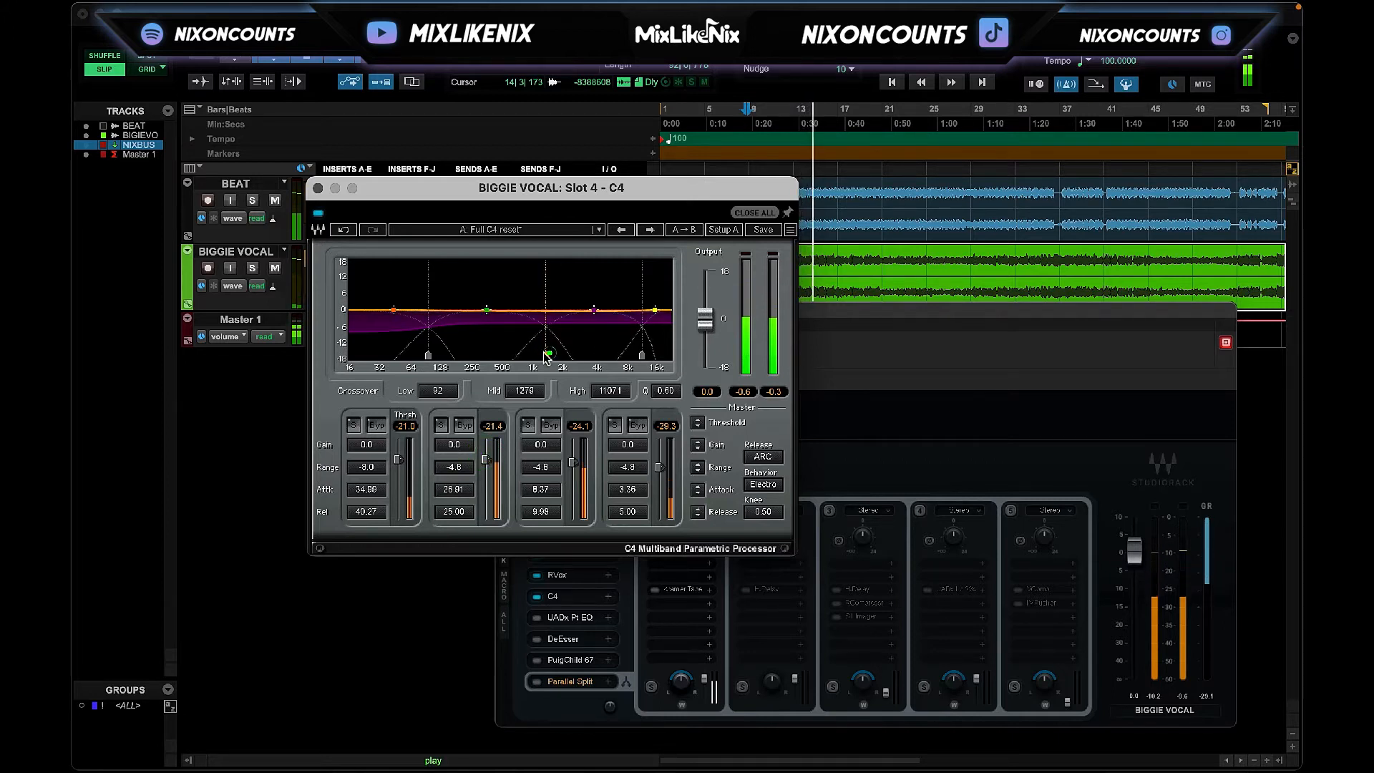
left_click_drag(643, 356, 638, 356)
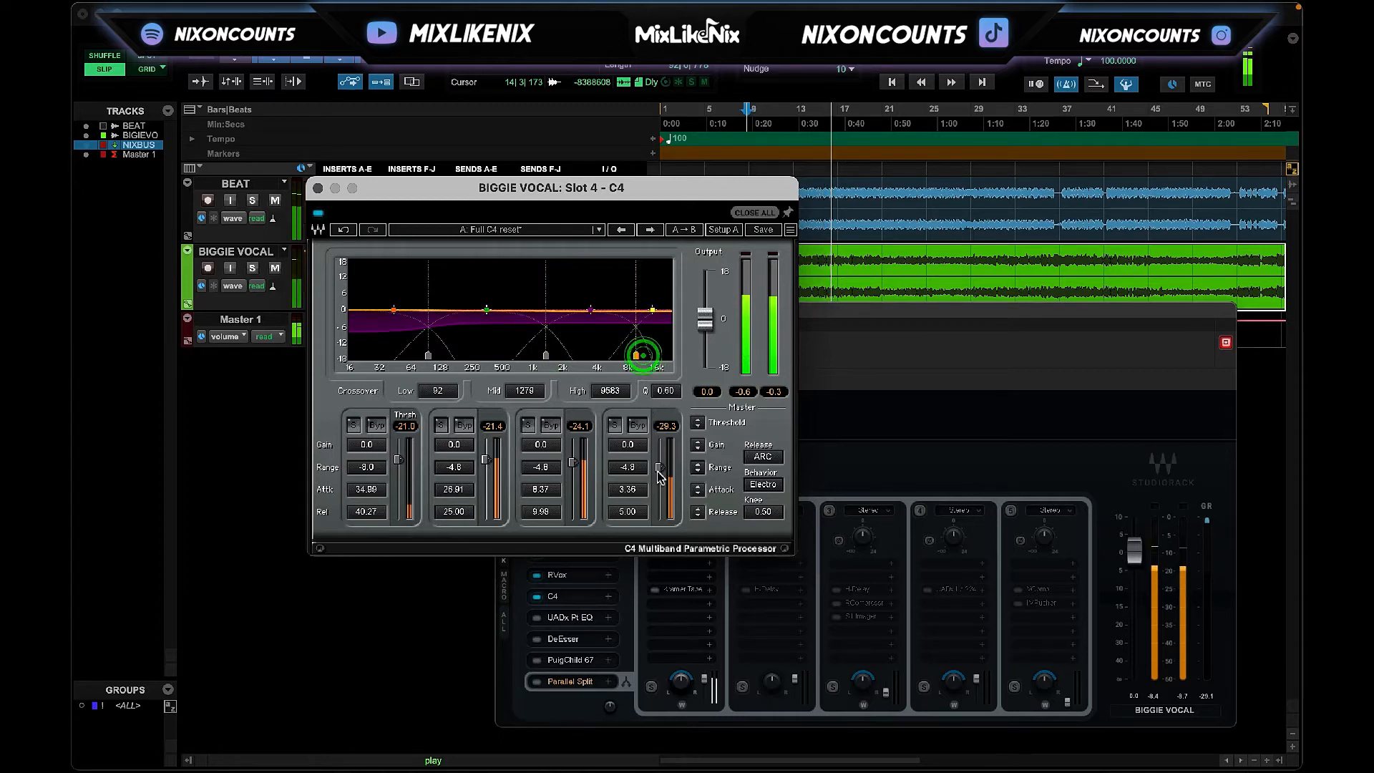
left_click_drag(659, 467, 661, 472)
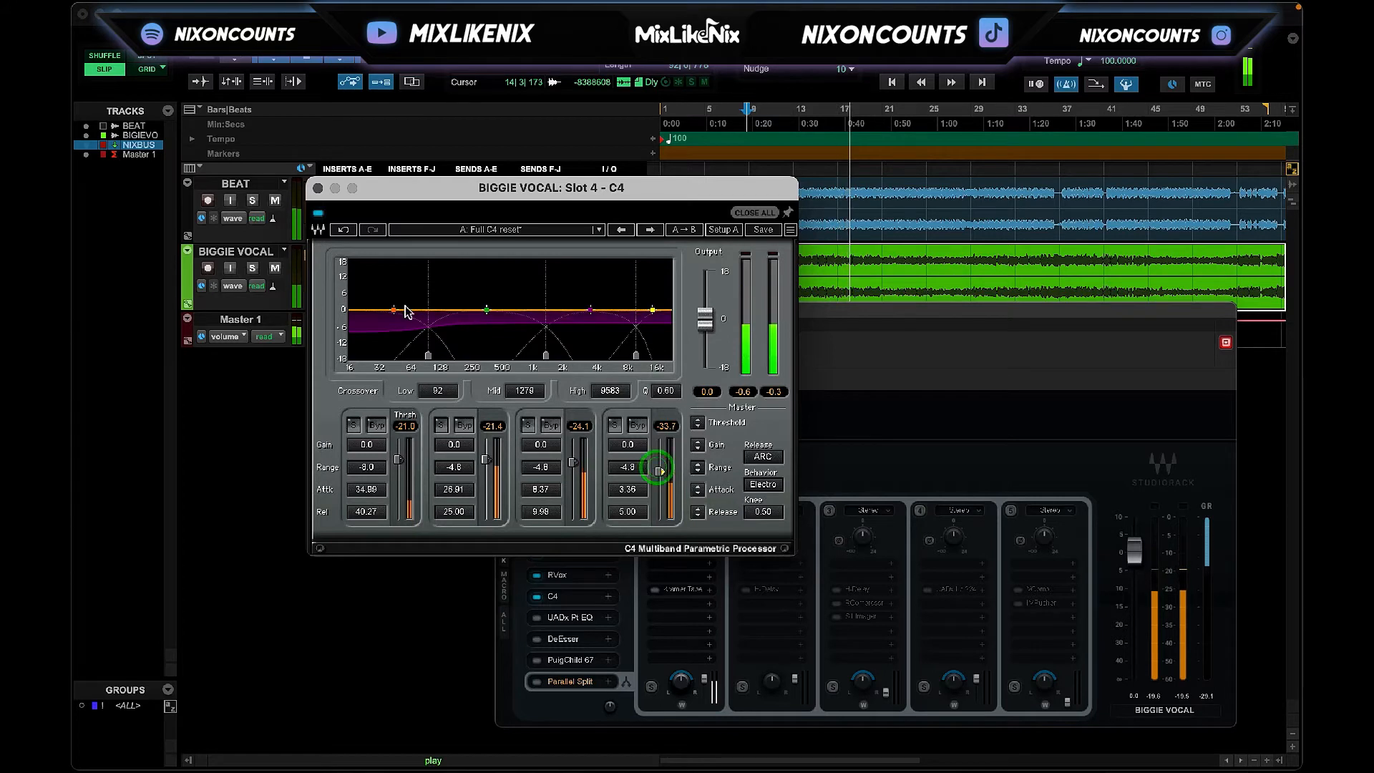
Reopen RVox, lower its gate to about -22.9, restart playback, and close the plug-in window.
left_click(557, 575)
left_click_drag(576, 371, 576, 378)
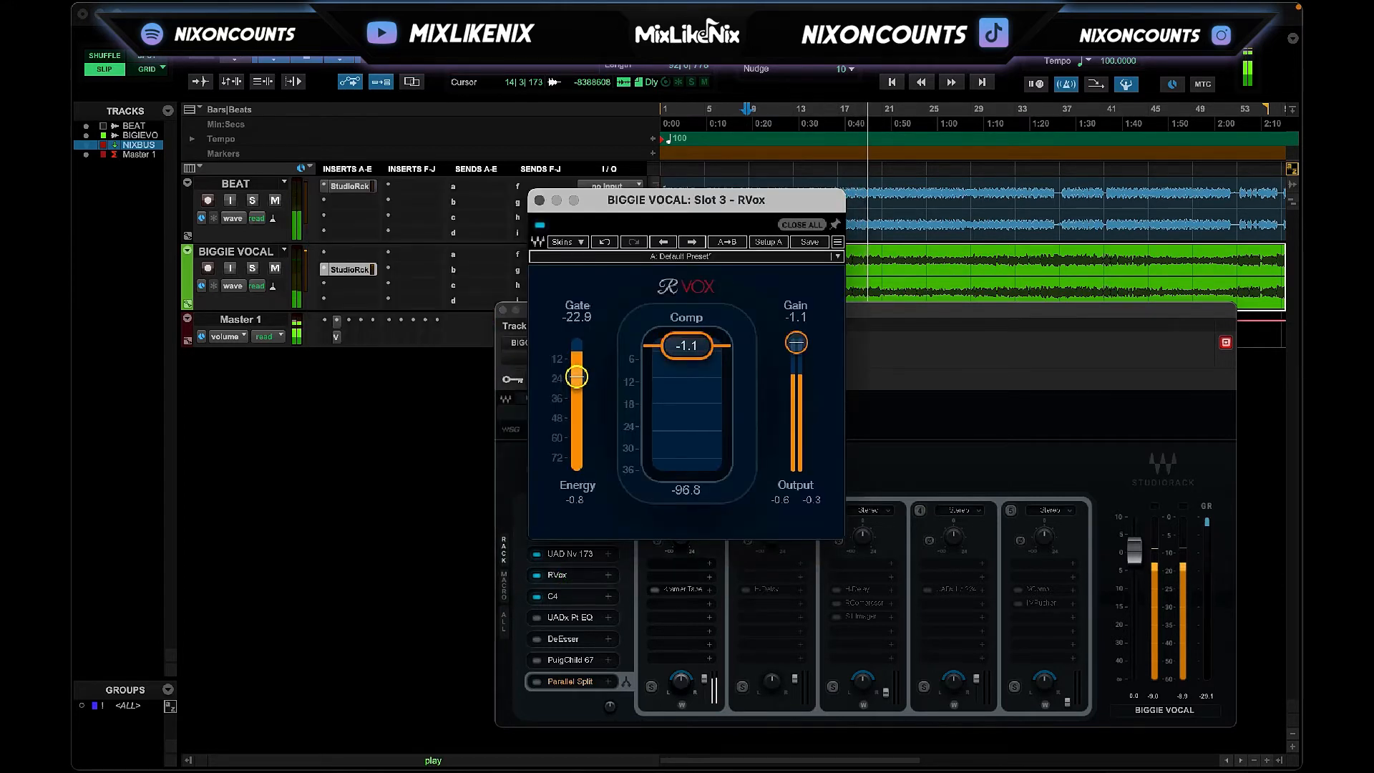
left_click(887, 36)
key("space")
key("space")
left_click(540, 200)
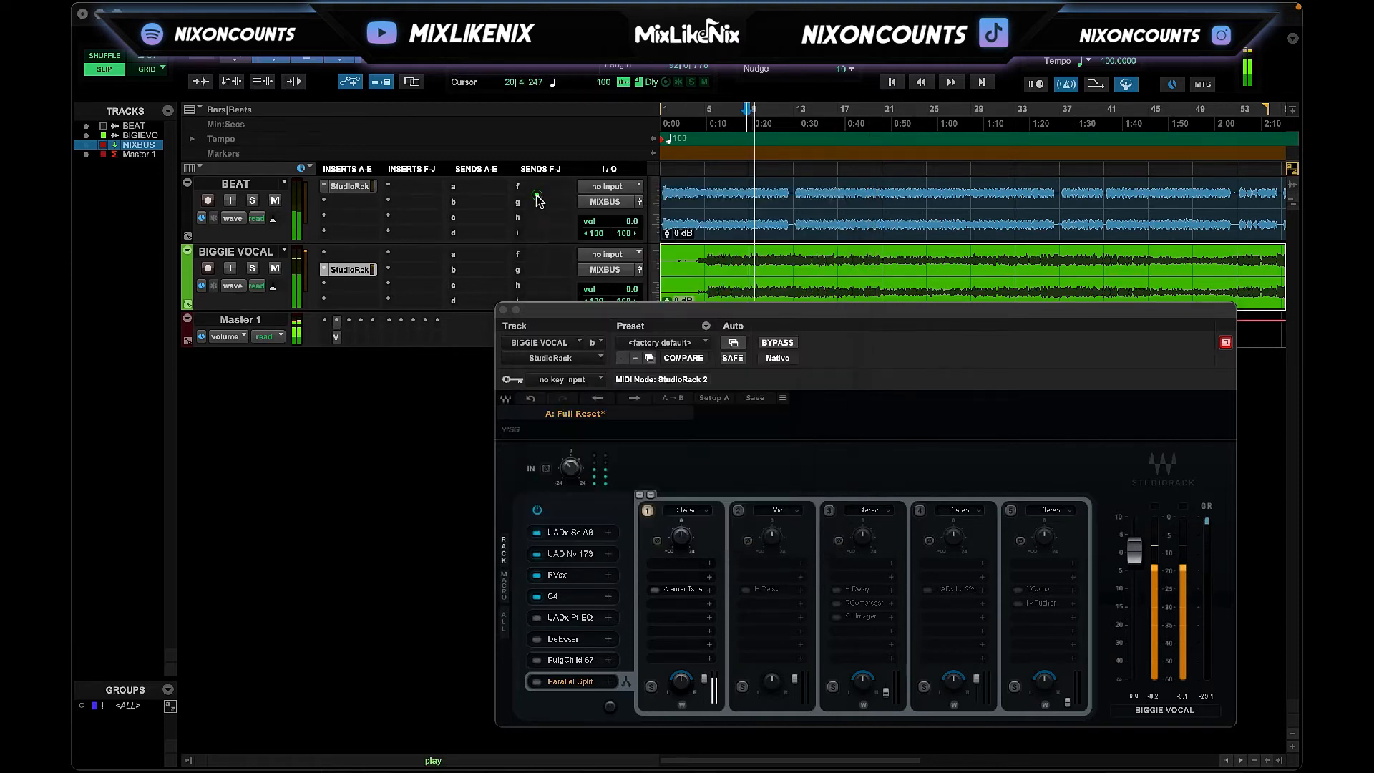
Switch off the C4 and close it, and enable the UADx Pultec EQP-1A slot with its window open.
left_click(580, 603)
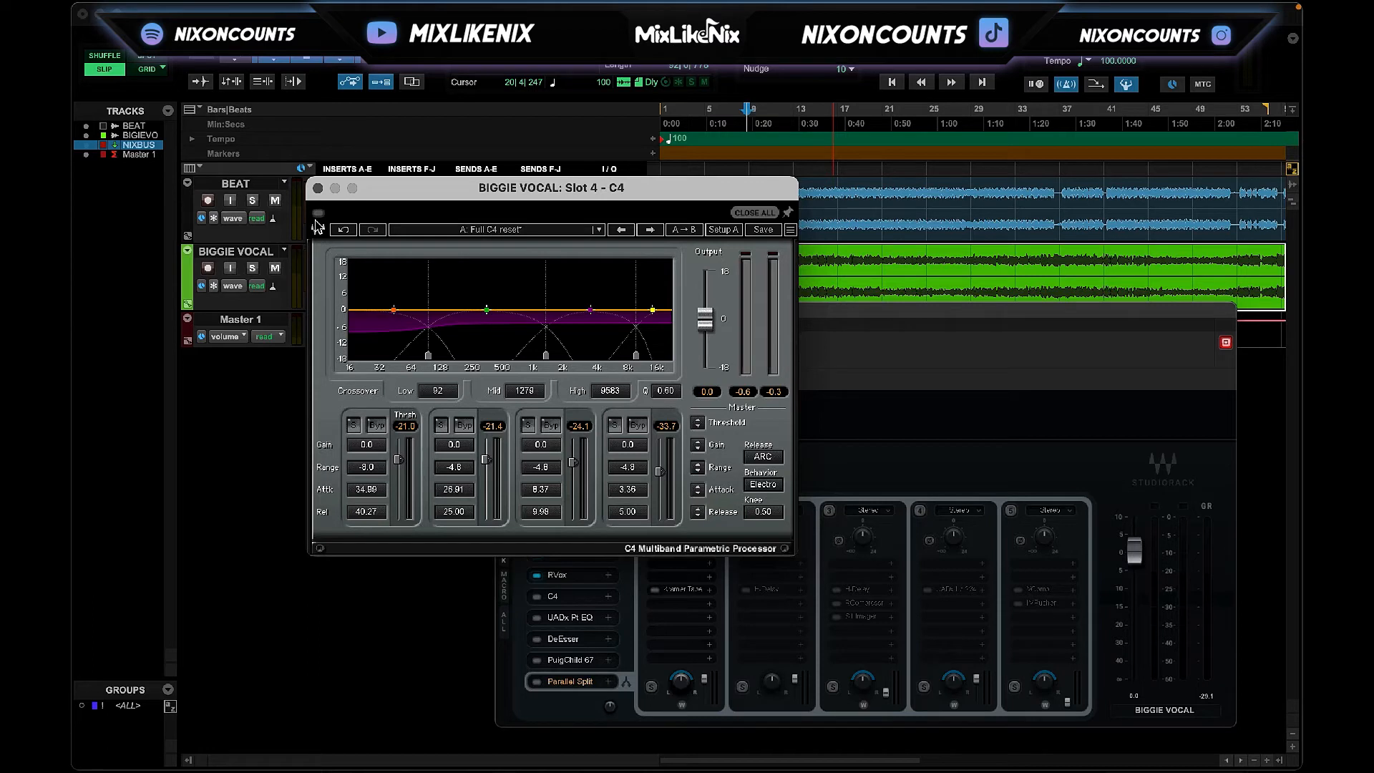
left_click(318, 187)
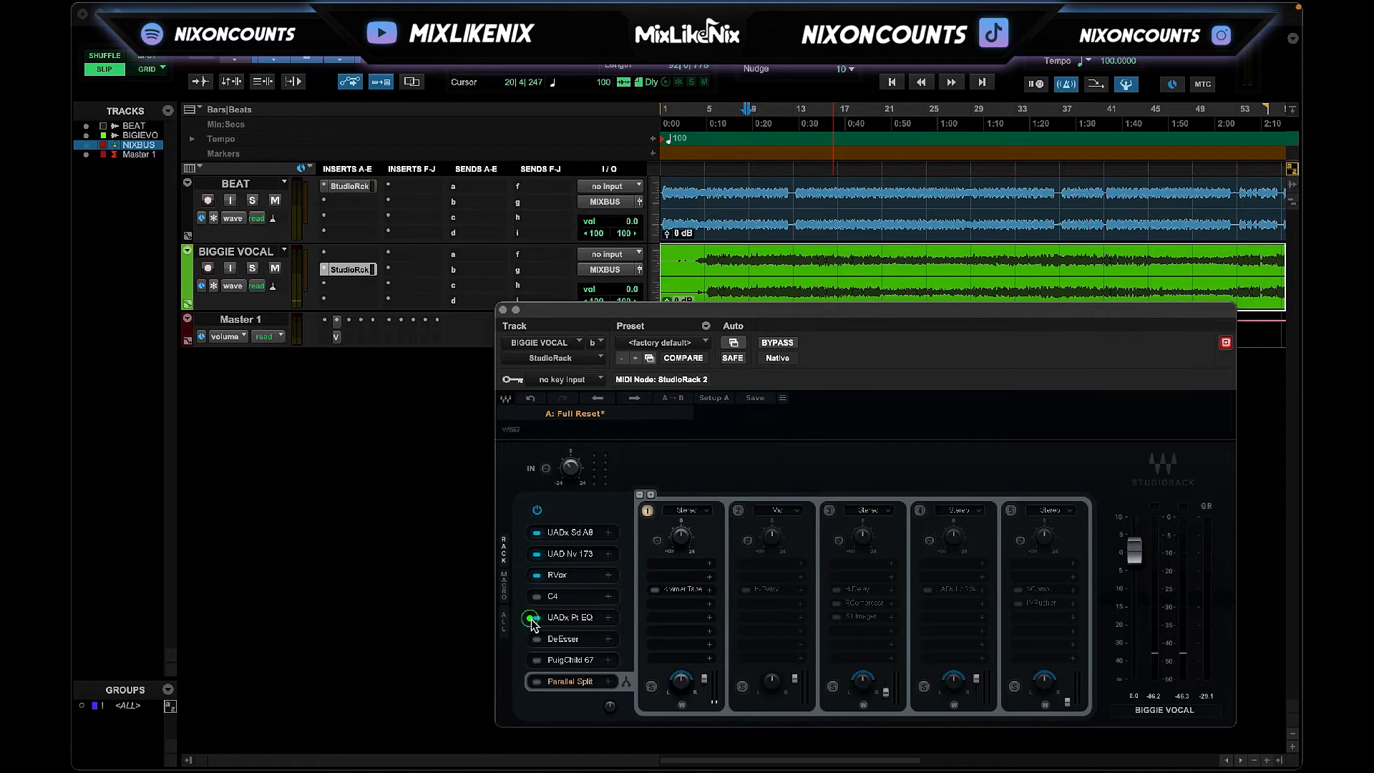
left_click(563, 622)
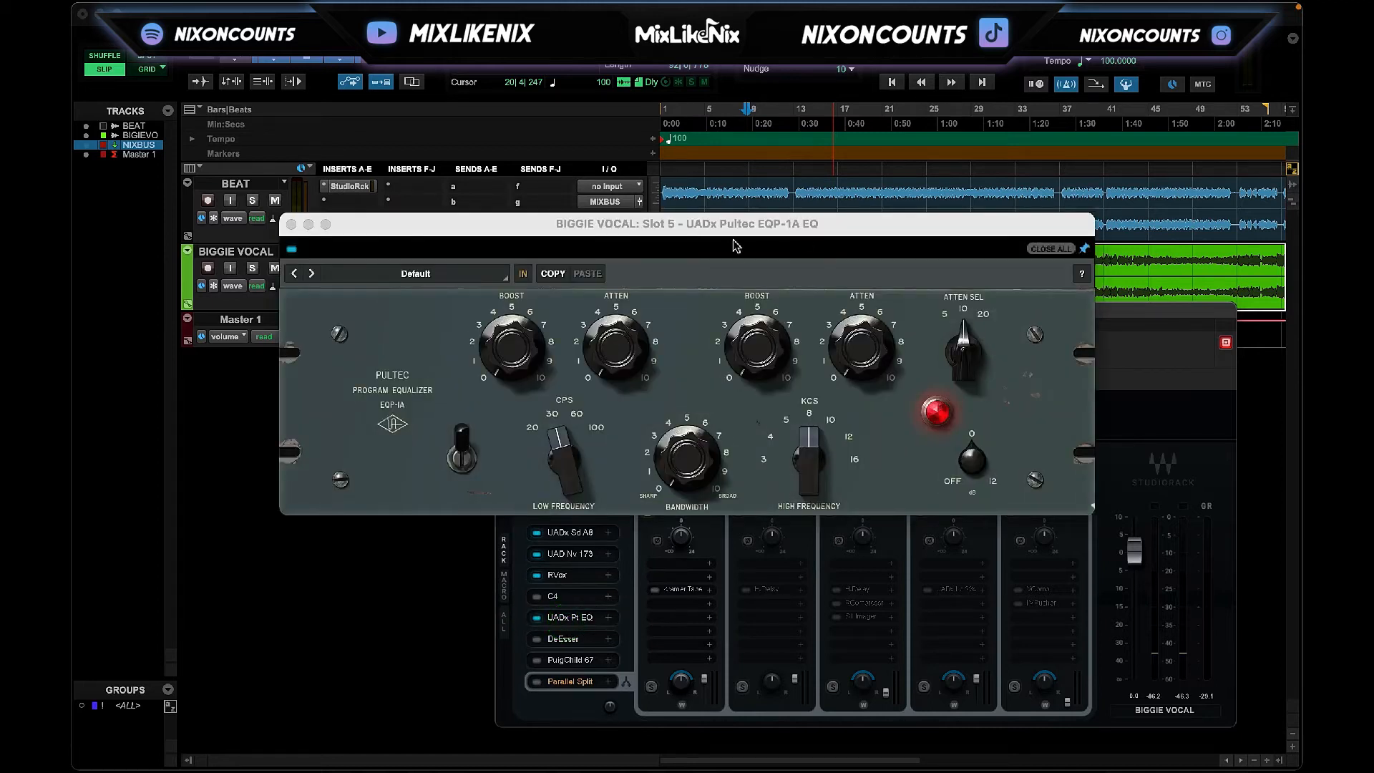
left_click_drag(684, 223, 664, 321)
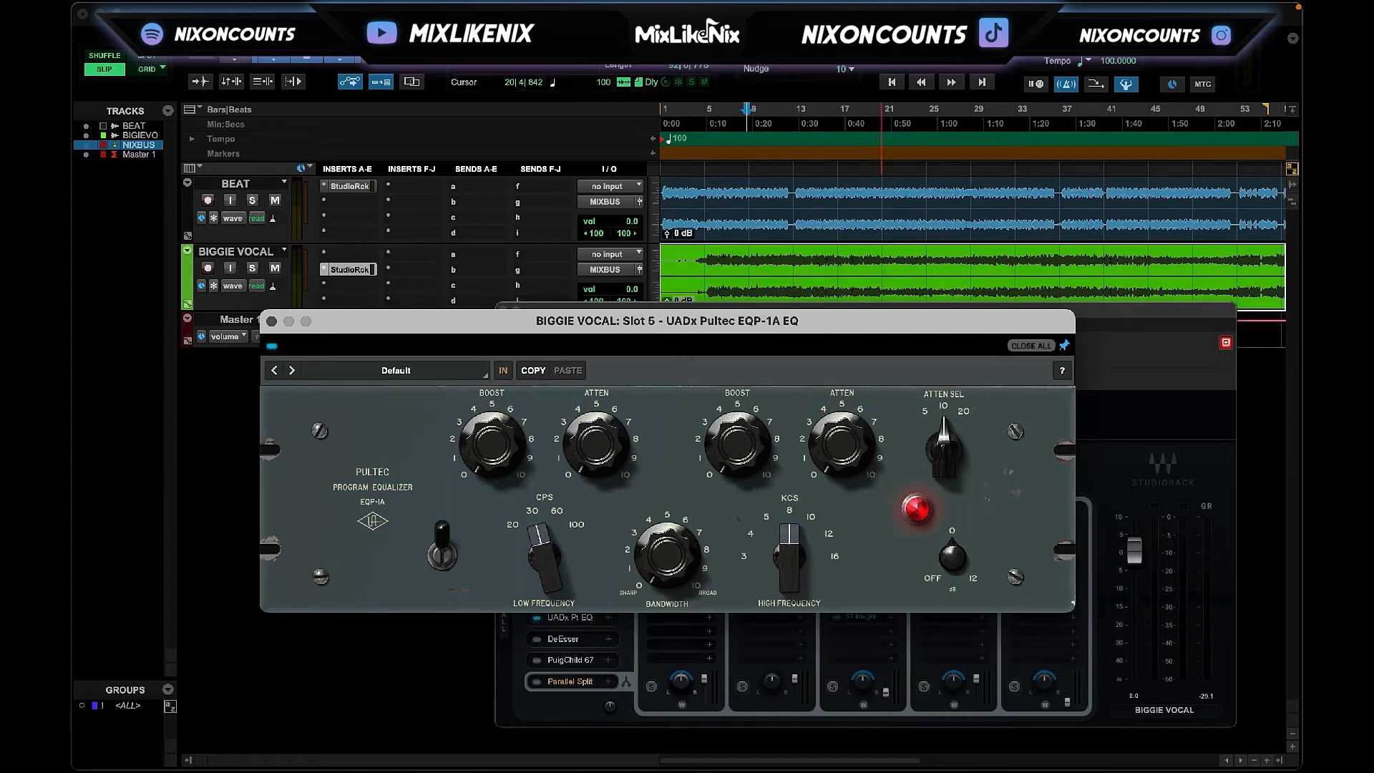
Play the vocal through the Pultec EQ and move its window clear of StudioRack's plug-in slots.
key("space")
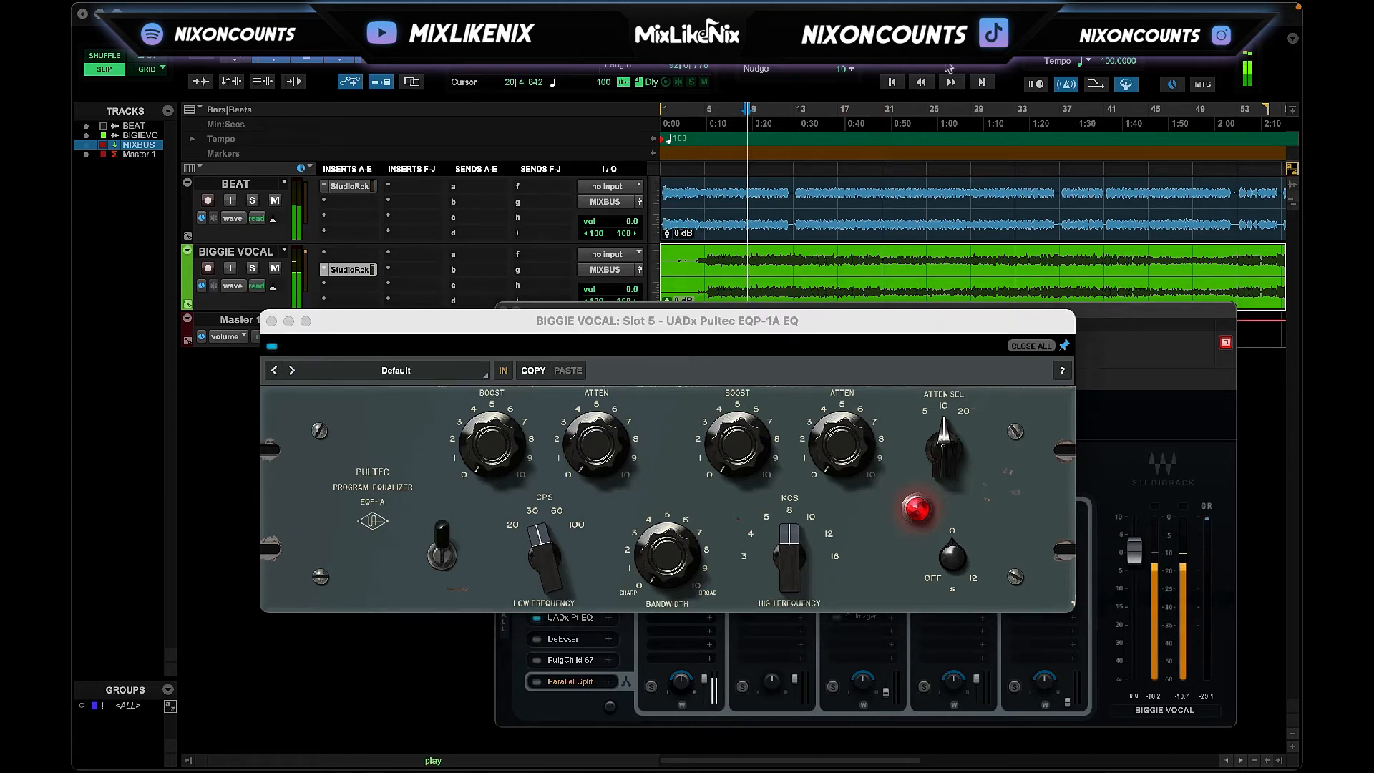
left_click(551, 544)
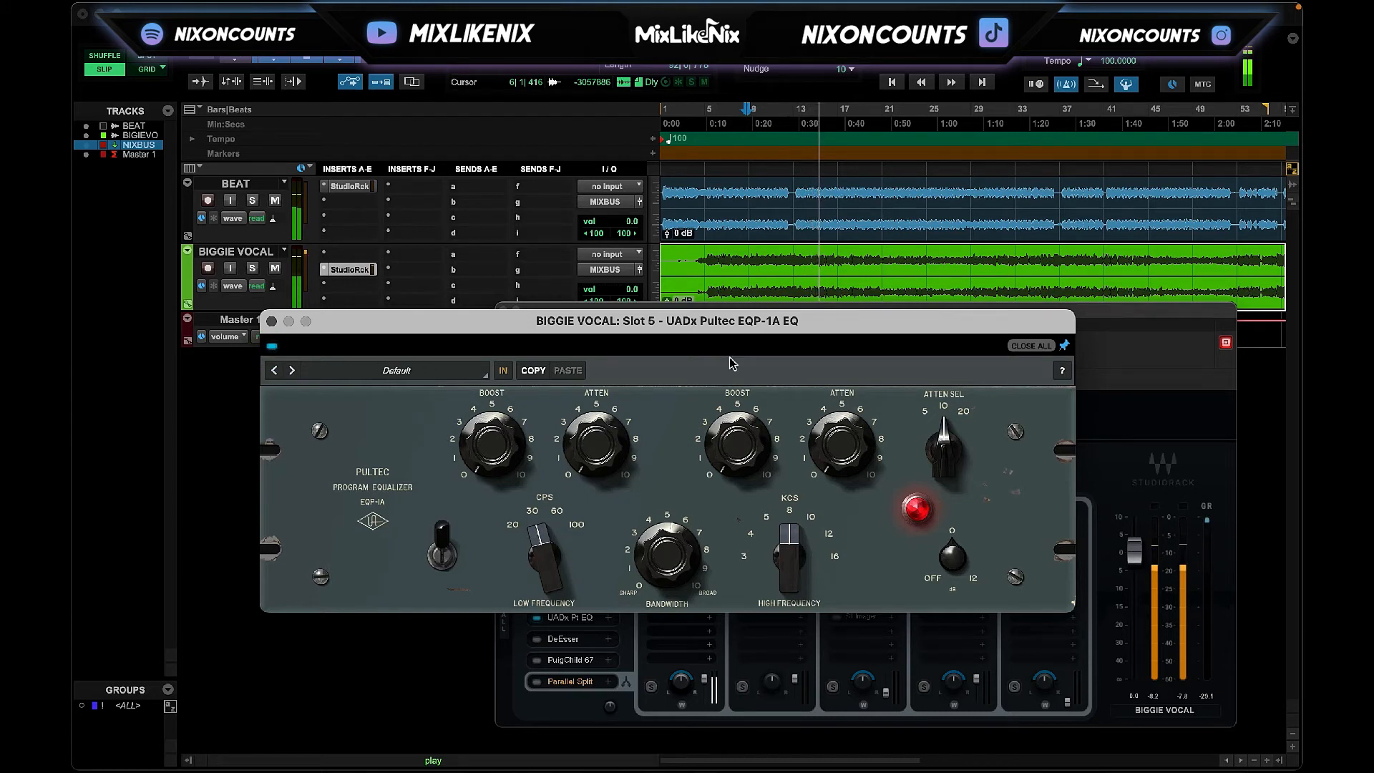
left_click_drag(615, 323, 613, 121)
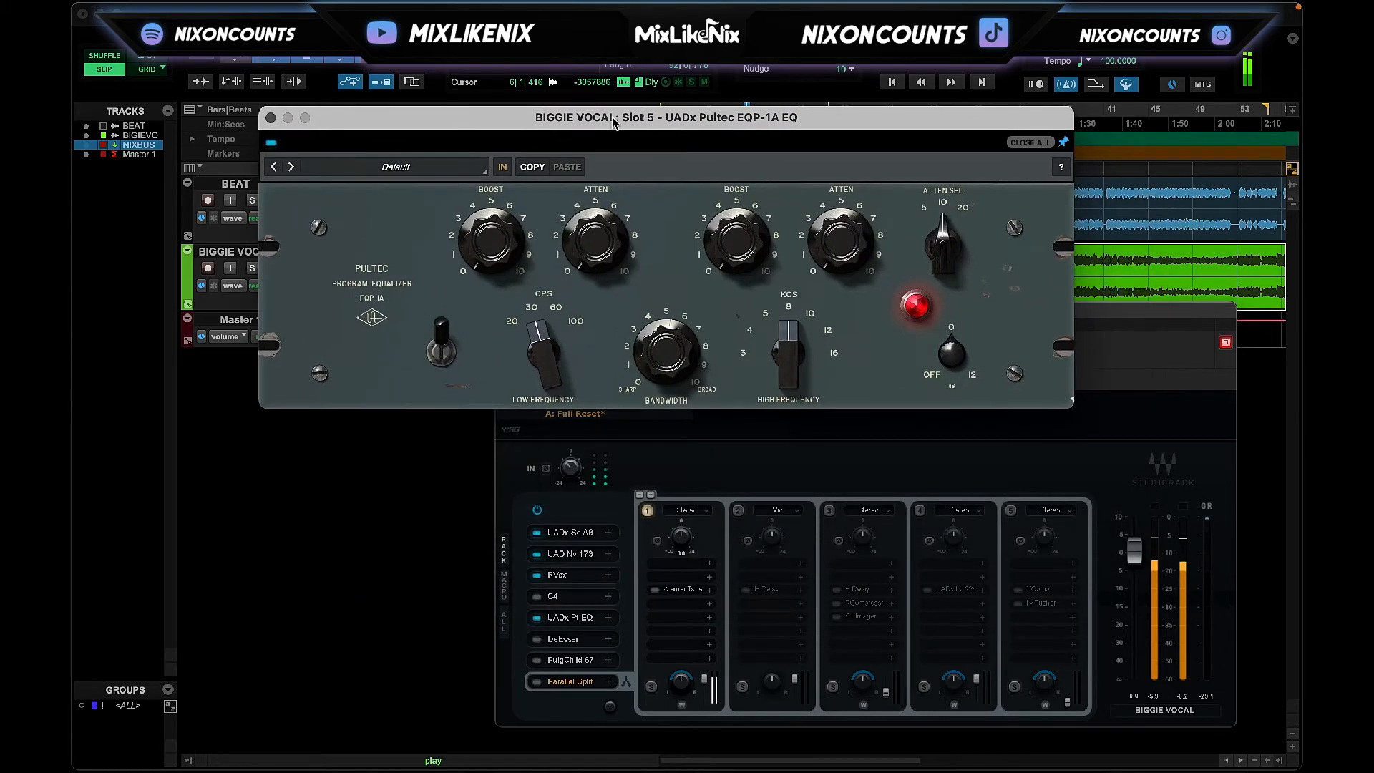
Remove the C4 from the rack and move the Pultec EQ up into slot 4 below RVox.
right_click(583, 599)
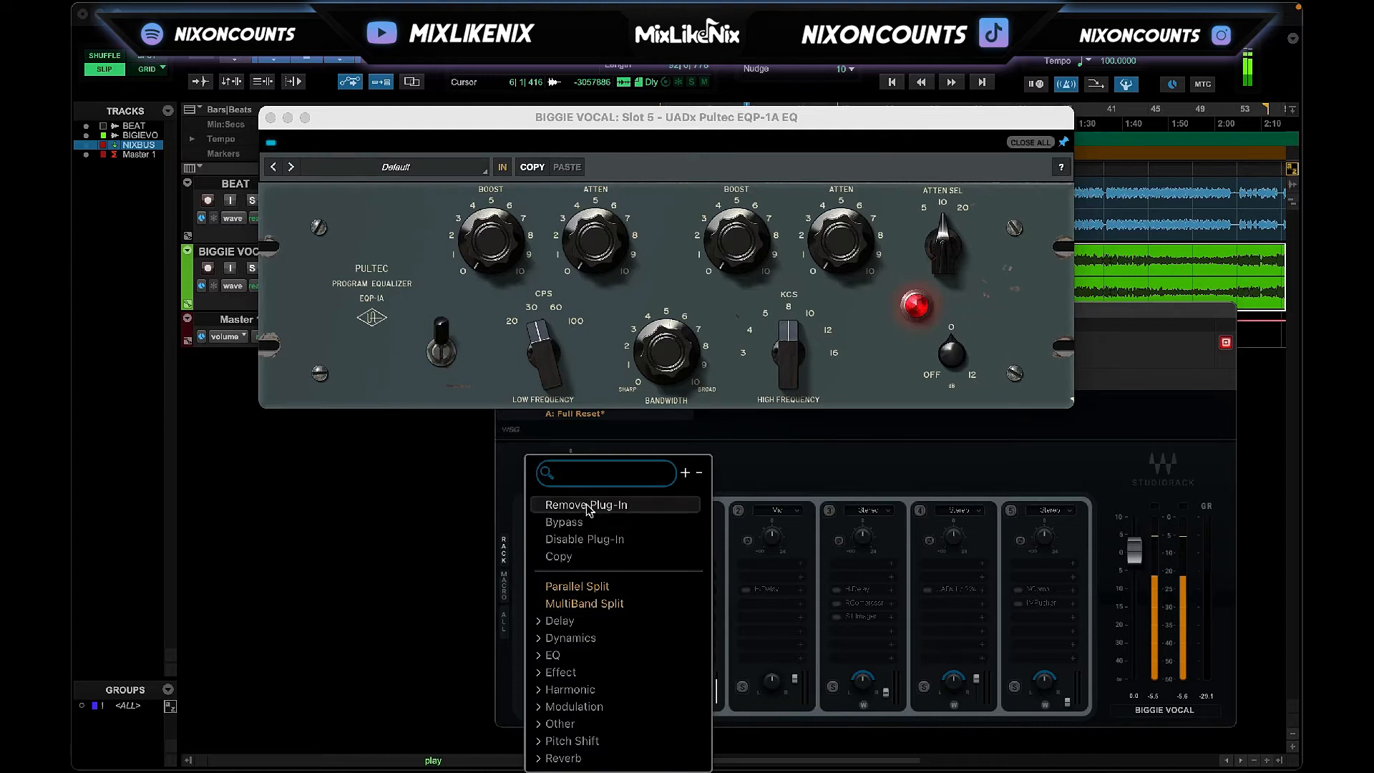
left_click(586, 506)
left_click_drag(571, 617, 572, 598)
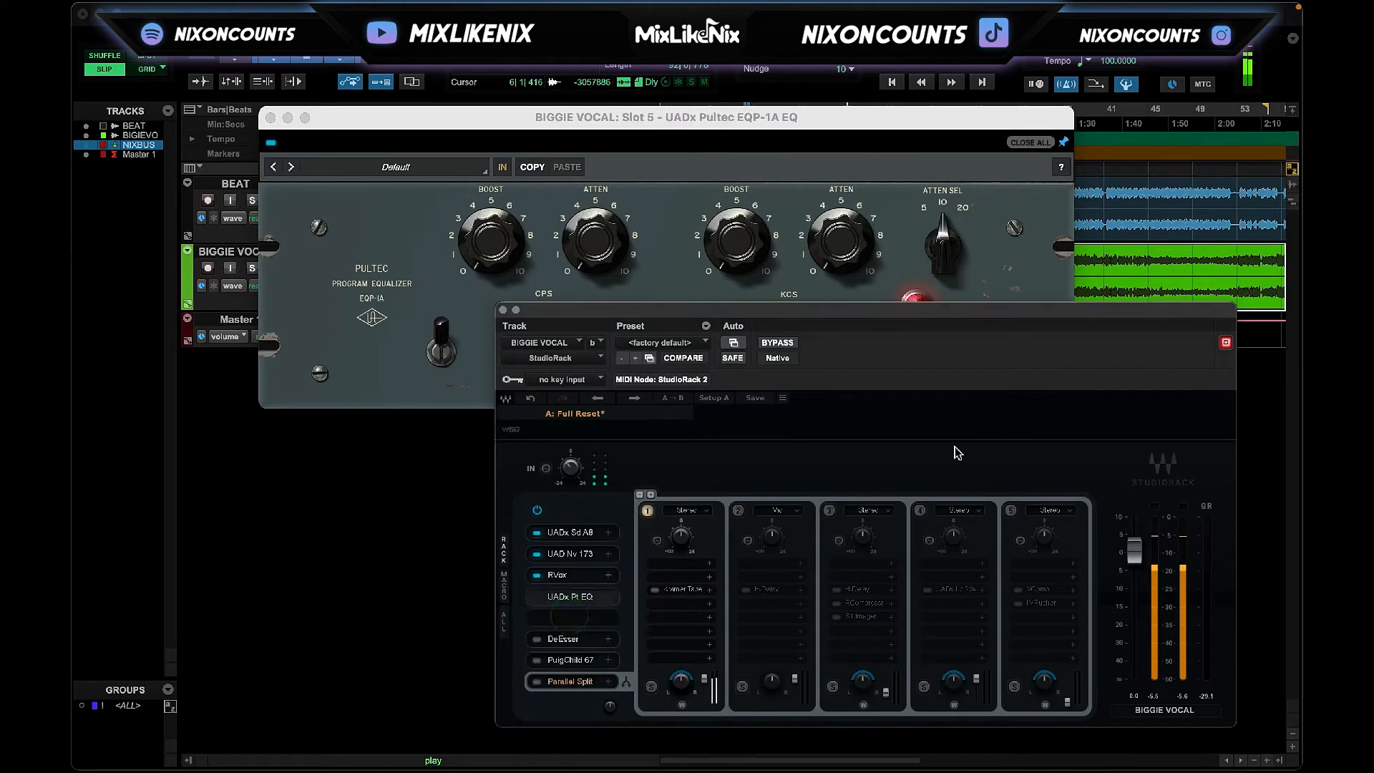
Set the Pultec's low frequency selector to 100 CPS and reposition the StudioRack window so its slots and meters are accessible.
left_click_drag(726, 314, 813, 276)
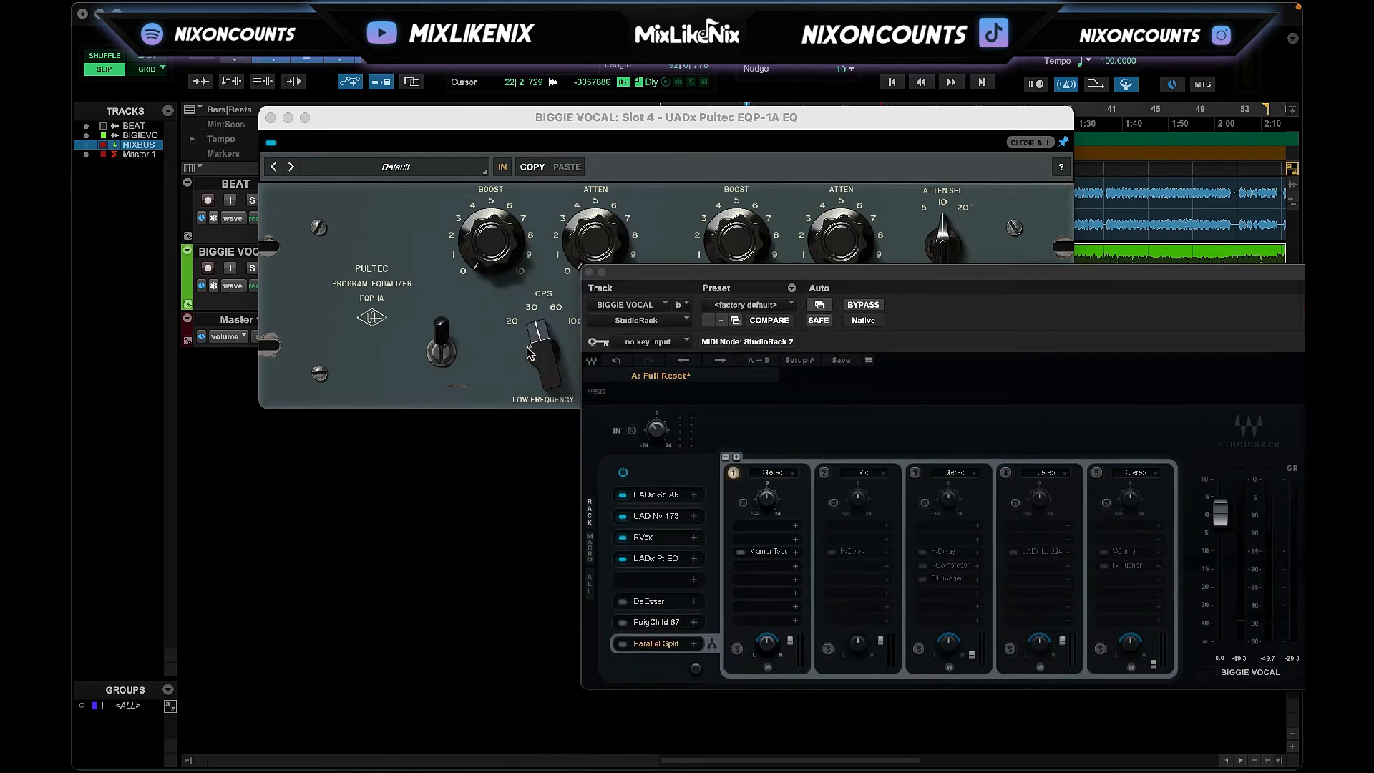
left_click_drag(540, 354, 612, 205)
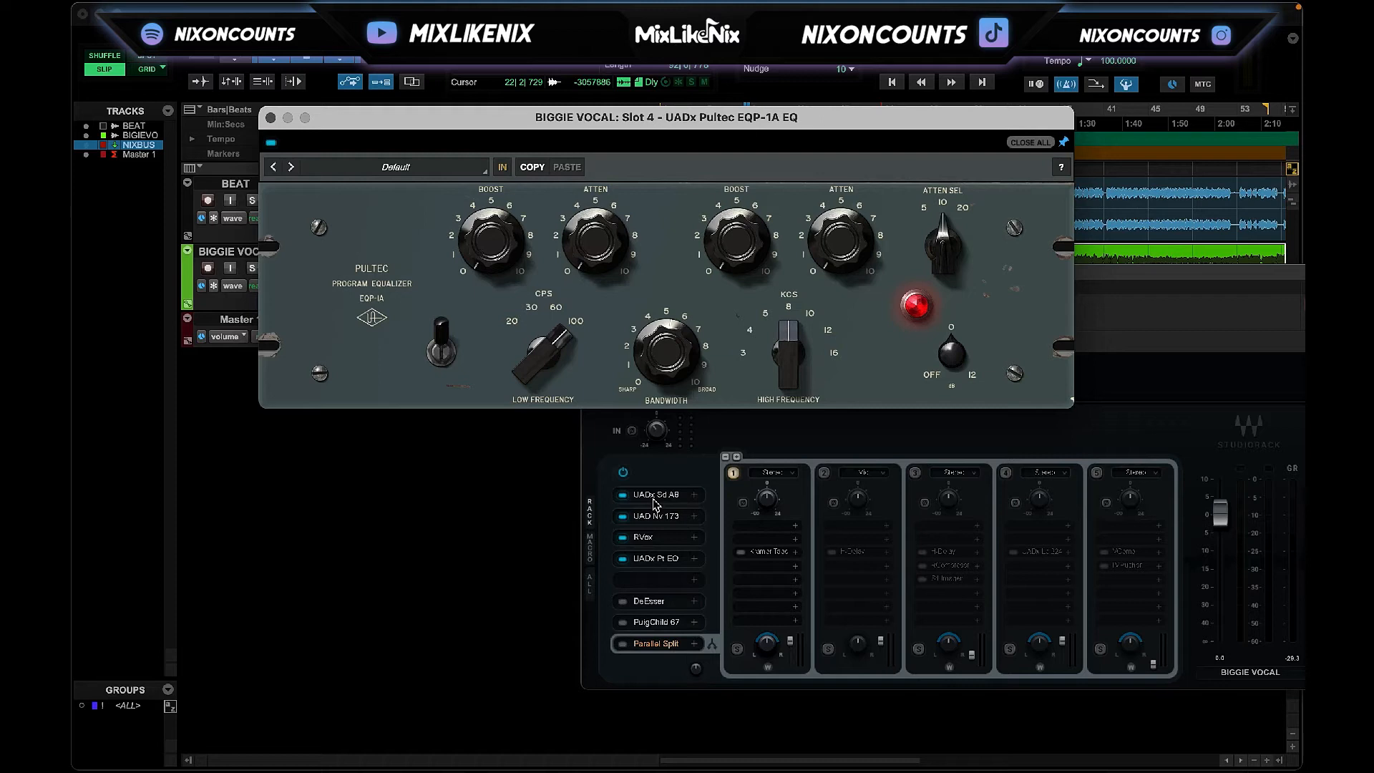
left_click_drag(1114, 272, 1038, 313)
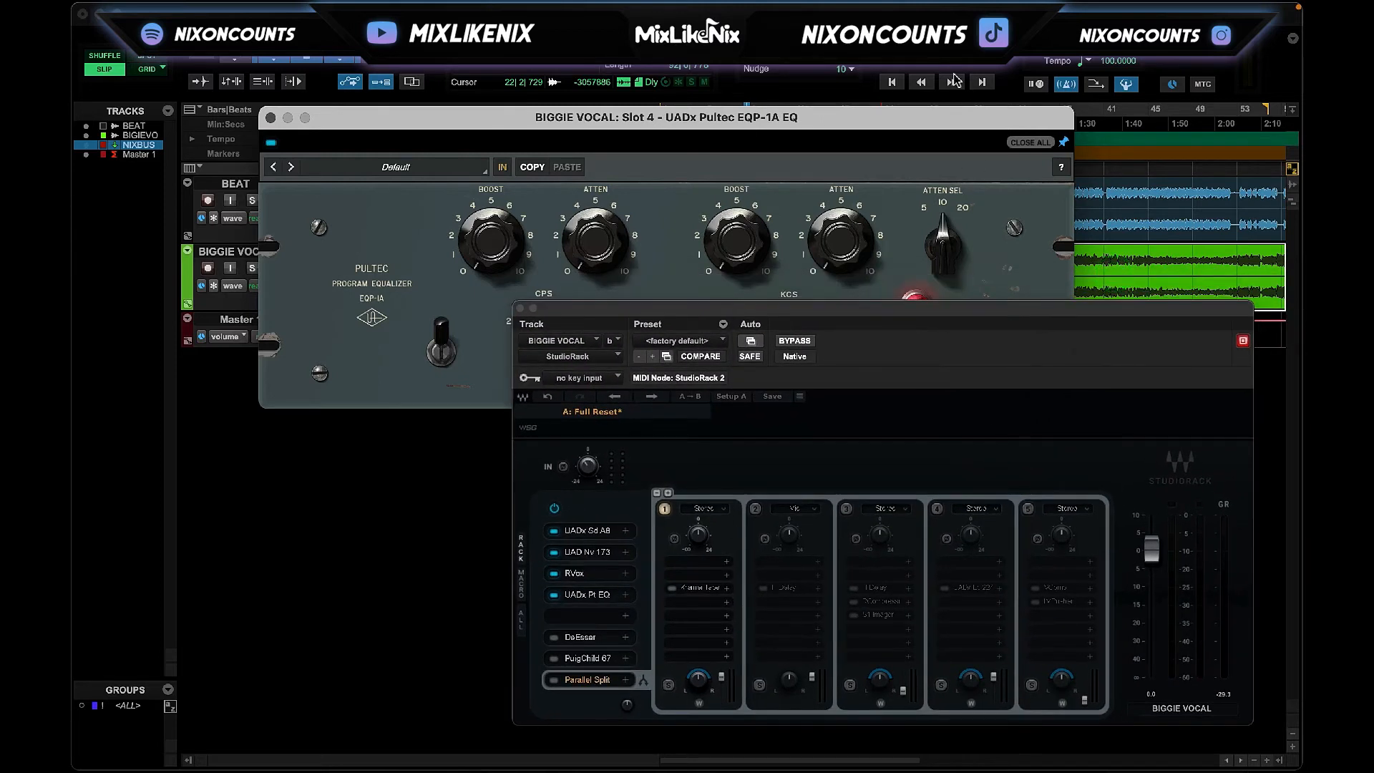
Play the vocal with all four active plug-ins bypassed, re-enable them one at a time in chain order, and stop playback.
key("space")
left_click(553, 595)
left_click(554, 573)
left_click(554, 552)
left_click(554, 531)
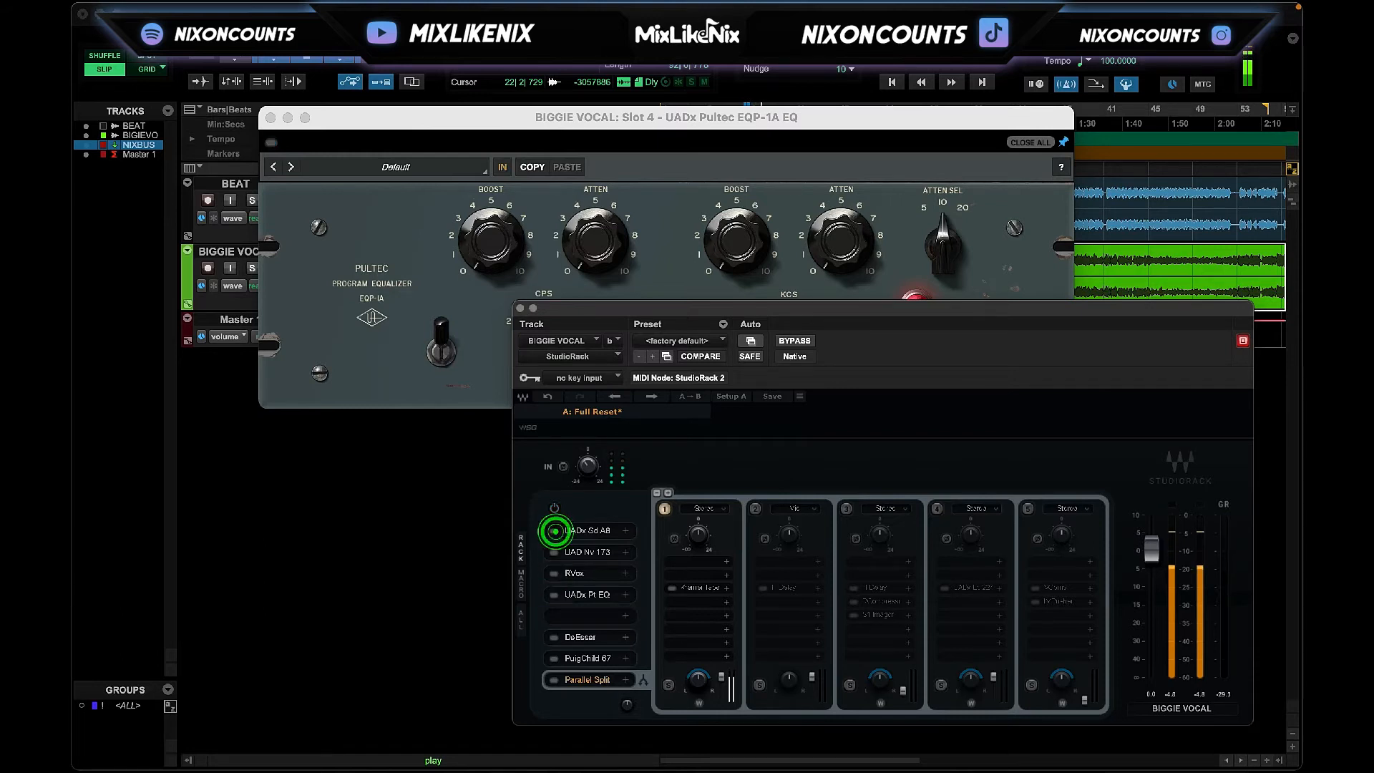
left_click(554, 533)
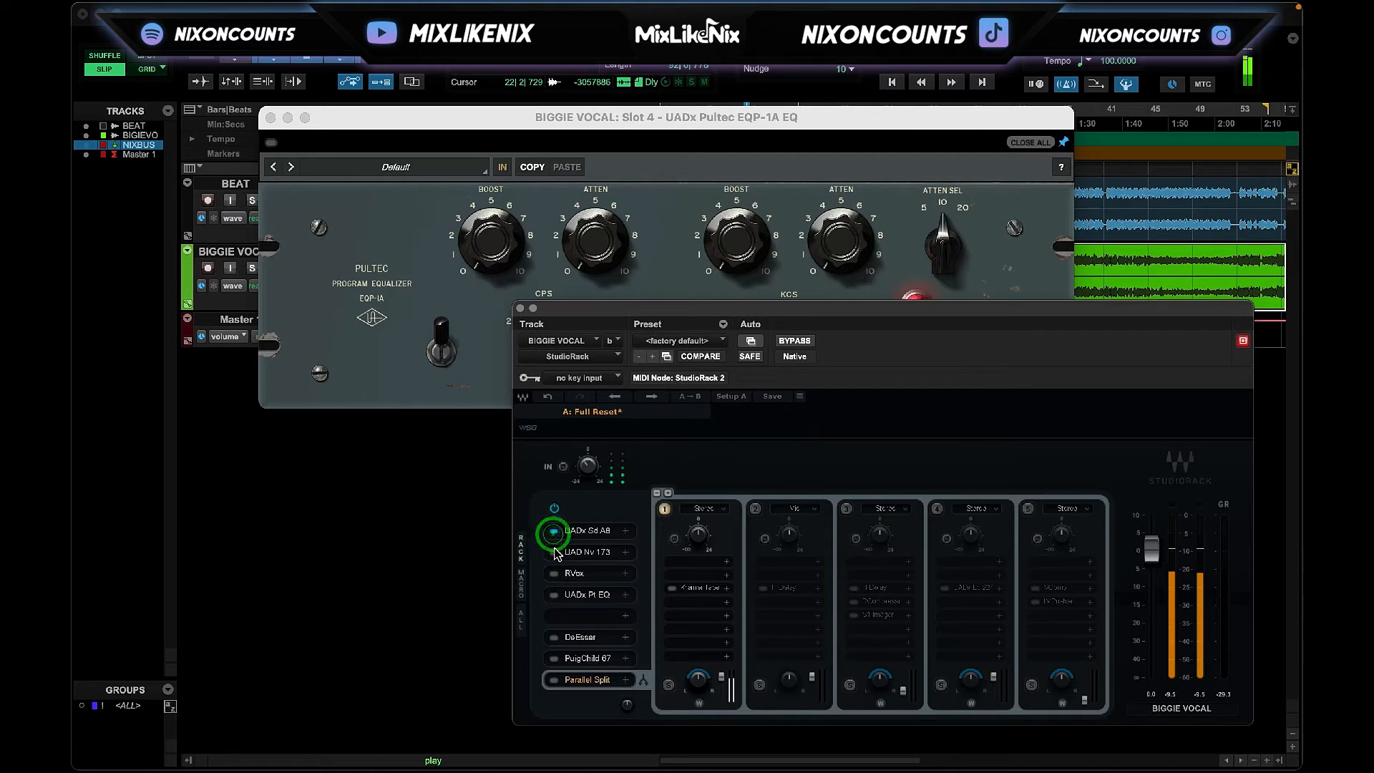
left_click(554, 553)
left_click(555, 574)
left_click(554, 595)
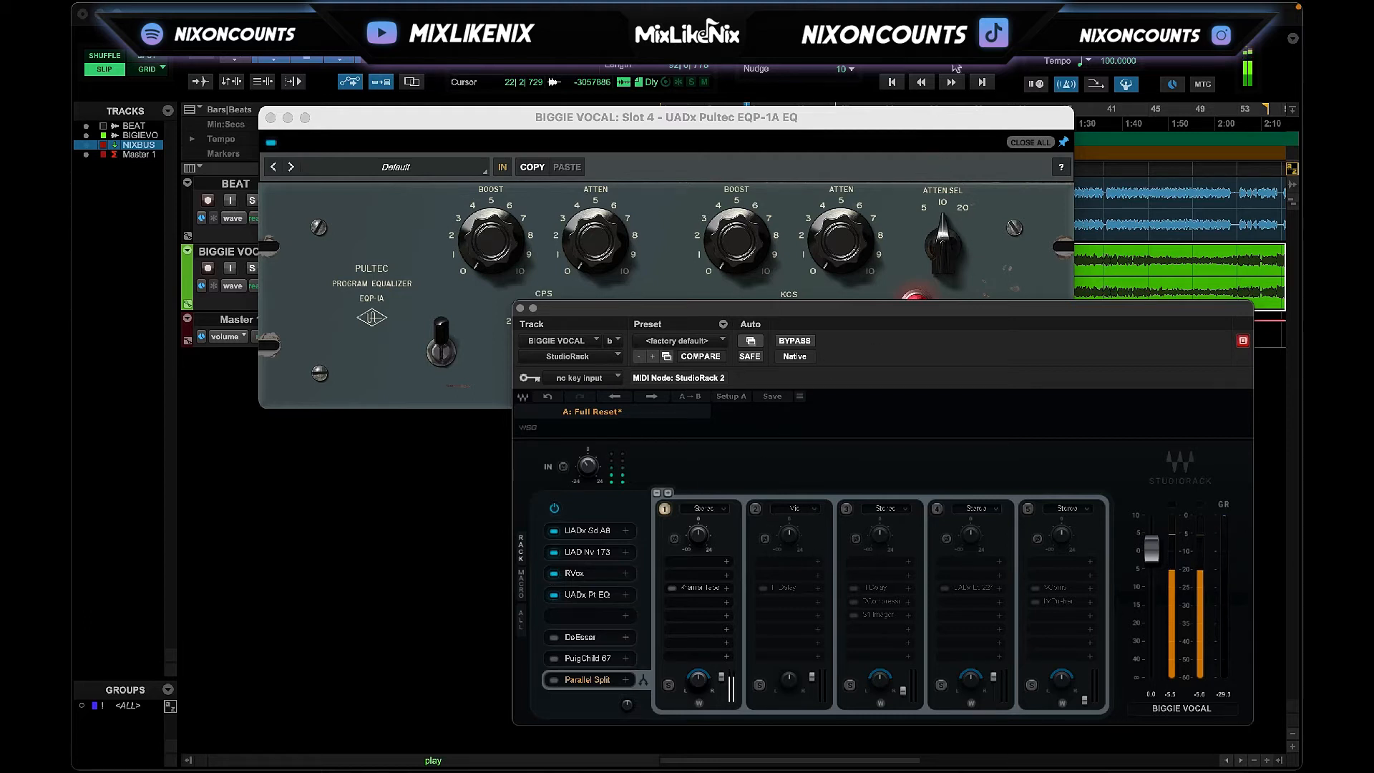
key("space")
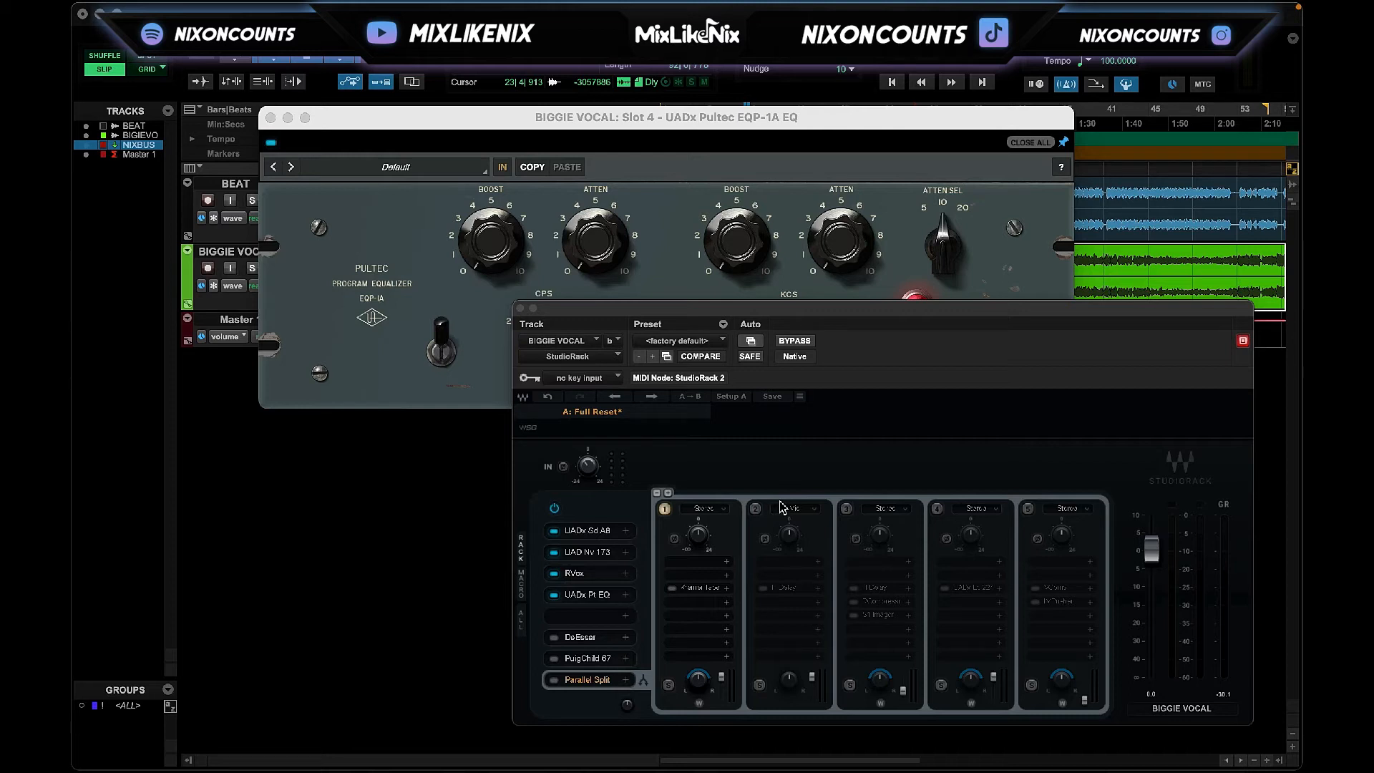
Enable the DeEsser, move it up to slot 5, and open it with its threshold at about -35.9 during playback.
left_click(551, 636)
left_click_drag(570, 644, 570, 622)
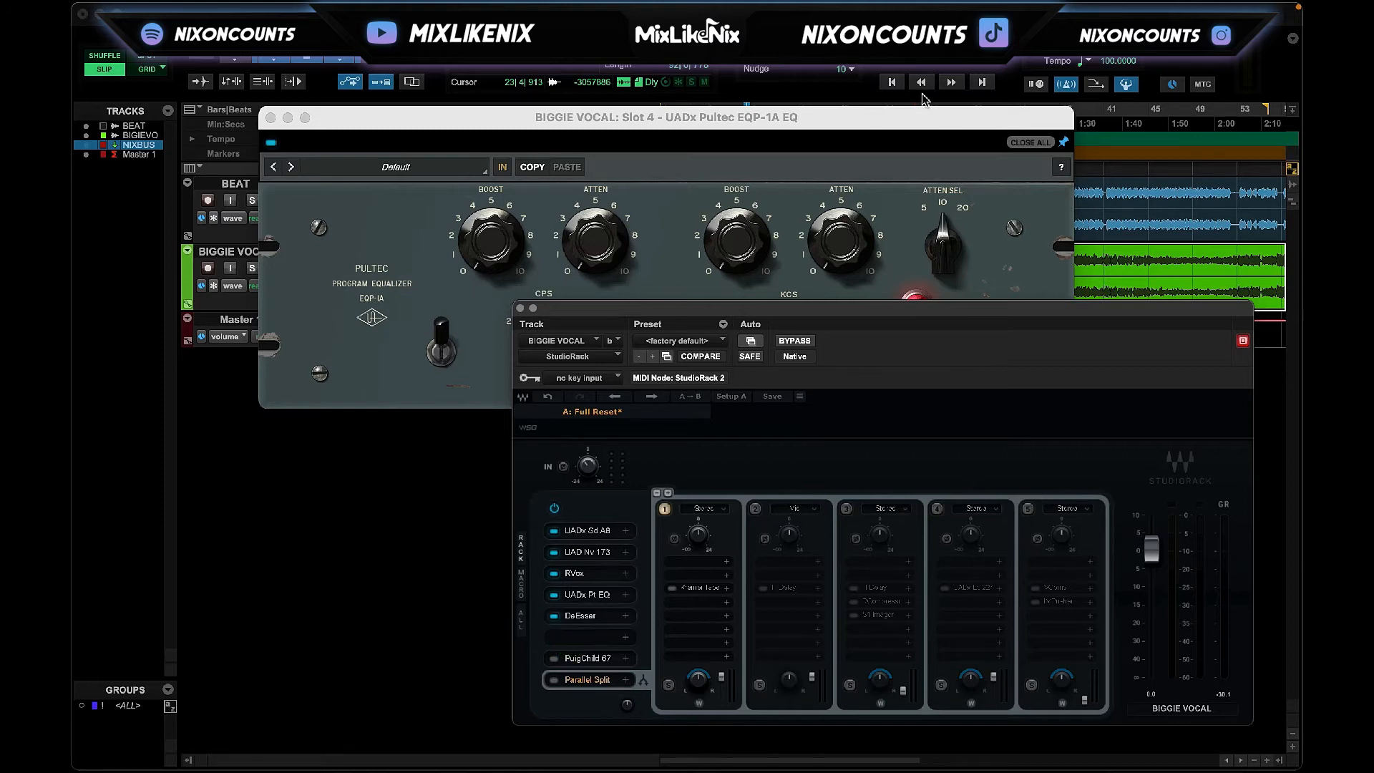
double_click(584, 619)
left_click_drag(1087, 315, 1091, 320)
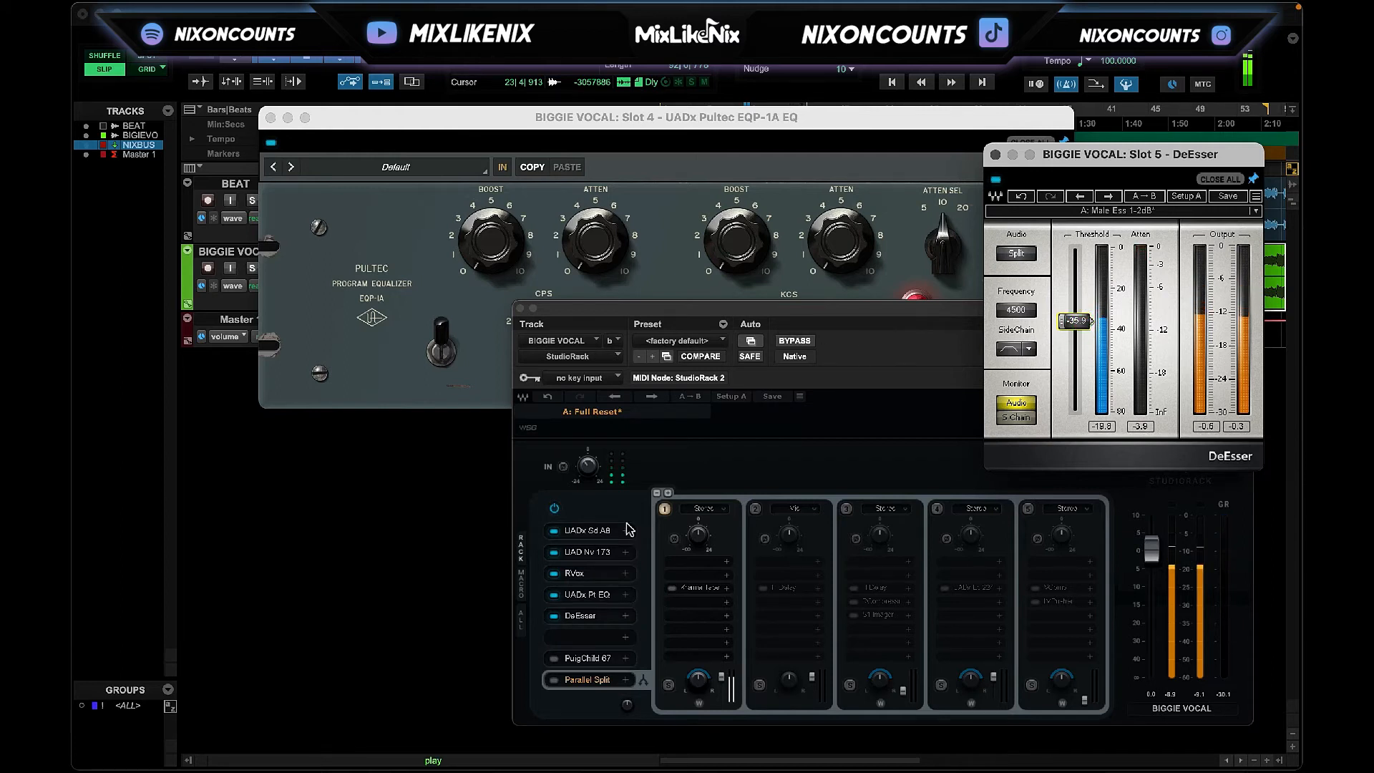
Reopen RVox to revisit its gate setting during playback and close its window.
left_click(601, 573)
left_click(577, 378)
left_click(540, 200)
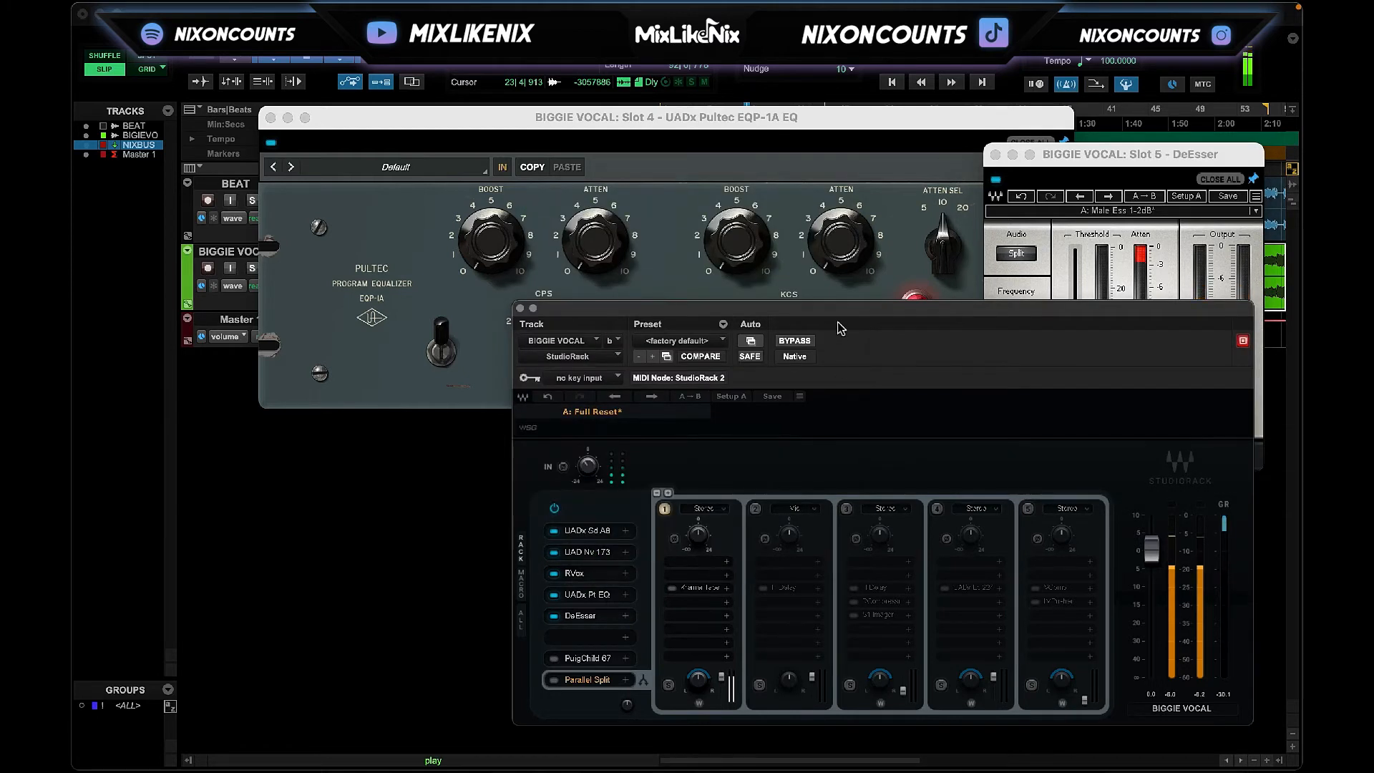
Move the StudioRack window off the DeEsser, look through the DeEsser's presets, and keep Male Ess 1-2dB.
left_click_drag(841, 316, 643, 288)
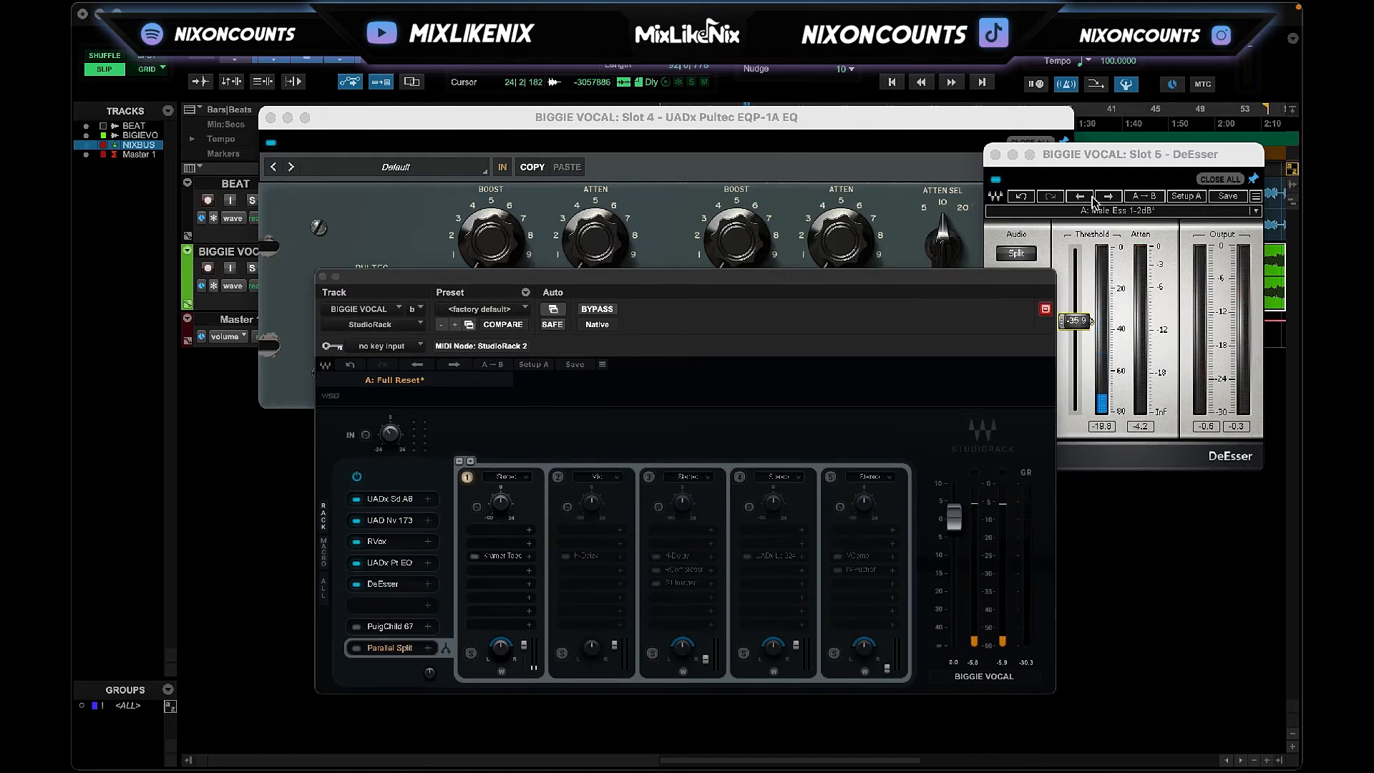
left_click(1118, 212)
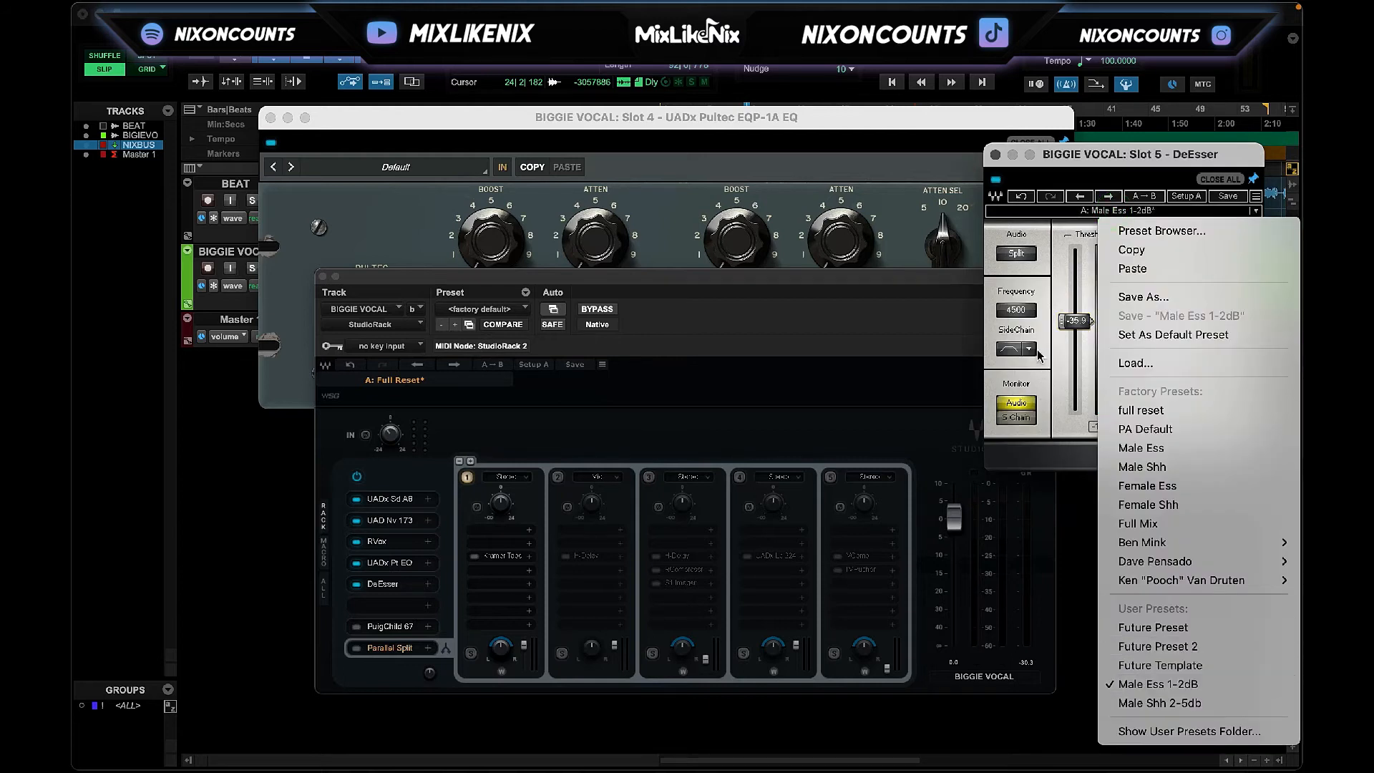
left_click(1024, 297)
Move PuigChild 670 up to slot 6 of the rack, enable and open it, and load its West Coast Vocal preset.
left_click_drag(376, 627, 370, 608)
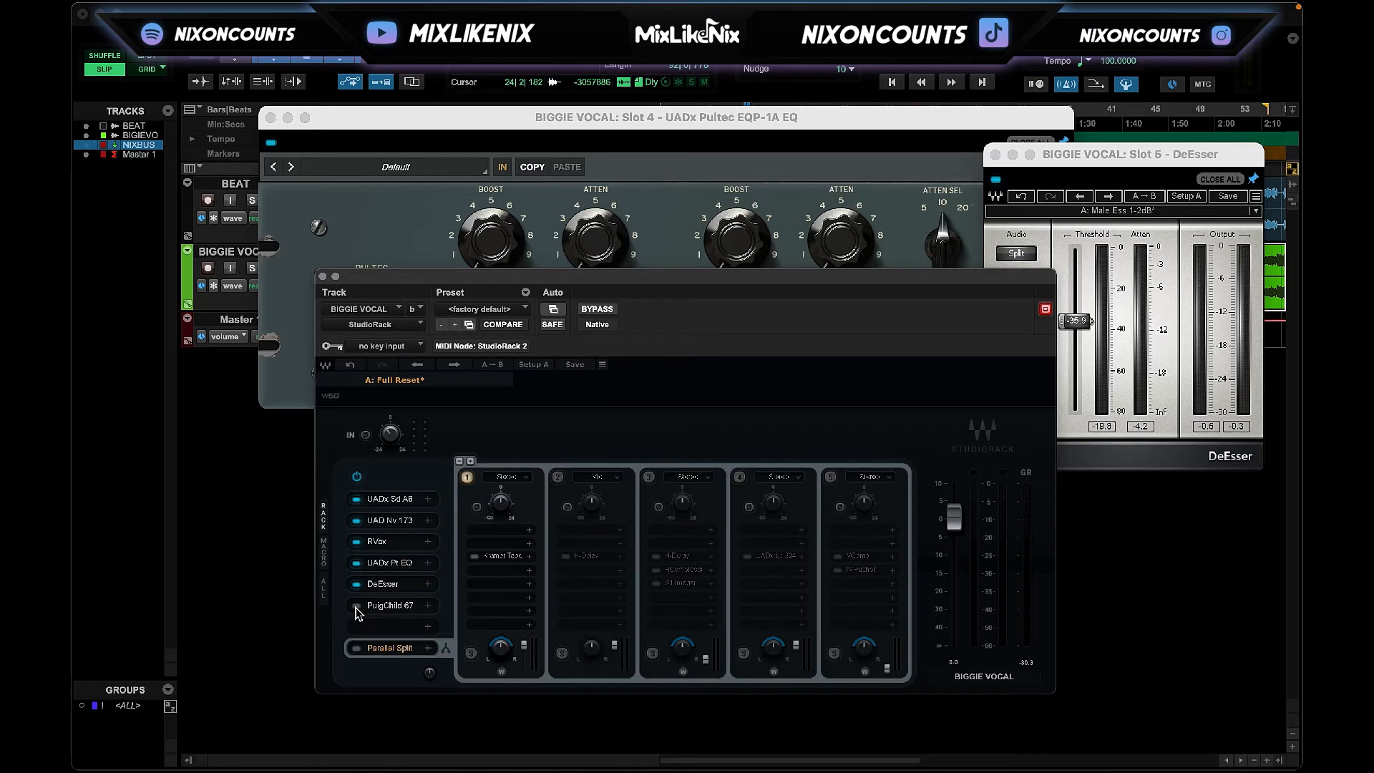
left_click(357, 608)
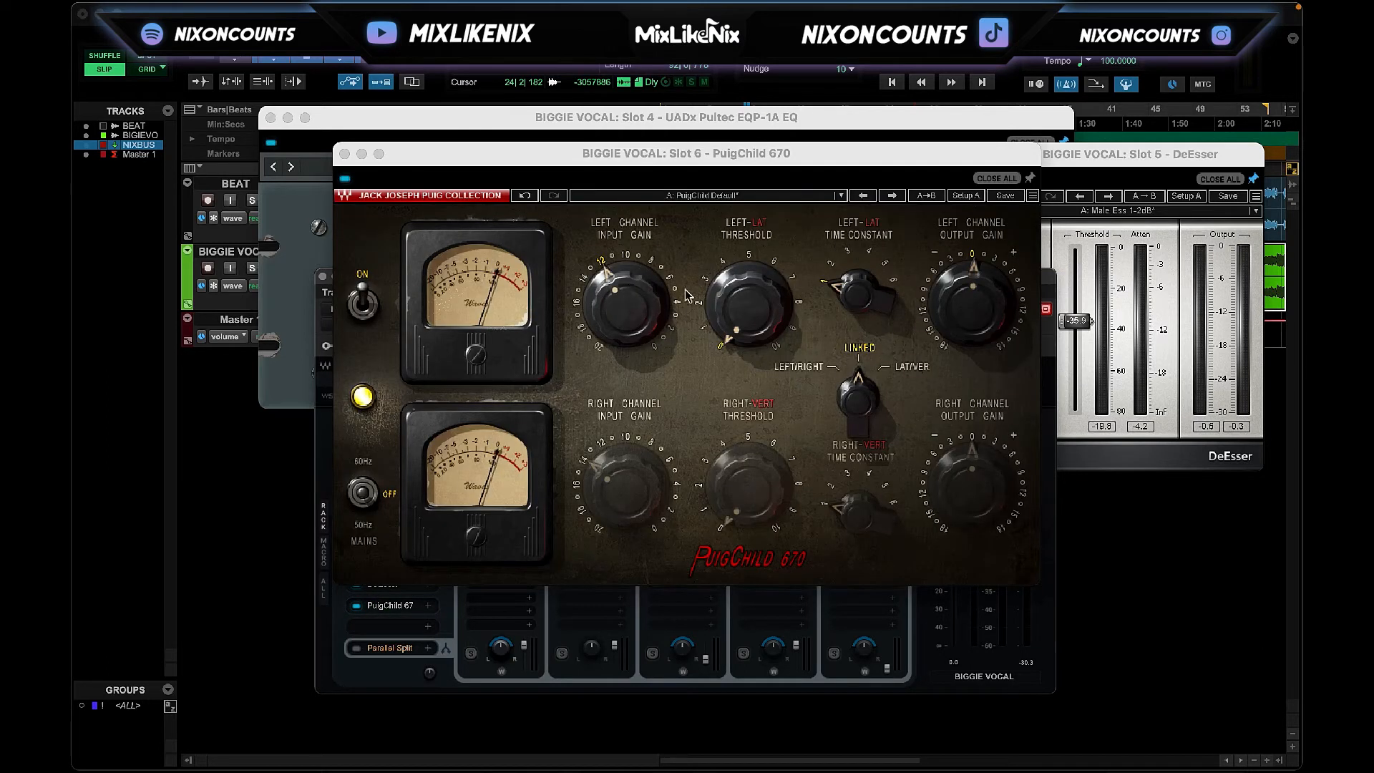
mouse_move(742, 324)
left_mouse_down()
mouse_move(741, 290)
mouse_move(741, 324)
left_mouse_up()
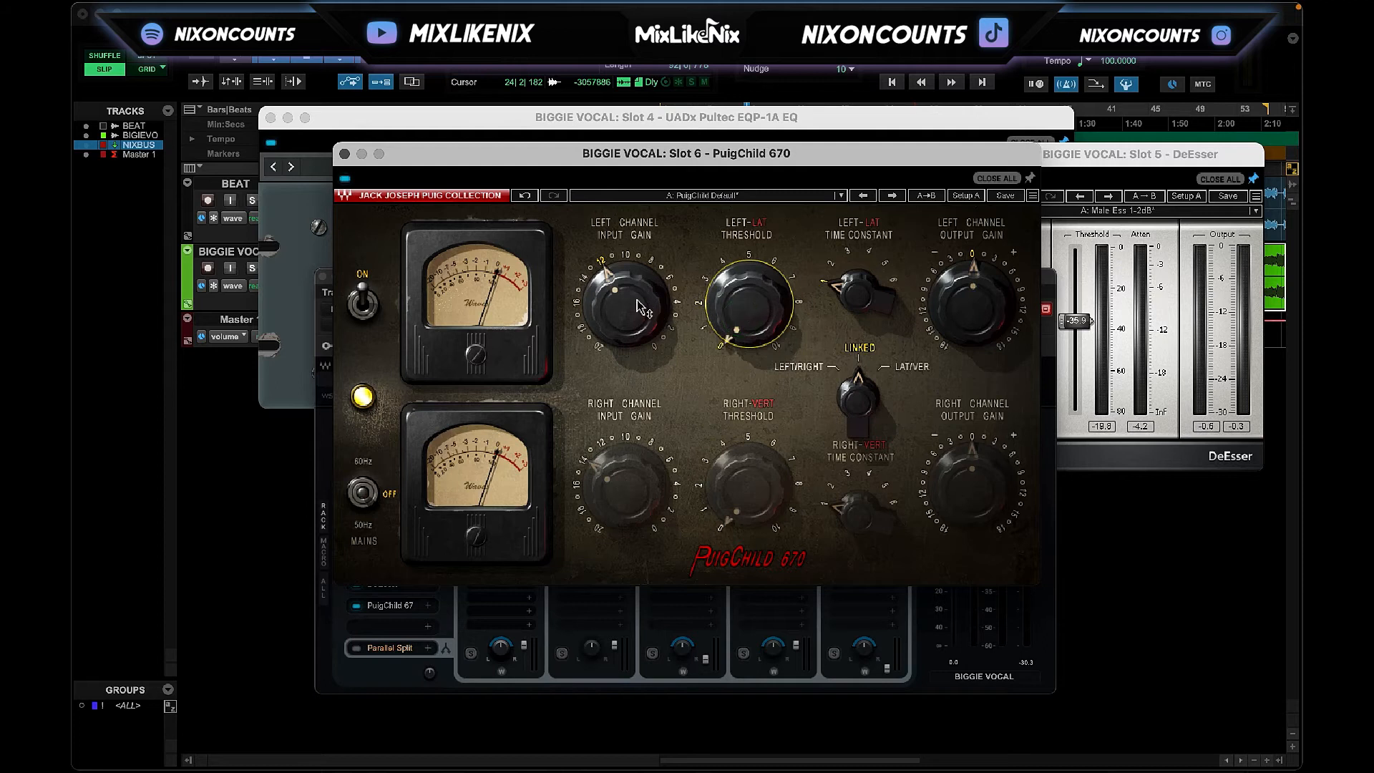
left_click(769, 195)
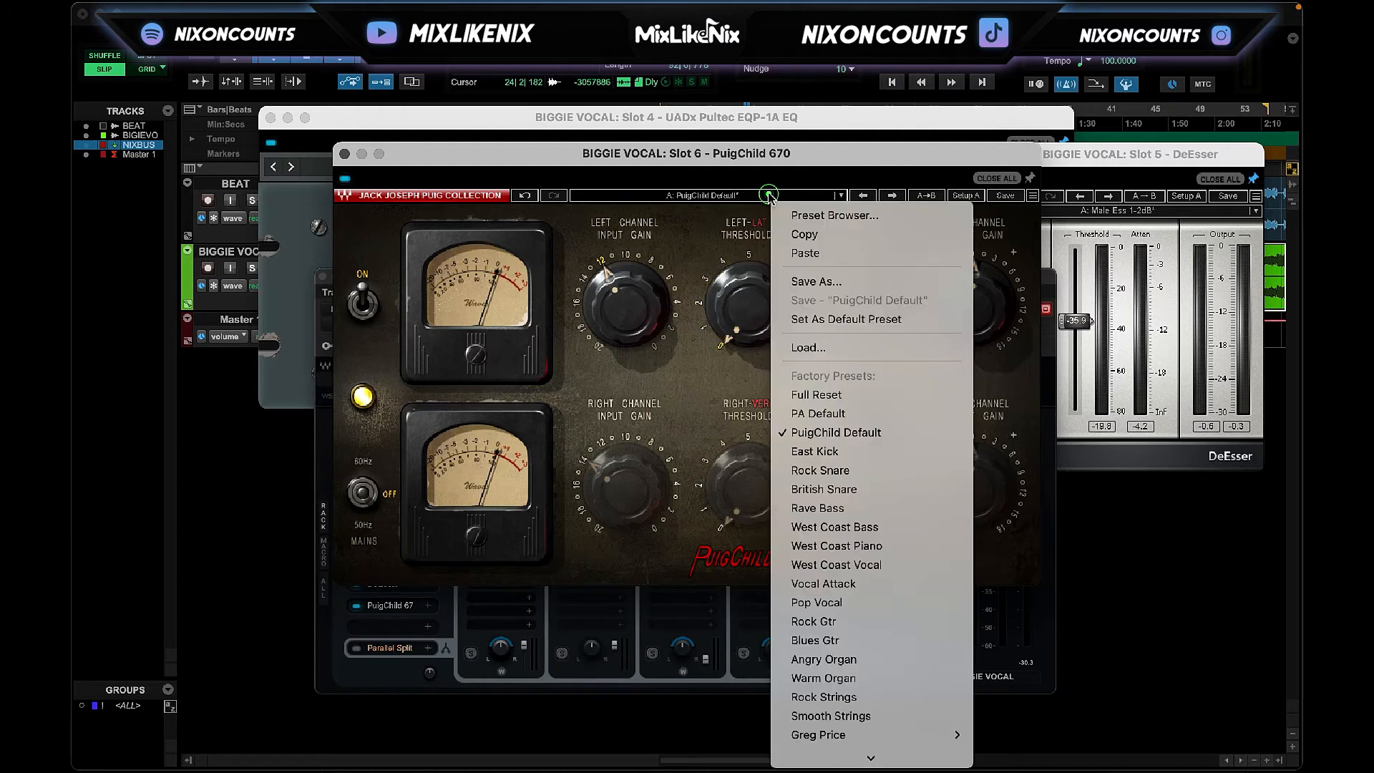
left_click(839, 564)
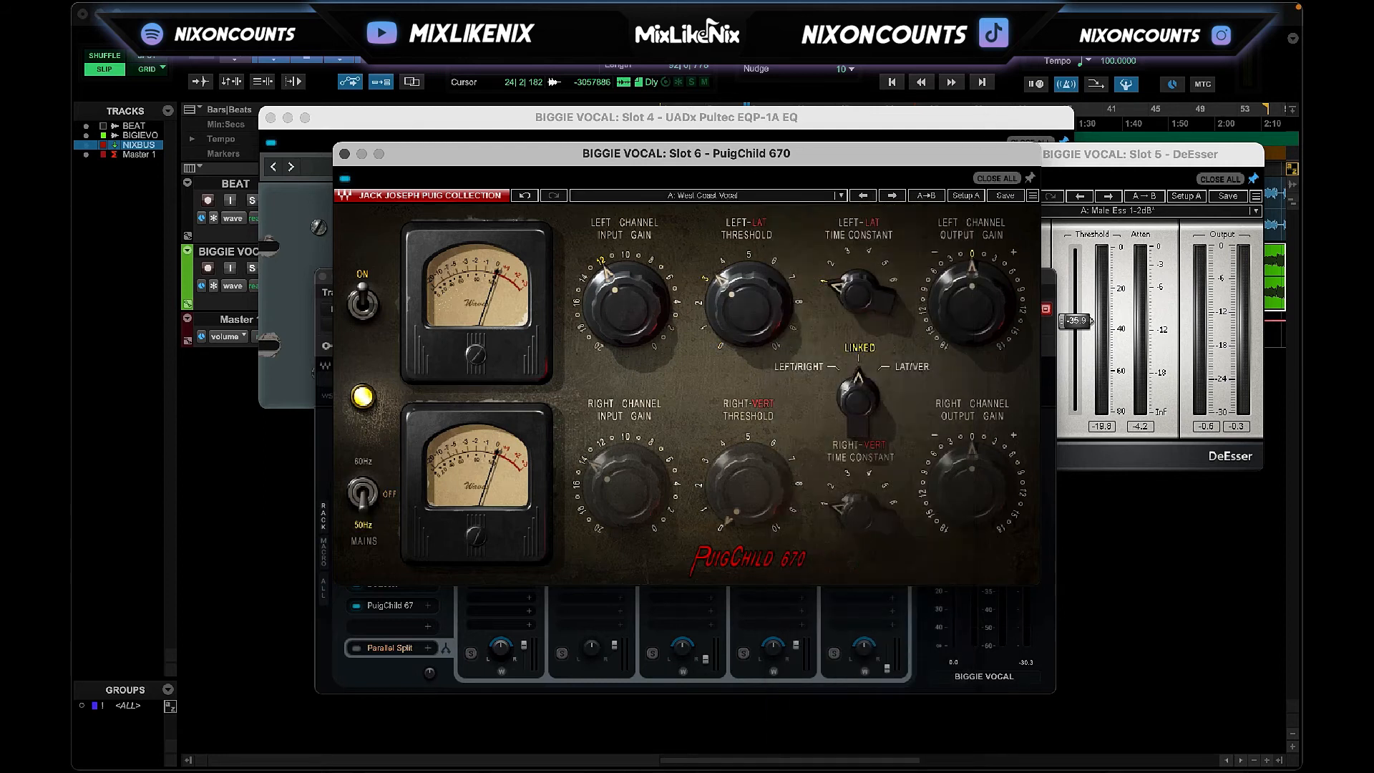
During playback, lower PuigChild's Left-Lat threshold to about 2 and set its time constant to 6.
key("space")
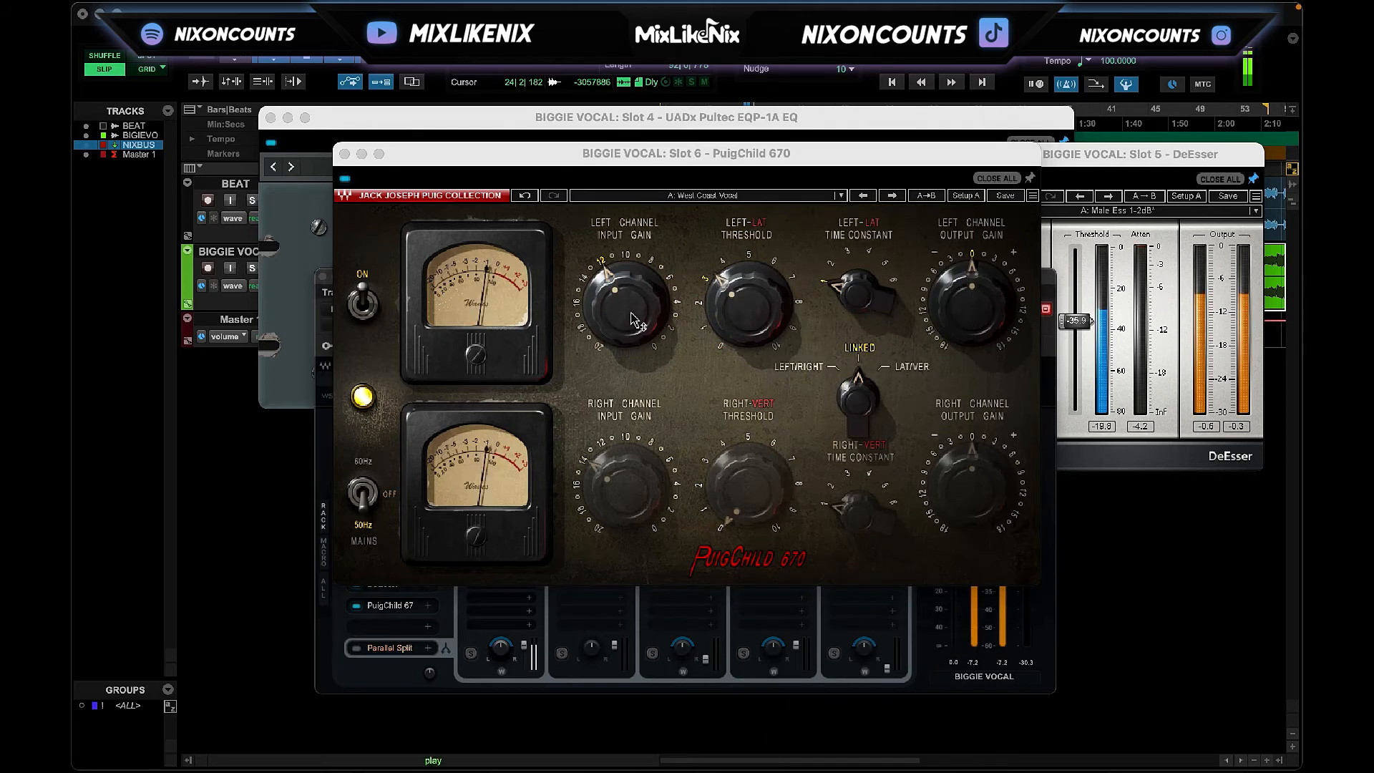
left_click_drag(748, 308, 748, 325)
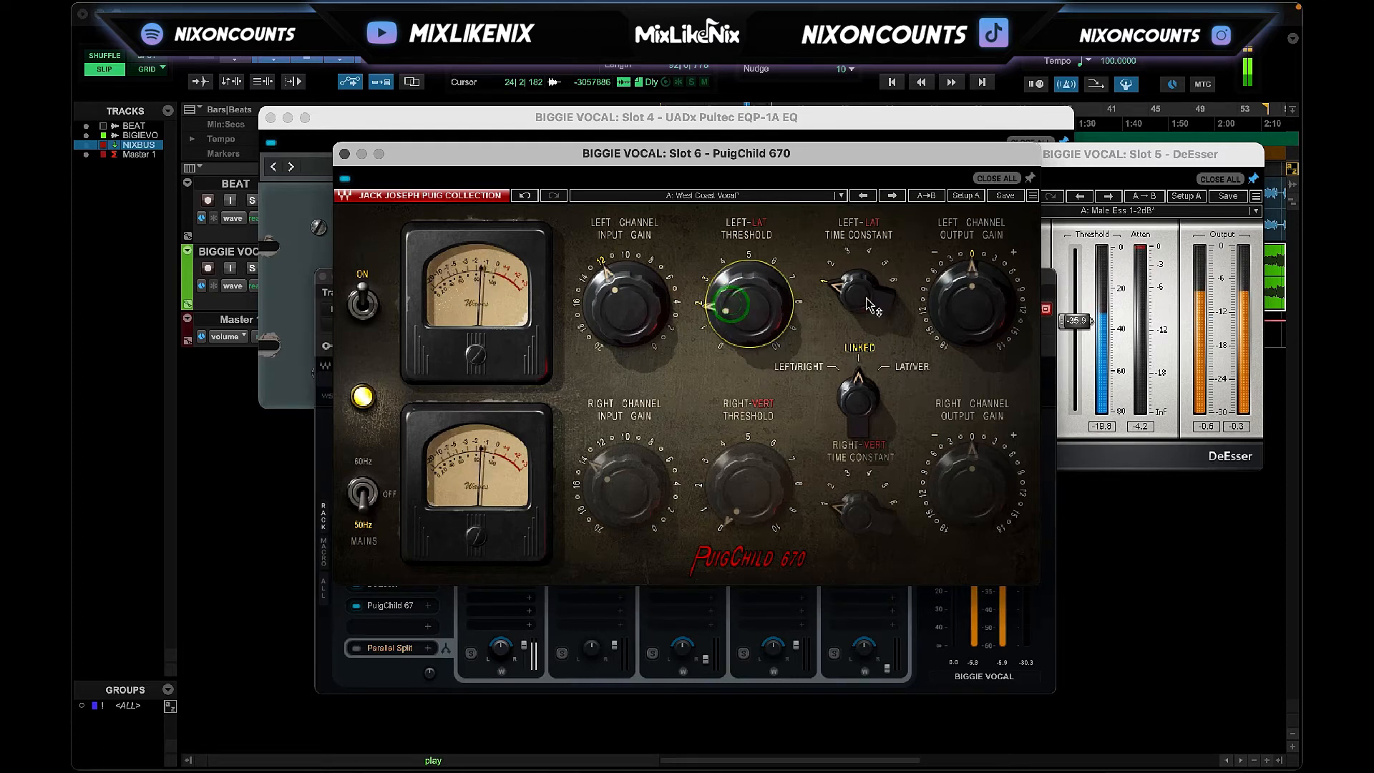
left_click_drag(859, 296, 858, 266)
mouse_move(859, 296)
left_mouse_down()
mouse_move(858, 318)
mouse_move(859, 286)
left_mouse_up()
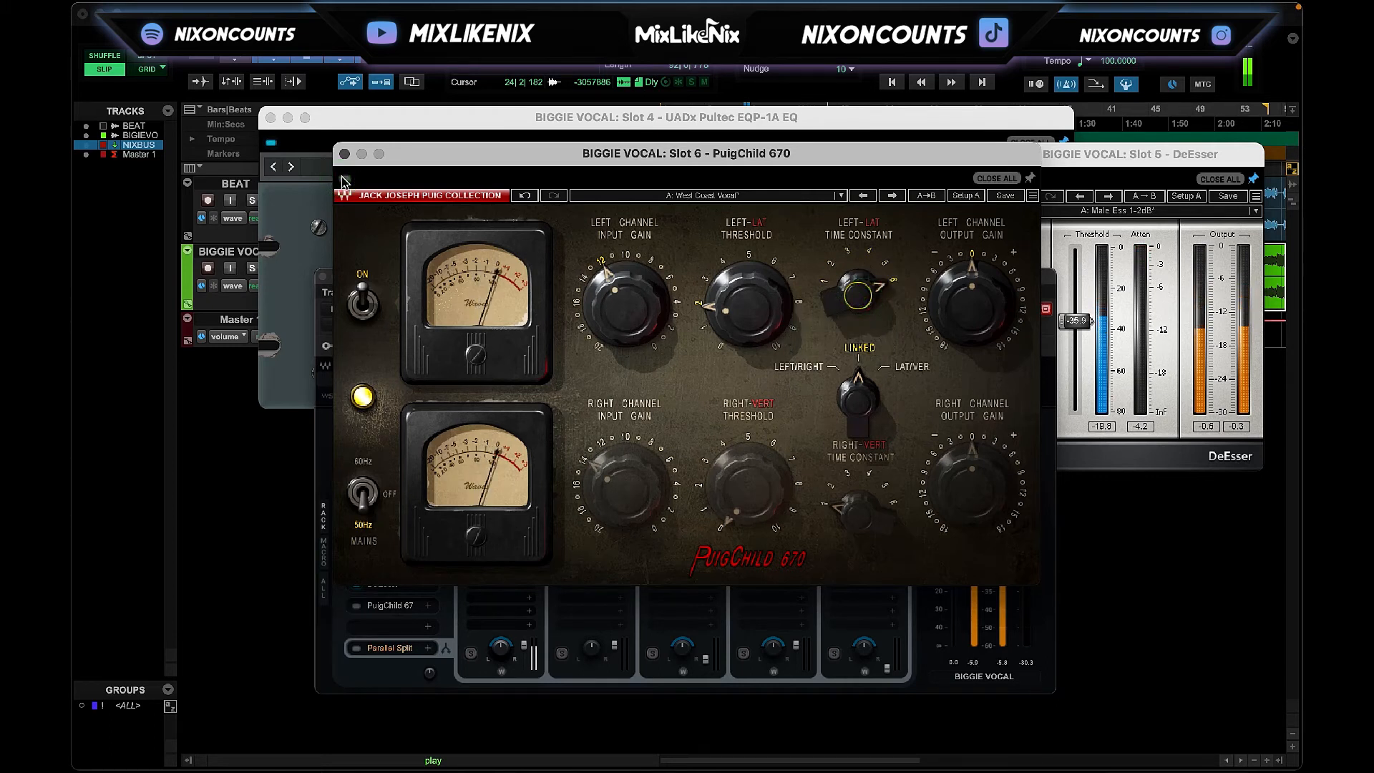
Trim PuigChild's left channel output gain slightly below 0, re-enable the plug-in, and close its window.
left_click_drag(932, 321, 932, 325)
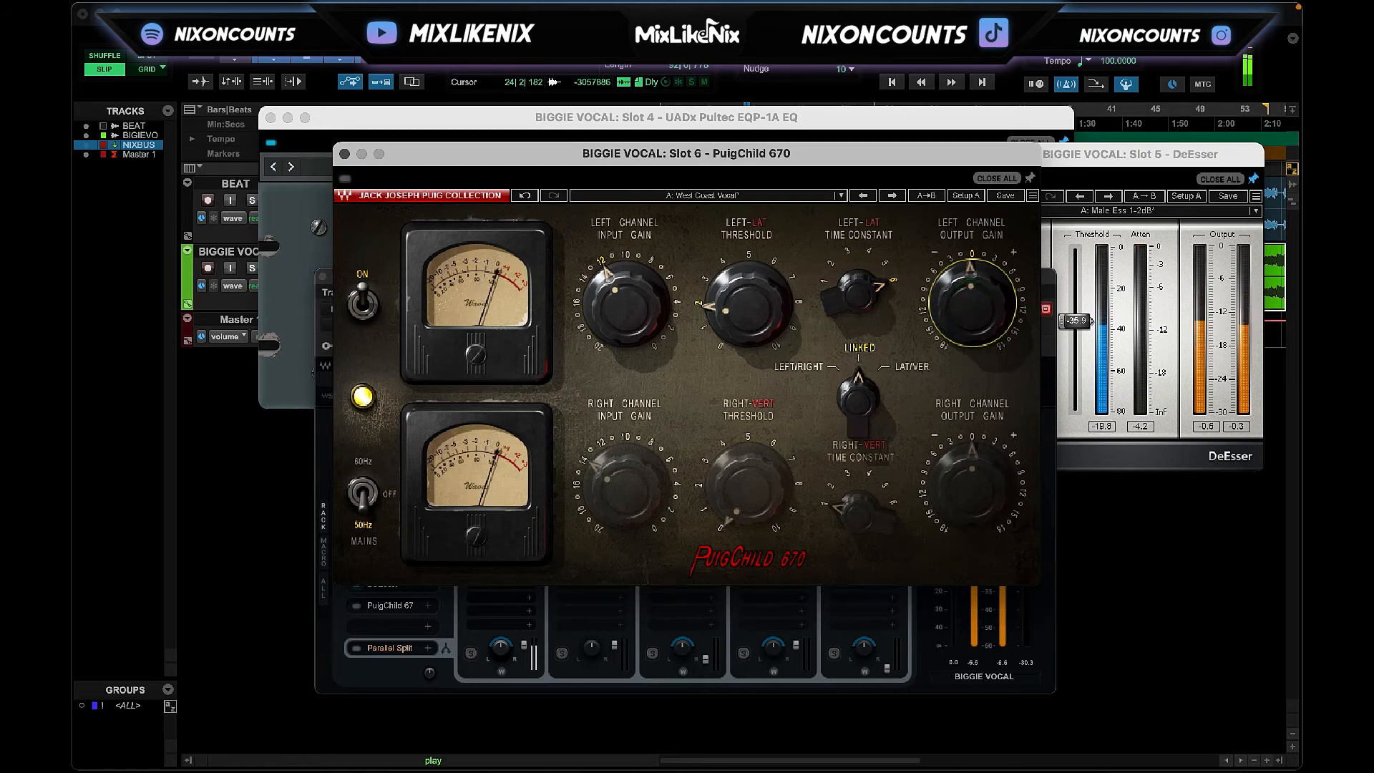
left_click(346, 179)
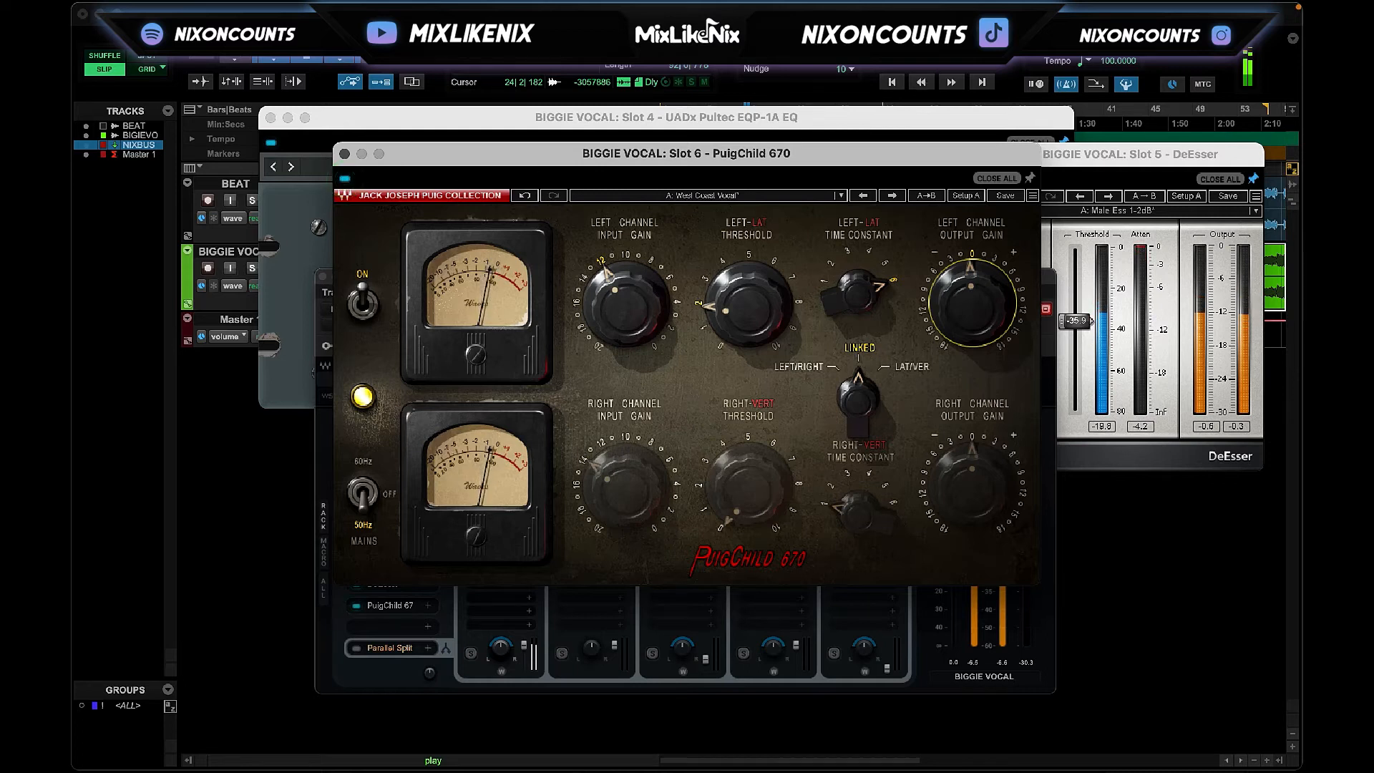
key("space")
key("space")
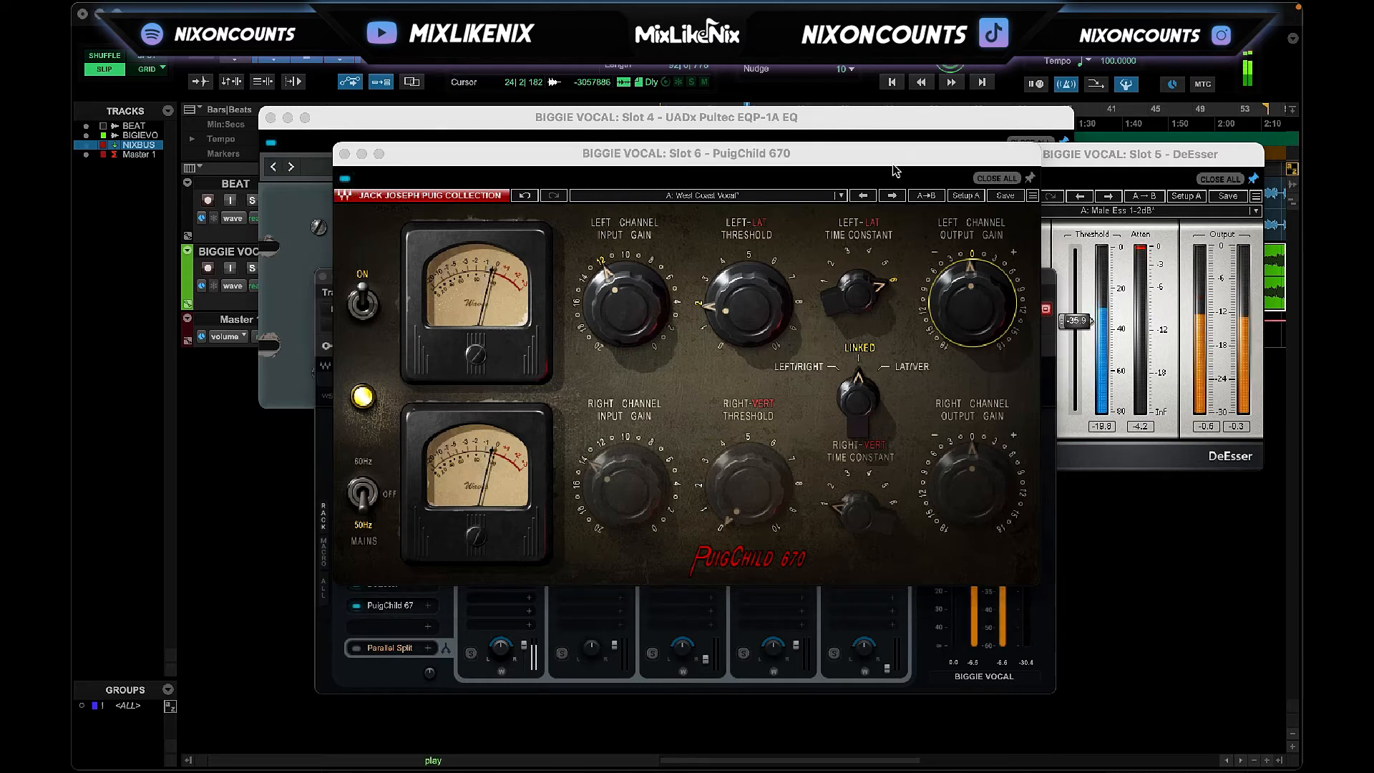
left_click(344, 153)
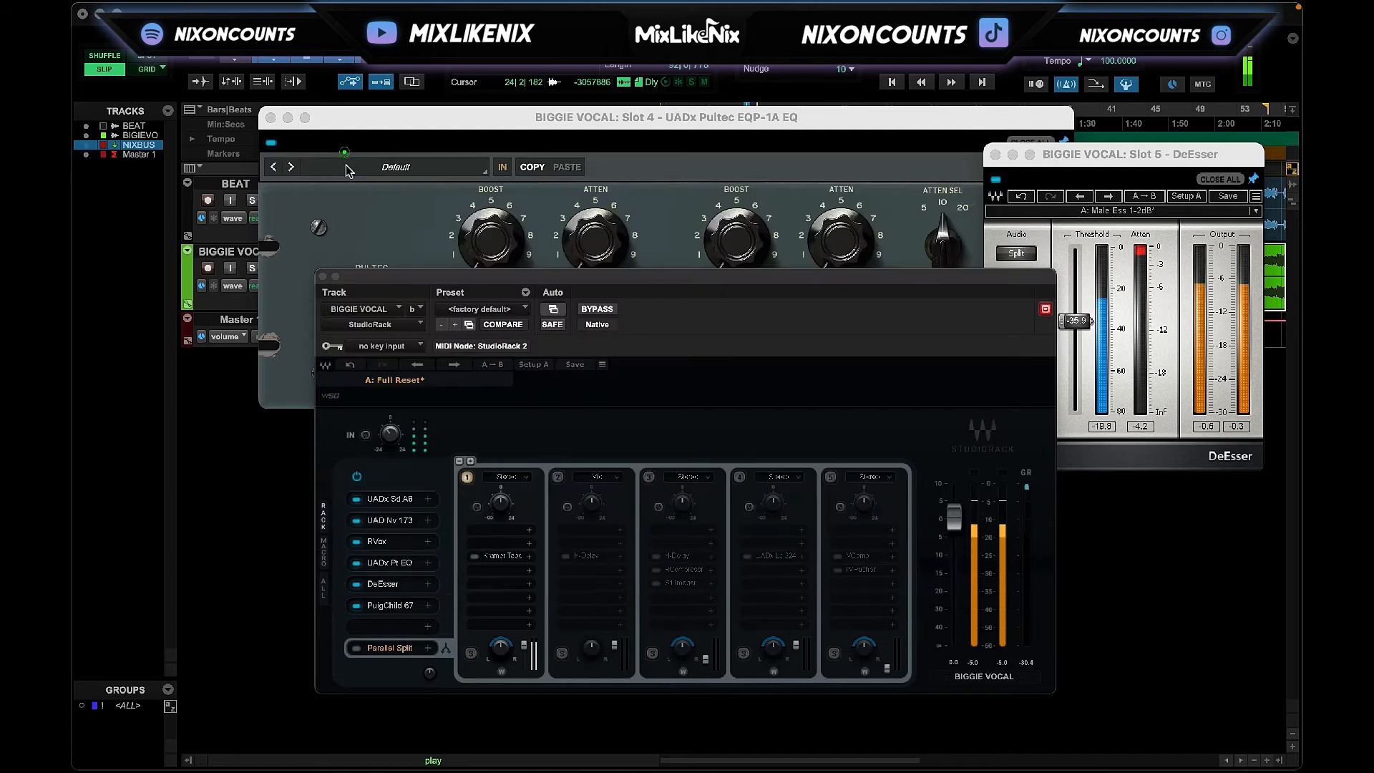
Audition the chain during playback by bypassing all six plug-ins in reverse order and re-enabling them in chain order.
left_click(356, 588)
left_click(358, 606)
left_click(356, 584)
left_click(355, 563)
left_click(356, 542)
left_click(356, 521)
left_click(357, 501)
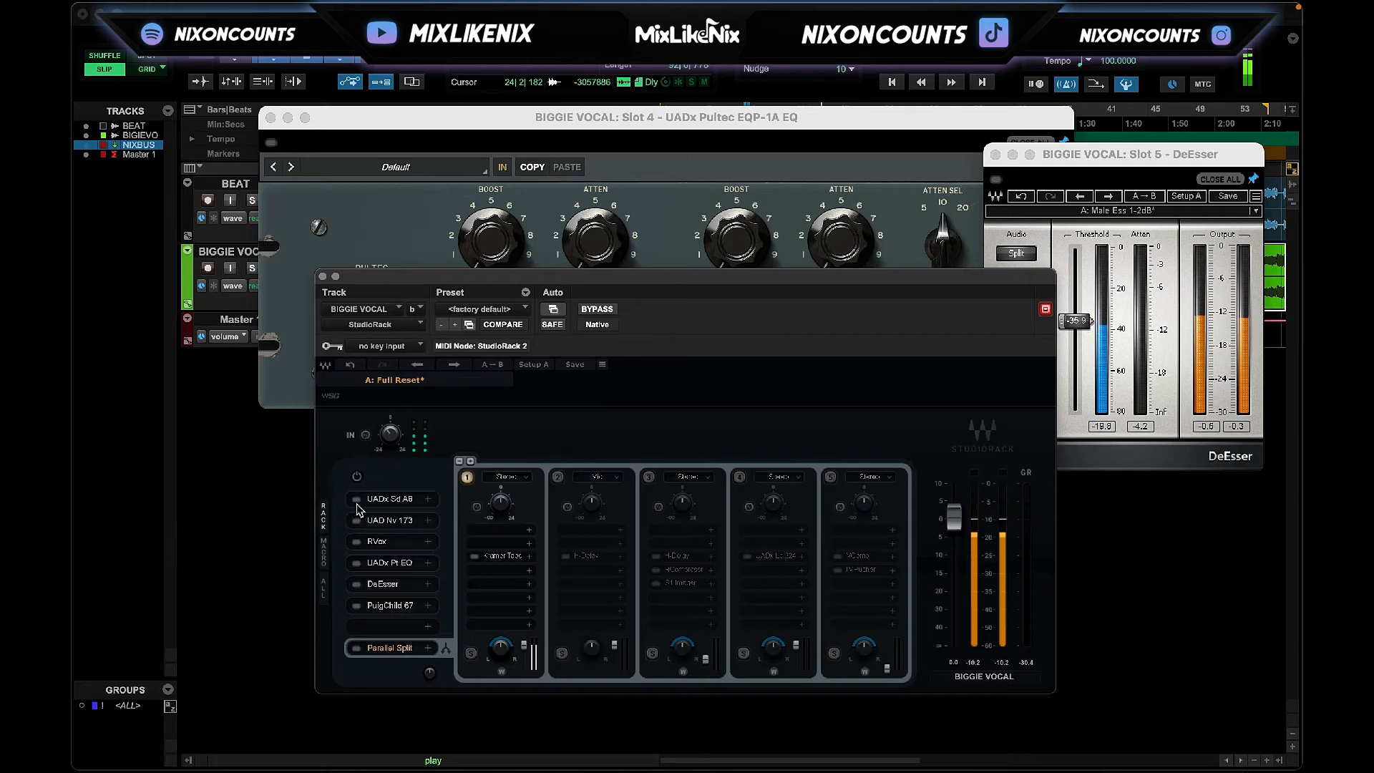
left_click(357, 501)
left_click(356, 521)
left_click(358, 542)
left_click(358, 563)
left_click(357, 584)
left_click(357, 605)
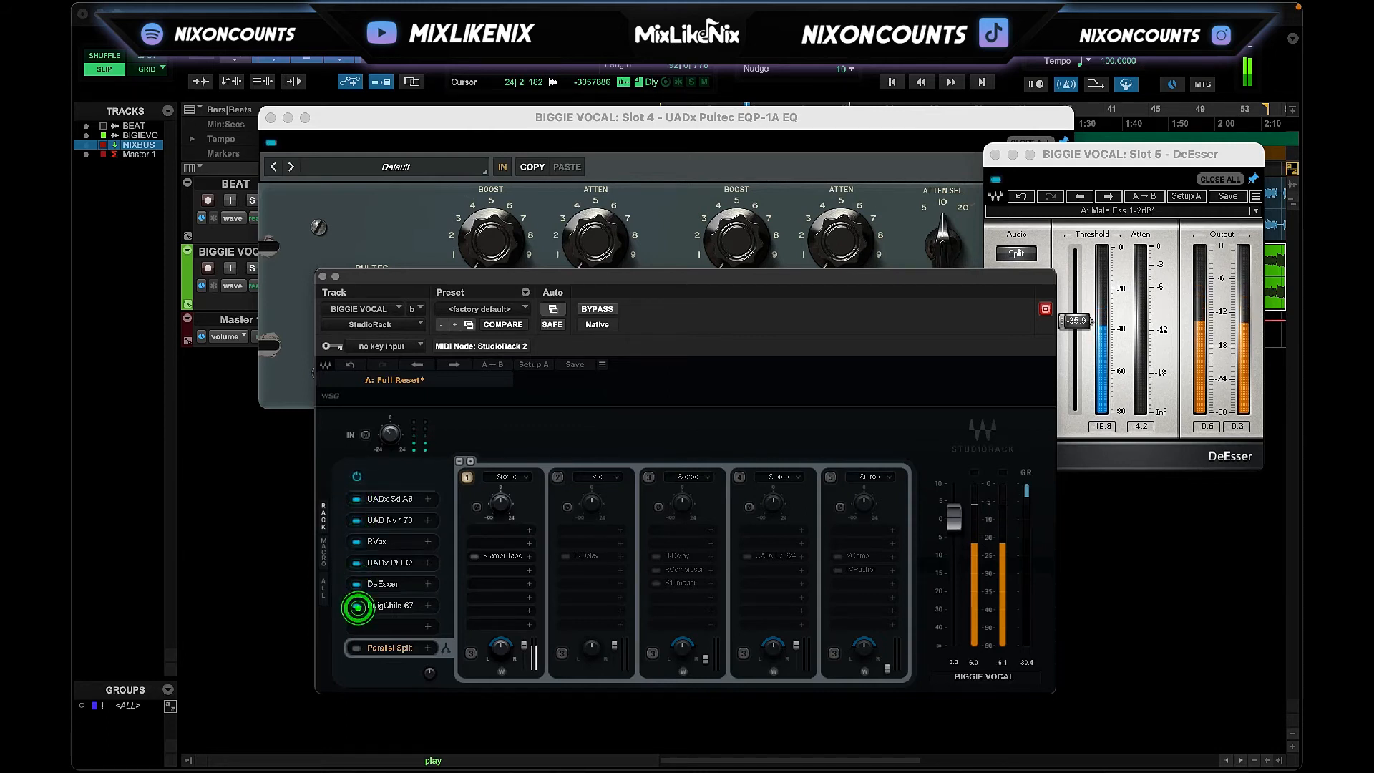
Reopen PuigChild, turn its Left-Lat threshold all the way down, lower its left output gain, and set its left input gain to 10.
left_click(389, 607)
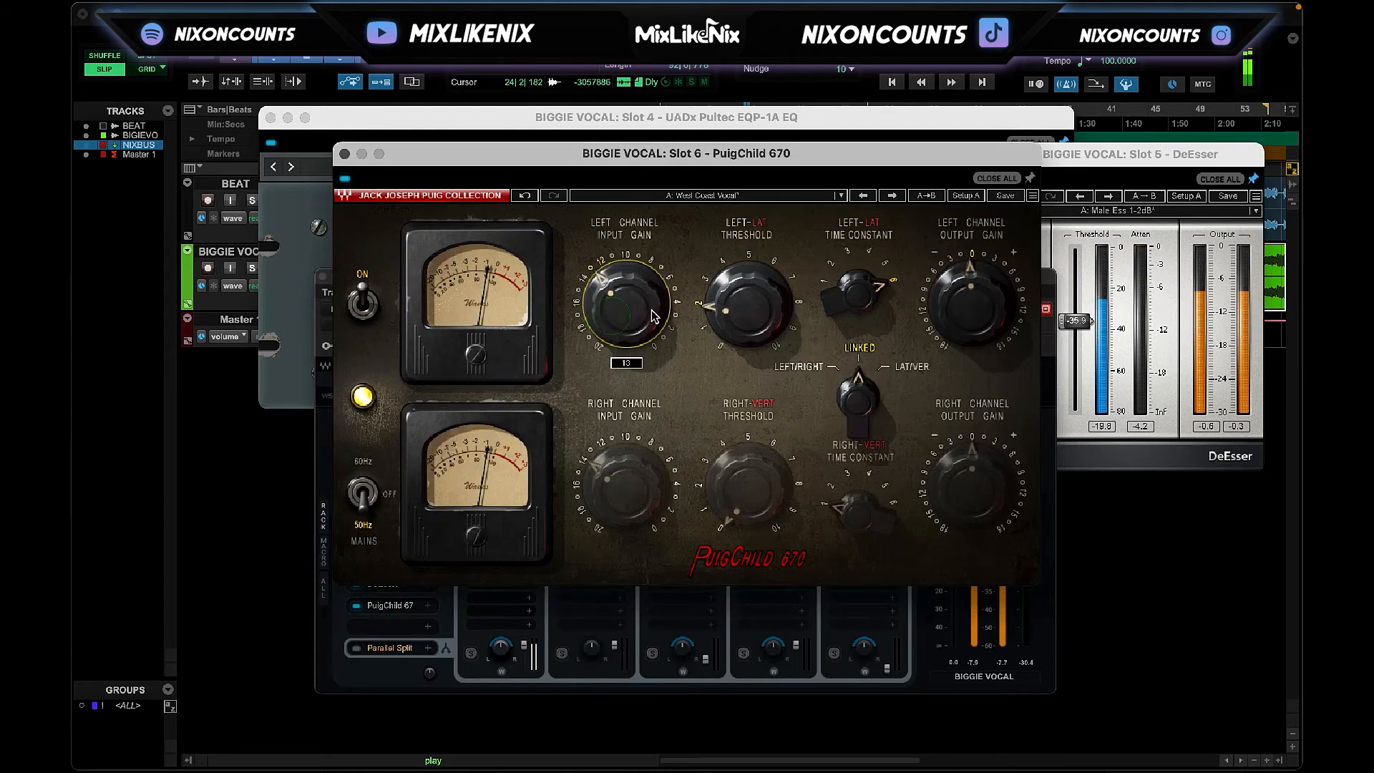
left_click_drag(748, 308, 748, 337)
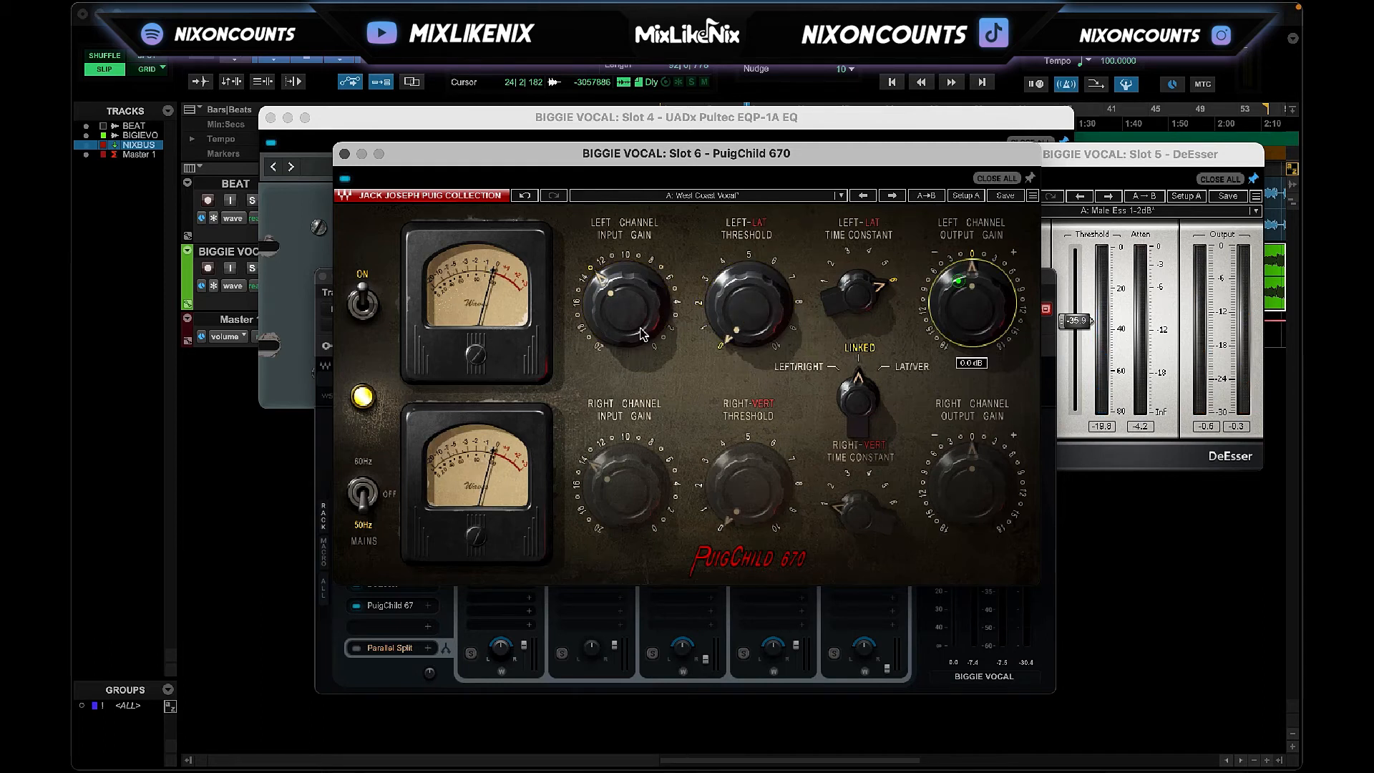
mouse_move(626, 304)
left_mouse_down()
mouse_move(627, 276)
mouse_move(614, 317)
left_mouse_up()
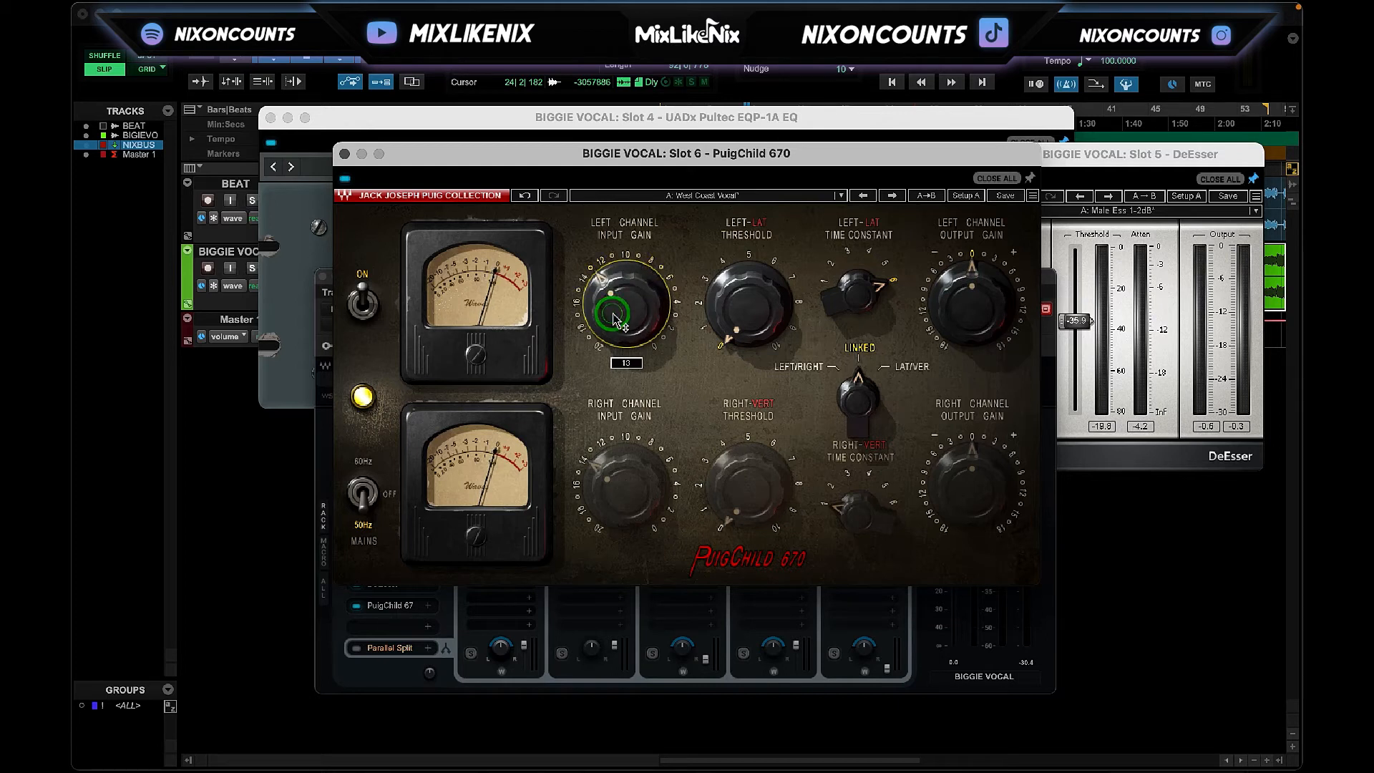
left_click_drag(946, 283, 946, 293)
key("space")
left_click_drag(615, 304, 615, 291)
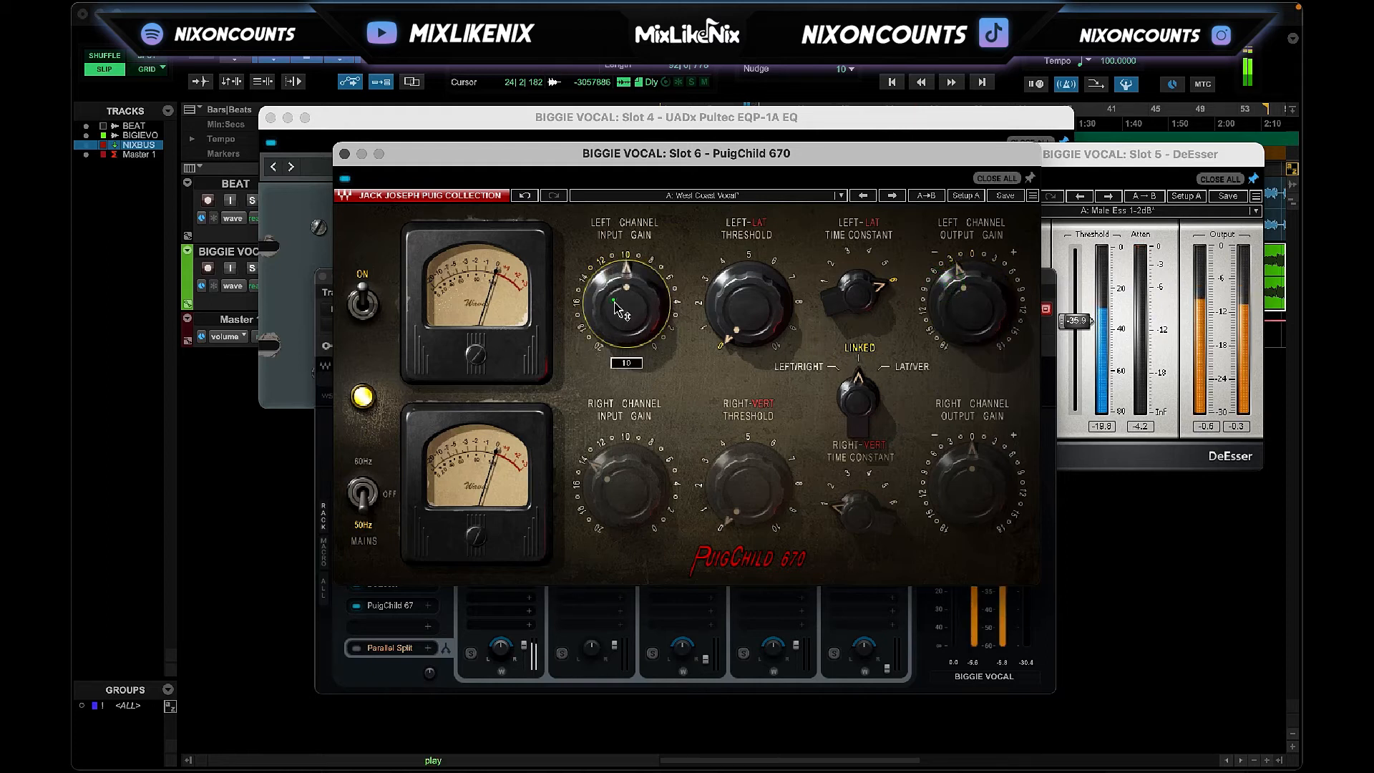
Trim PuigChild's left output gain slightly while comparing against bypass, close its window, and stop playback.
left_click(344, 179)
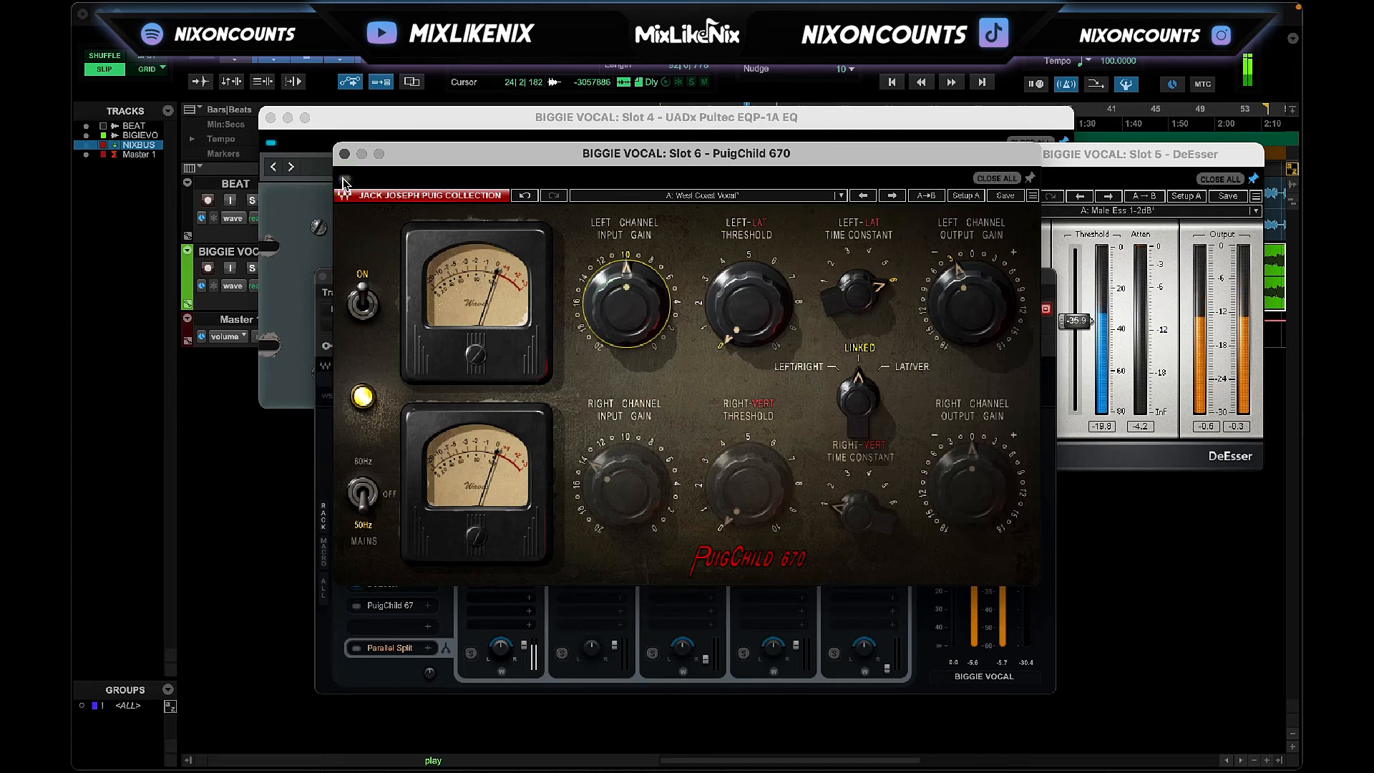
left_click(344, 179)
left_click_drag(972, 301, 940, 290)
left_click(346, 180)
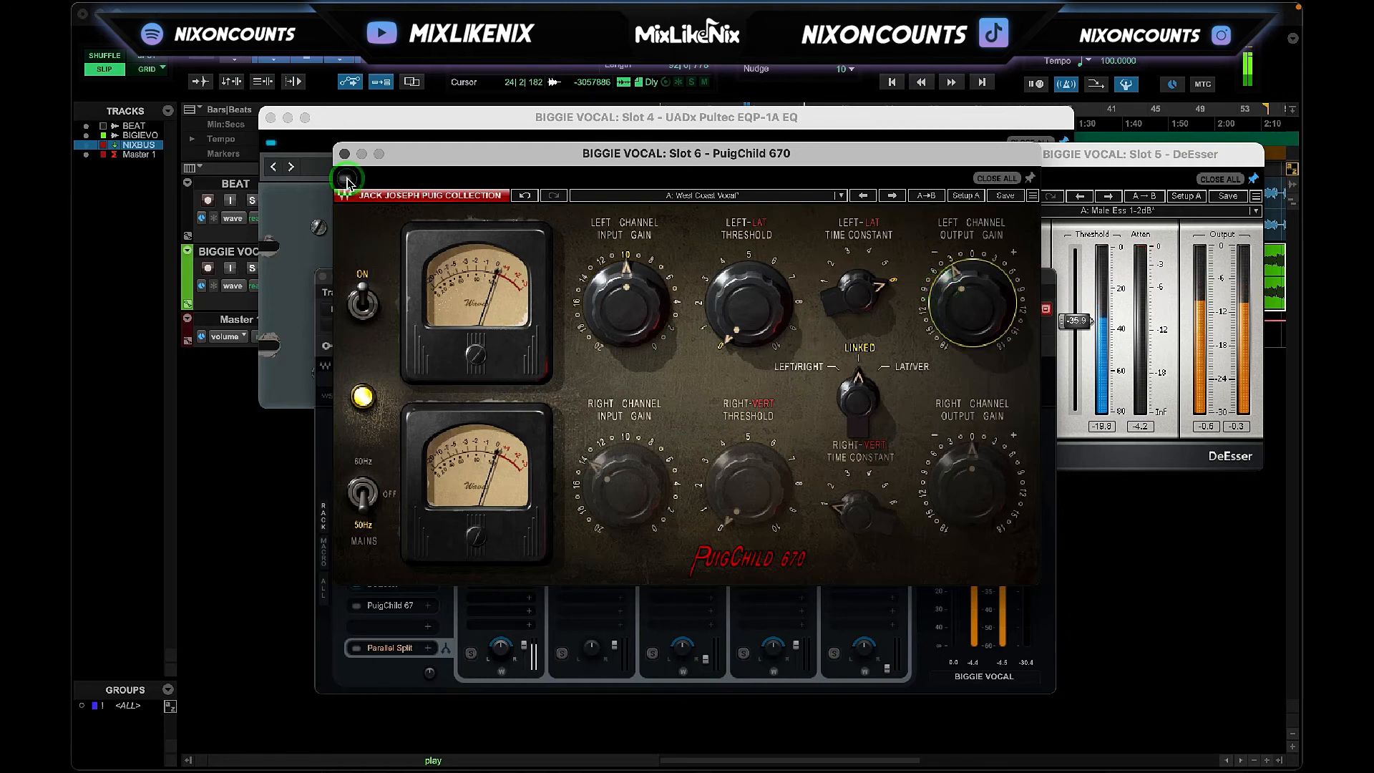
left_click(345, 180)
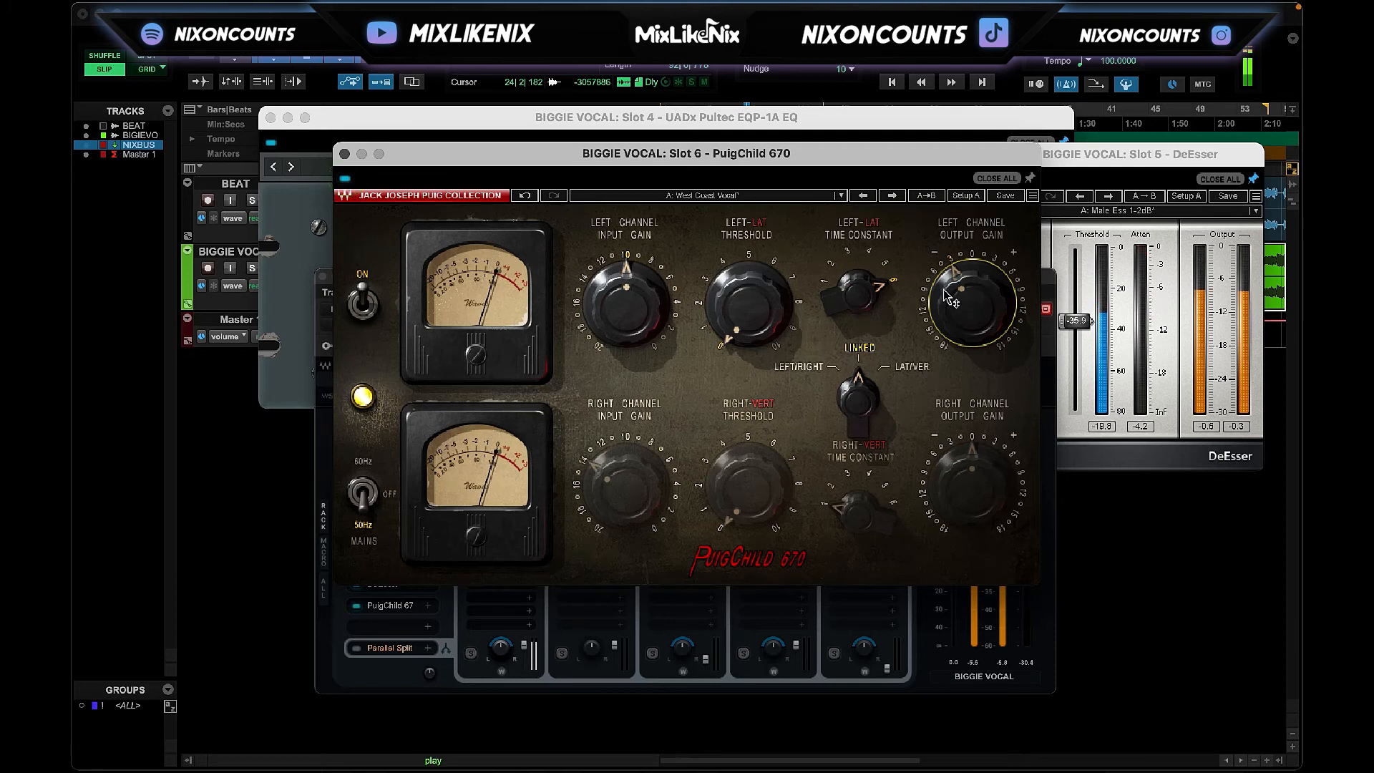
left_click(344, 154)
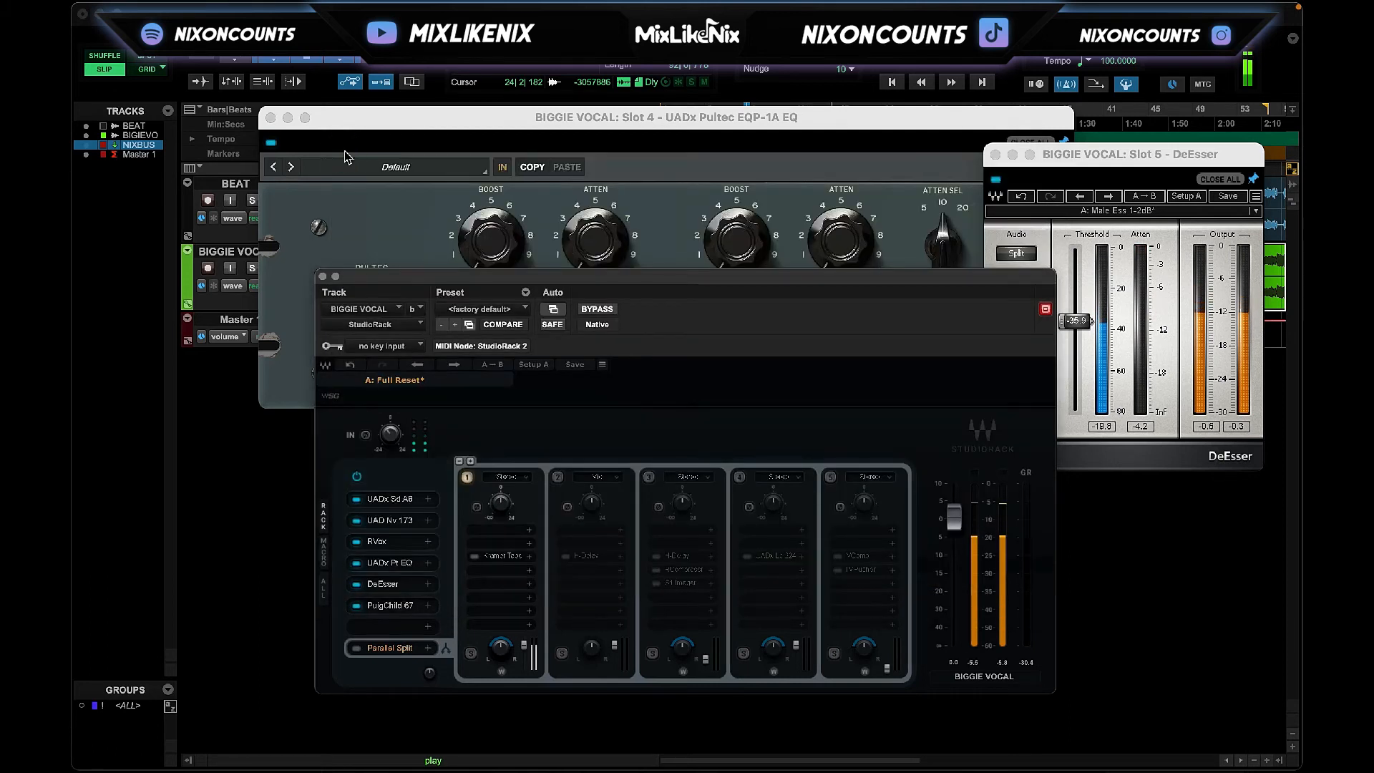
key("space")
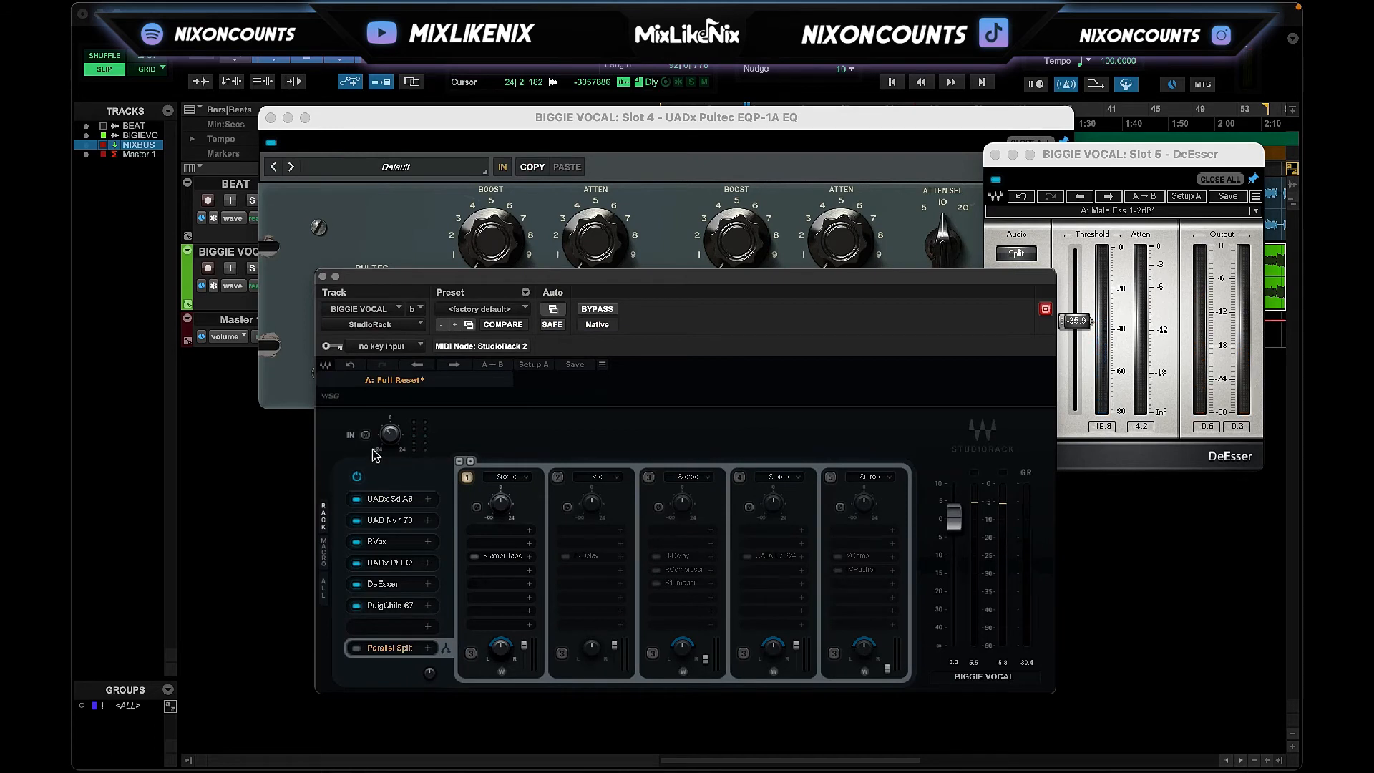
Reopen PuigChild, compare it bypassed and active during playback, change its mains switch, and close its window.
left_click(389, 604)
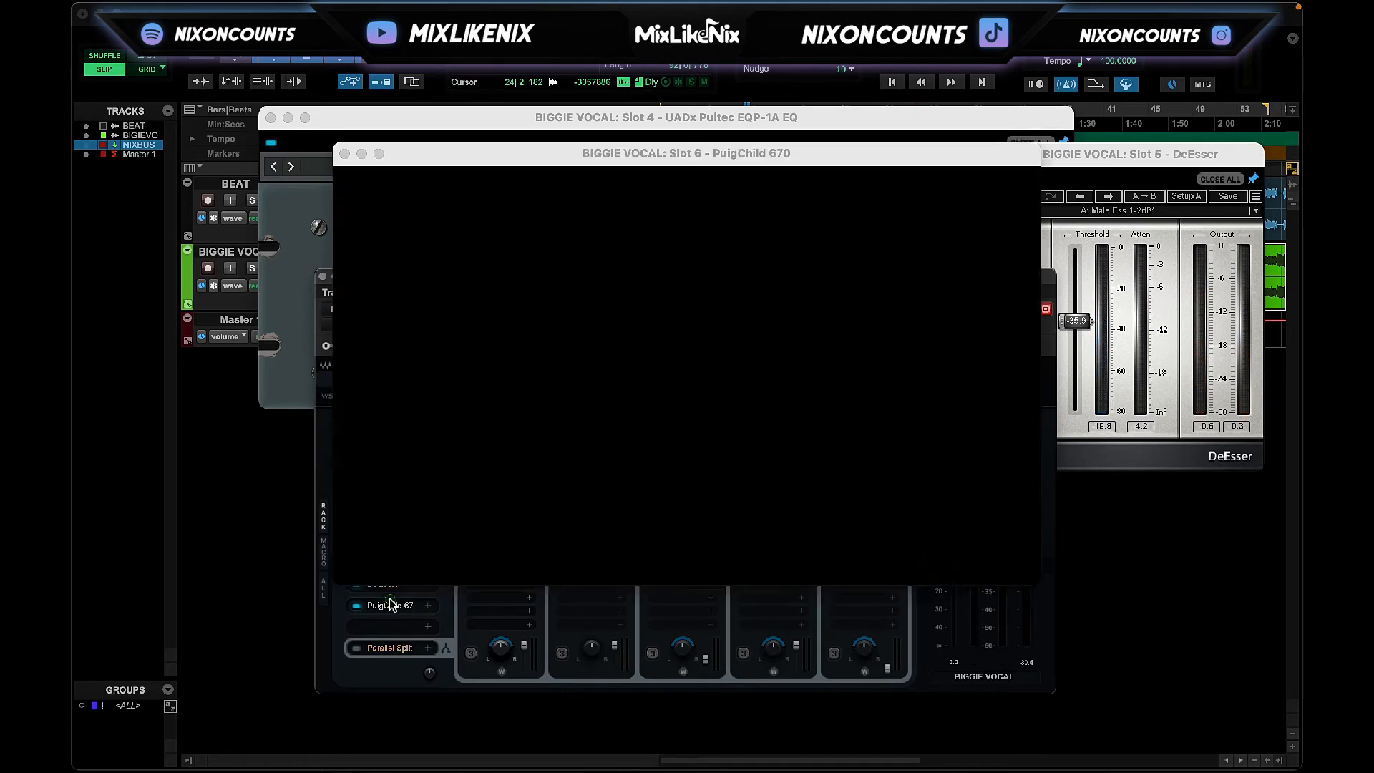
key("space")
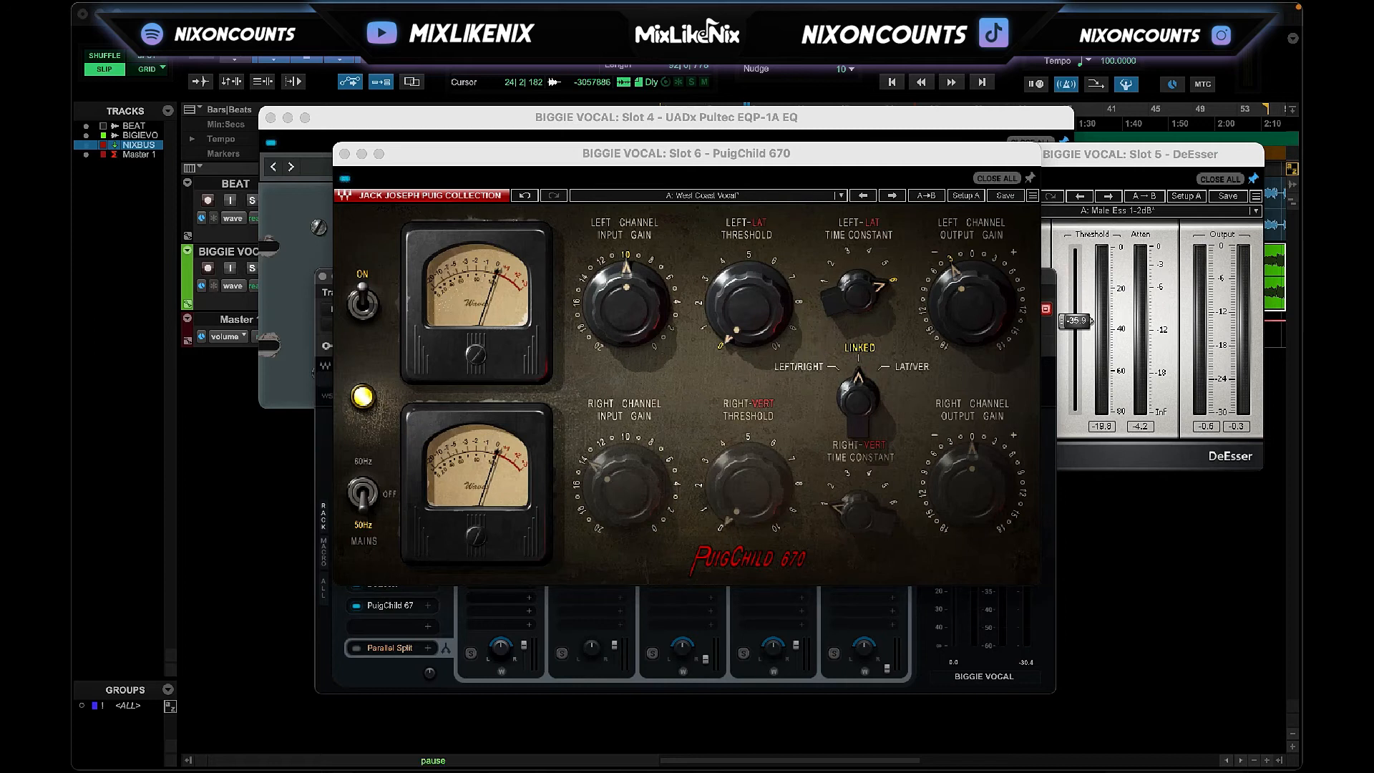
left_click(342, 181)
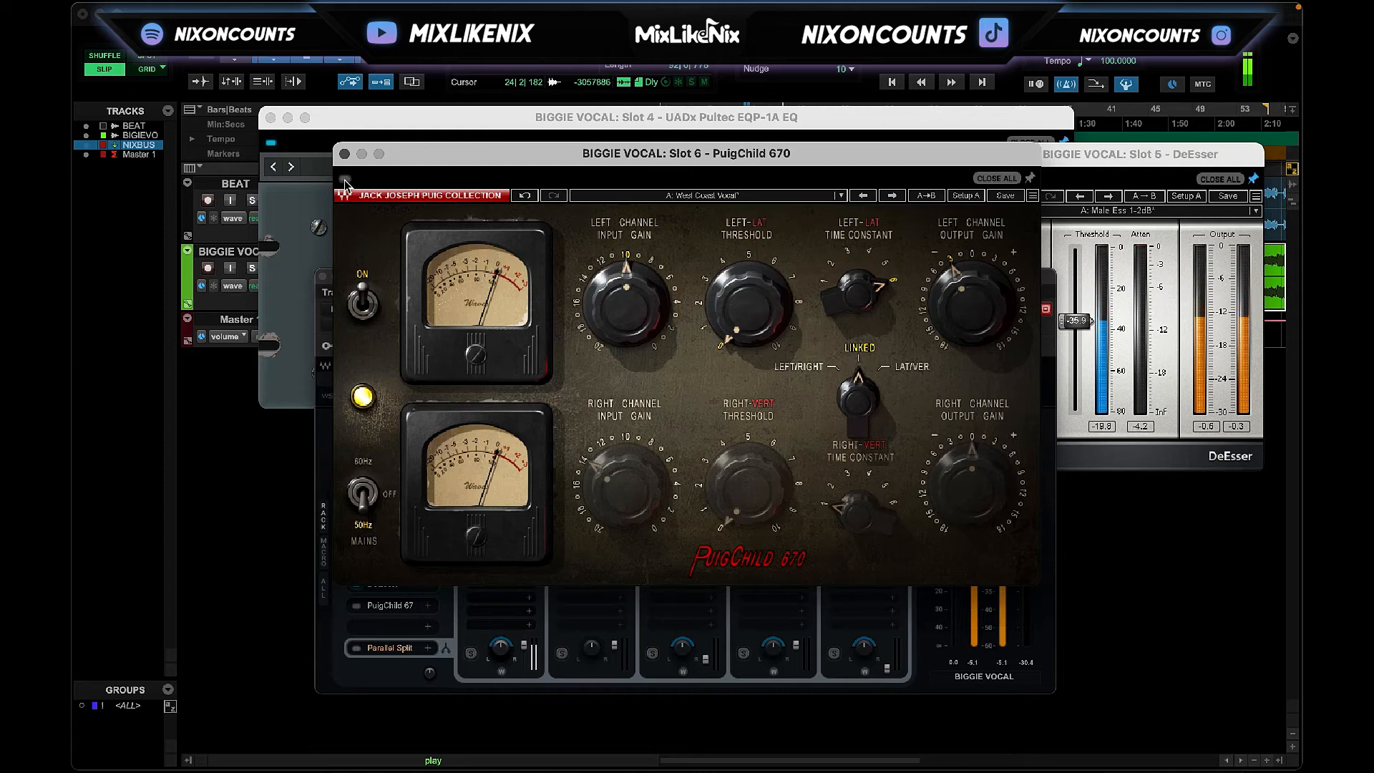
left_click(345, 181)
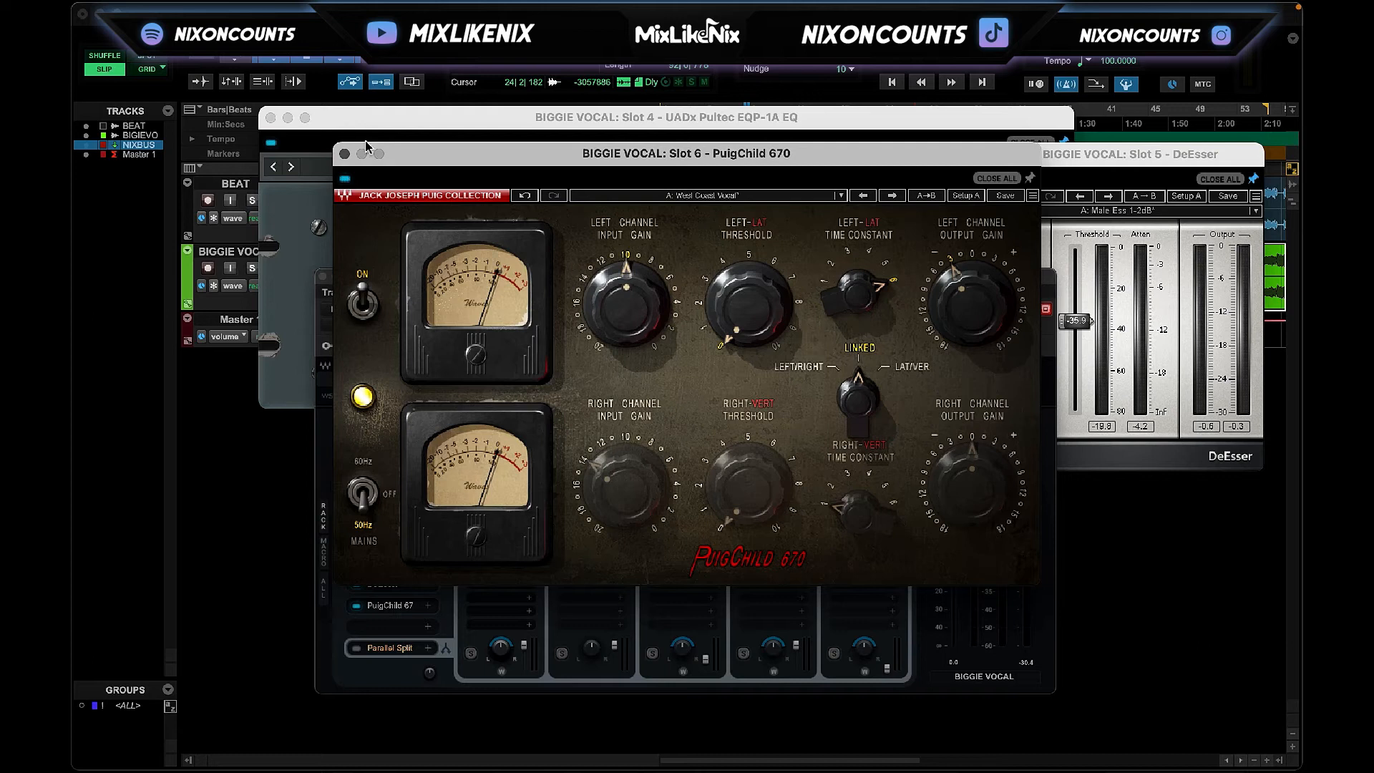
left_click(365, 489)
left_click(345, 155)
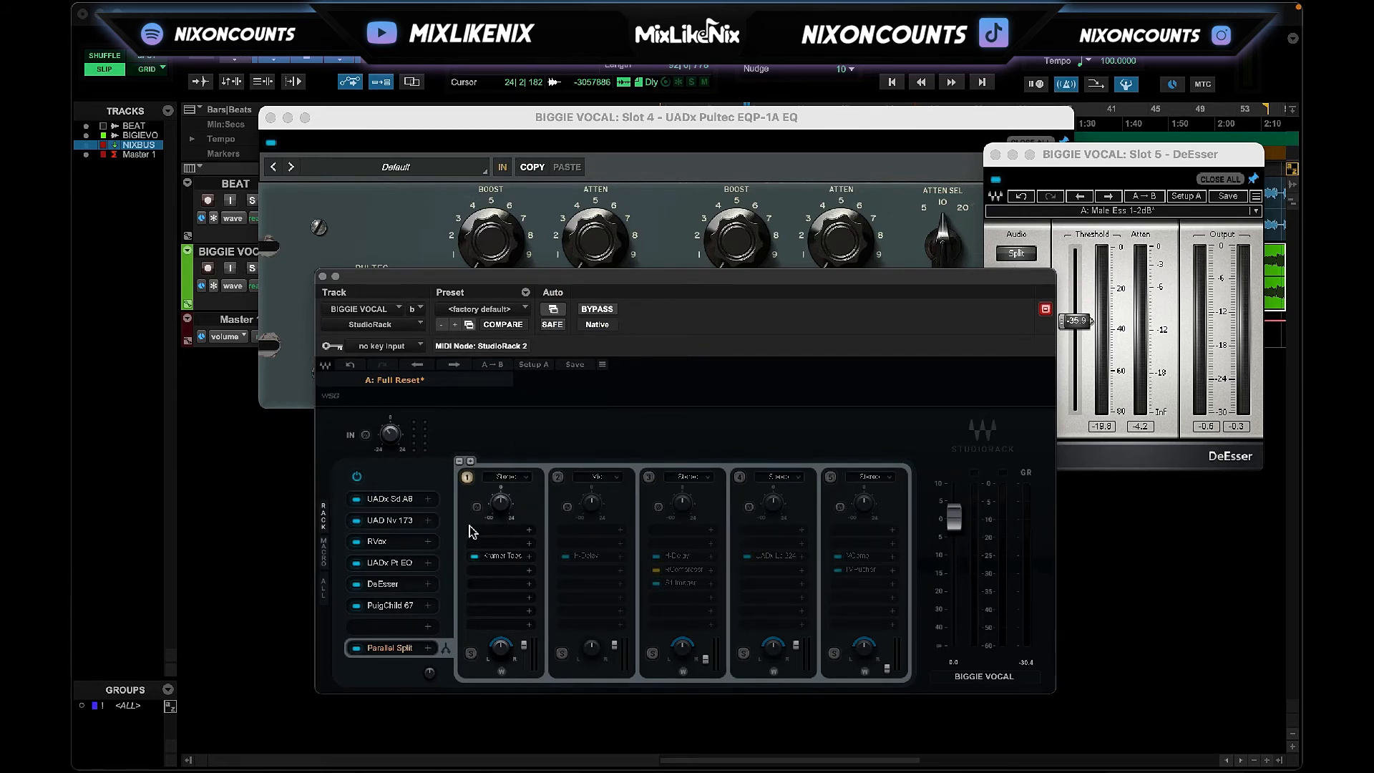
Check Kramer Tape in the enabled Parallel Split's chain 1, and during playback switch on chain 2 with H-Delay and lower its fader slightly.
left_click(504, 556)
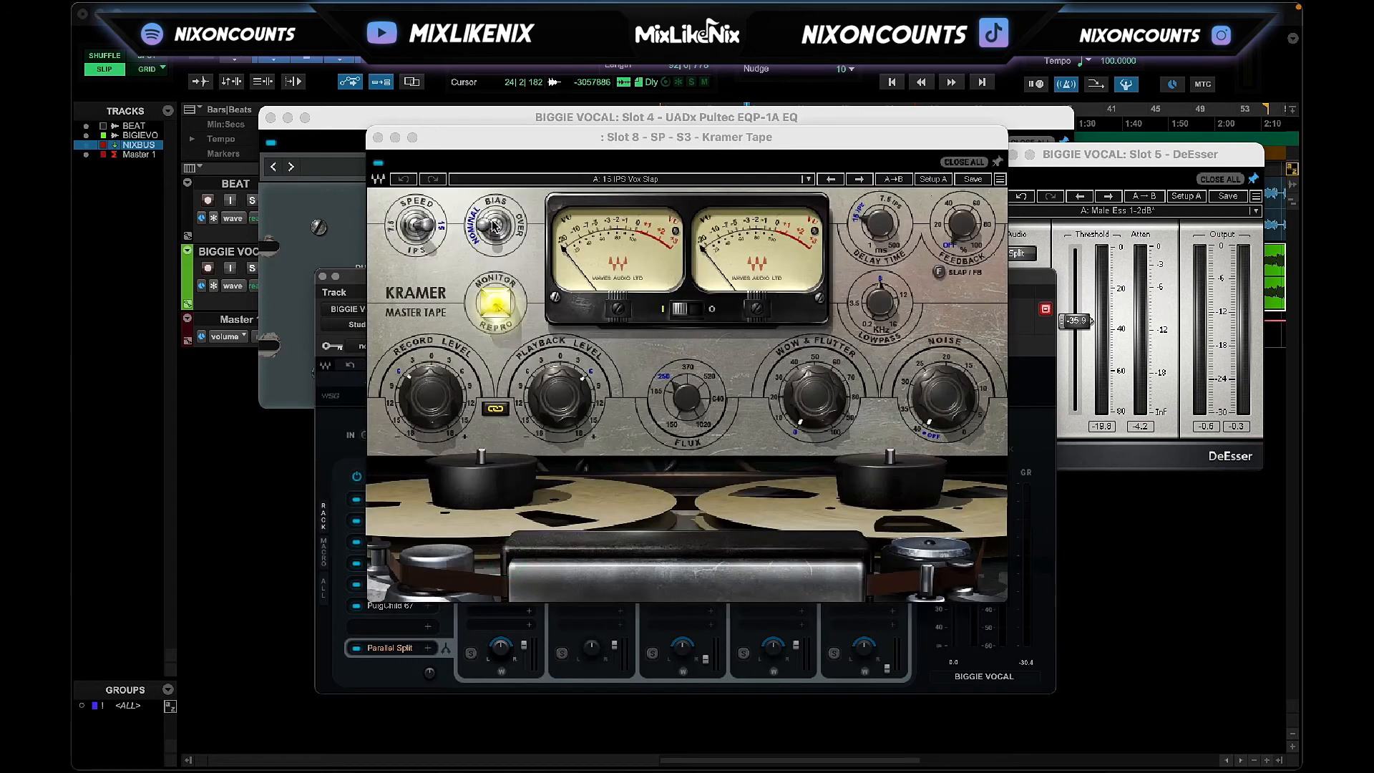
left_click(378, 138)
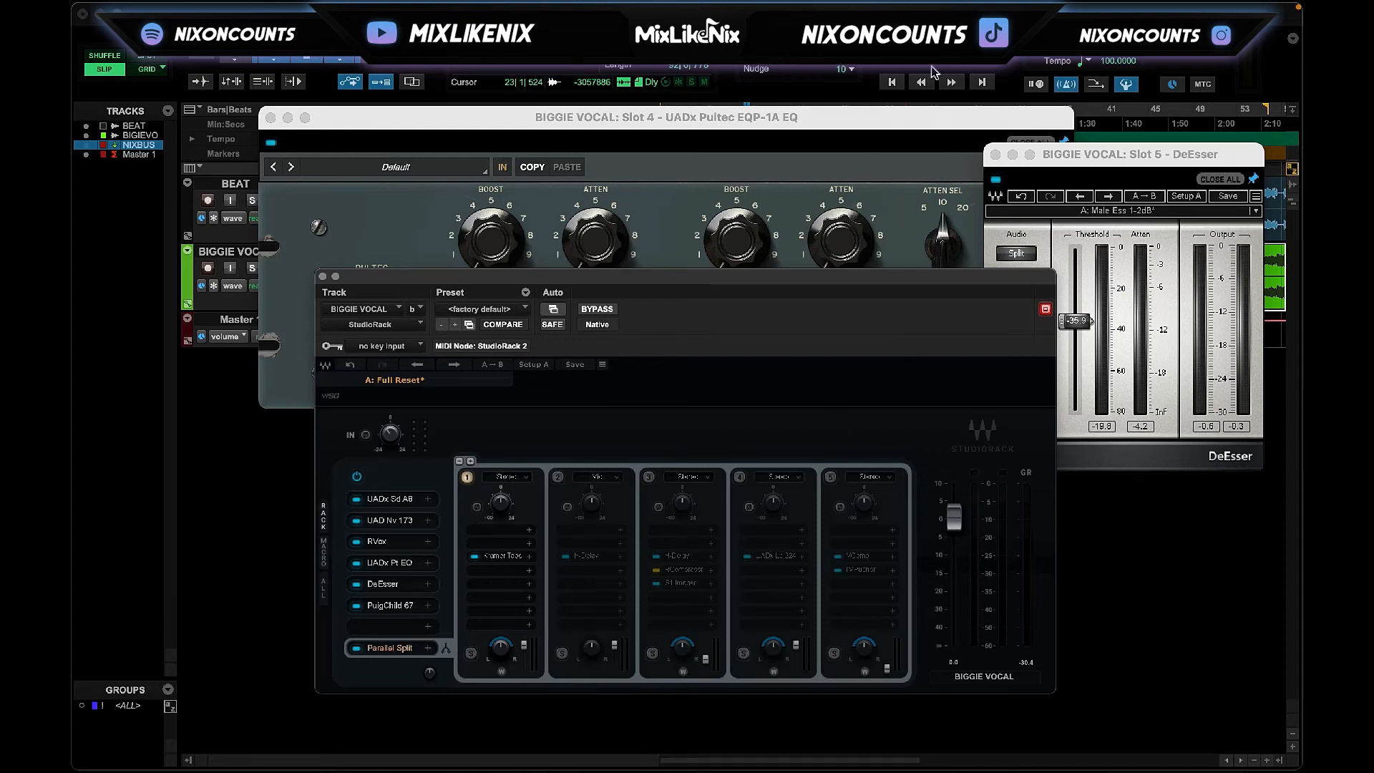
key("space")
left_click(558, 477)
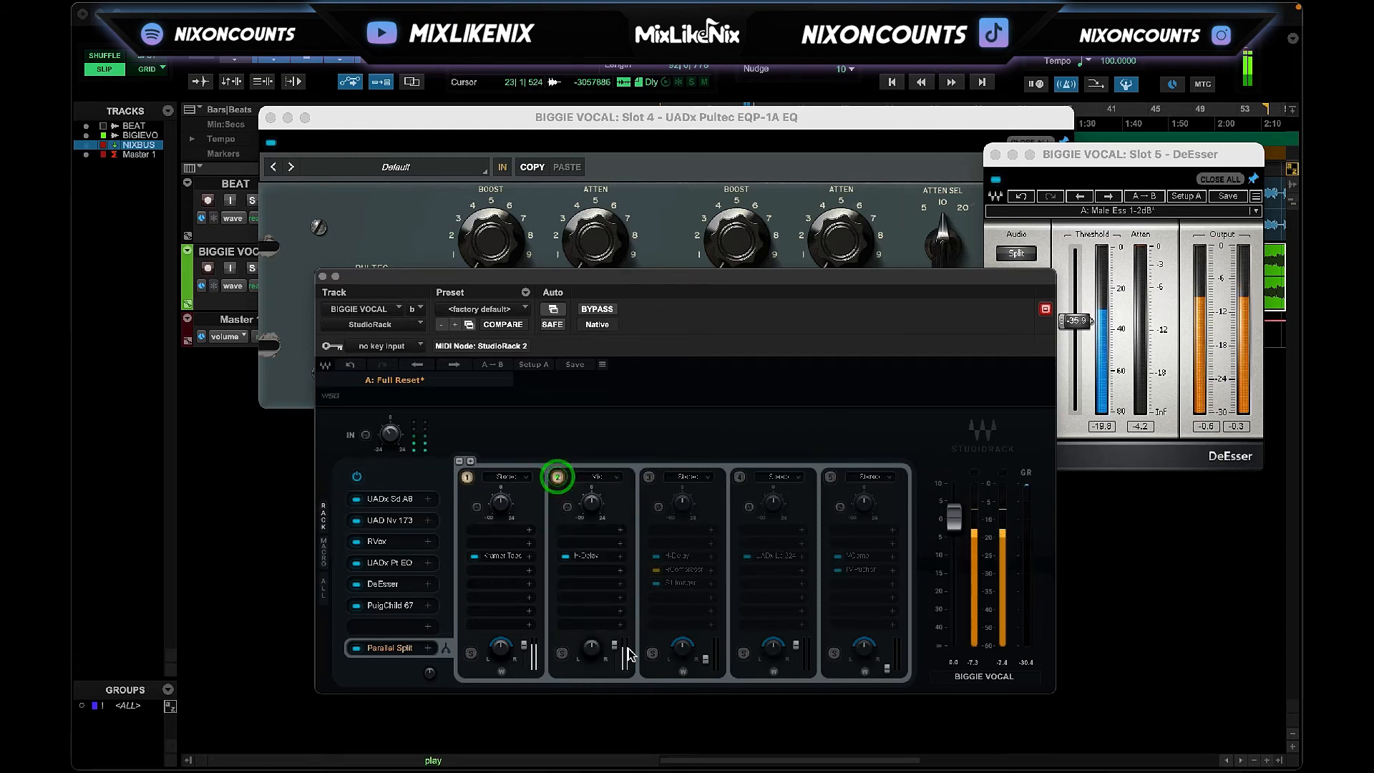
left_click_drag(615, 646, 614, 650)
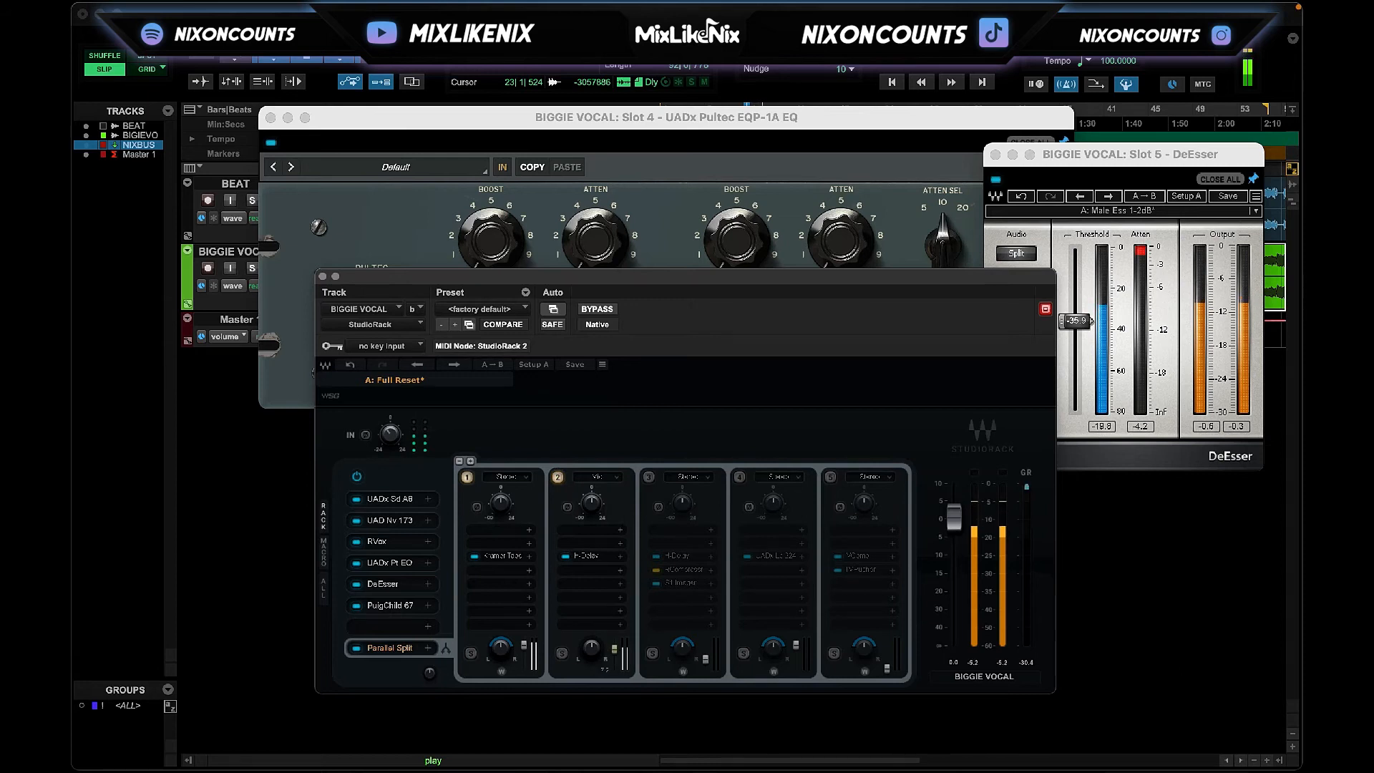
Compare the vocal with chain 1 and its Kramer Tape off and on, and lower the H-Delay chain's fader further.
left_click(468, 477)
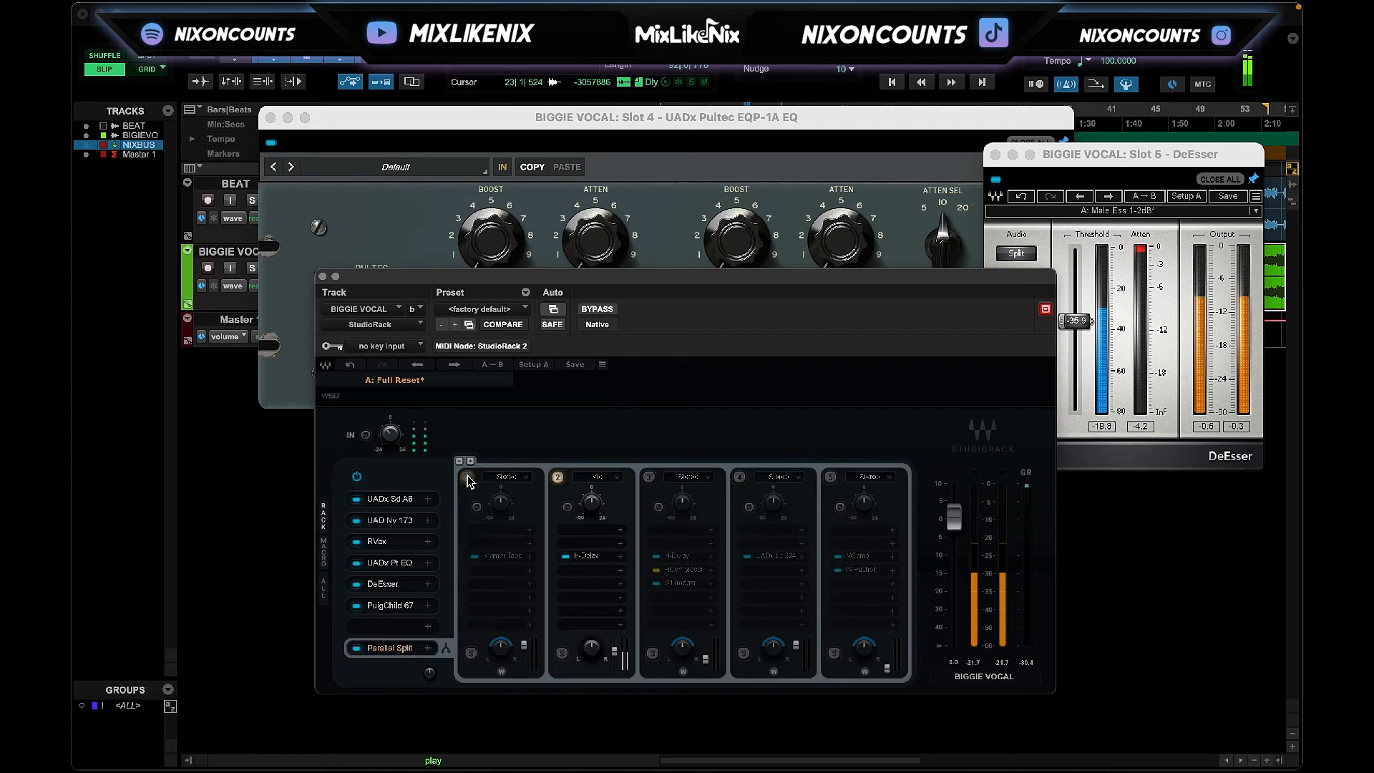
left_click(467, 477)
left_click(475, 559)
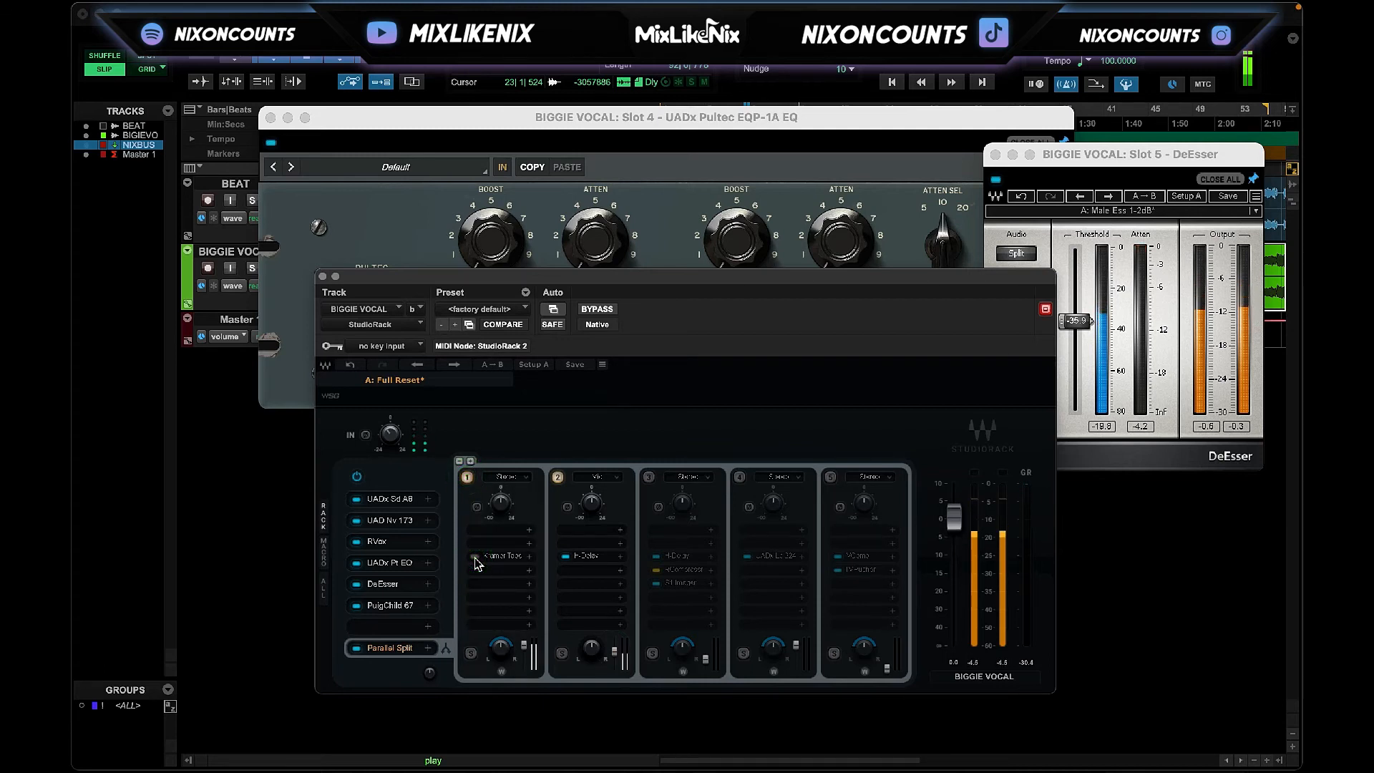
left_click(475, 559)
left_click_drag(613, 652, 614, 659)
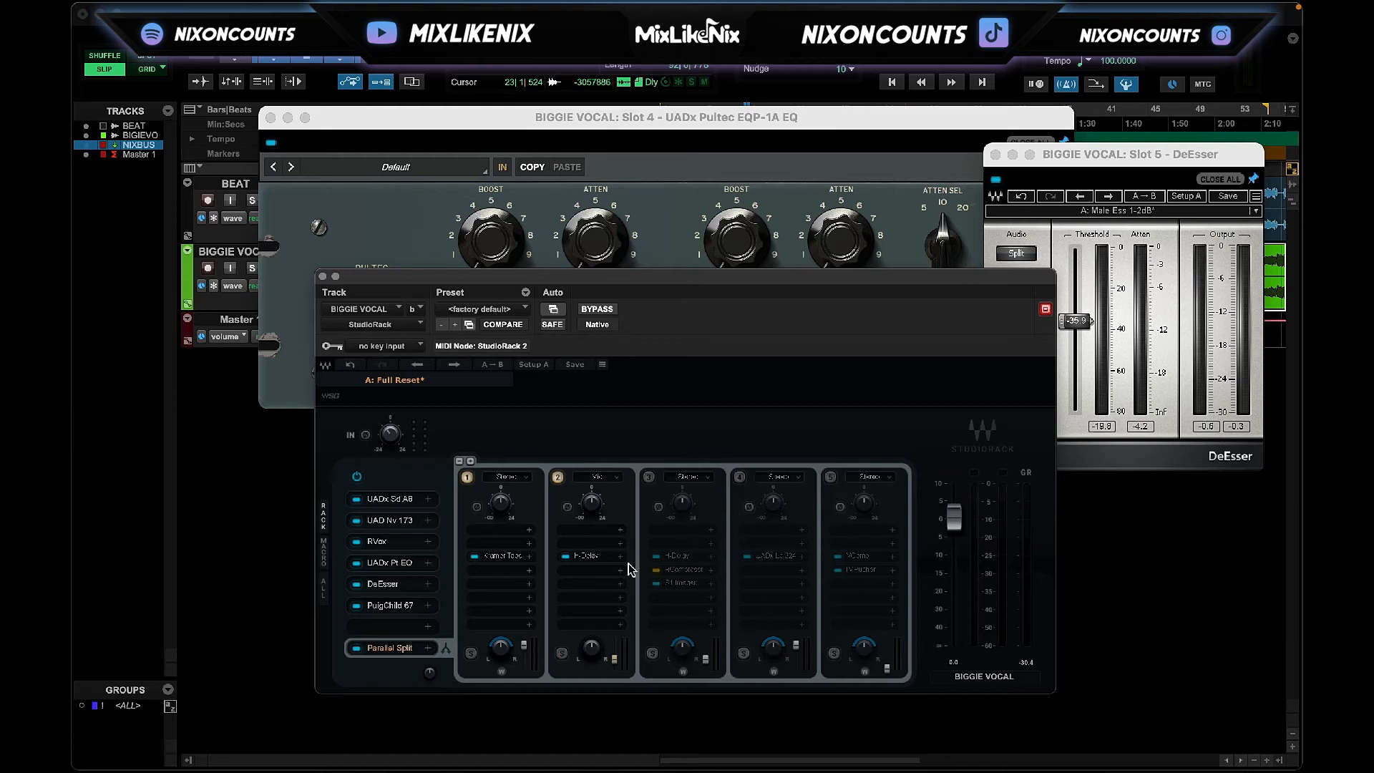
Reopen Kramer Tape in chain 1, review its settings including the lowpass, and close its window.
left_click(493, 559)
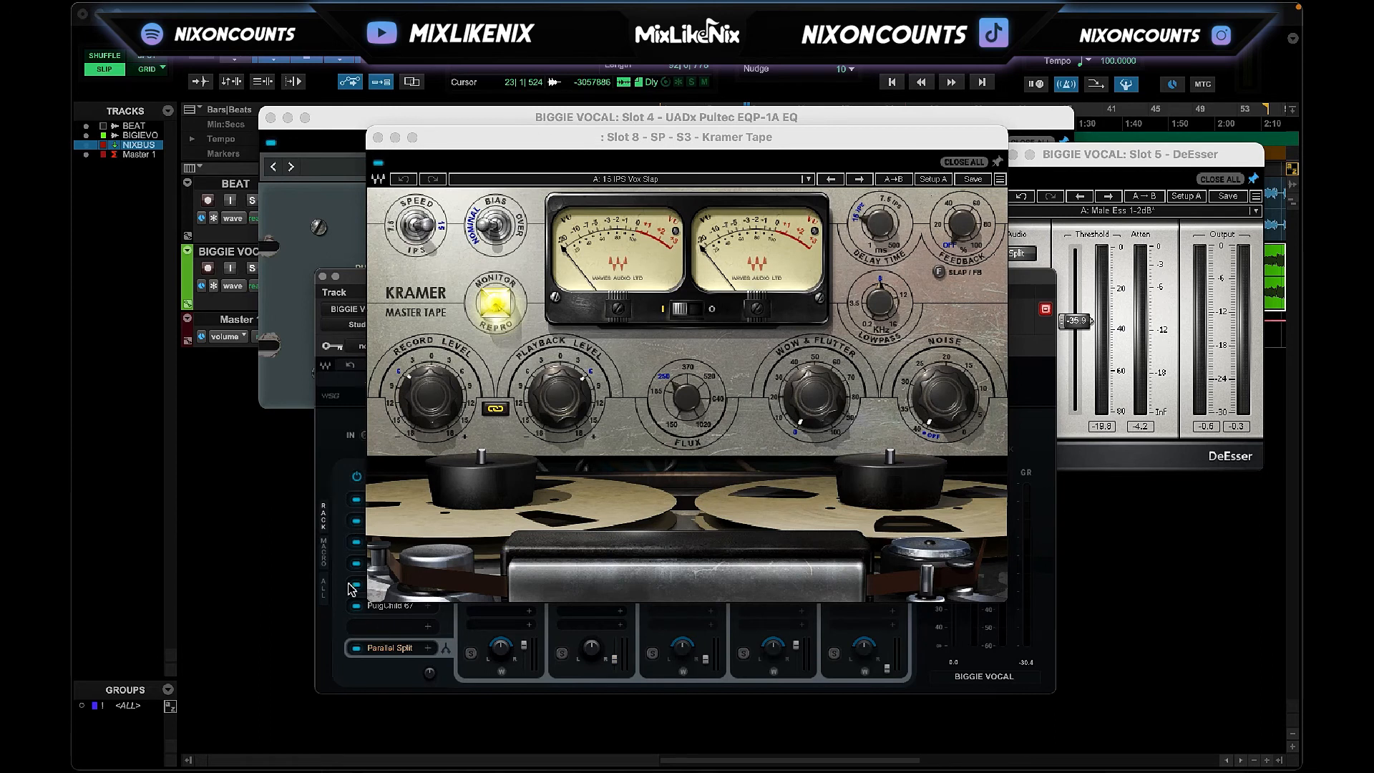
left_click_drag(522, 146, 399, 152)
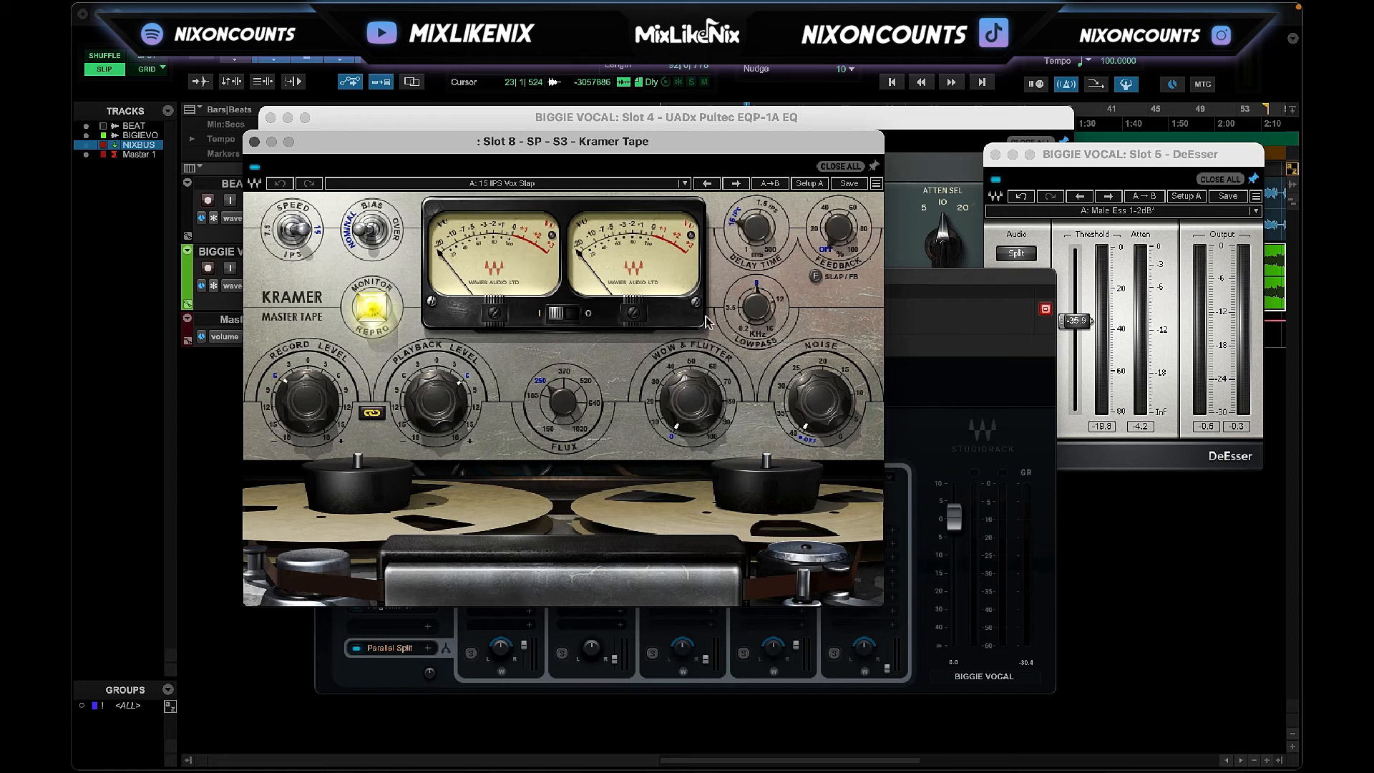
left_click(755, 307)
left_click(254, 141)
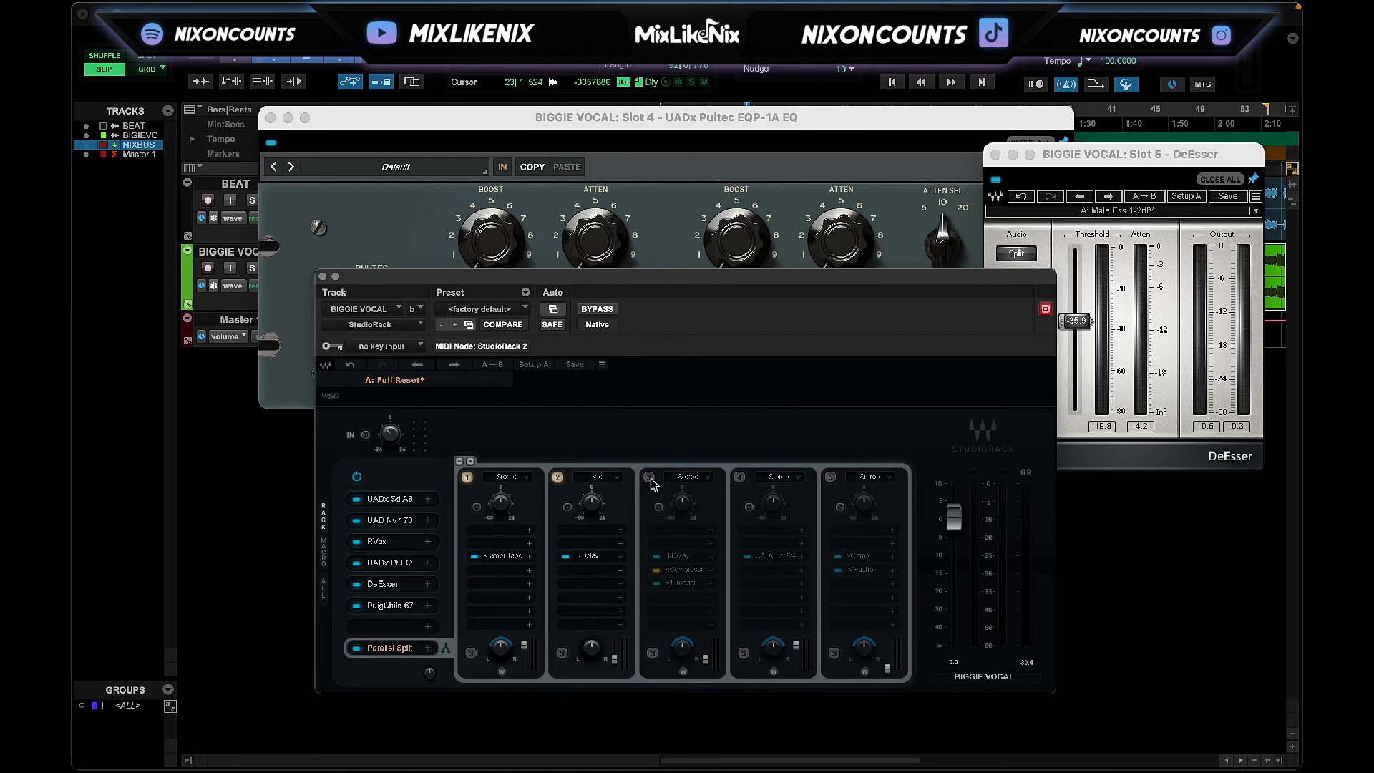
Switch on parallel chain 3 and check its H-Delay and RCompressor settings, closing their windows.
left_click(677, 556)
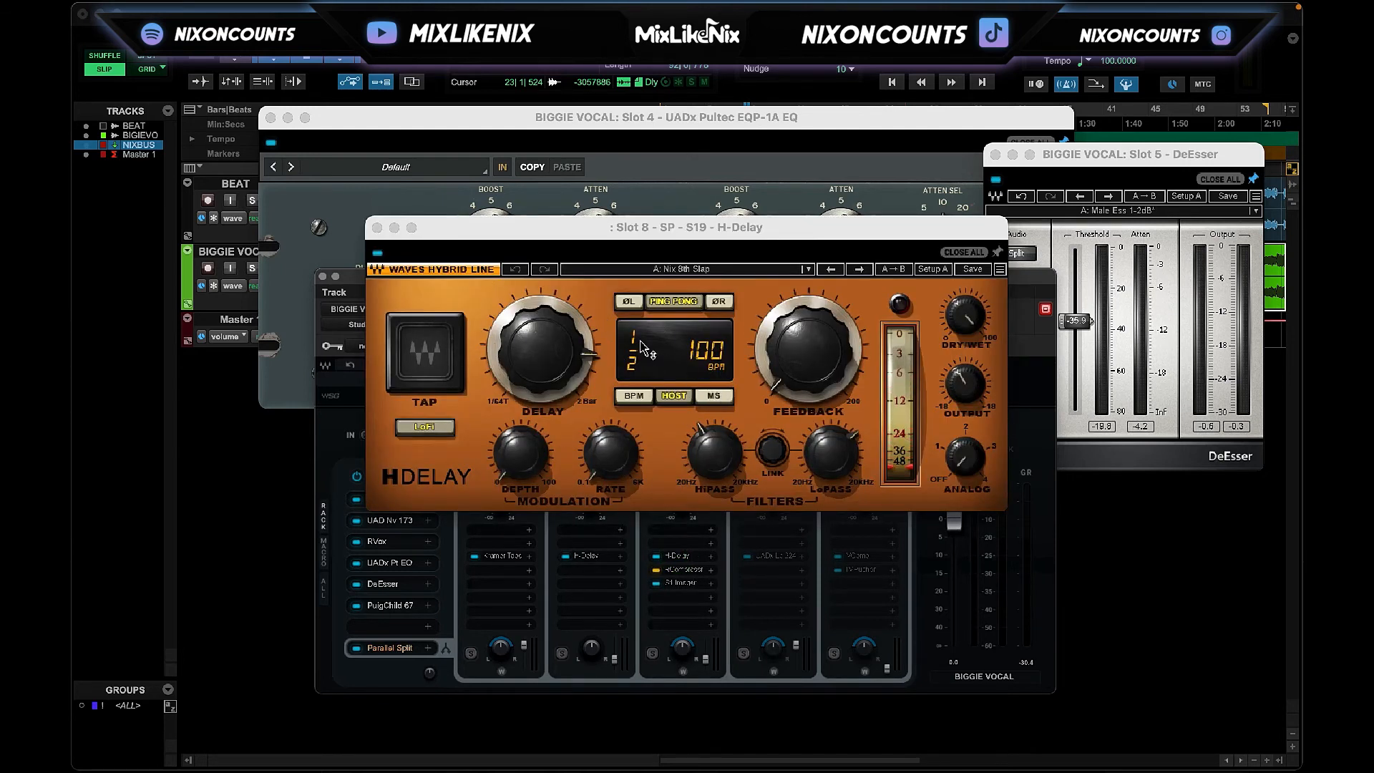
left_click(683, 570)
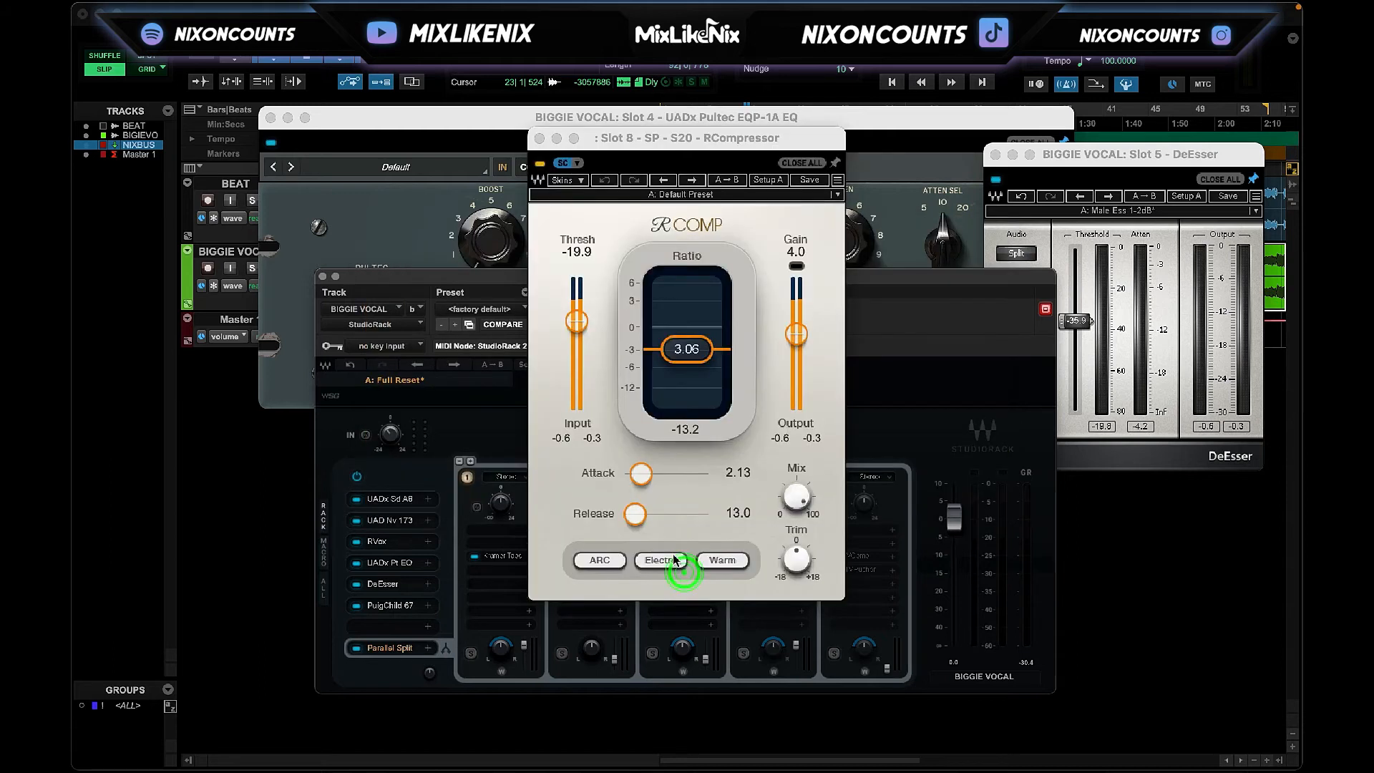
left_click(540, 138)
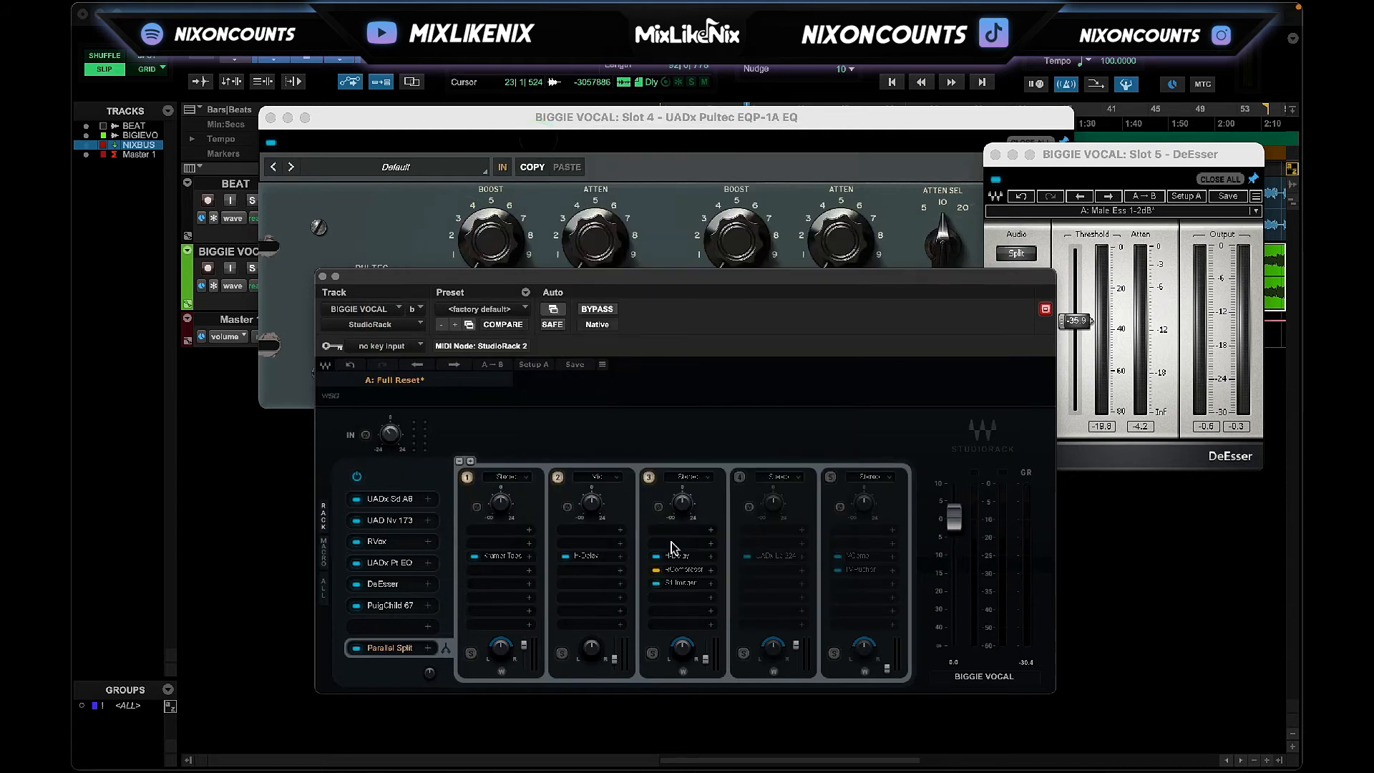
left_click(681, 570)
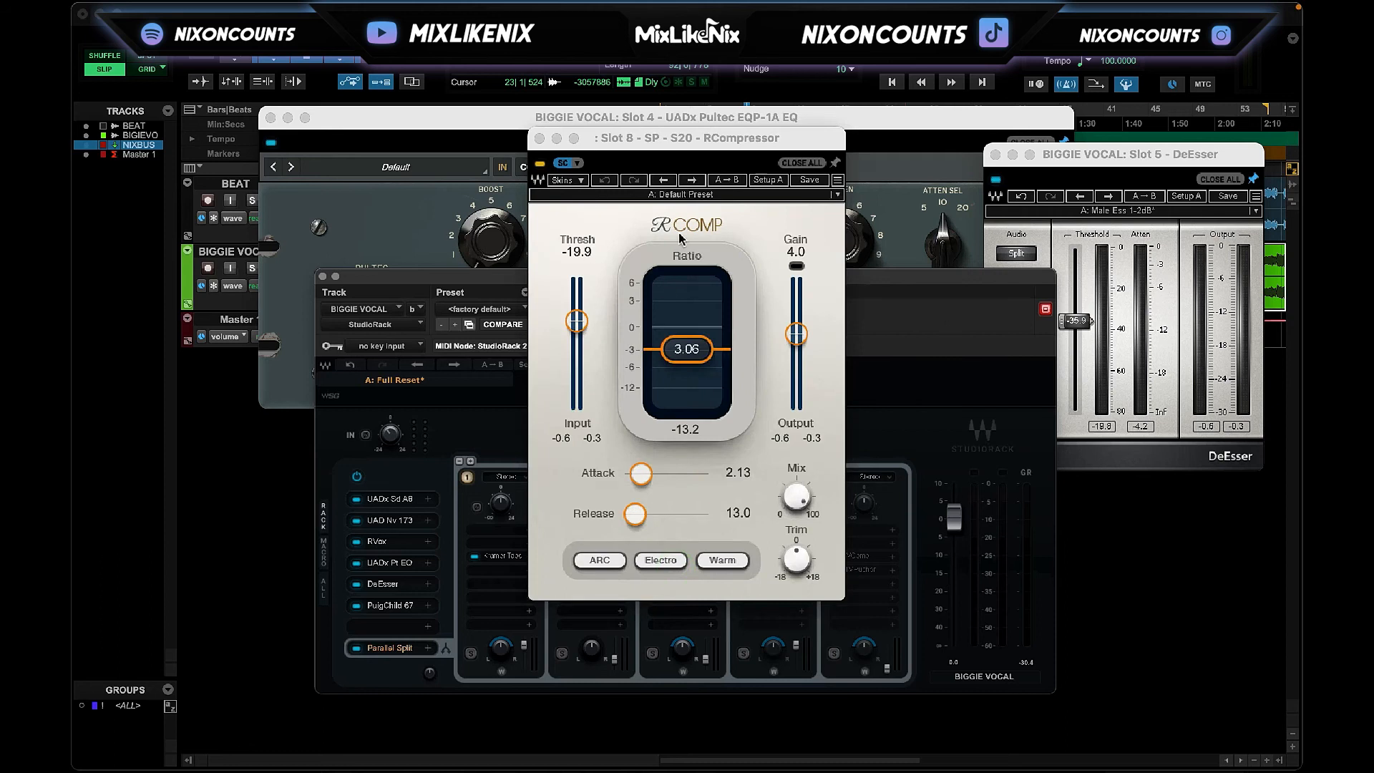
left_click(540, 138)
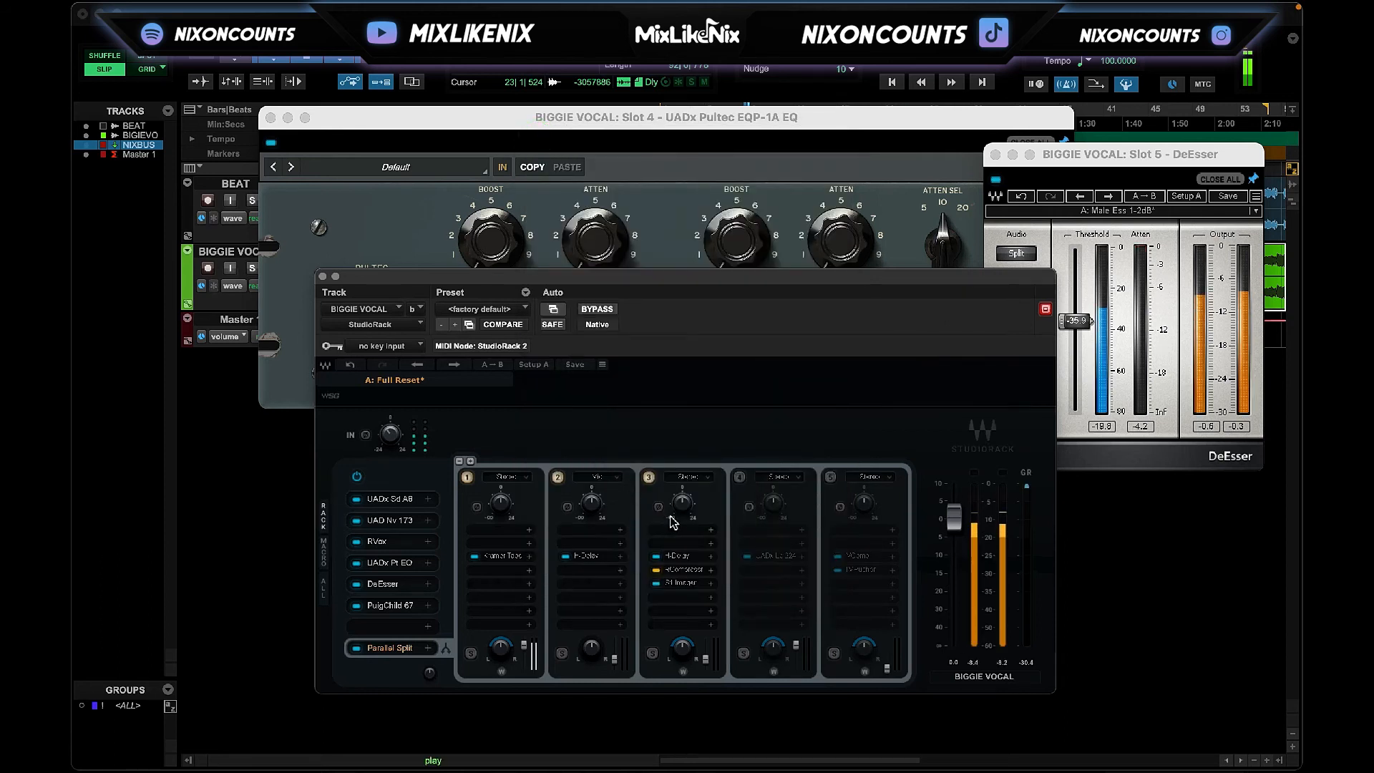
Lower chain 3's fader slightly, listen to the vocal, stop playback, and recheck the chain's RCompressor.
mouse_move(706, 660)
left_mouse_down()
mouse_move(706, 647)
mouse_move(705, 663)
left_mouse_up()
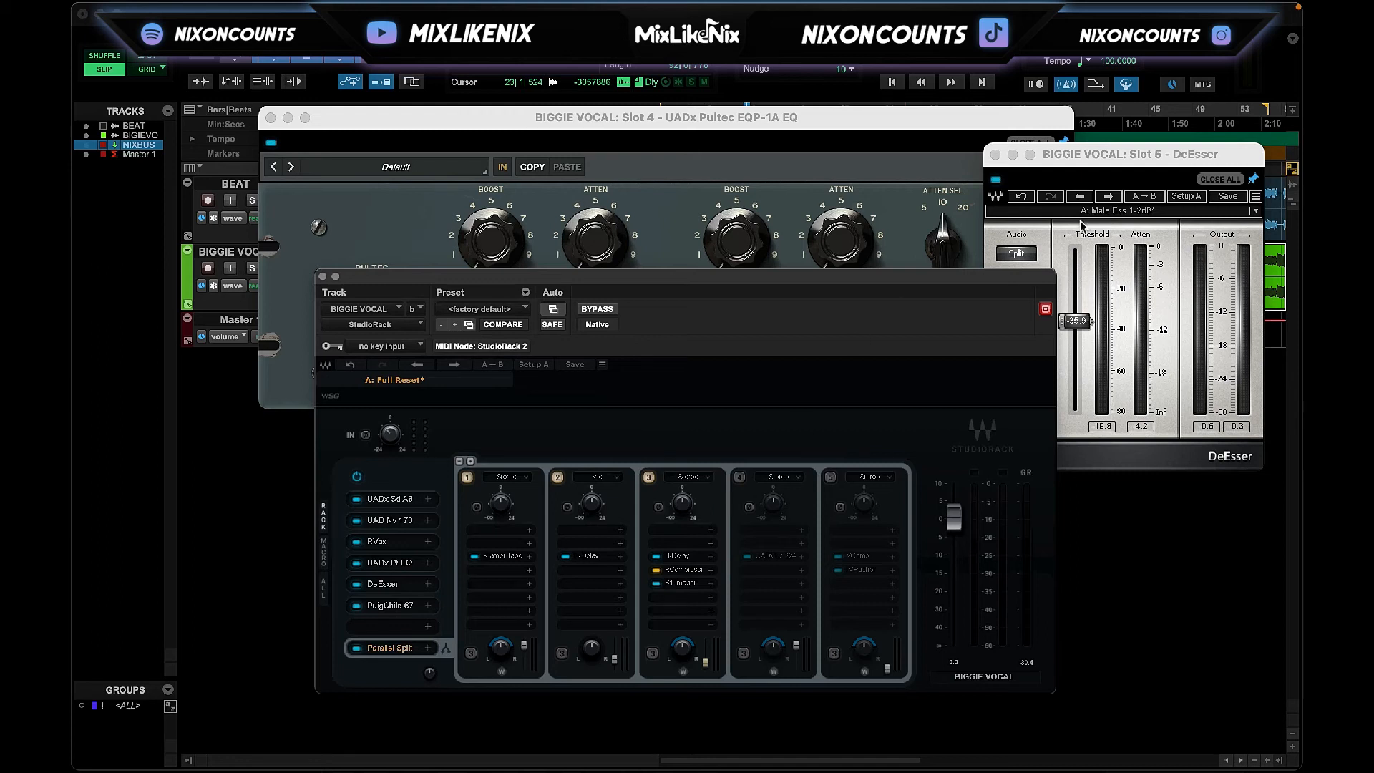
key("space")
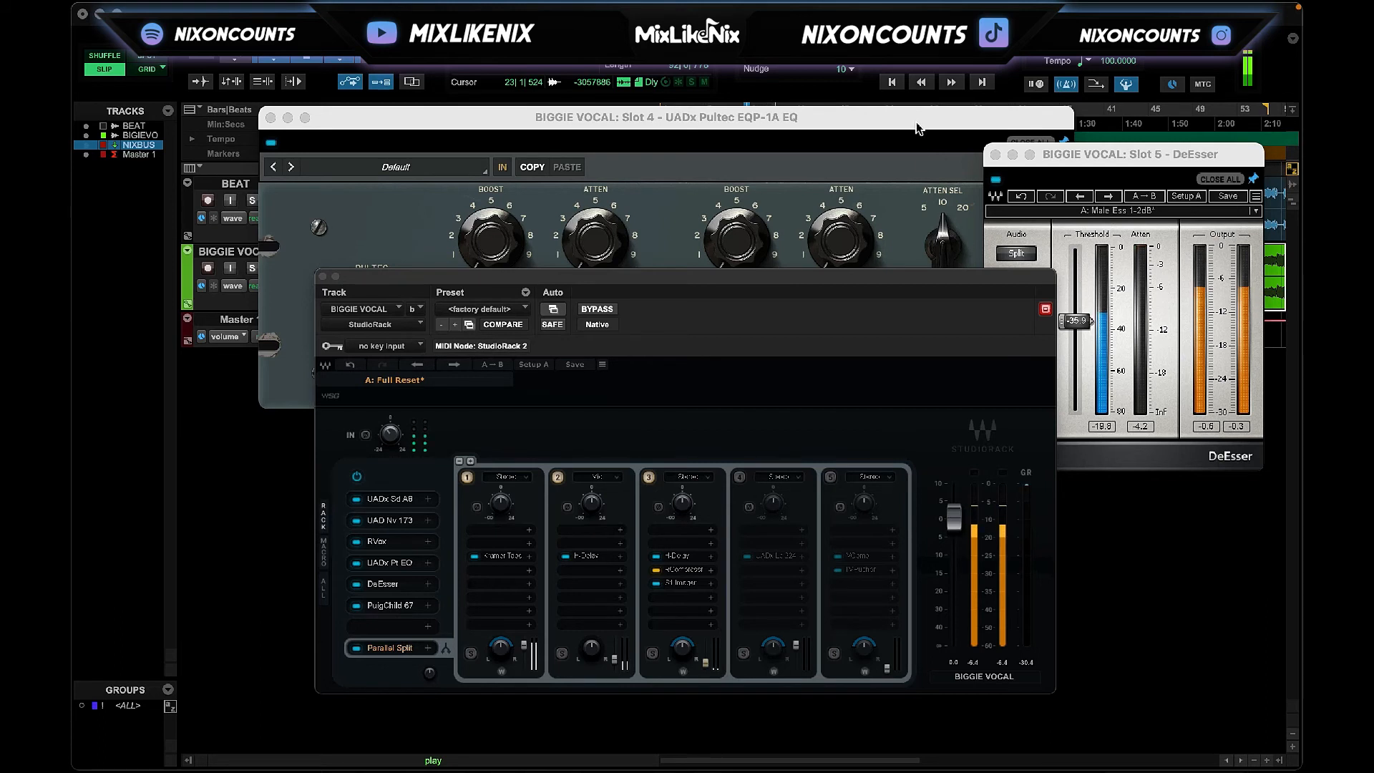
key("space")
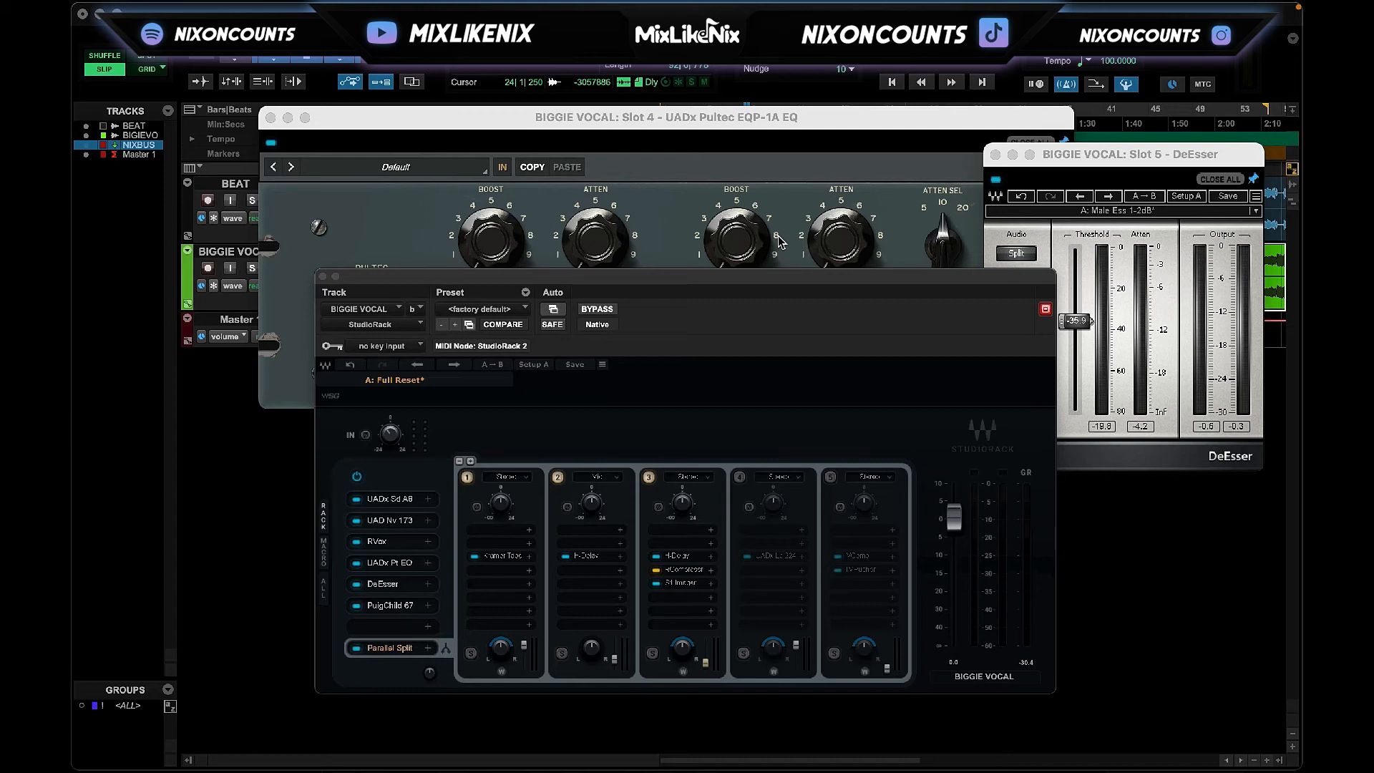
left_click(684, 570)
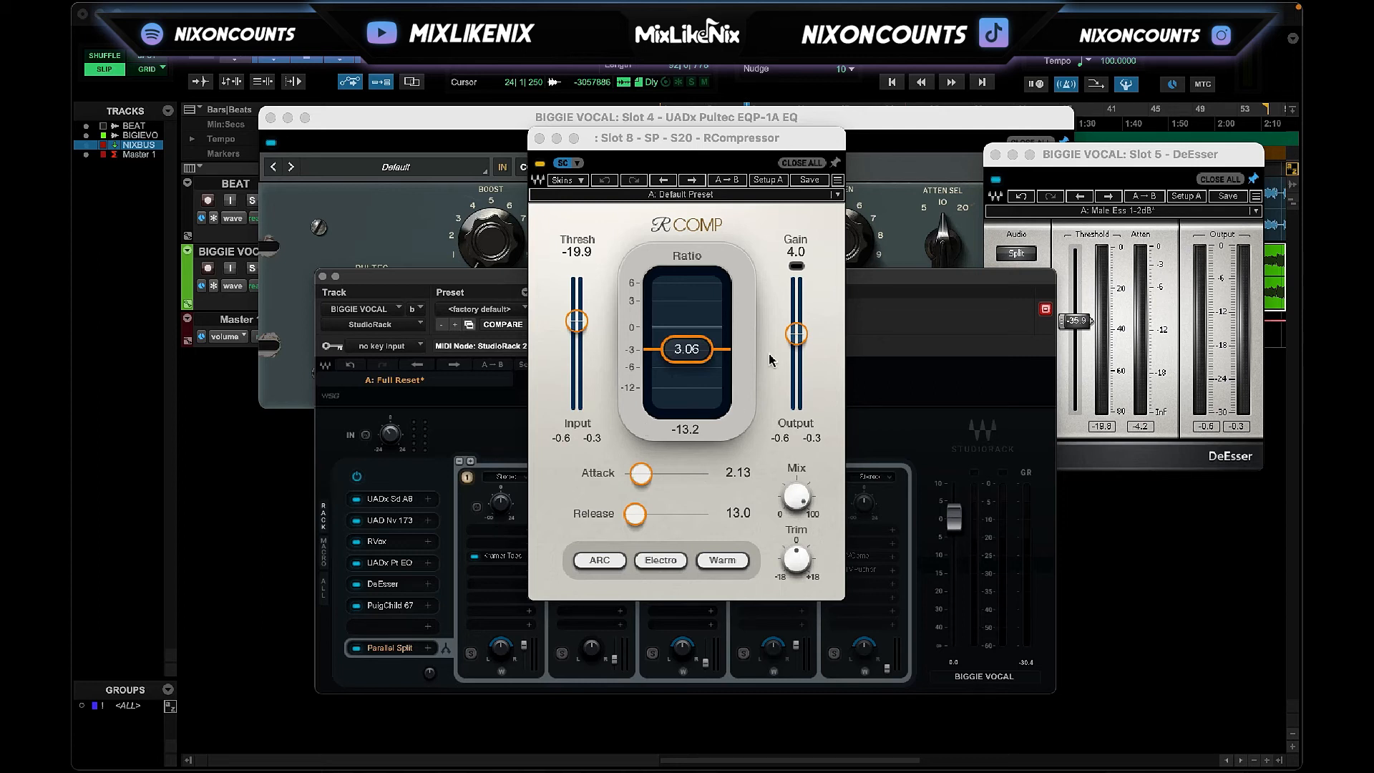
left_click(540, 138)
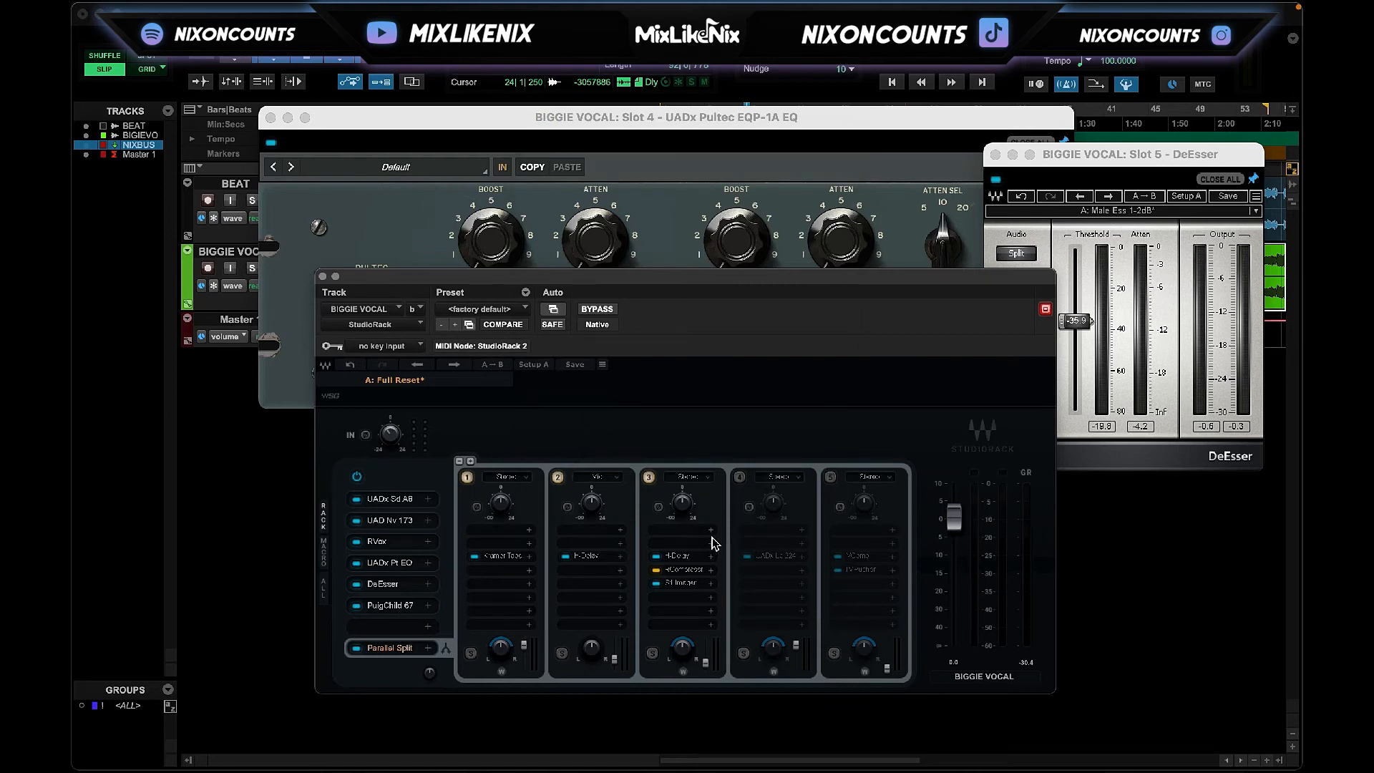
Open Lexicon 224 in chain 4, filter its presets by Dark and Medium, and load Loose Chamber.
left_click(768, 557)
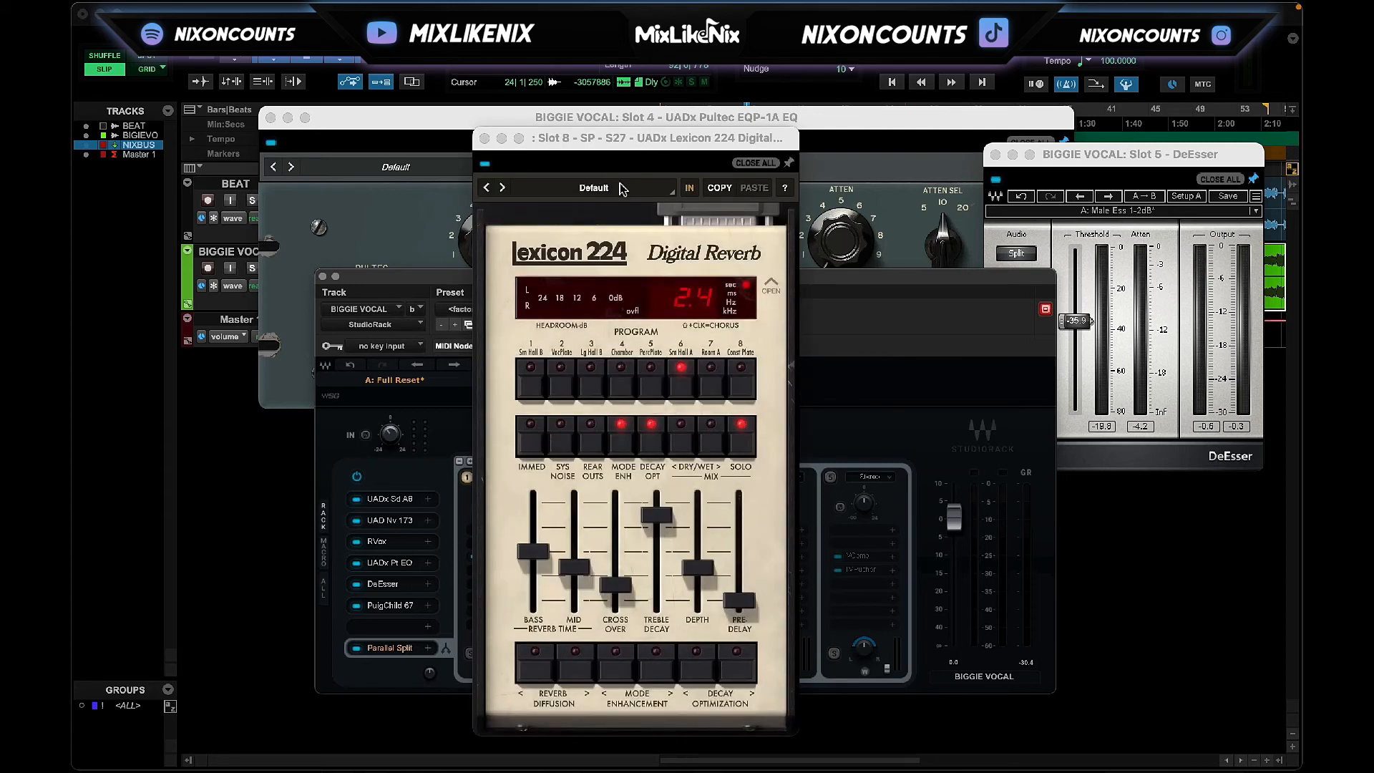
left_click_drag(646, 135, 499, 131)
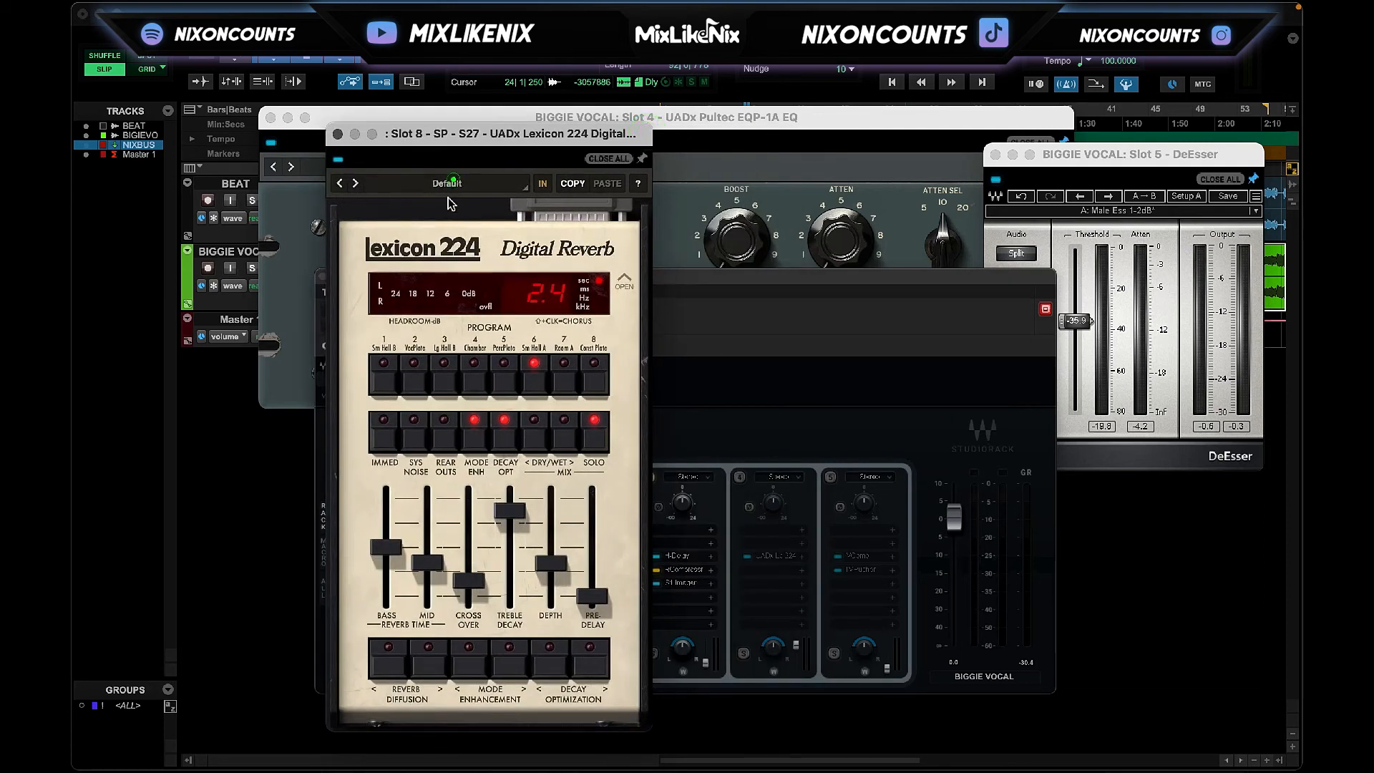
left_click(450, 183)
left_click(90, 233)
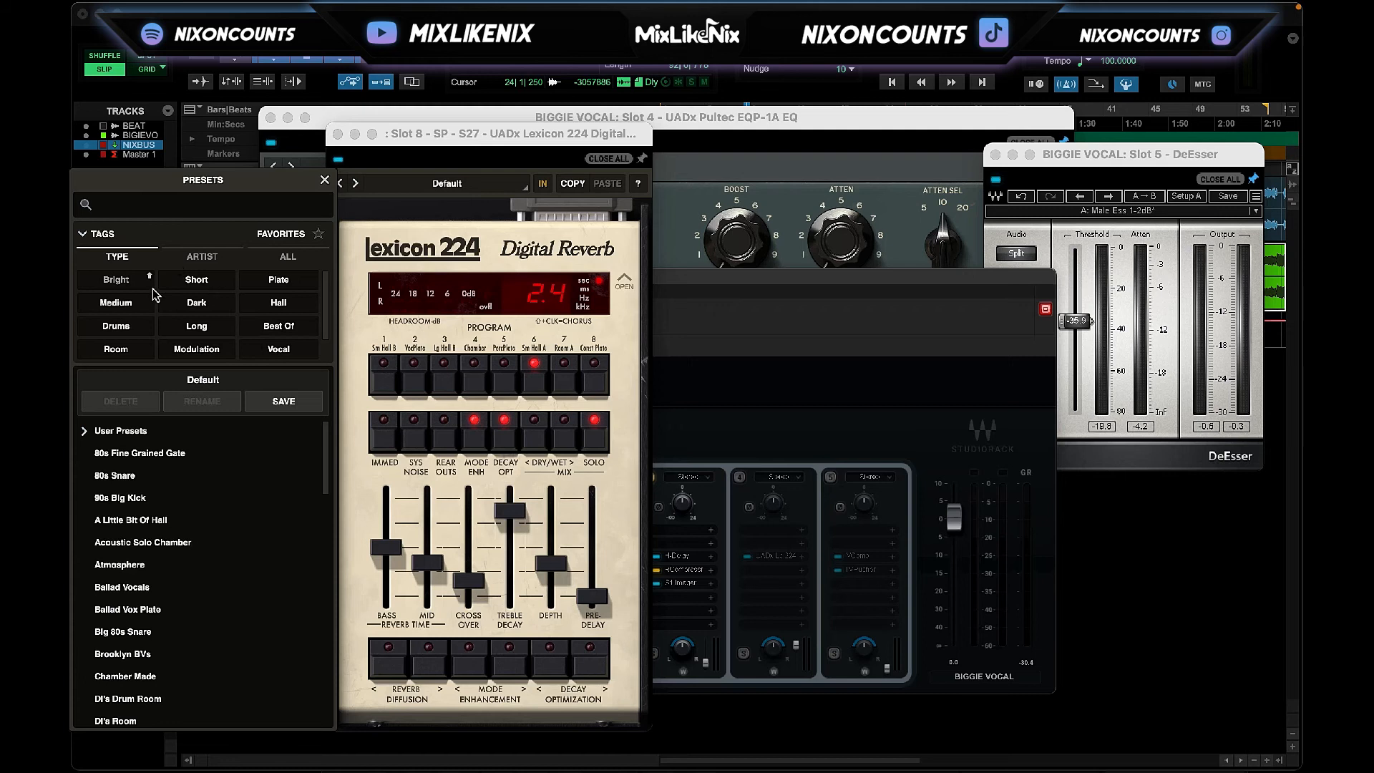
left_click(177, 295)
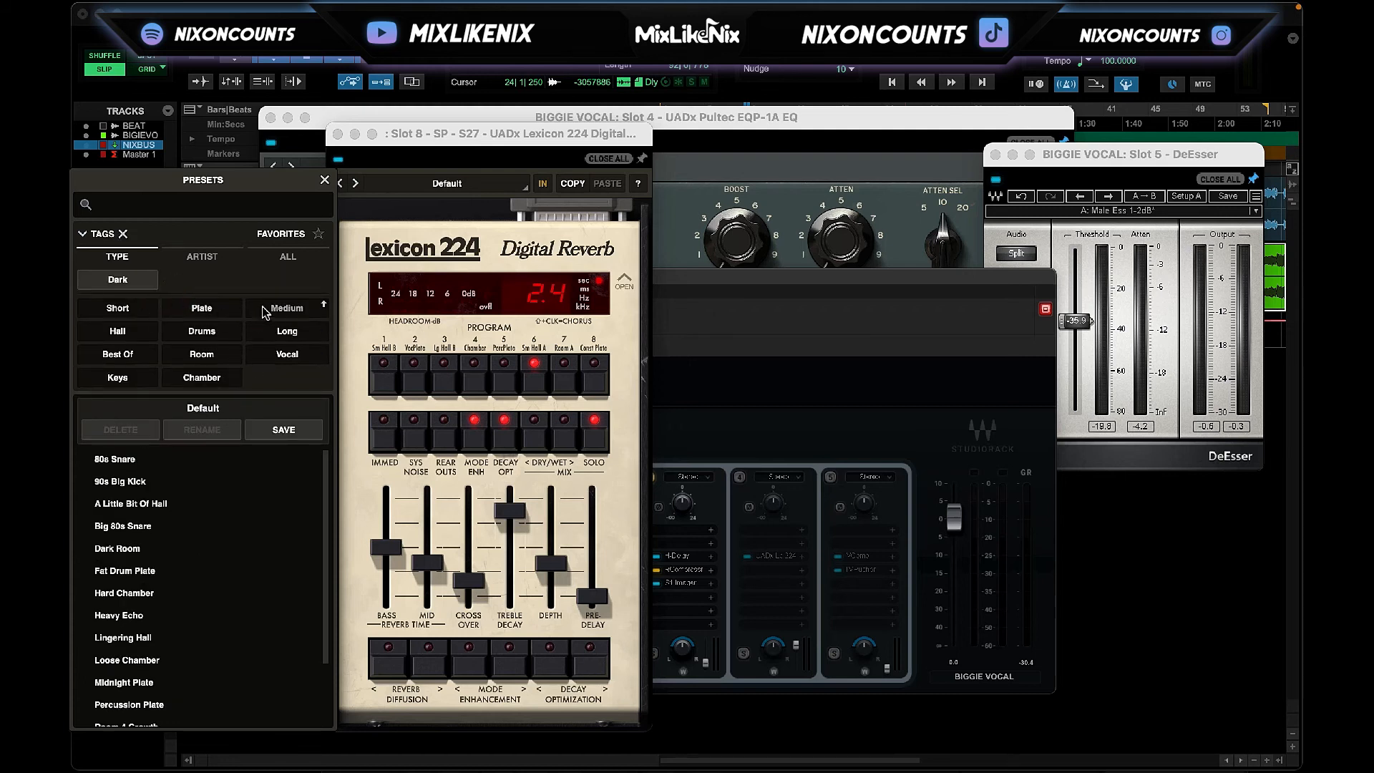
left_click(265, 307)
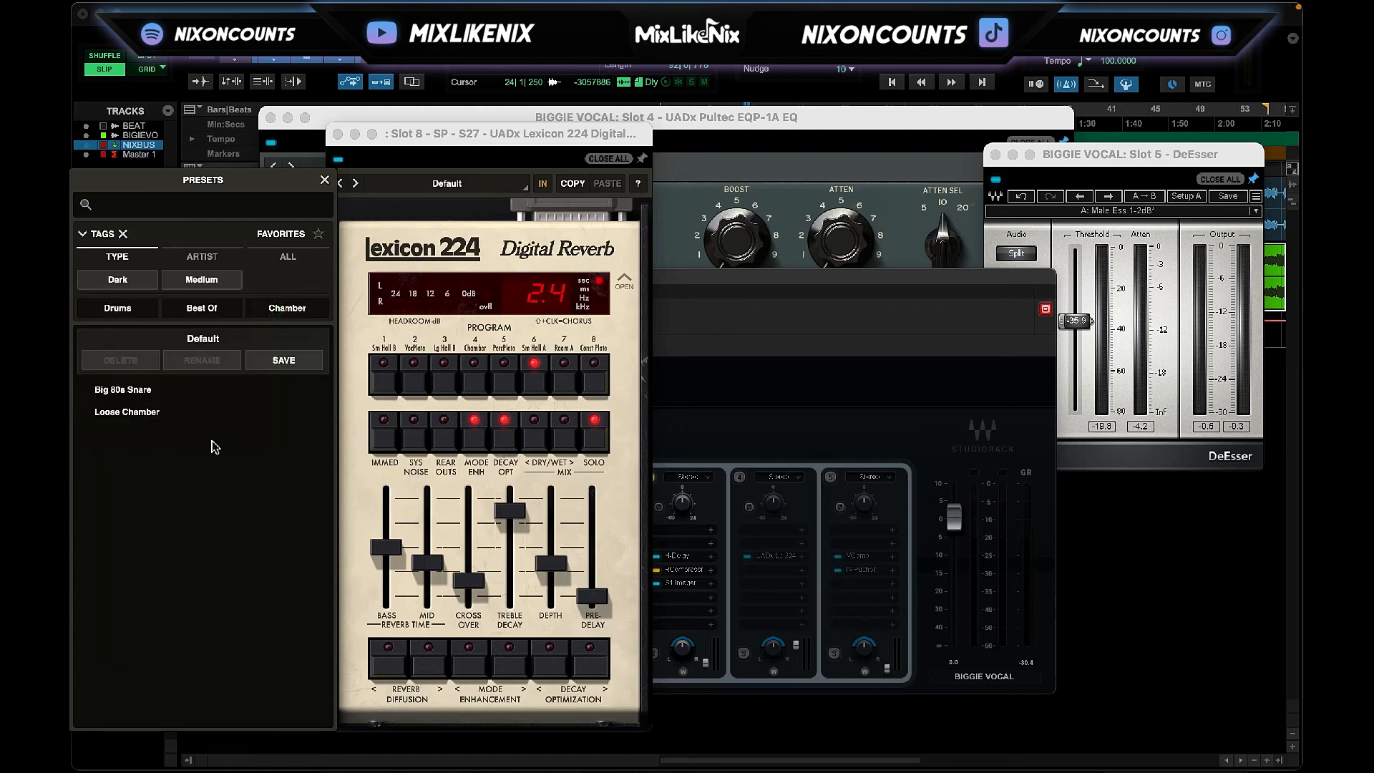
left_click(159, 414)
Start playback, switch on parallel chain 4 with the Lexicon reverb, and lower its fader slightly.
left_click(916, 71)
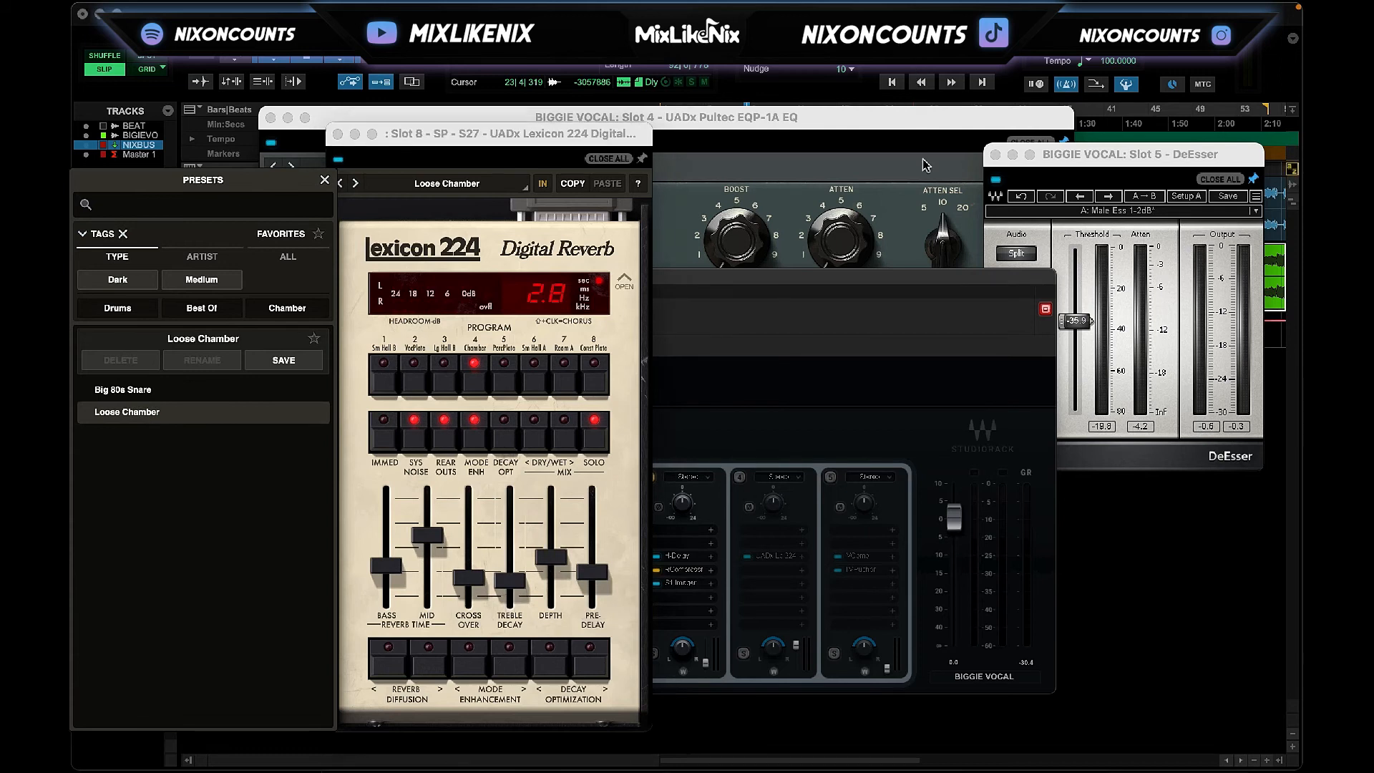
key("space")
left_click(736, 476)
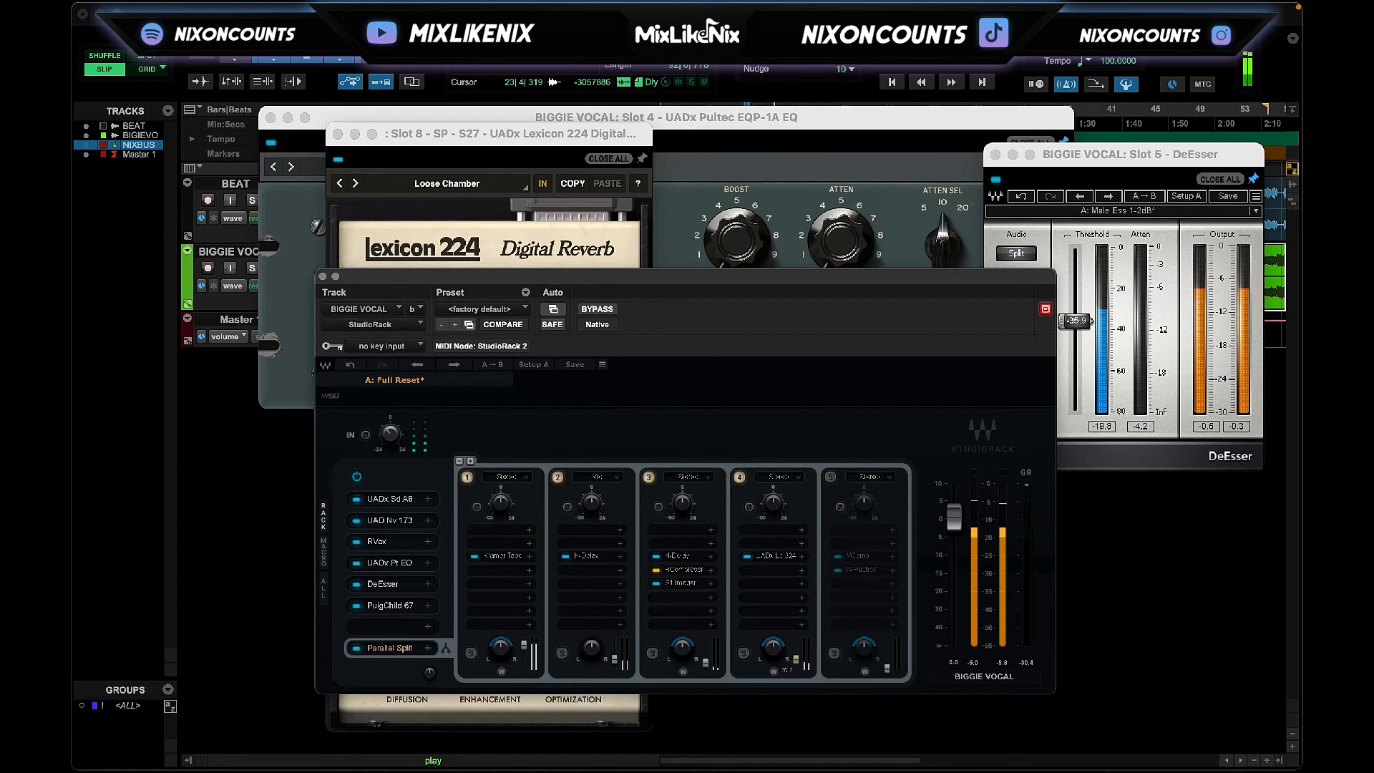
Compare the whole rack bypassed and active during playback, setting the rack's output fader to -1.4 dB.
left_click(357, 477)
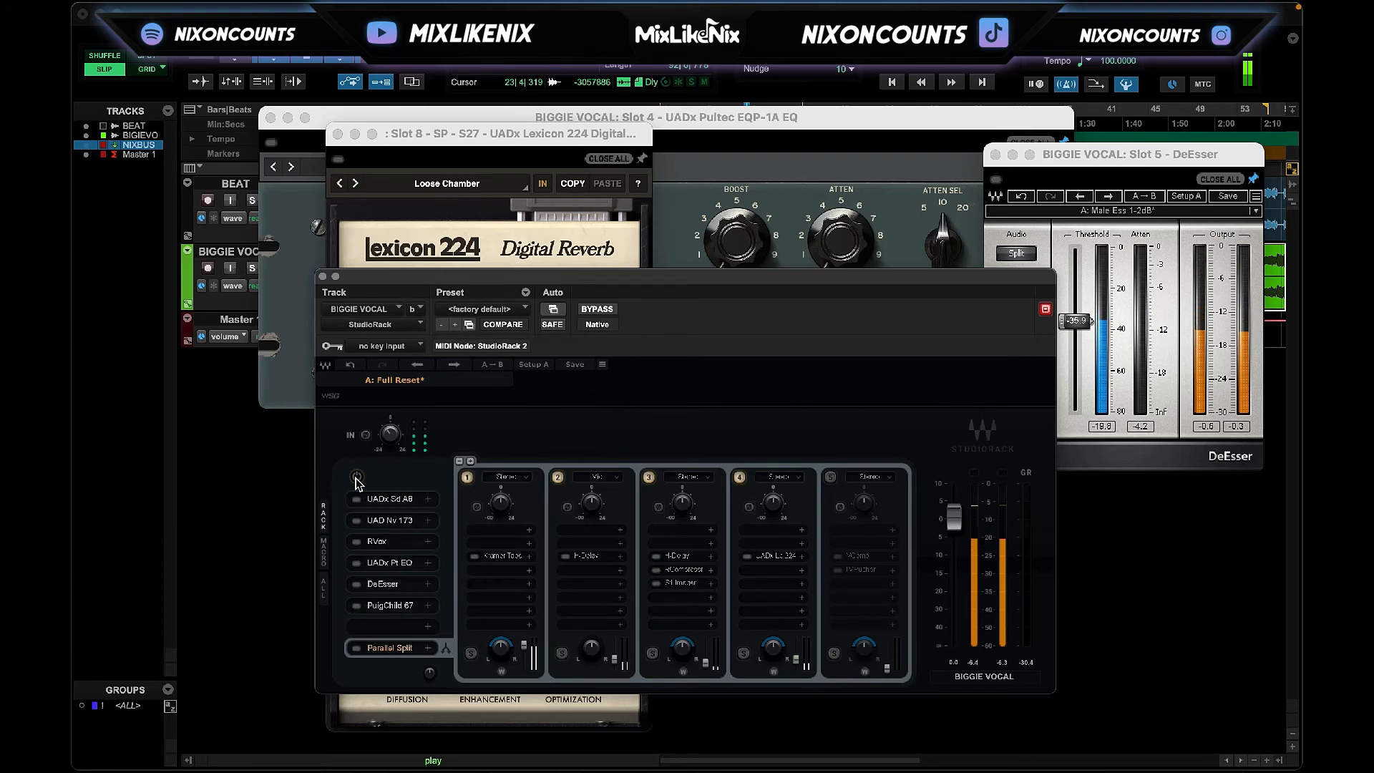
left_click(356, 477)
left_click_drag(948, 518, 948, 518)
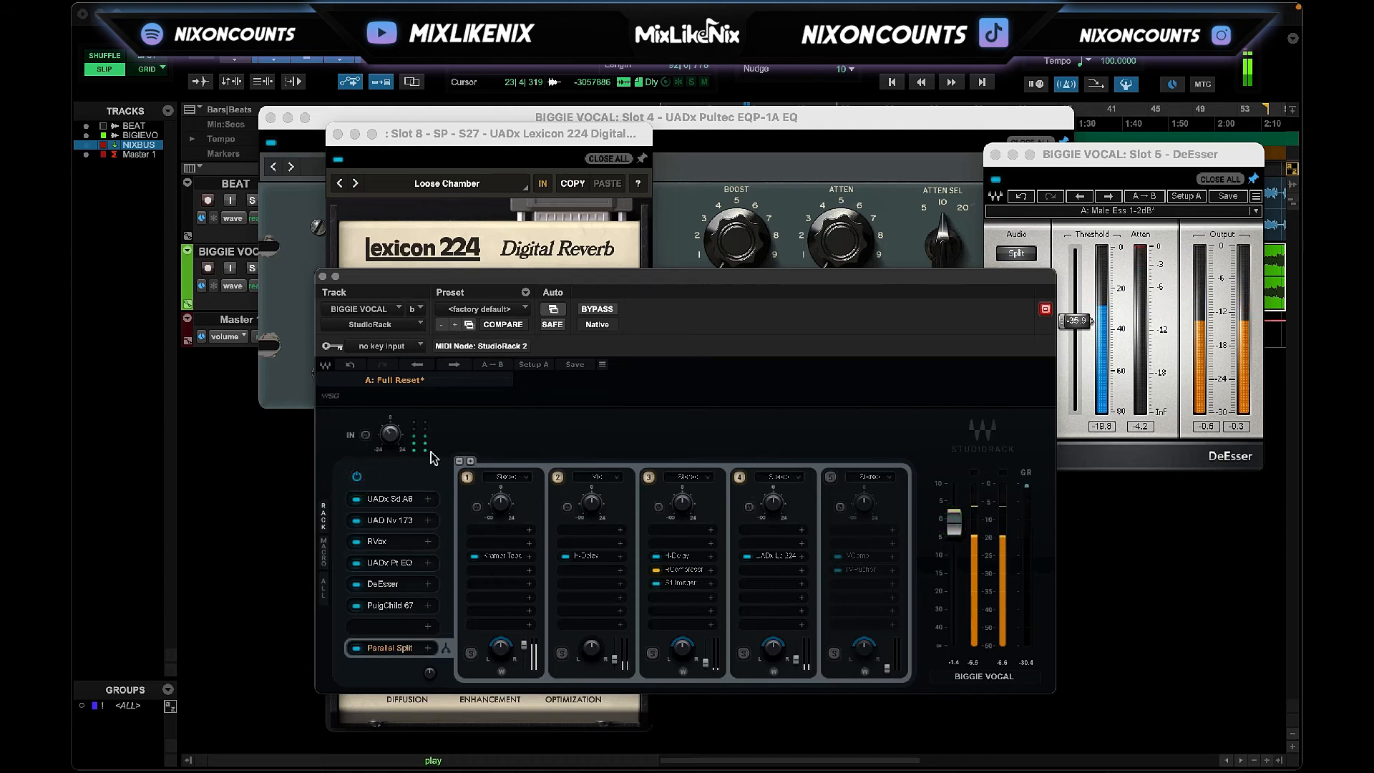
left_click(357, 478)
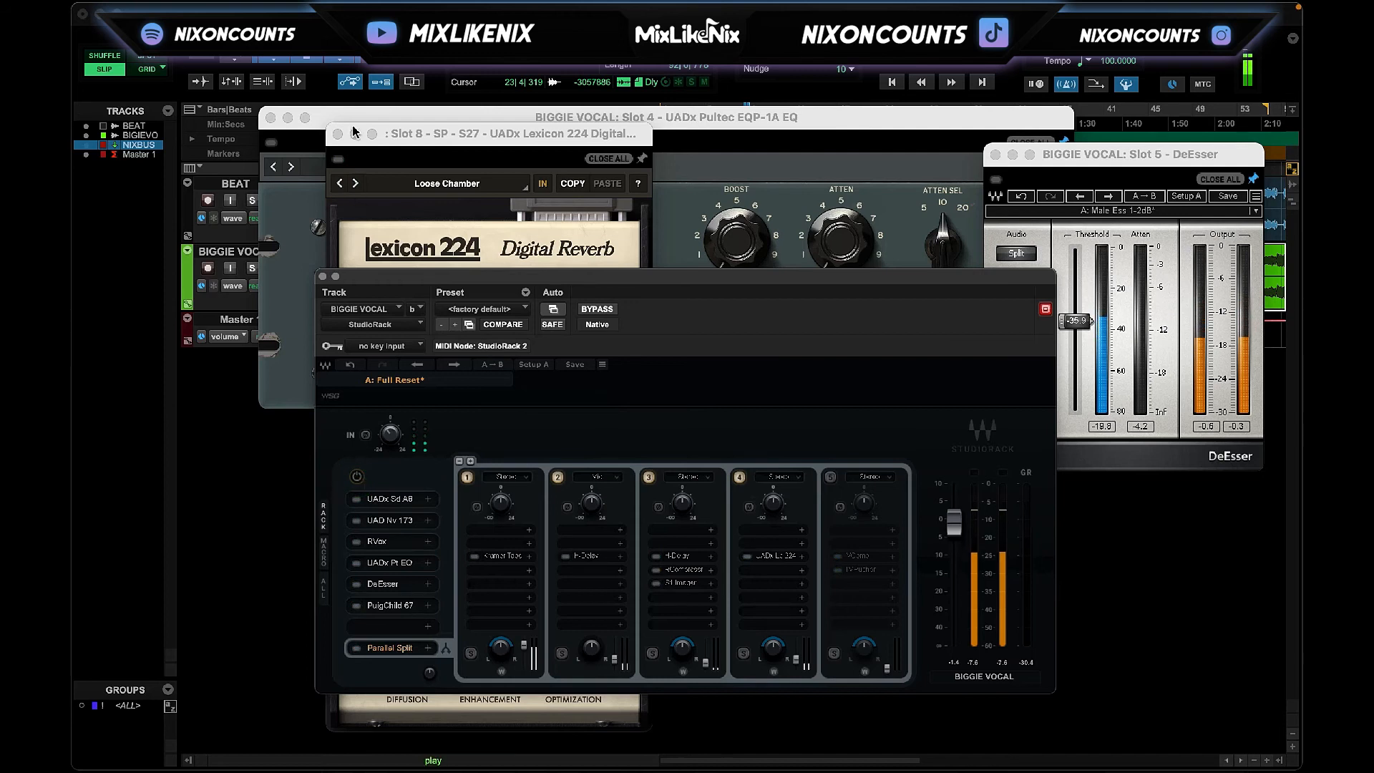
Close the Lexicon, Pultec and DeEsser windows, and restart playback around 2:00 with StudioRack moved clear of the tracks.
left_click(337, 134)
left_click(270, 117)
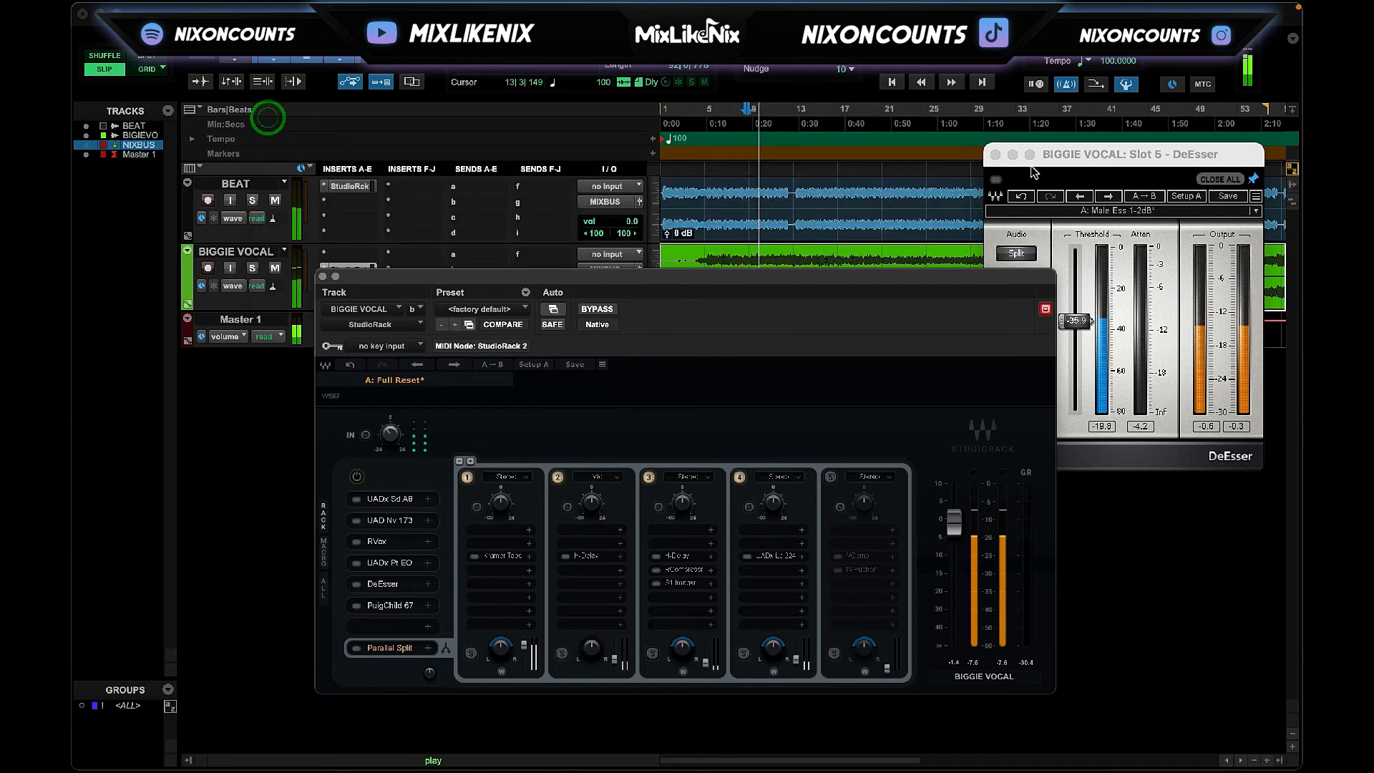
left_click(995, 155)
scroll(1140, 407, "right", 10)
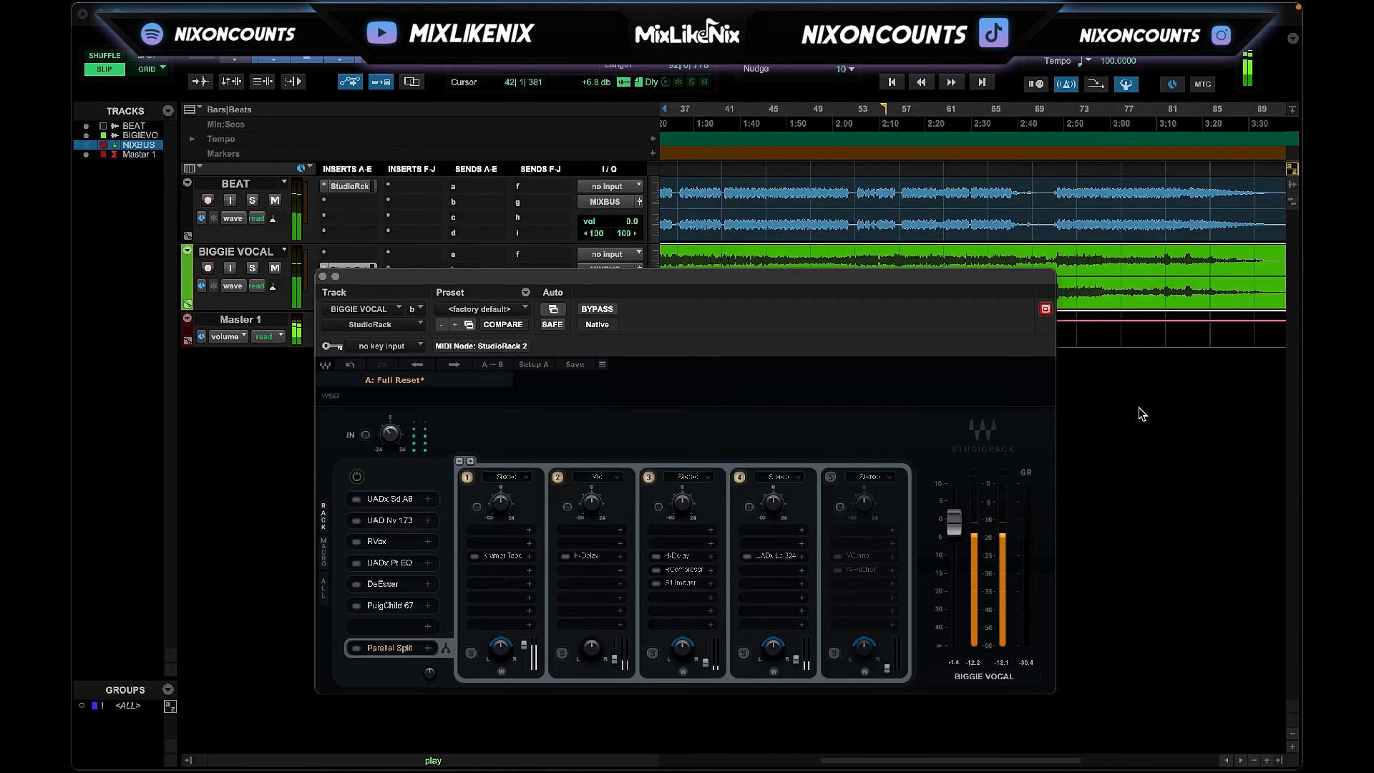
left_click(868, 117)
left_click(850, 115)
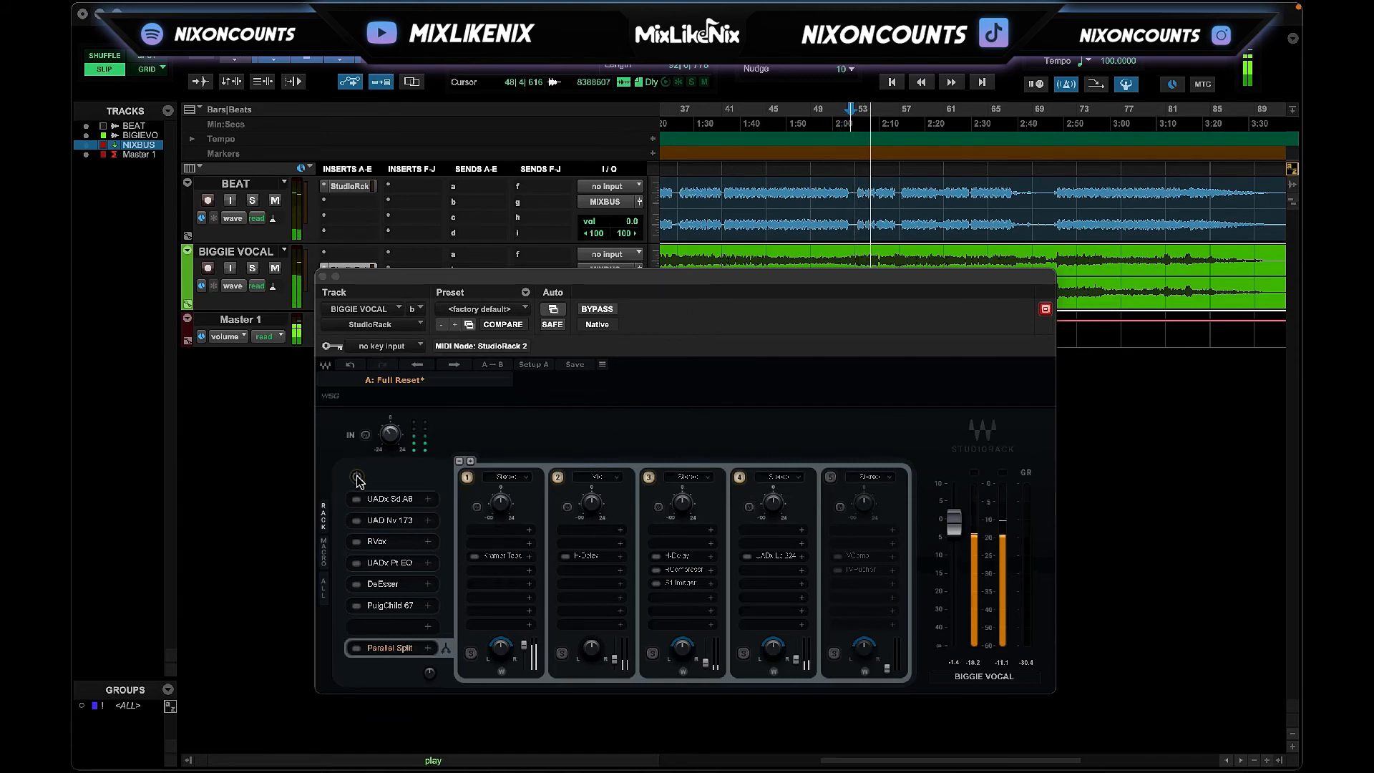
left_click_drag(636, 274, 637, 333)
Reactivate the rack, compare it against bypass during playback, and reduce its output fader to -2.0 dB.
left_click(355, 530)
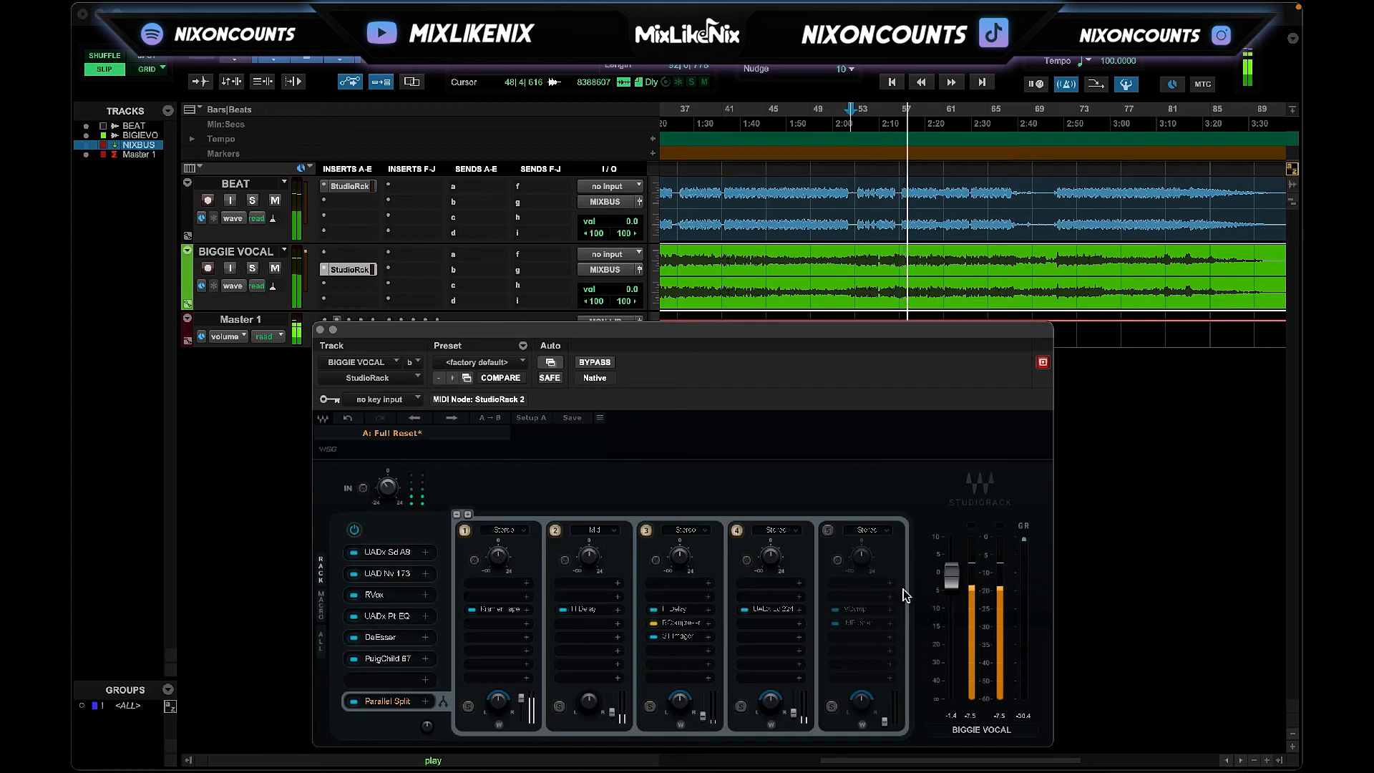
left_click_drag(947, 580, 947, 582)
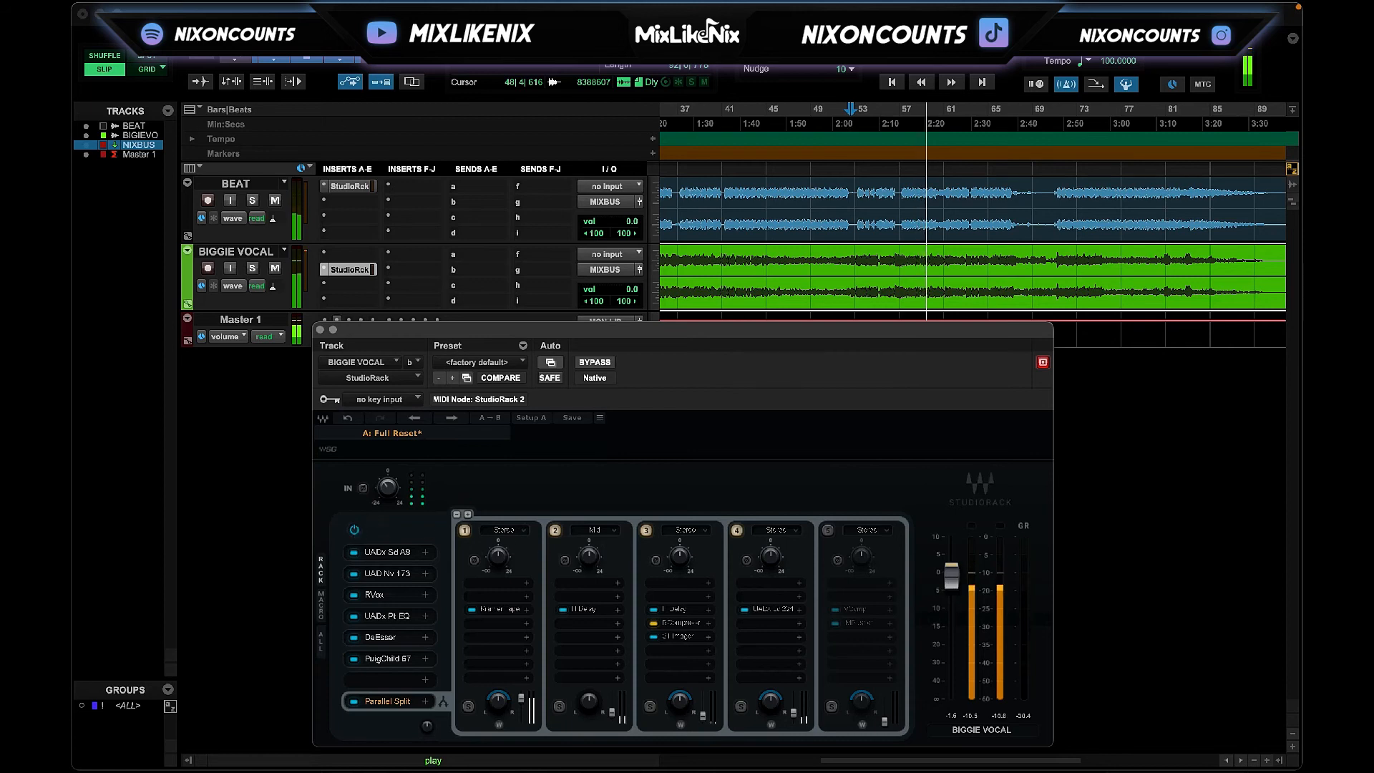
left_click(355, 532)
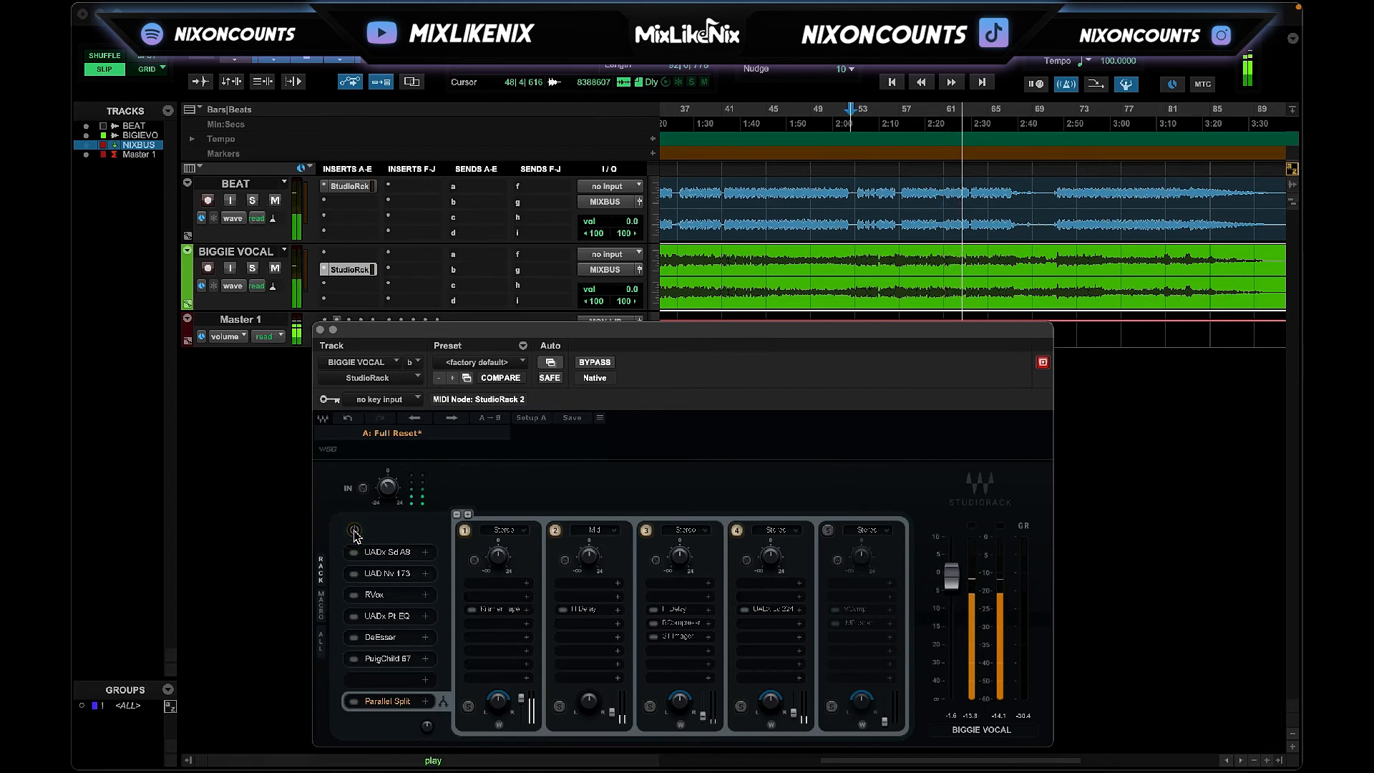
left_click(355, 531)
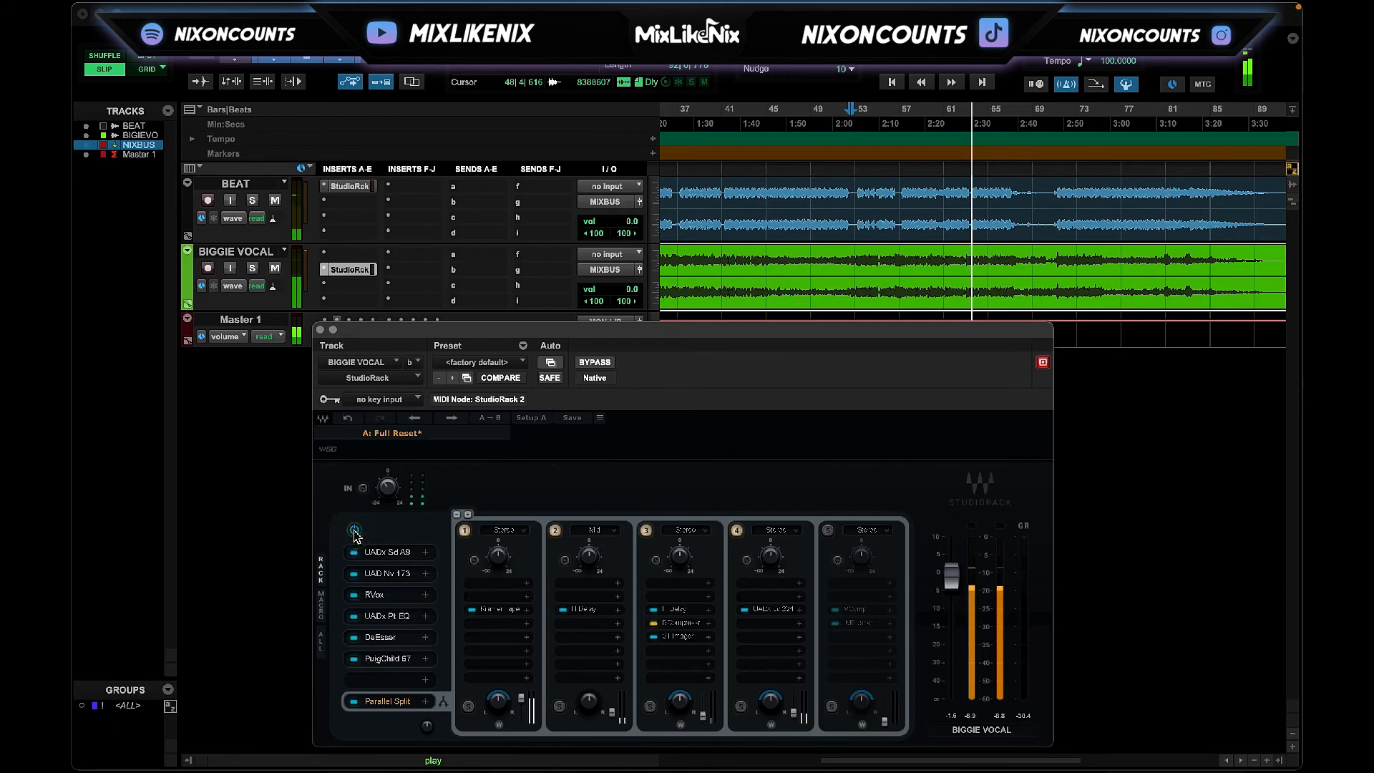
left_click_drag(951, 577, 951, 579)
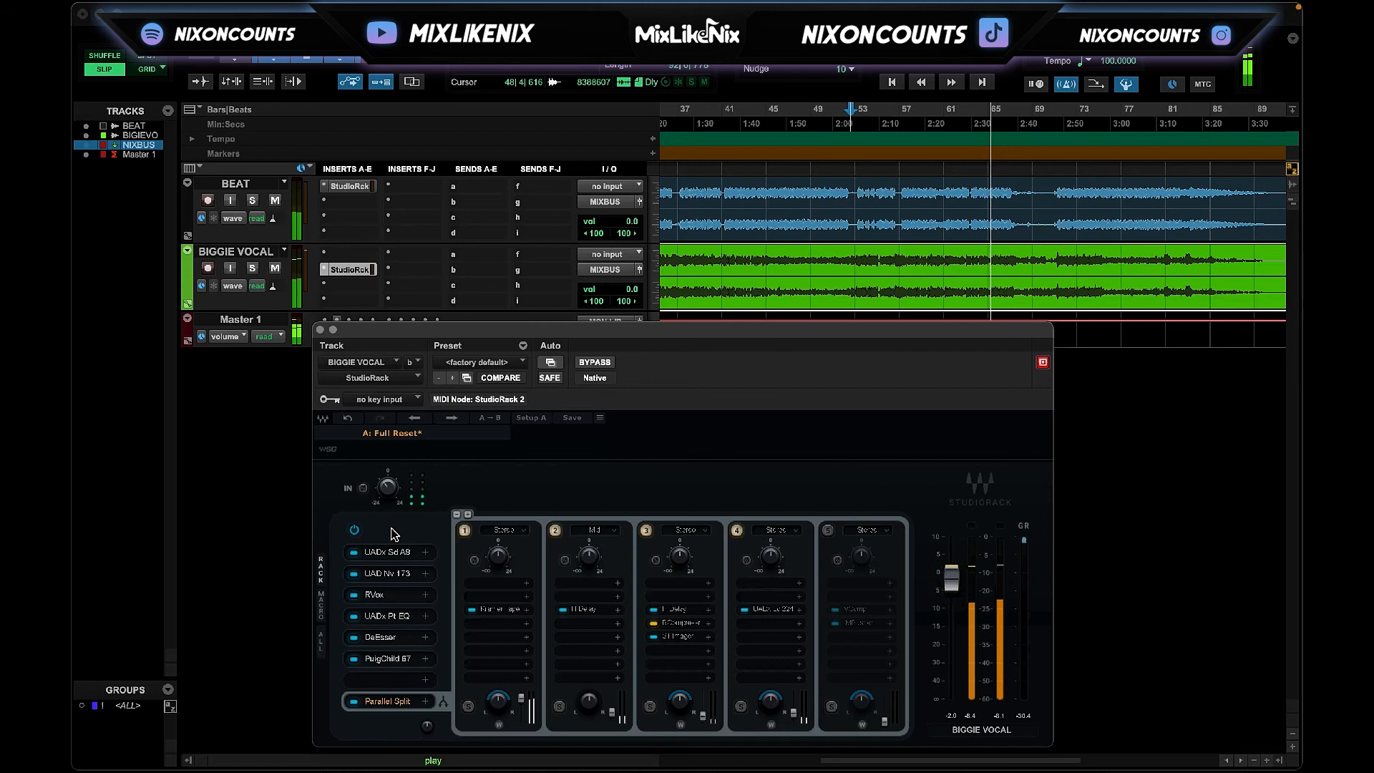
Replay the passage just after 2:00, compare the vocal with the rack bypassed and active, and stop playback.
left_click(857, 120)
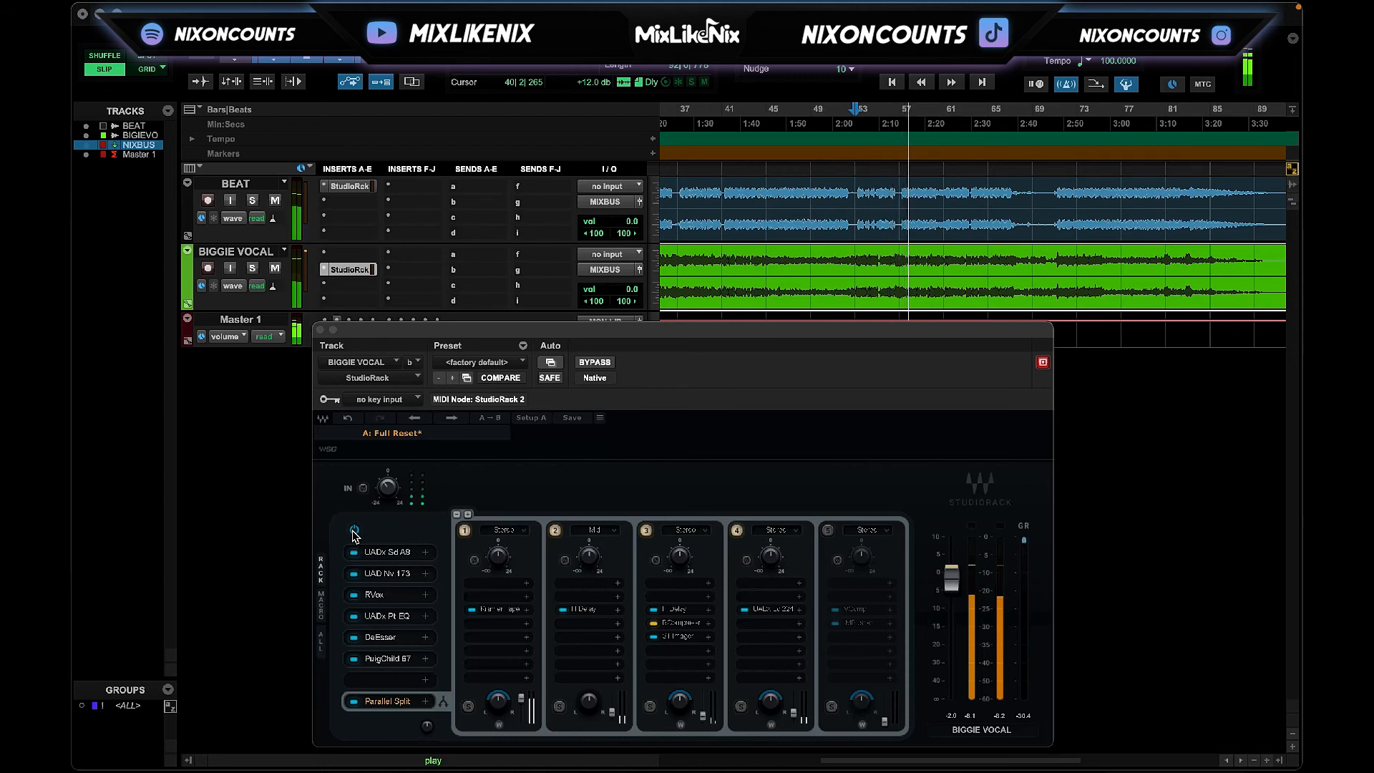
left_click(355, 531)
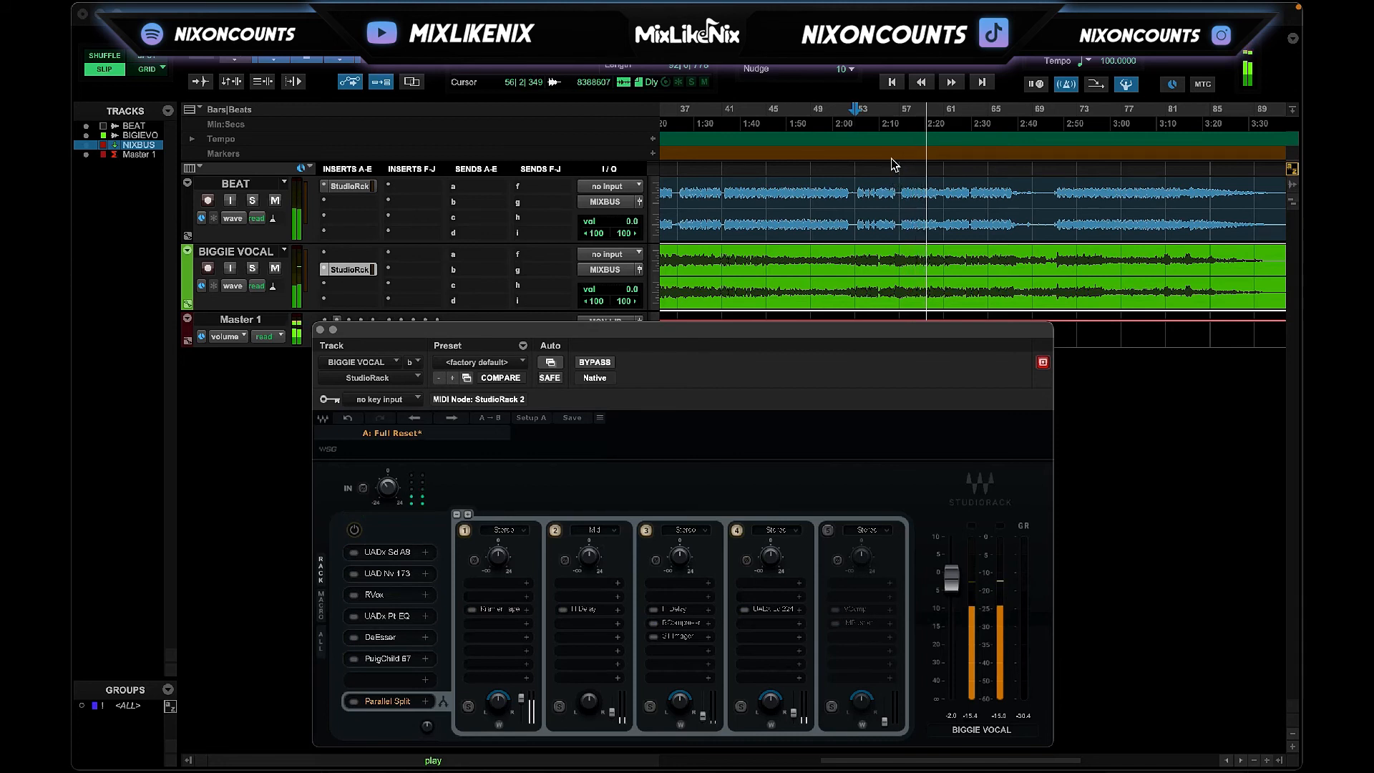
left_click(355, 531)
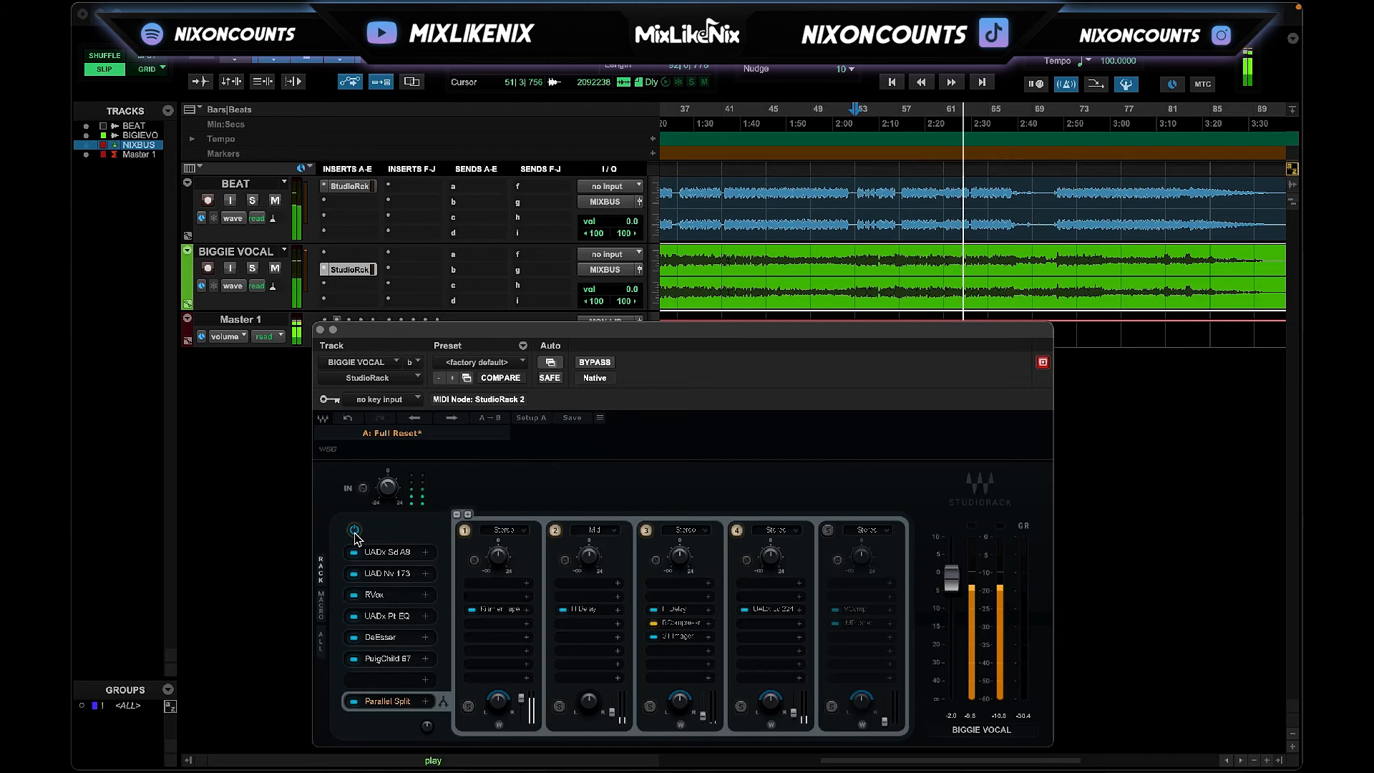
left_click(925, 72)
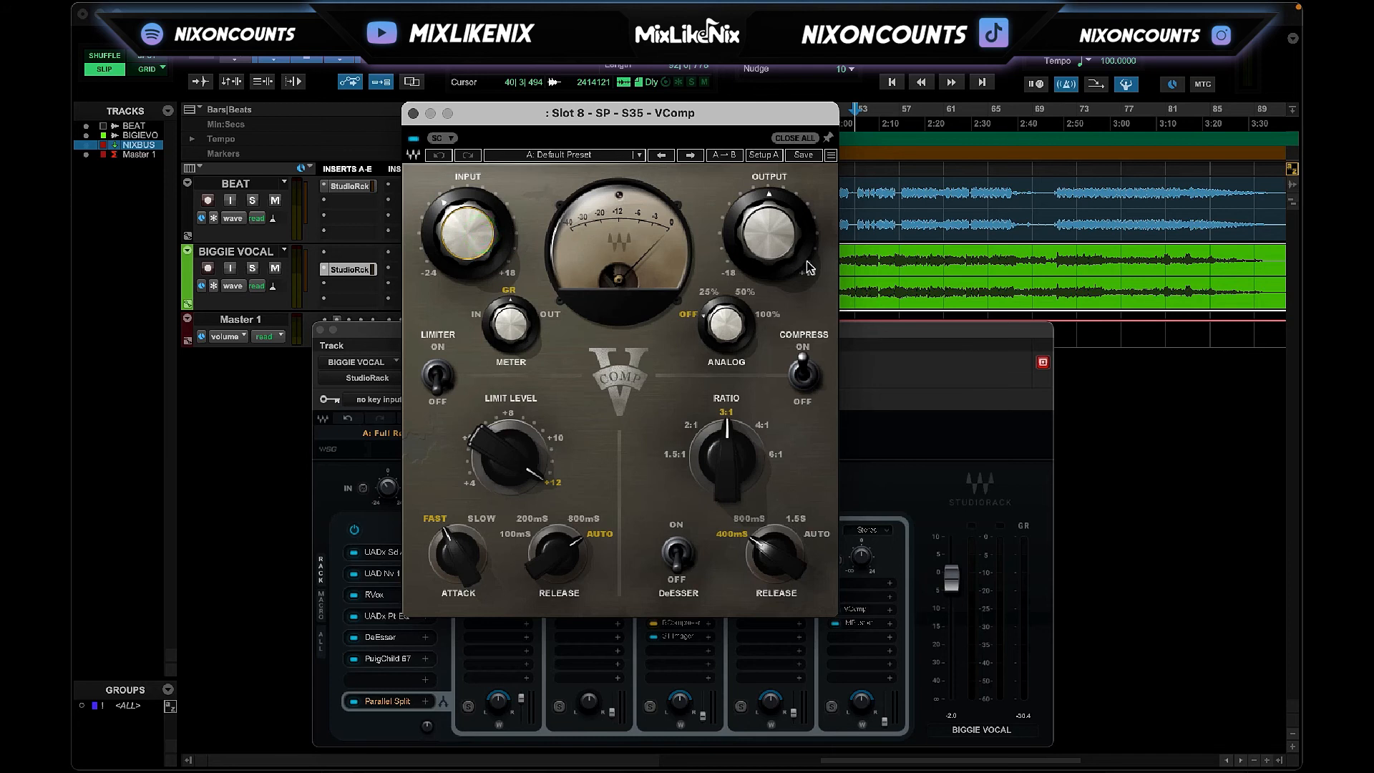
Move the VComp window clear of the timeline and play the song from about 2:00.
left_click_drag(729, 109, 593, 136)
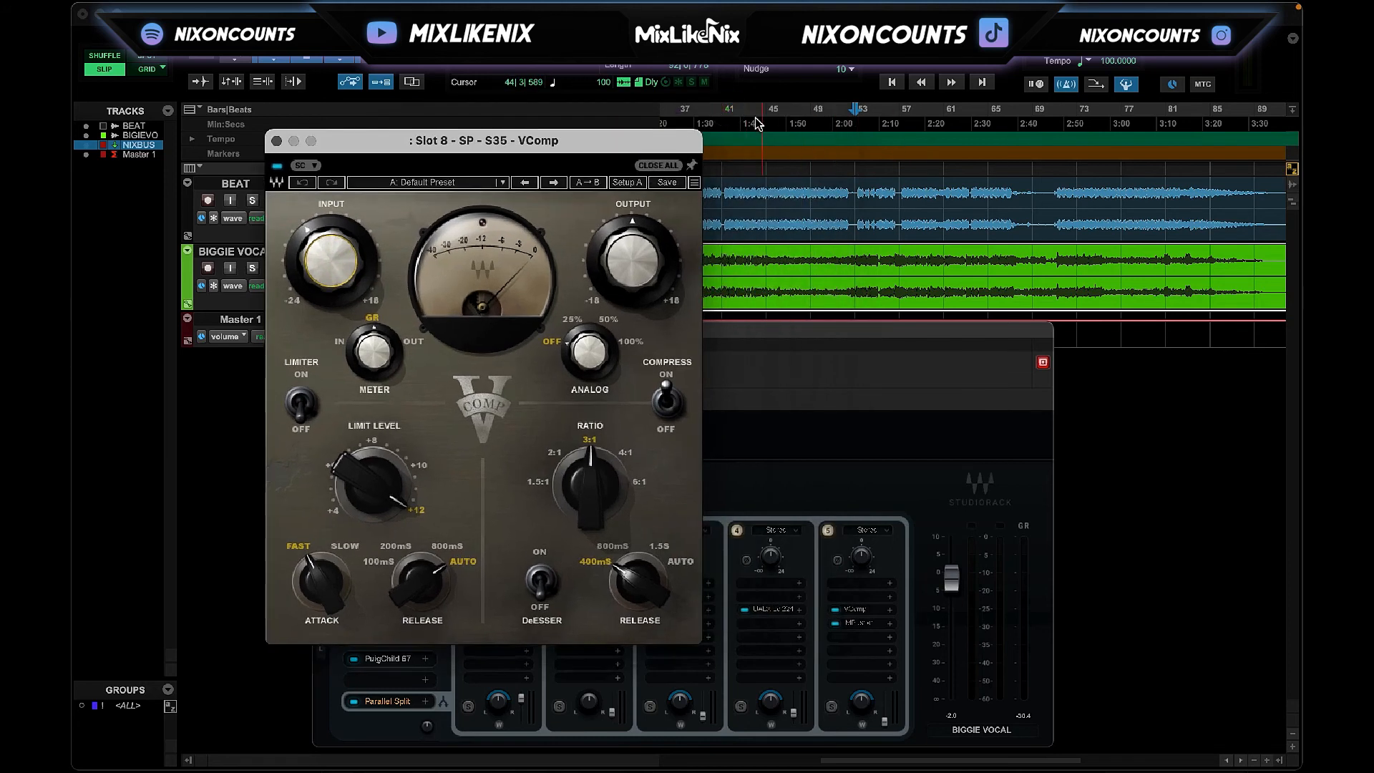
left_click(729, 110)
left_click(846, 114)
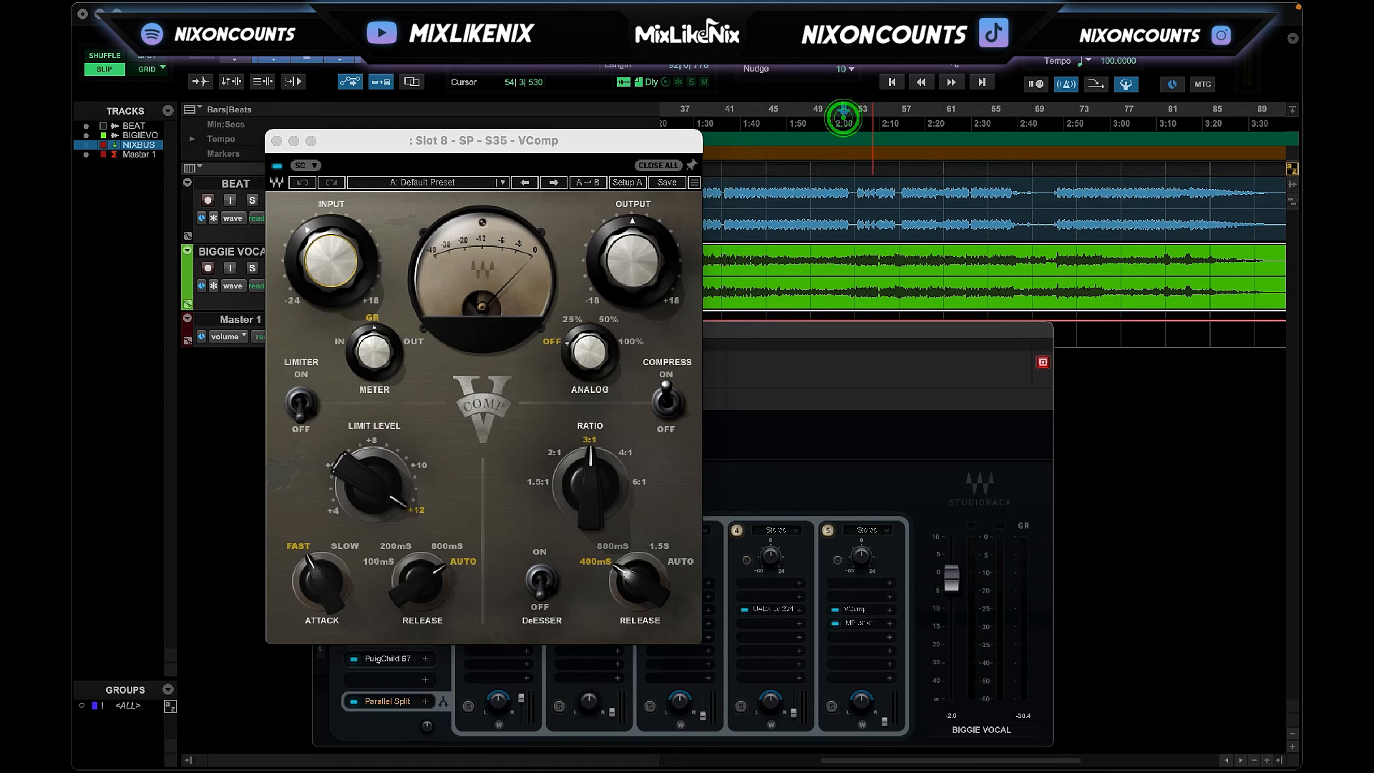
key("space")
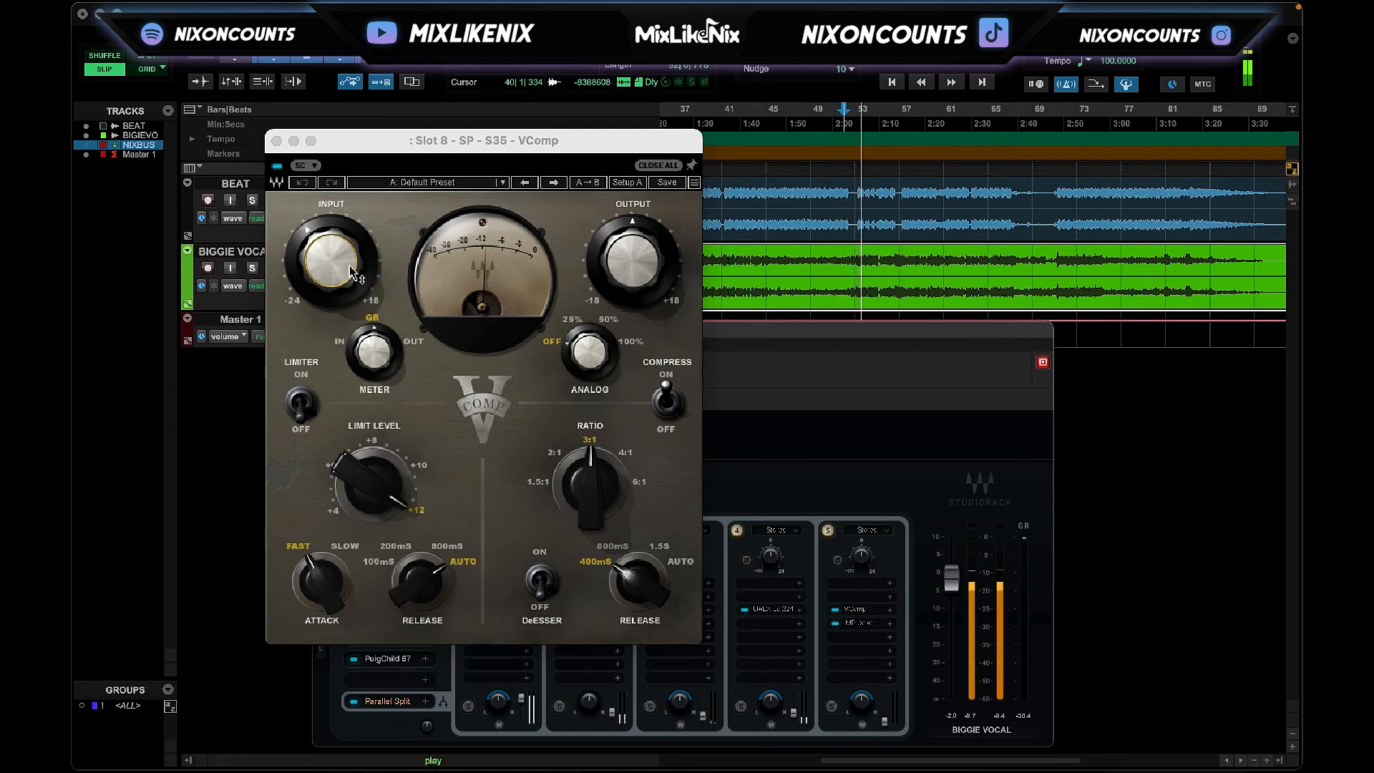
Lower VComp's input during playback, try a 6:1 ratio, and check the level fader of parallel chain 5.
left_click_drag(350, 273, 350, 293)
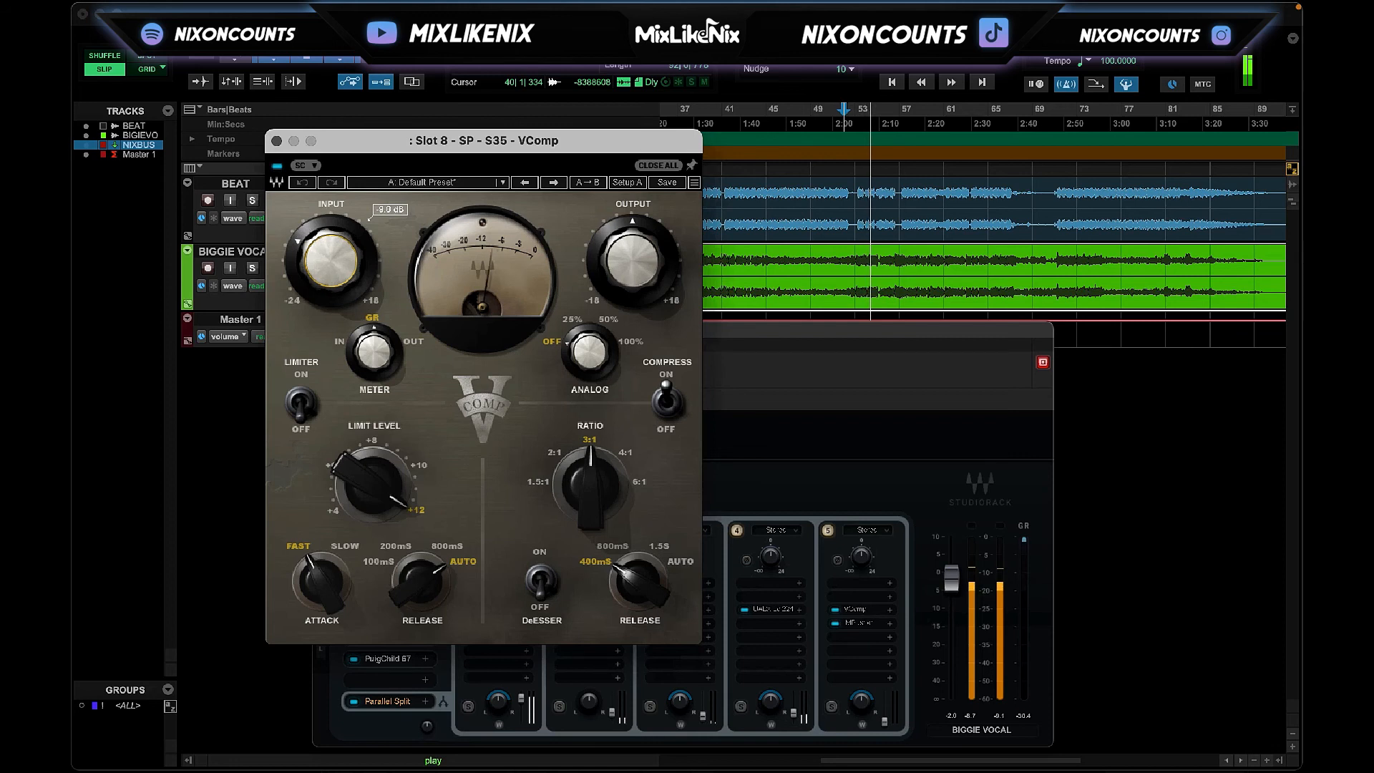
mouse_move(590, 485)
left_mouse_down()
mouse_move(590, 515)
mouse_move(590, 458)
left_mouse_up()
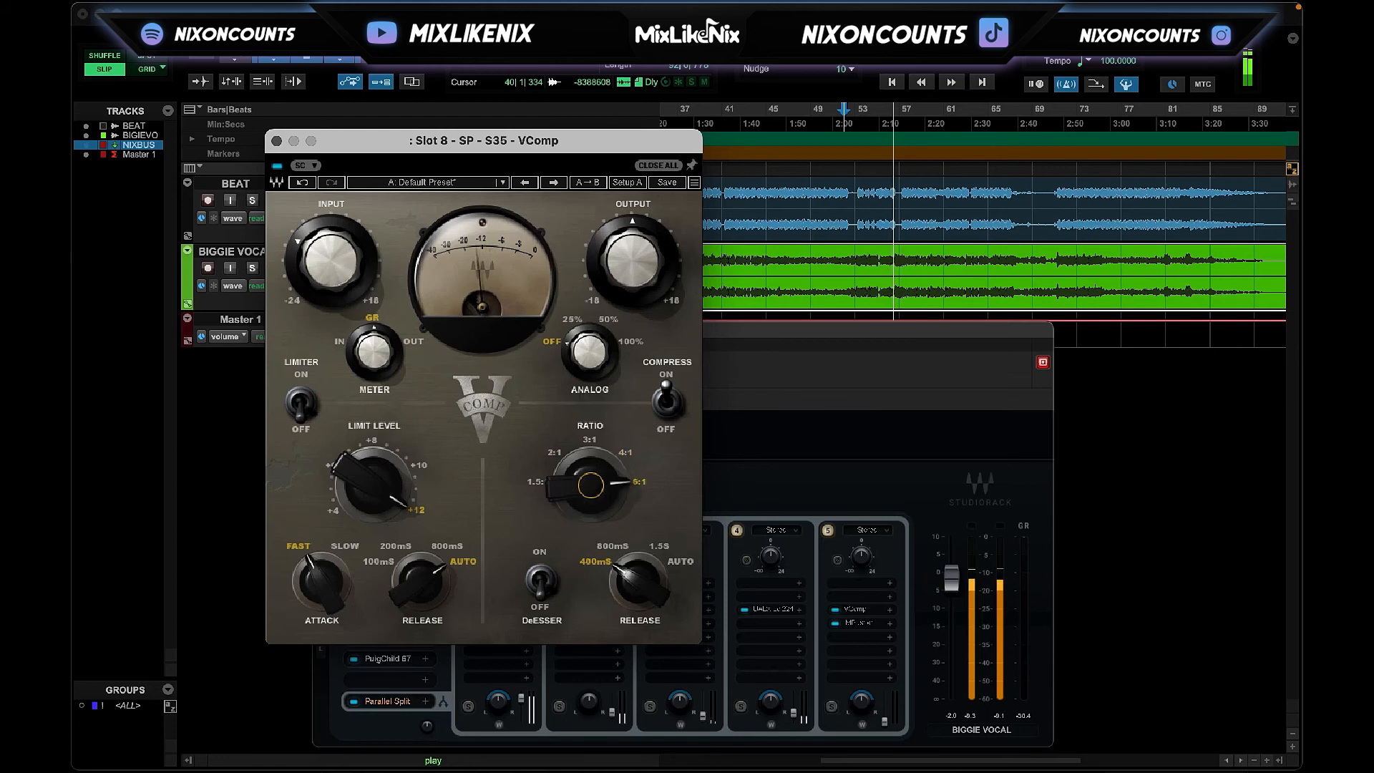
left_click(886, 727)
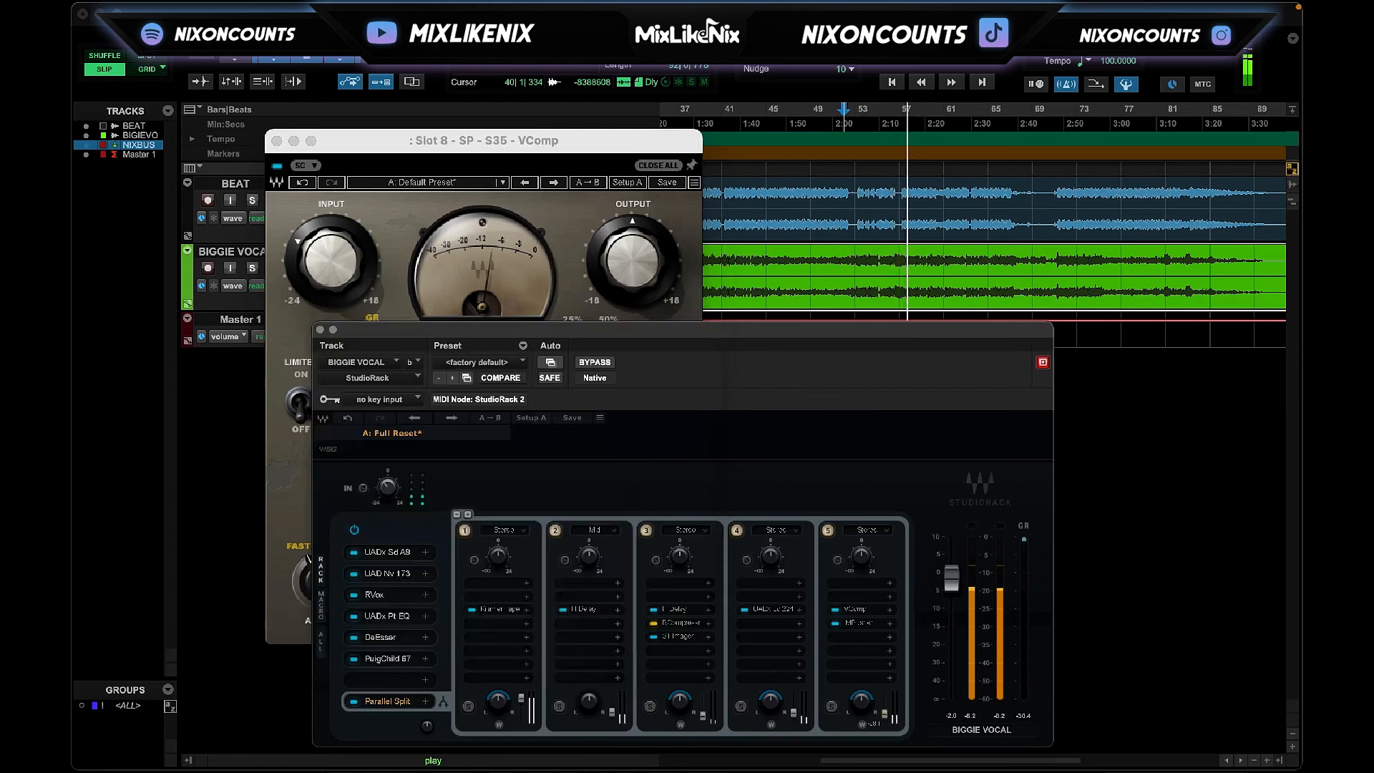
Reduce VComp's input further and set its ratio to 1.5:1, keeping the compressor release at 400 ms.
left_click(543, 278)
left_click_drag(587, 480, 587, 509)
left_click_drag(336, 270, 336, 287)
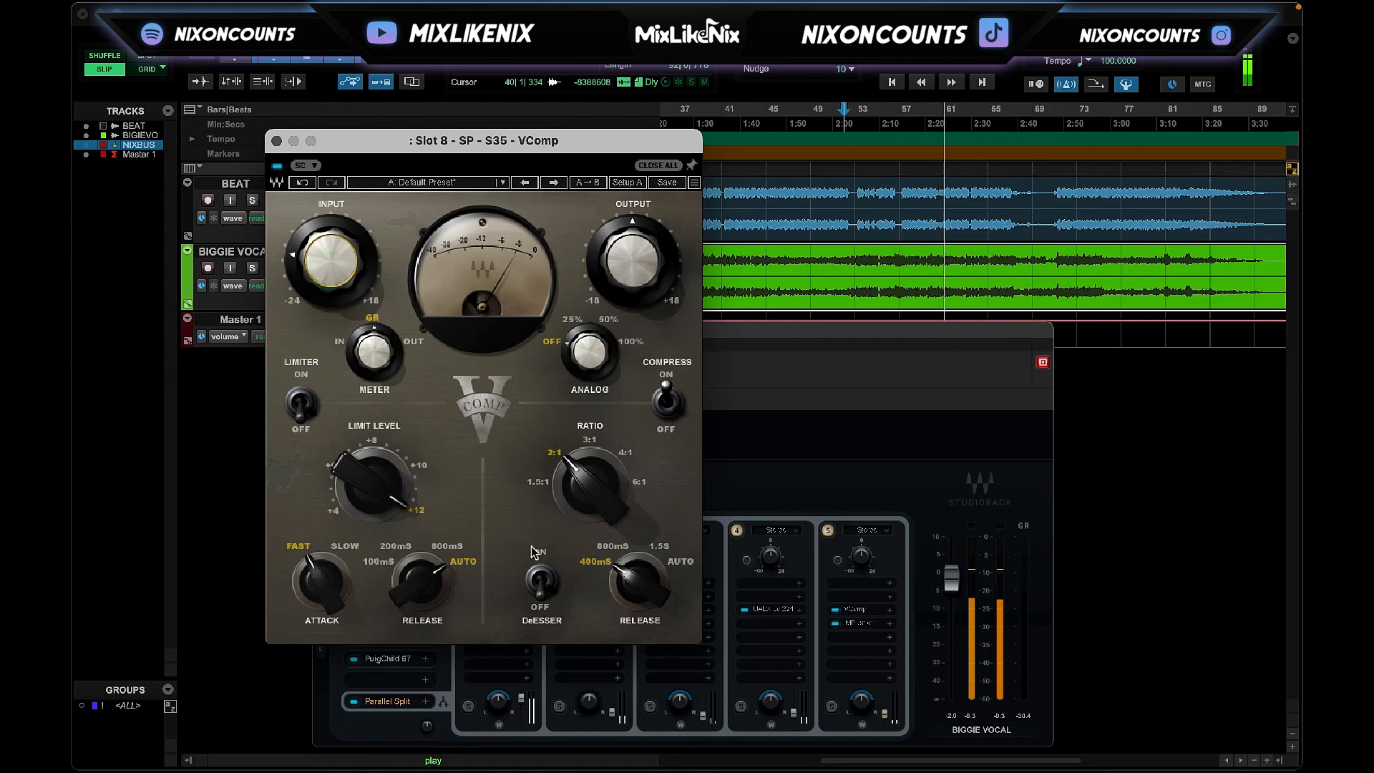
mouse_move(625, 593)
left_mouse_down()
mouse_move(625, 569)
mouse_move(625, 592)
left_mouse_up()
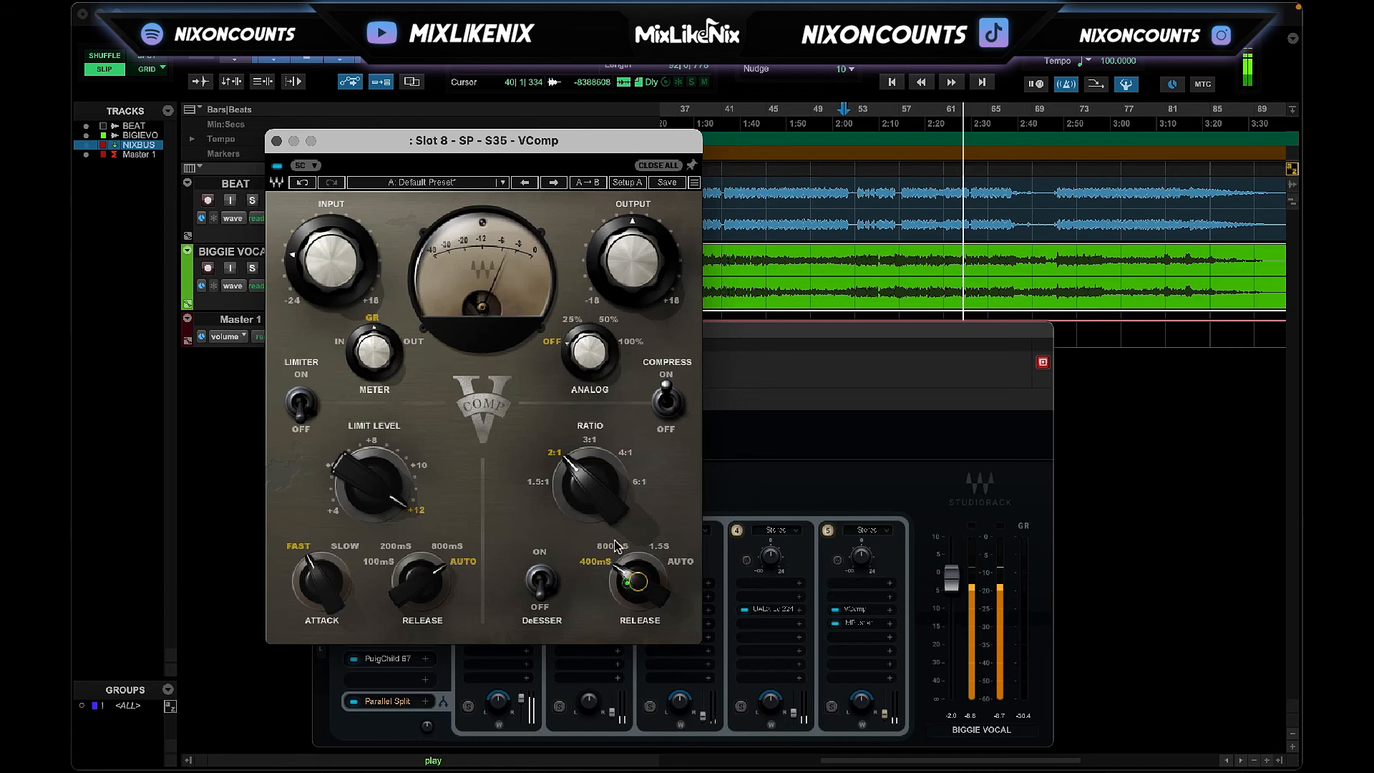
left_click_drag(590, 484, 590, 501)
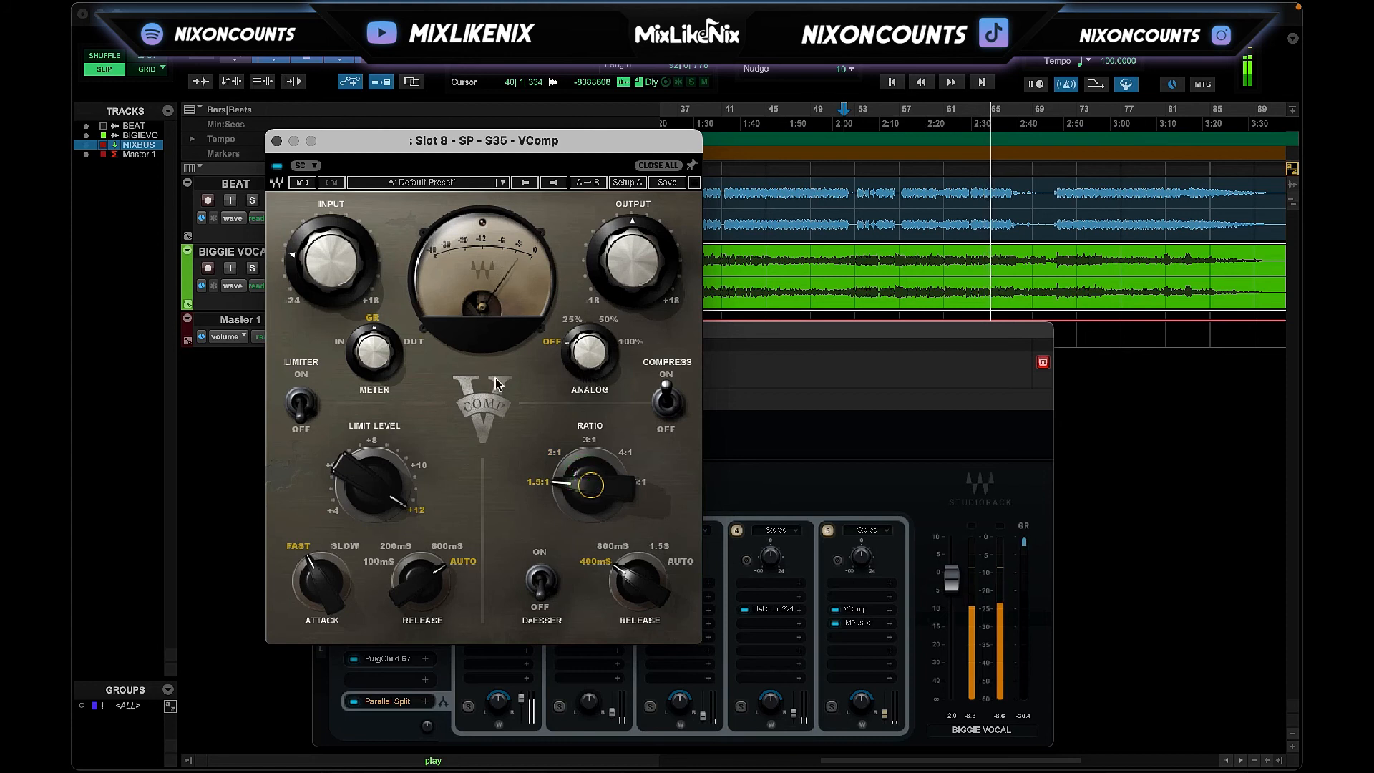
Switch parallel chain 5 off and on while replaying from about 2:10, and stop playback.
left_click(842, 538)
left_click(828, 531)
left_click(829, 531)
left_click(884, 122)
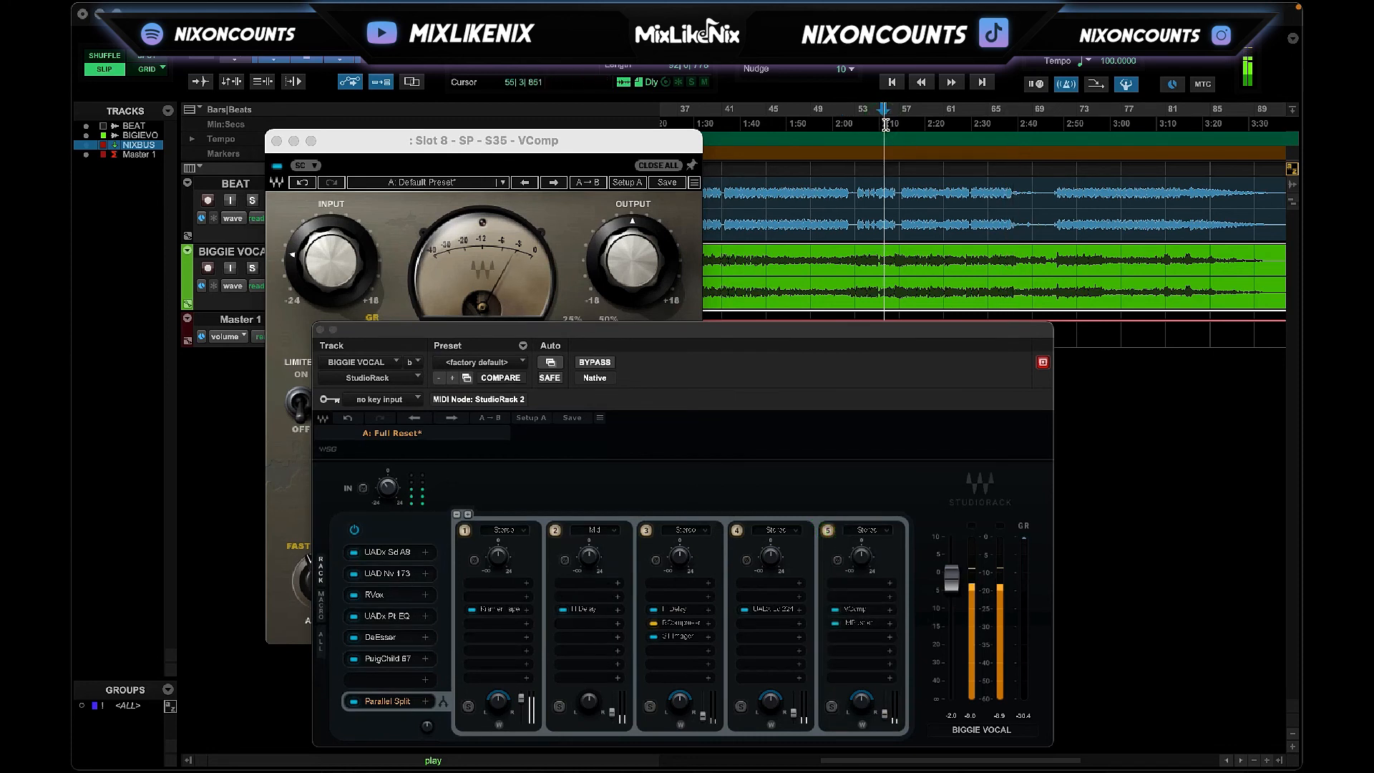
left_click(828, 531)
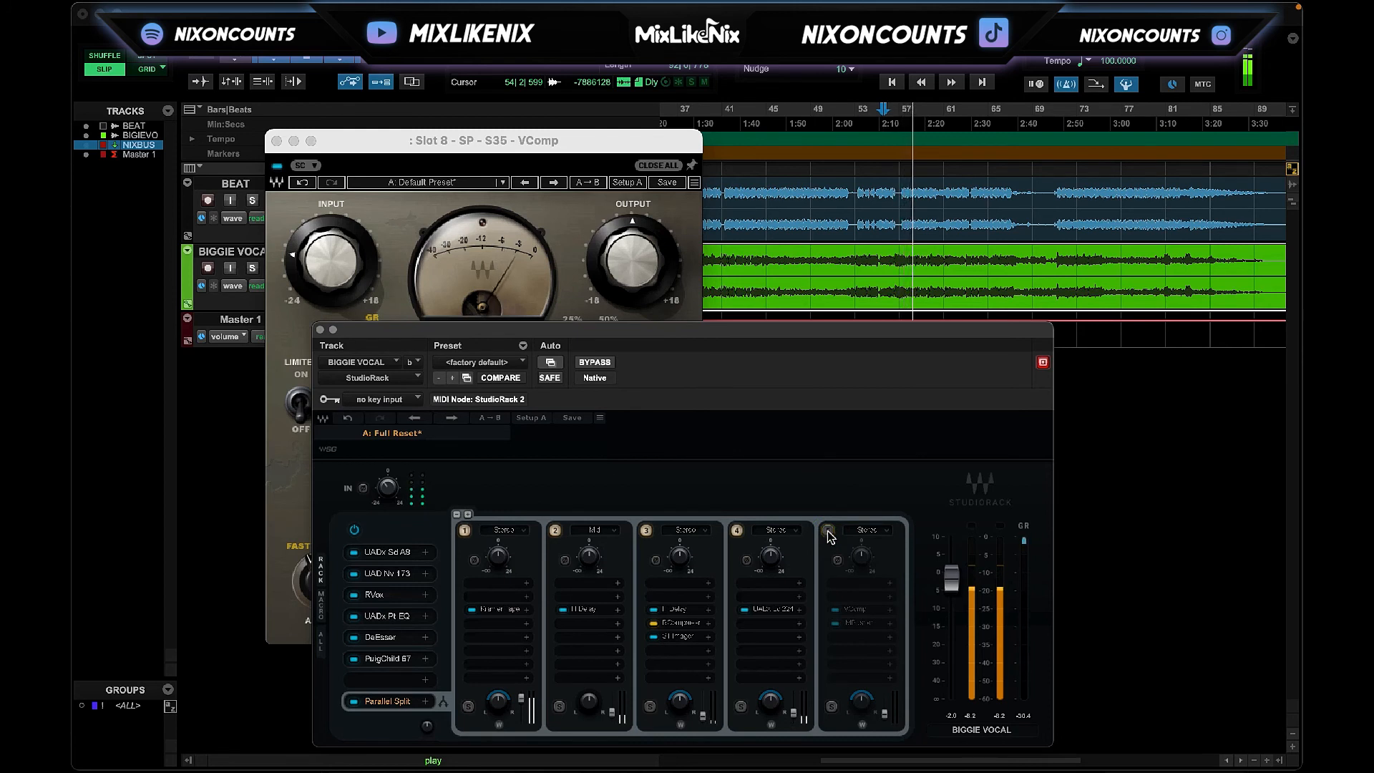
left_click(829, 533)
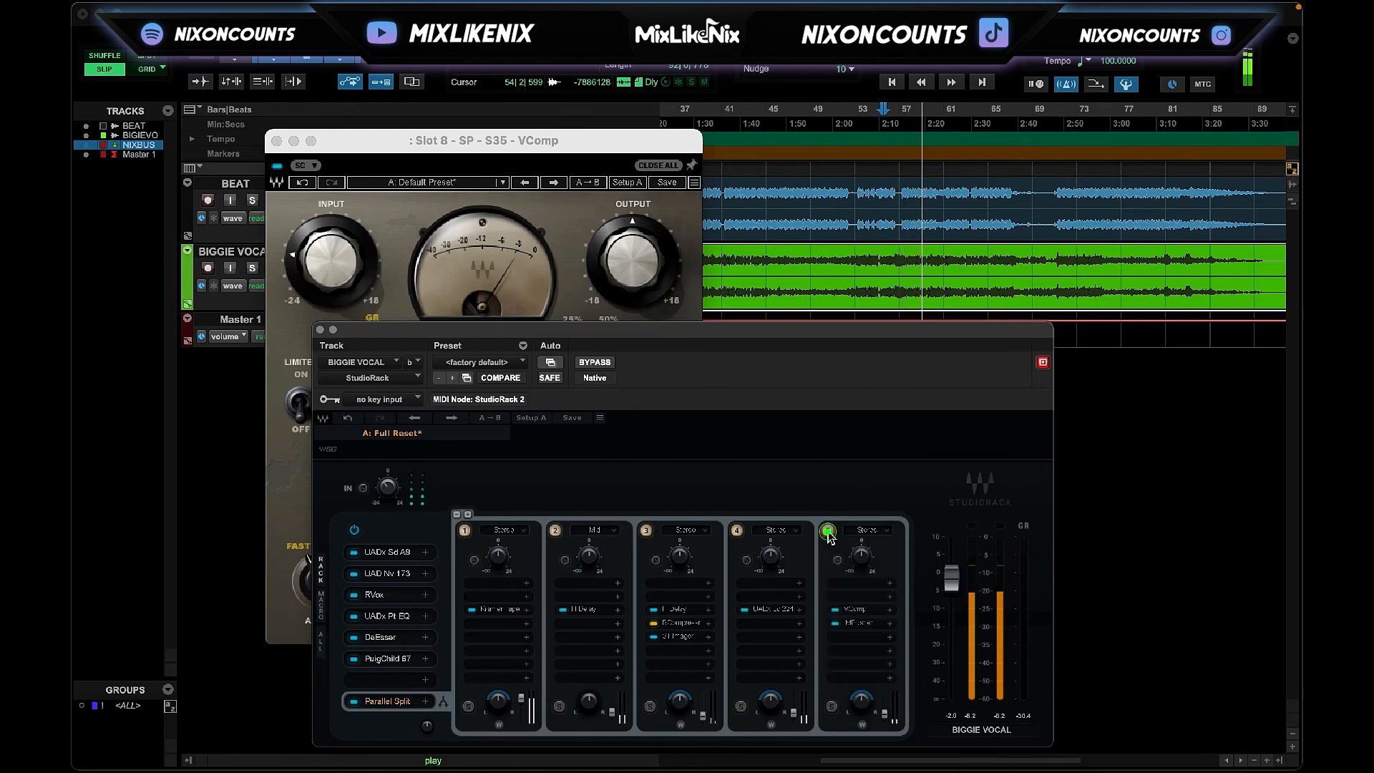
key("space")
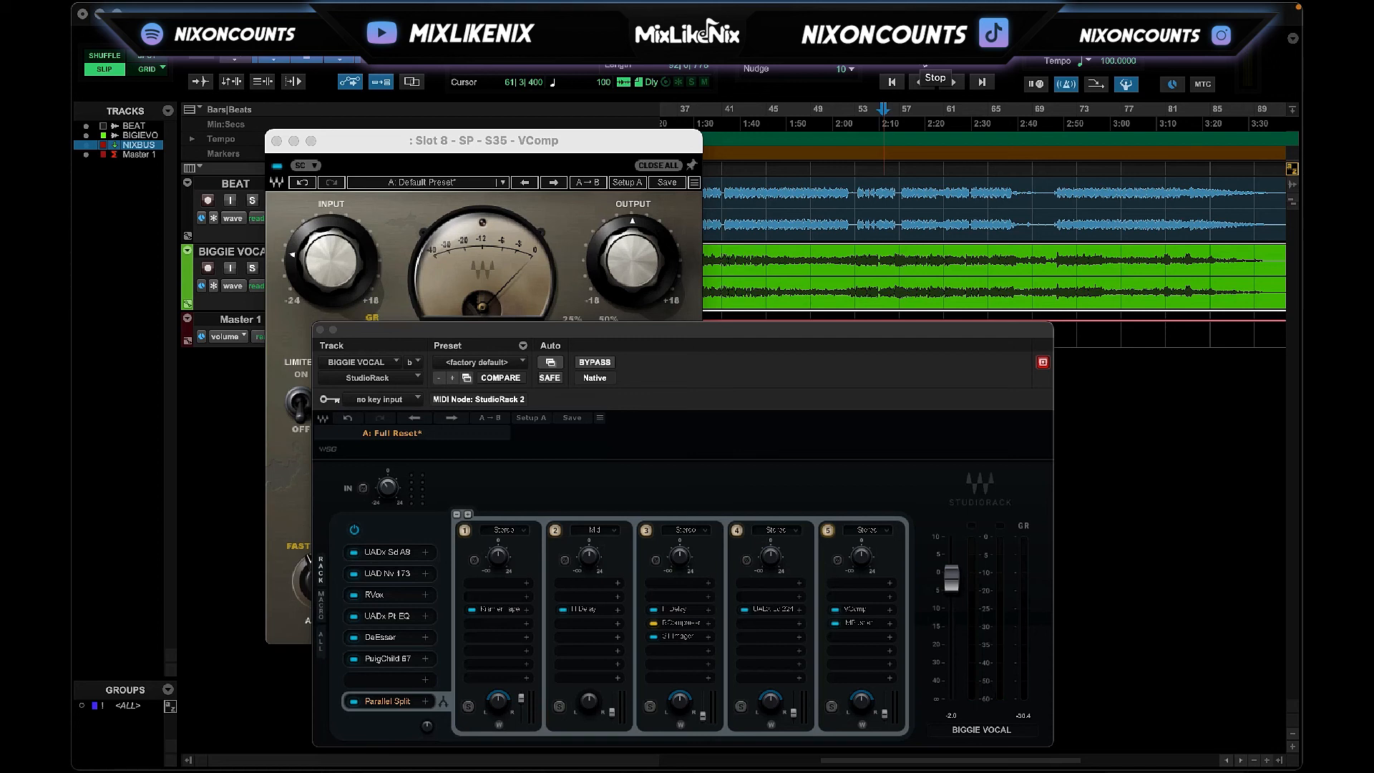
Play from about 2:15 with VComp in view and compare the vocal with parallel chain 5 off and on.
left_click(540, 158)
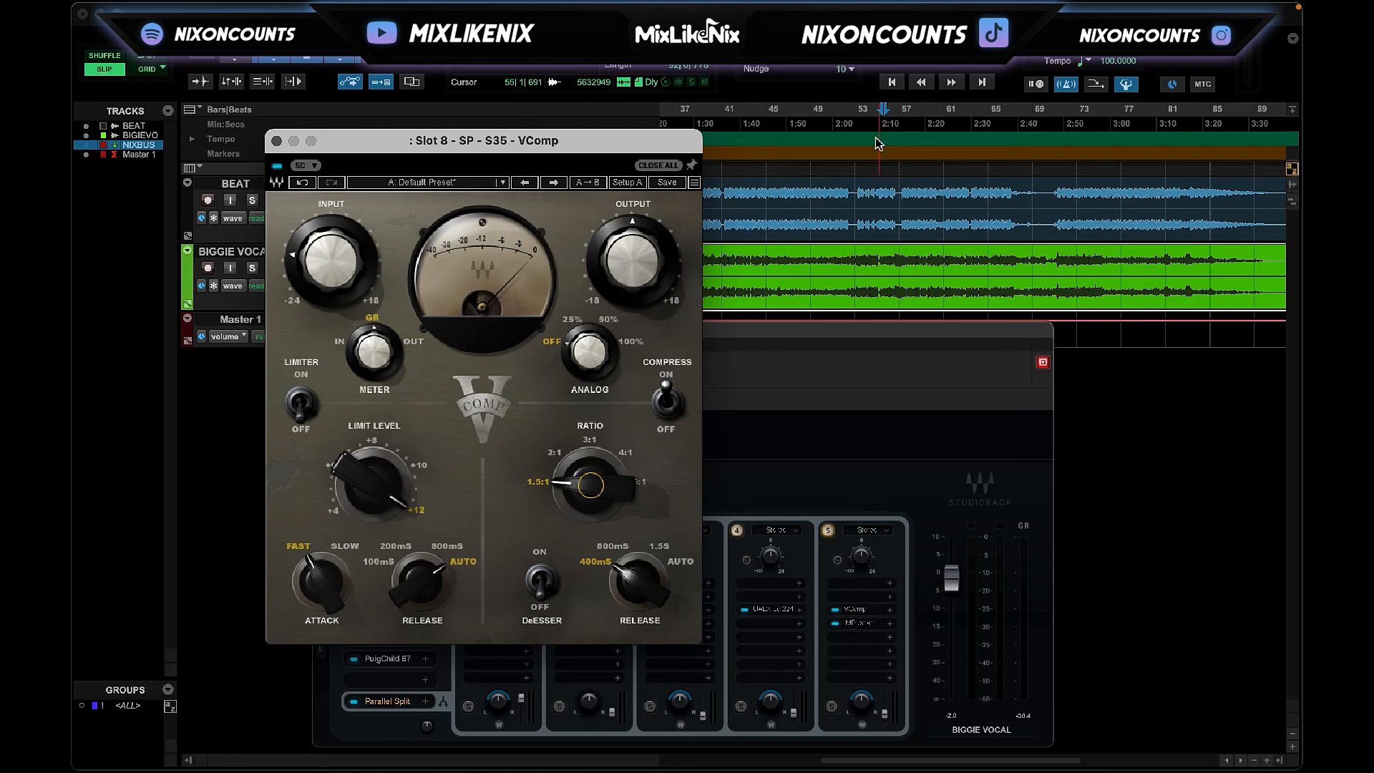
left_click(911, 115)
key("space")
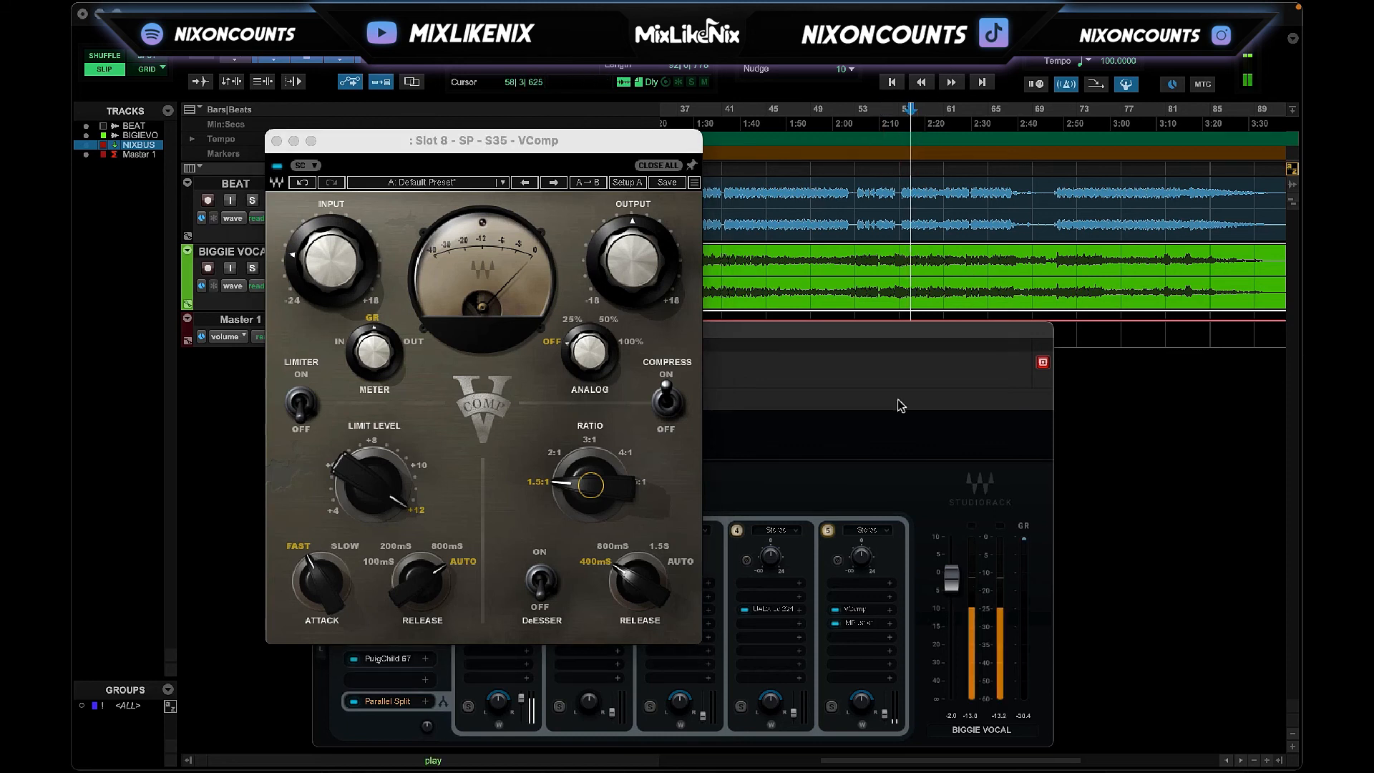
left_click(829, 531)
left_click(828, 531)
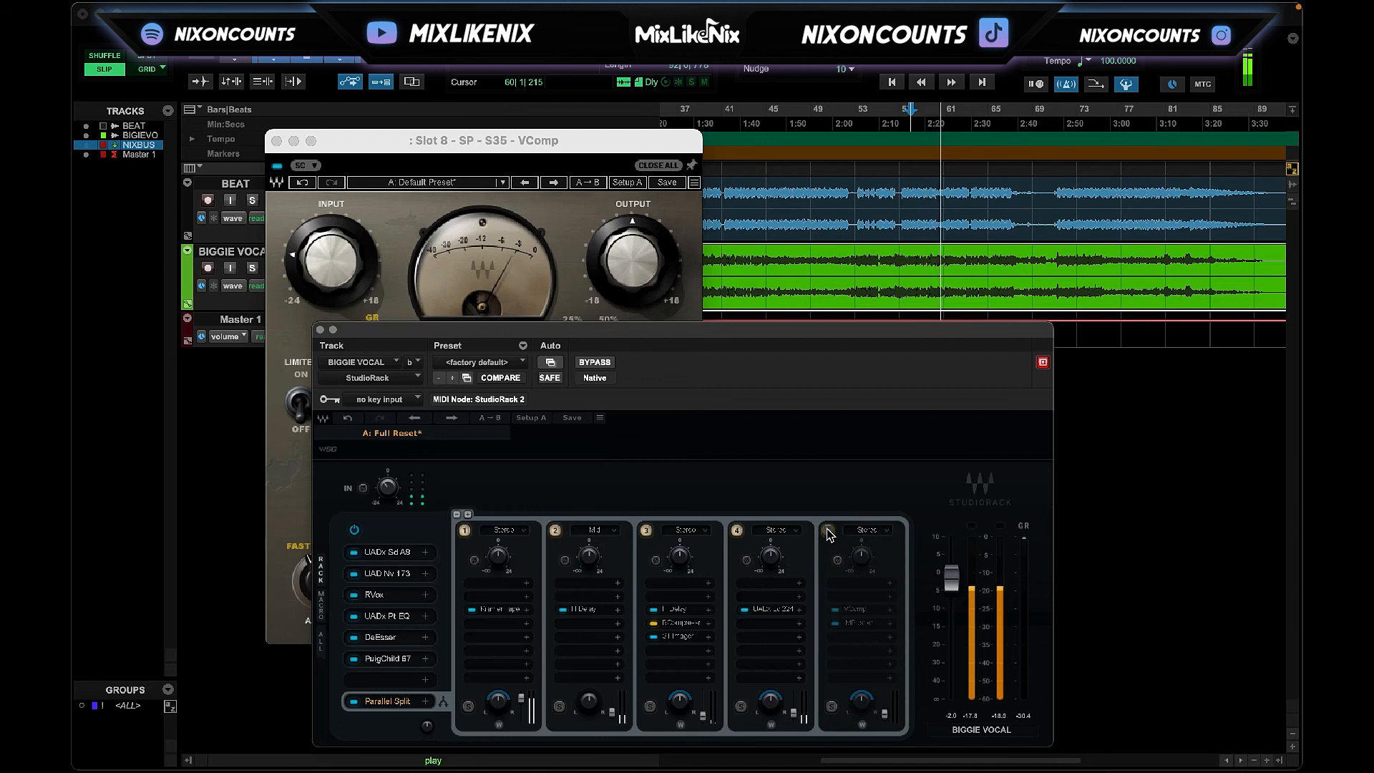
left_click(828, 530)
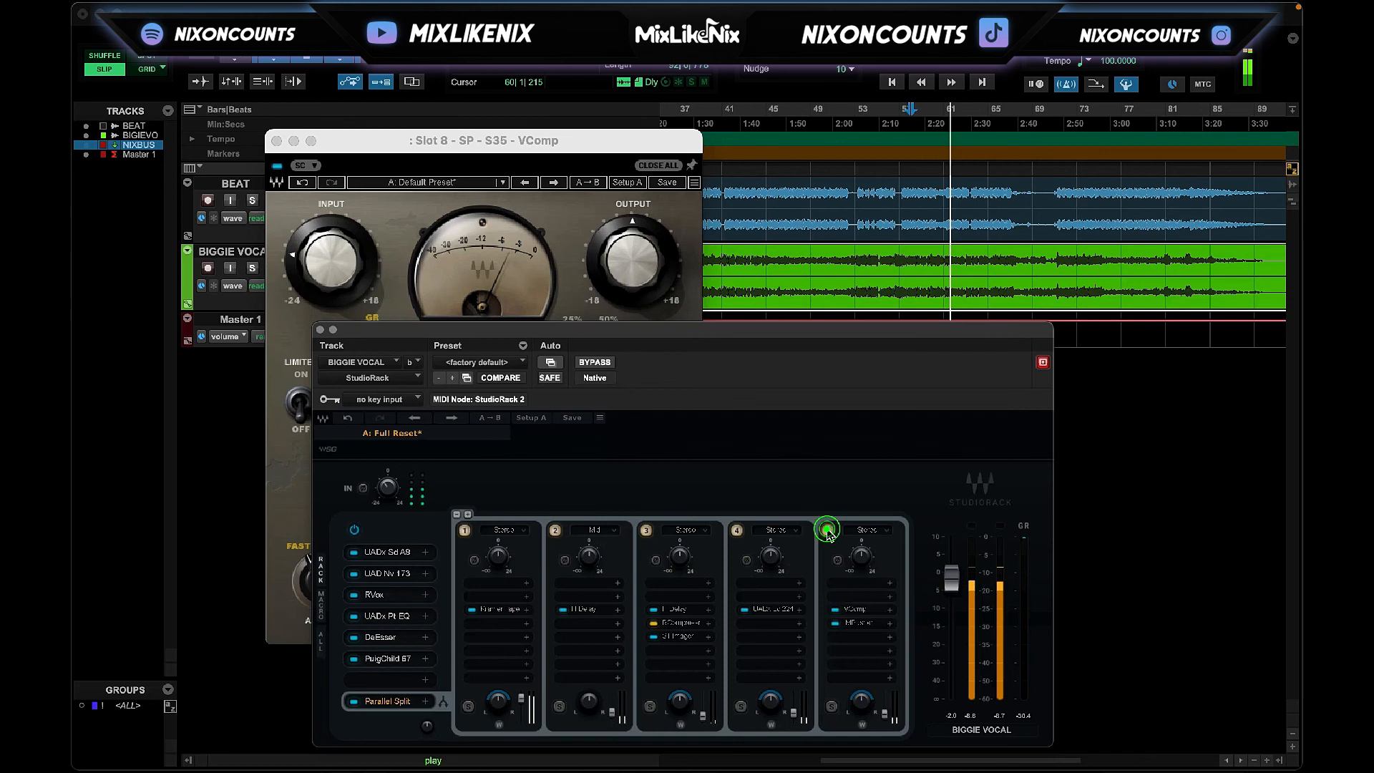
Lower parallel chain 5's fader slightly, raise VComp's input a little, and stop playback.
left_click_drag(884, 713, 885, 714)
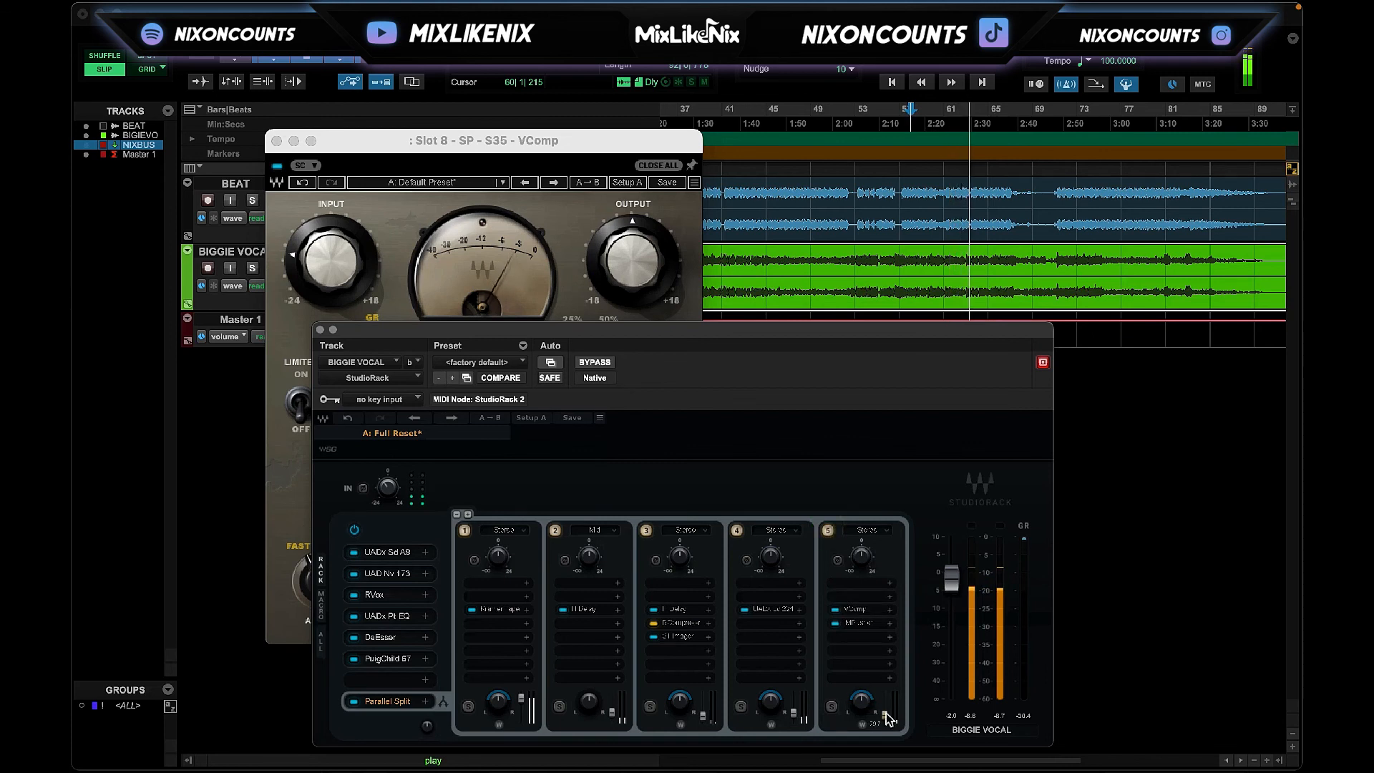
left_click(297, 277)
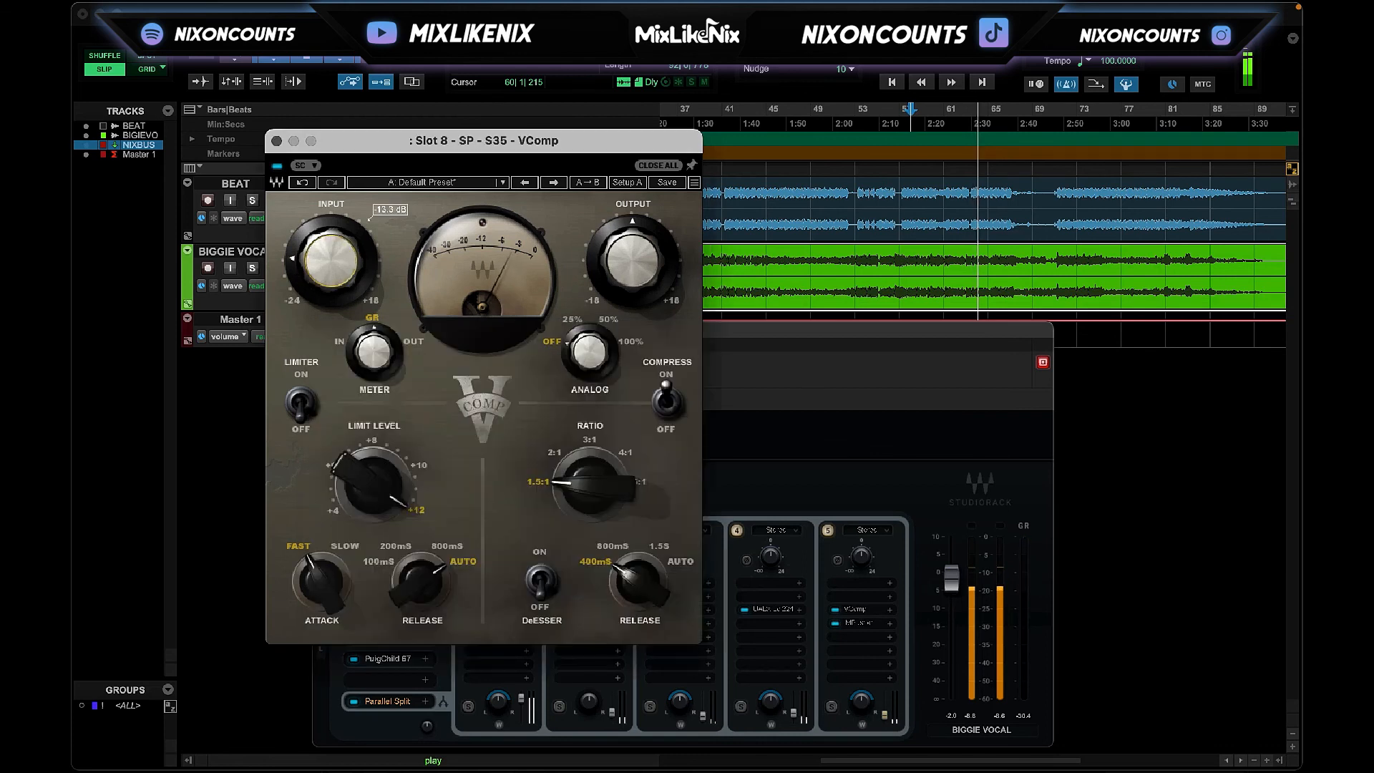
left_click_drag(298, 278, 299, 269)
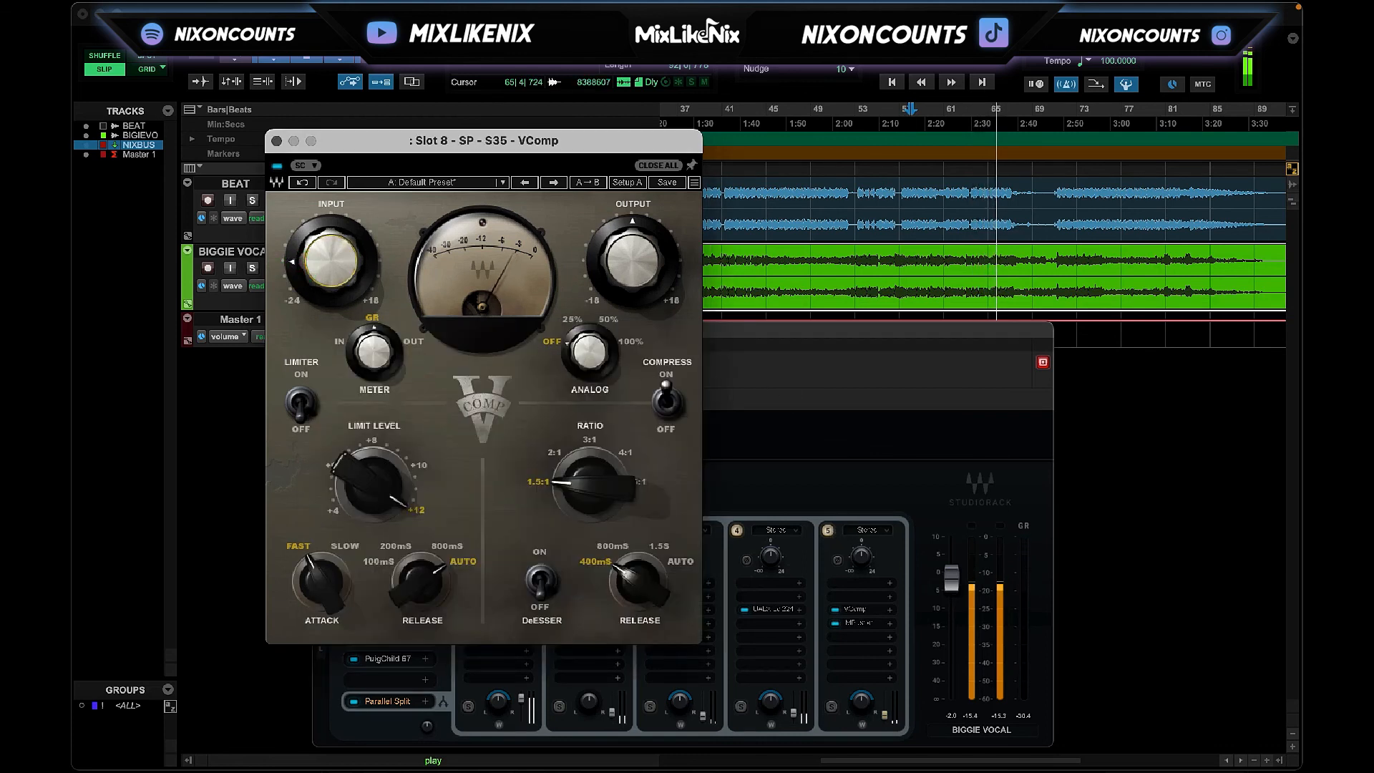
left_click(982, 83)
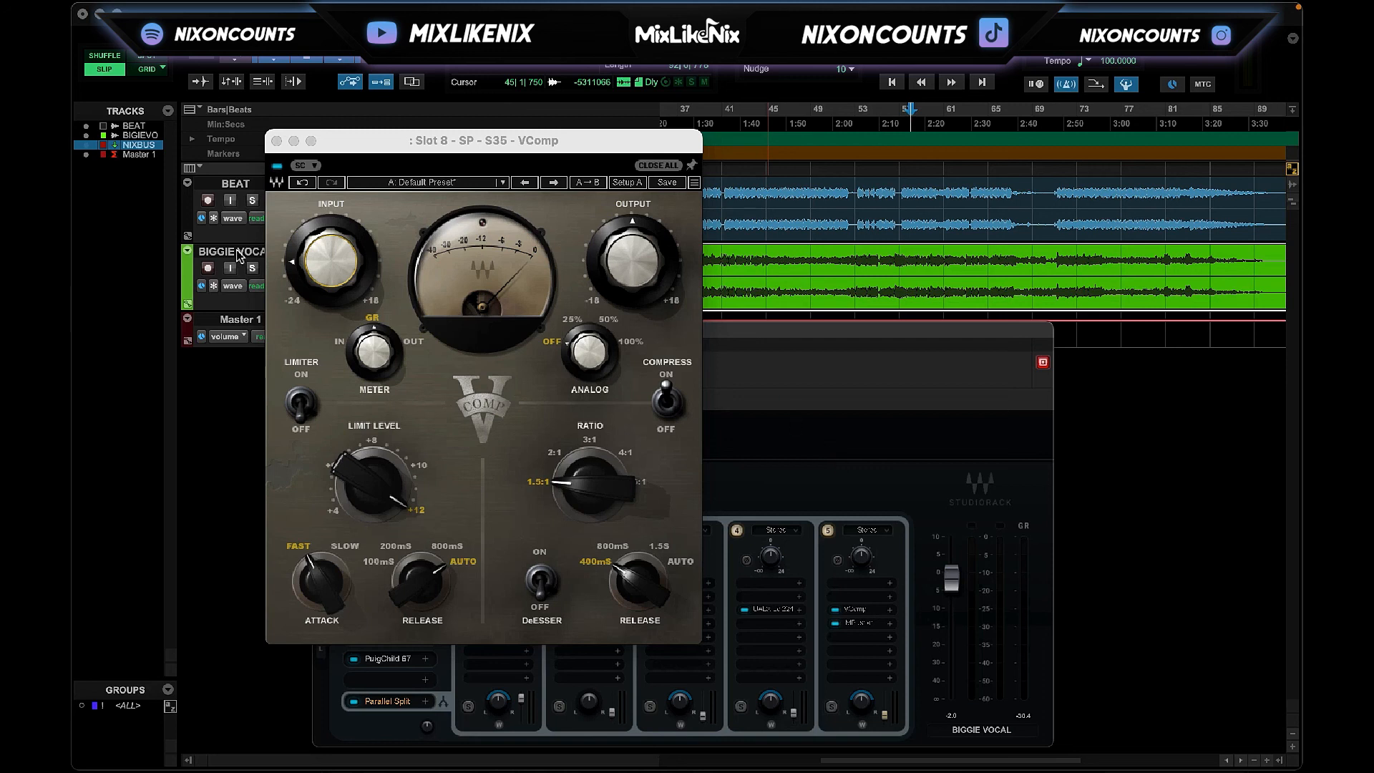
Close VComp, play from about 2:10, and compare the vocal with the whole rack bypassed and active.
left_click(276, 140)
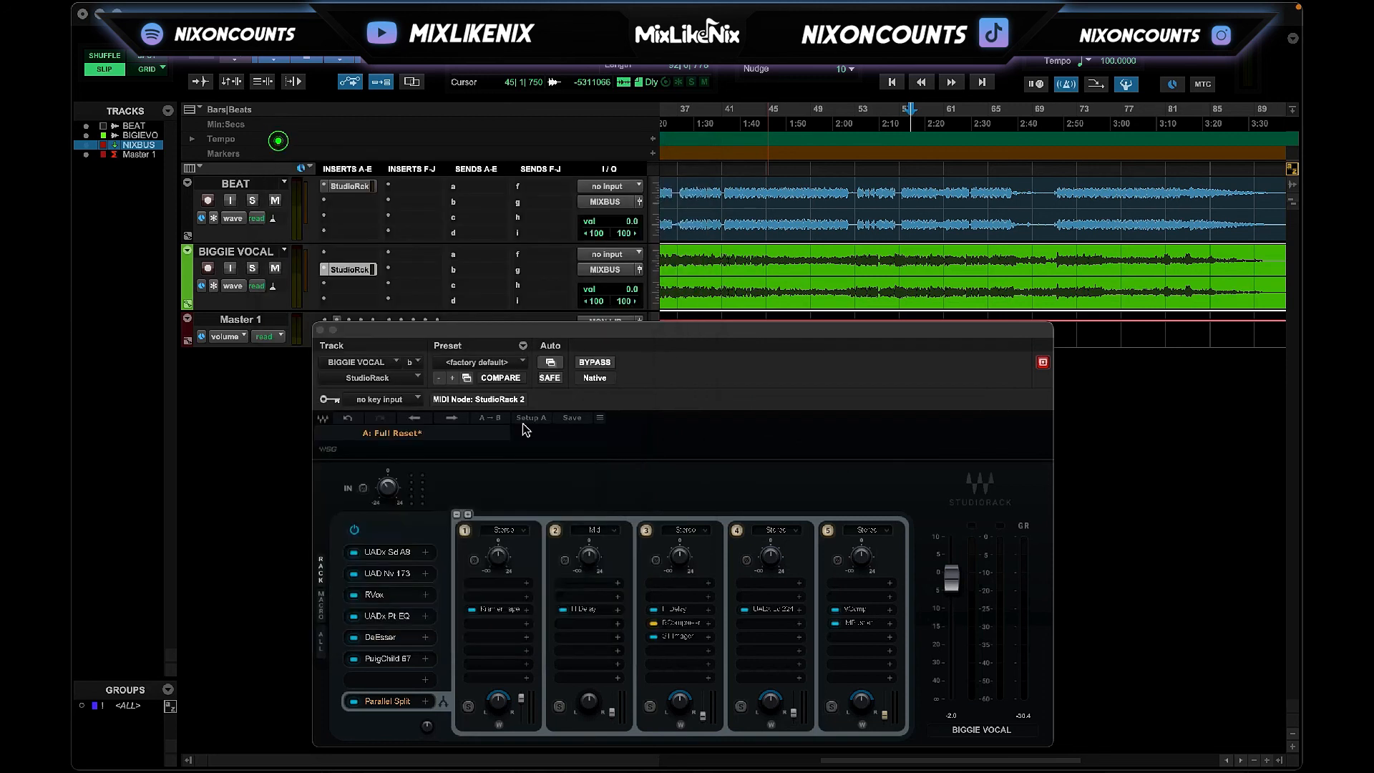
left_click(855, 115)
left_click(899, 133)
key("space")
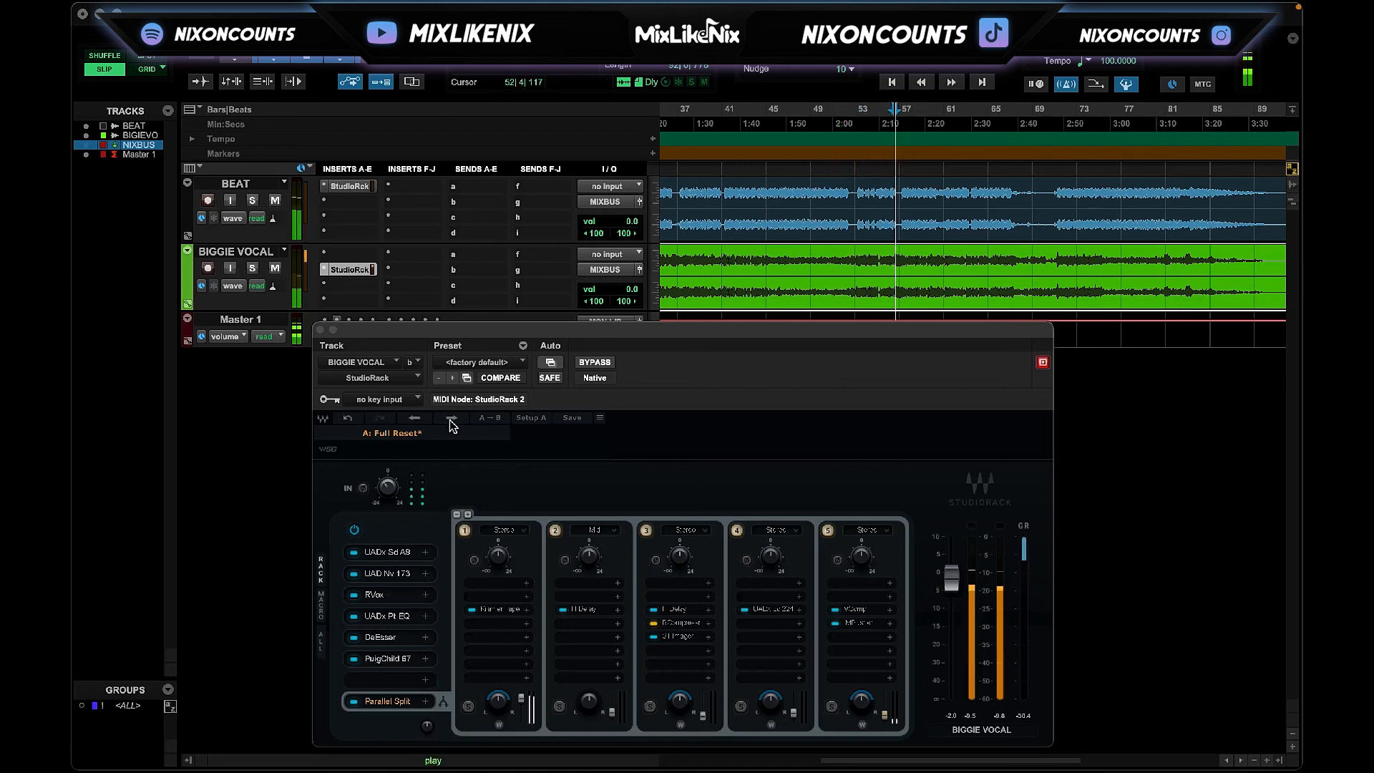
left_click(354, 530)
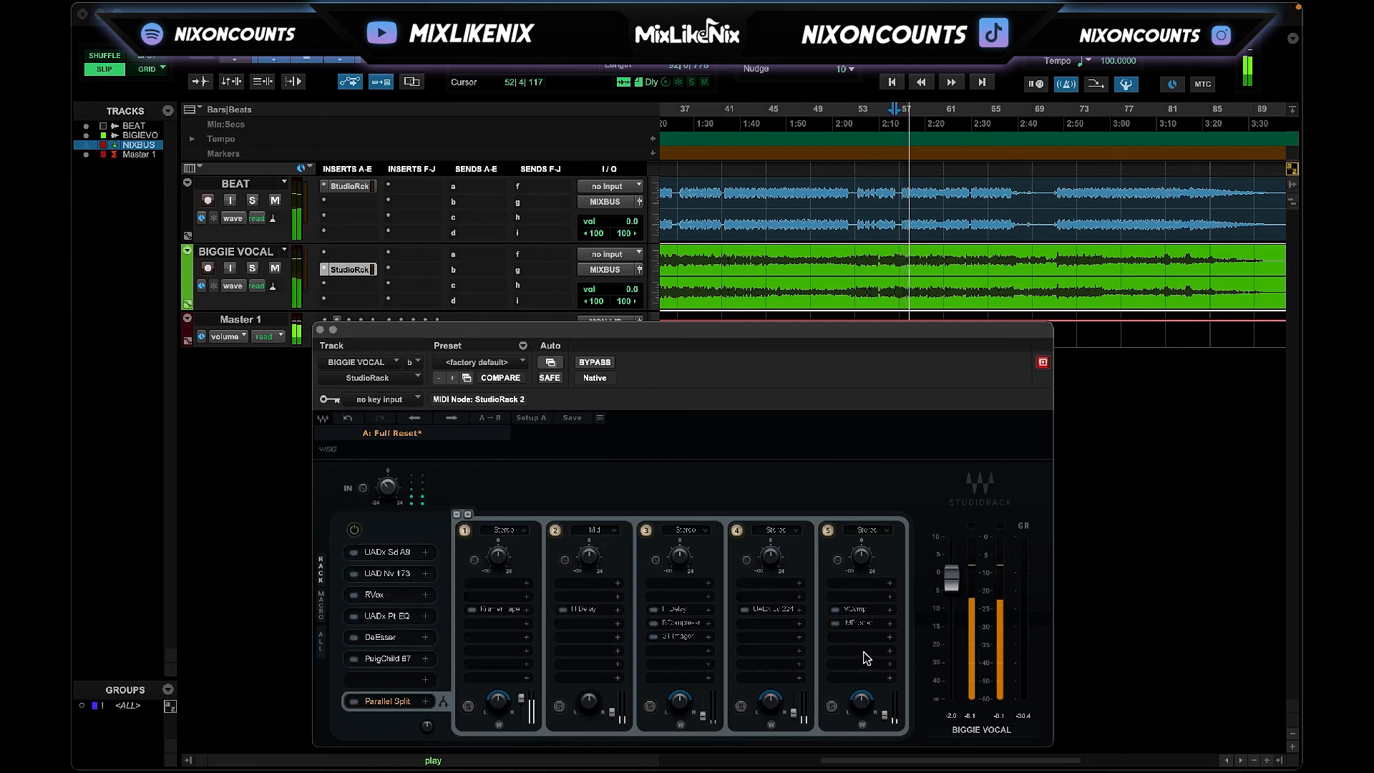
left_click(355, 531)
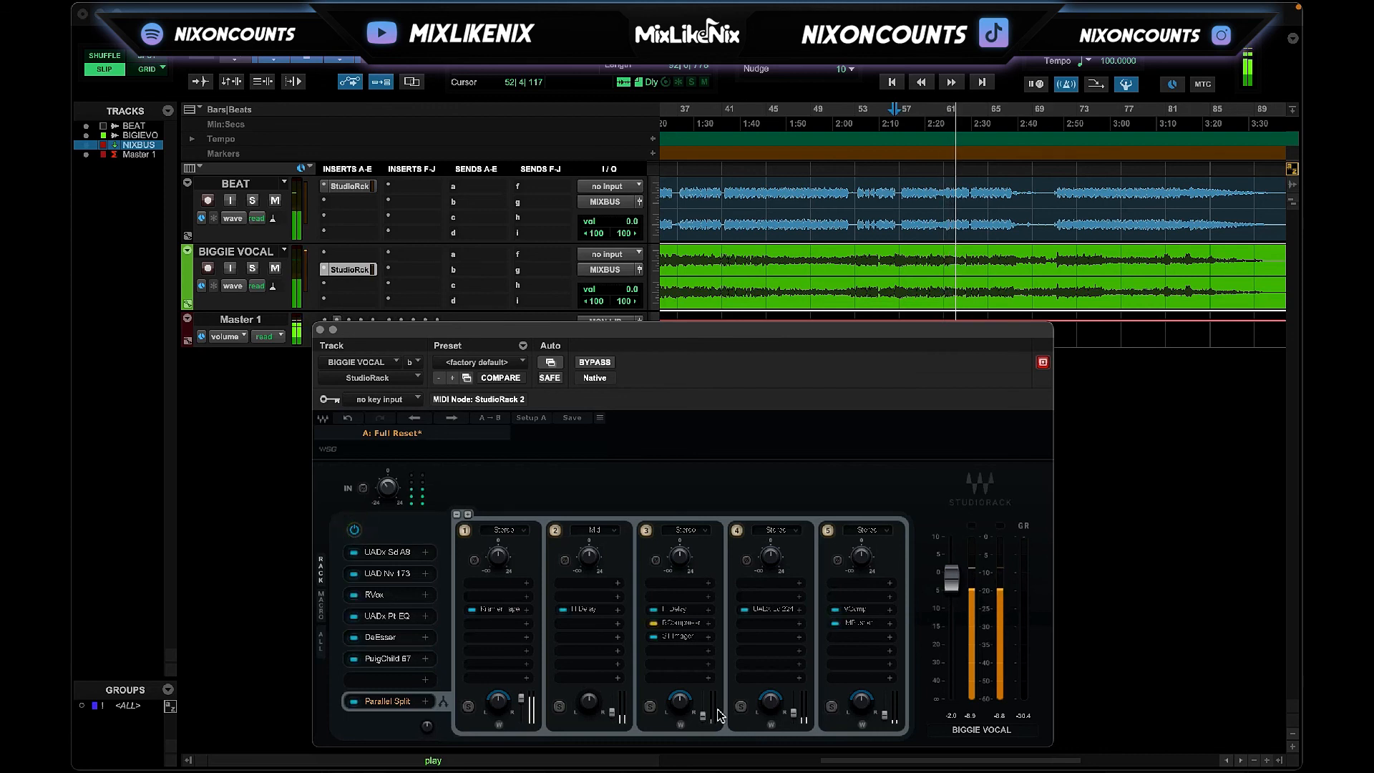
Nudge parallel chain 5's fader down and bypass its IMPusher, comparing the chain off and on.
left_click_drag(885, 715, 885, 717)
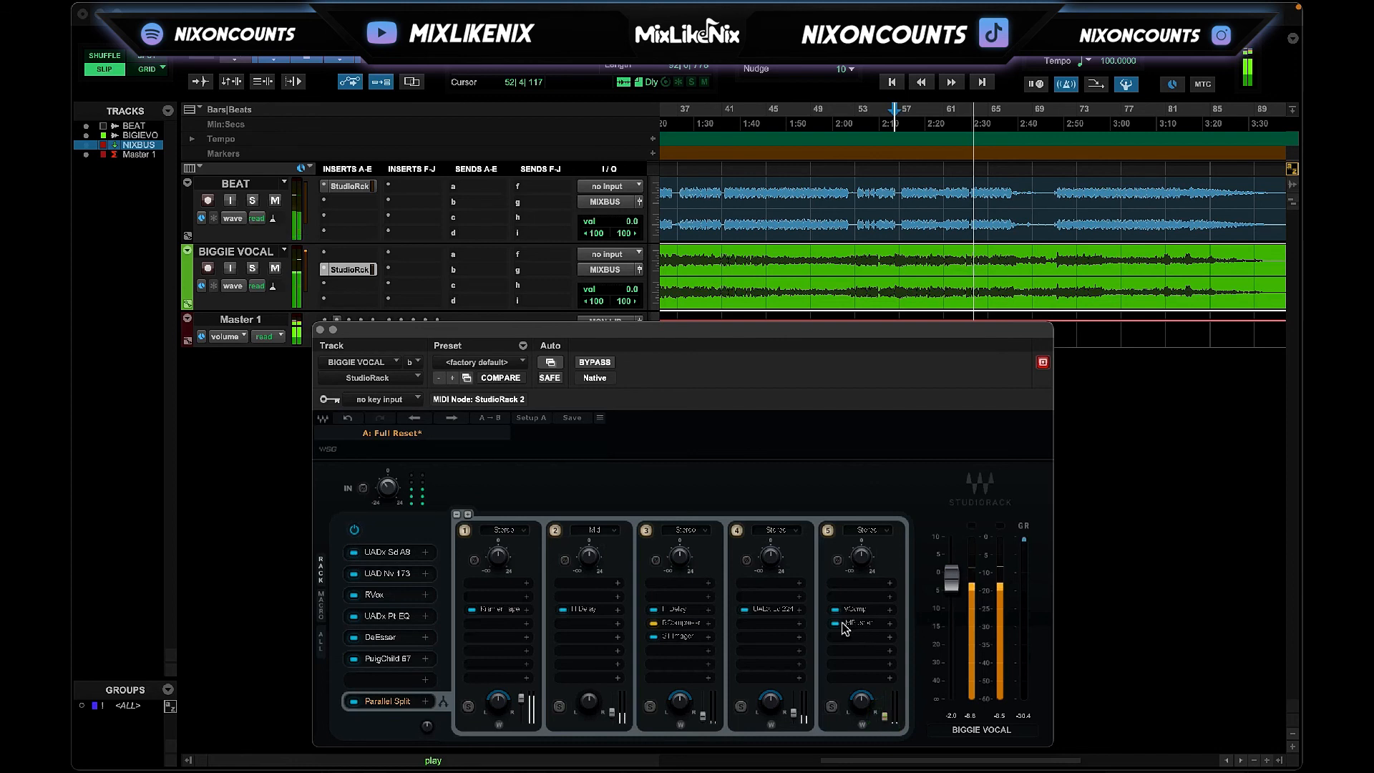
left_click(835, 623)
left_click(828, 530)
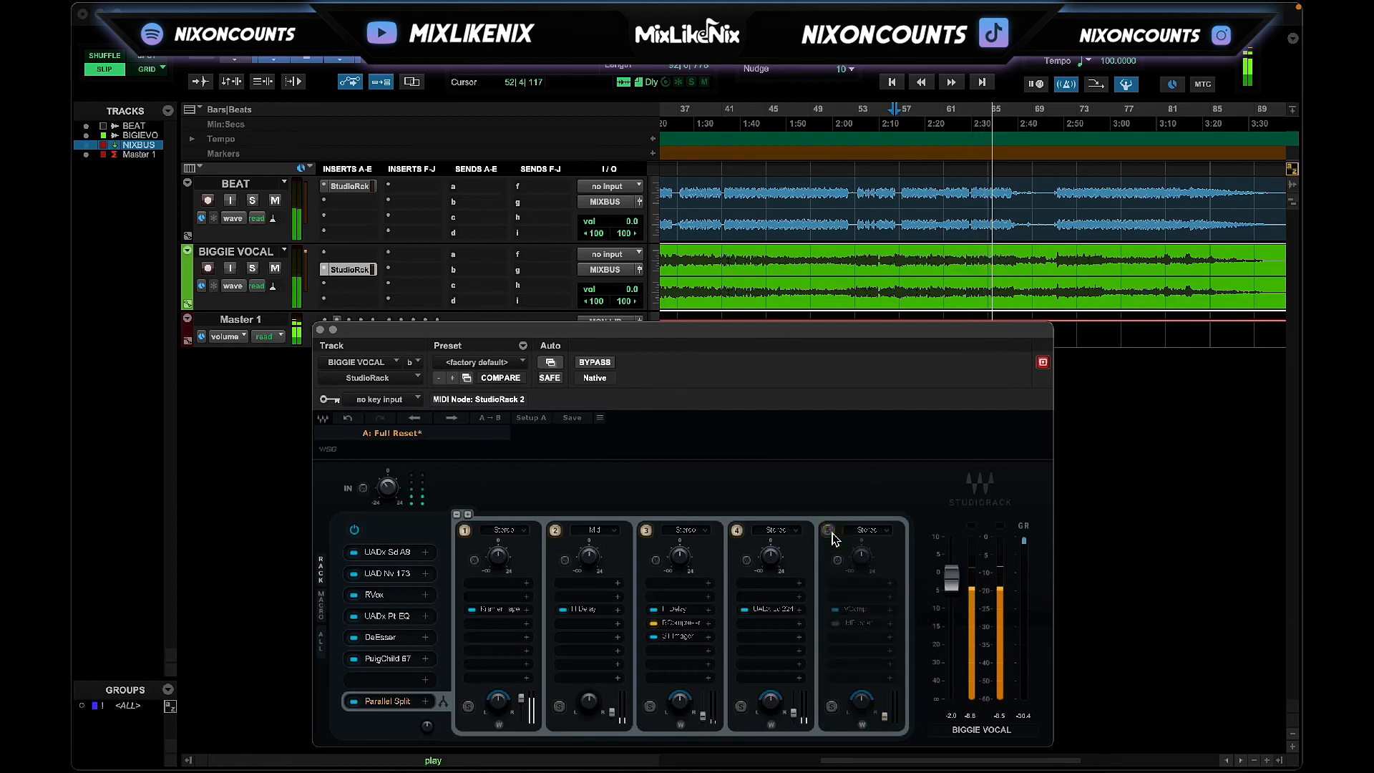
left_click(828, 531)
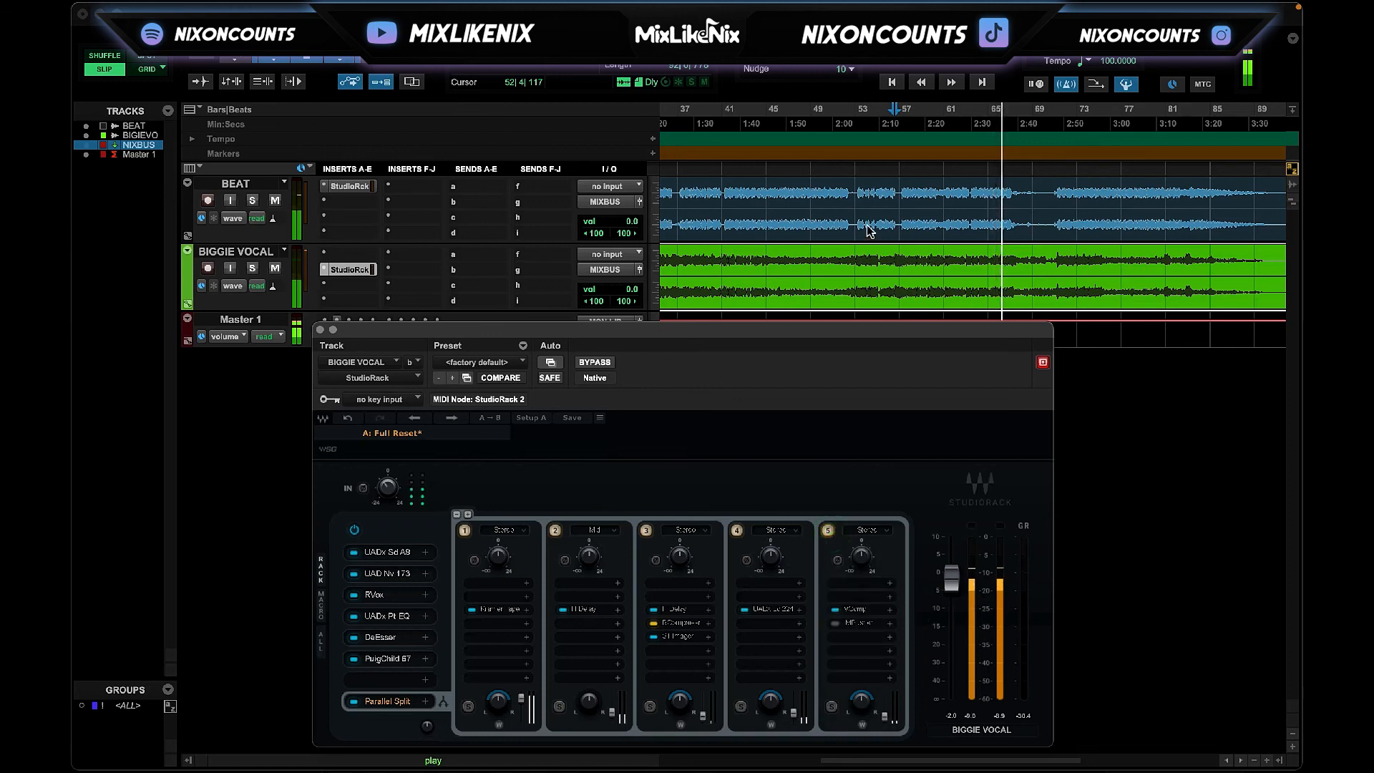
Replay from about 2:10, compare the whole rack bypassed and active without IMPusher, and stop playback.
left_click(893, 124)
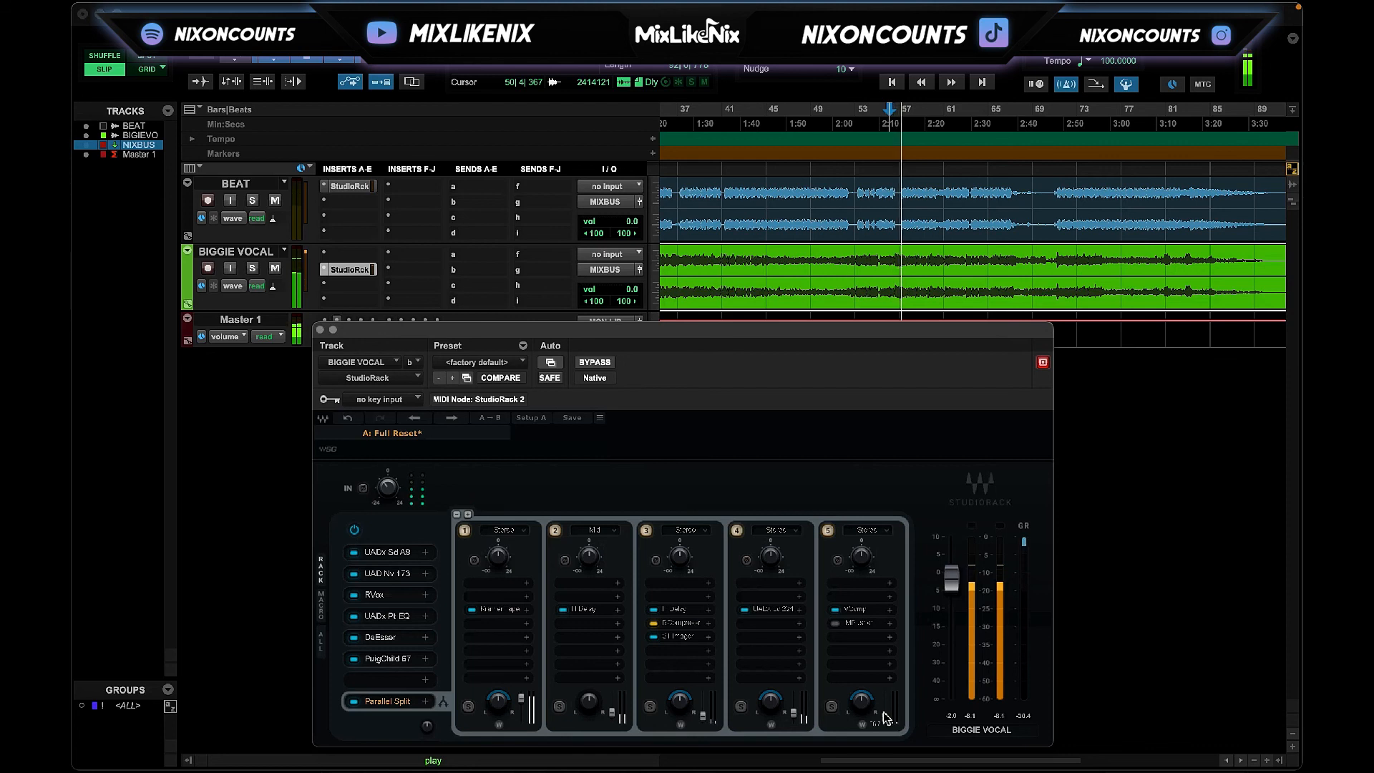
left_click(354, 531)
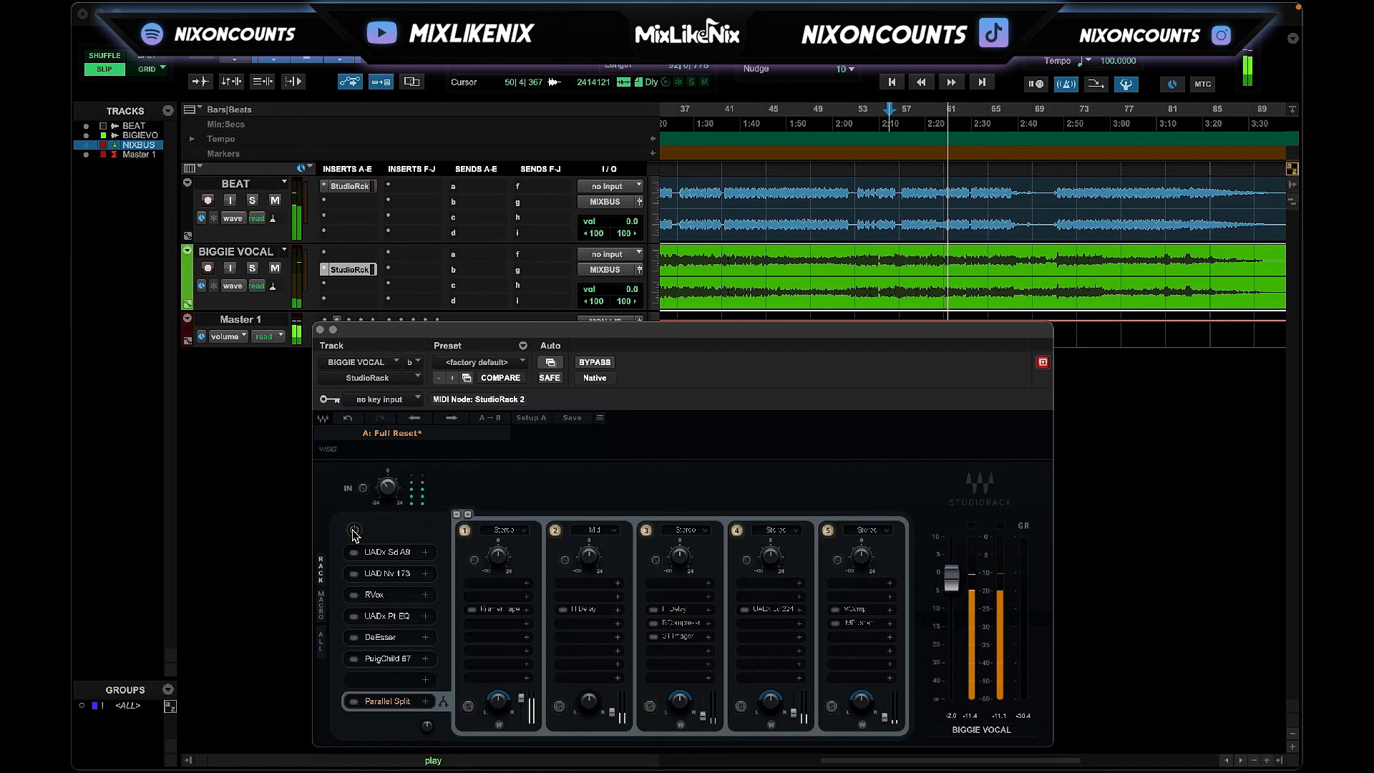
left_click(354, 532)
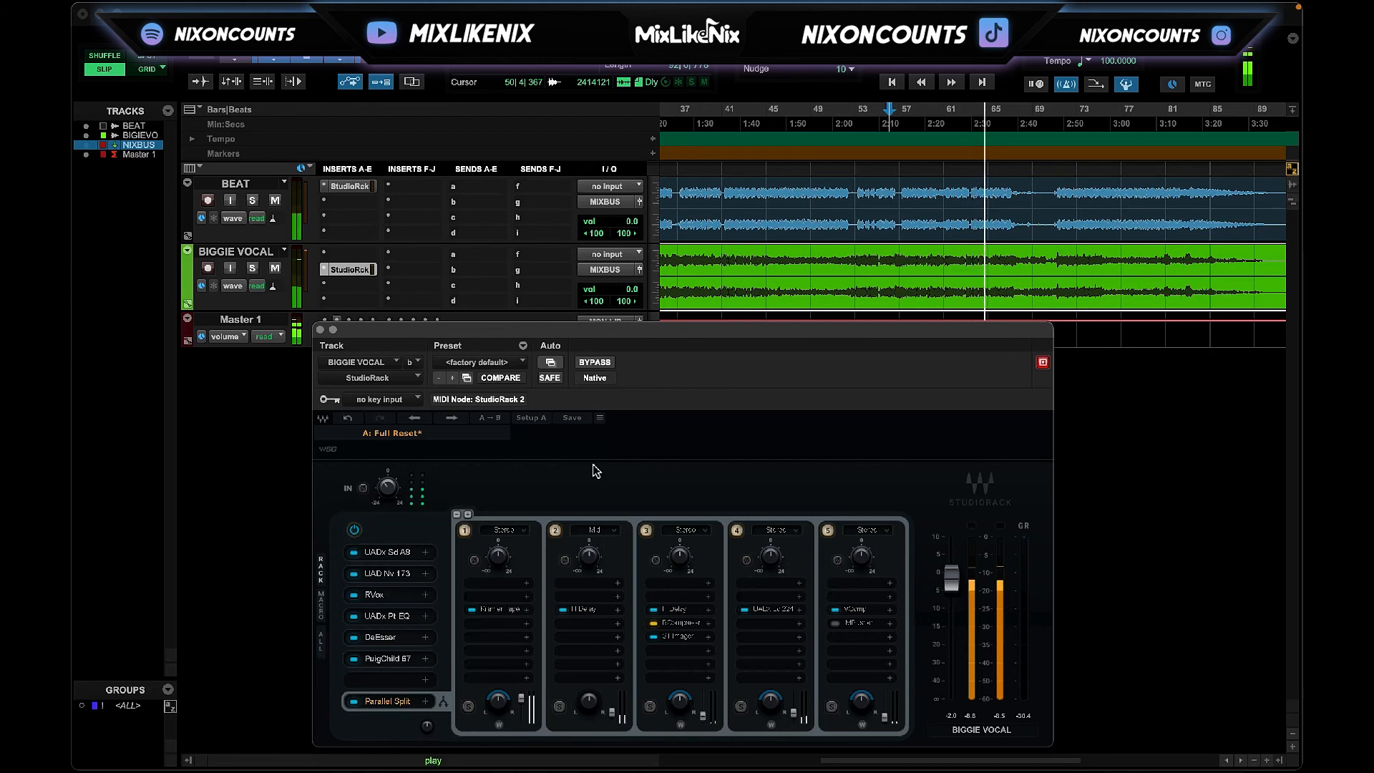
key("space")
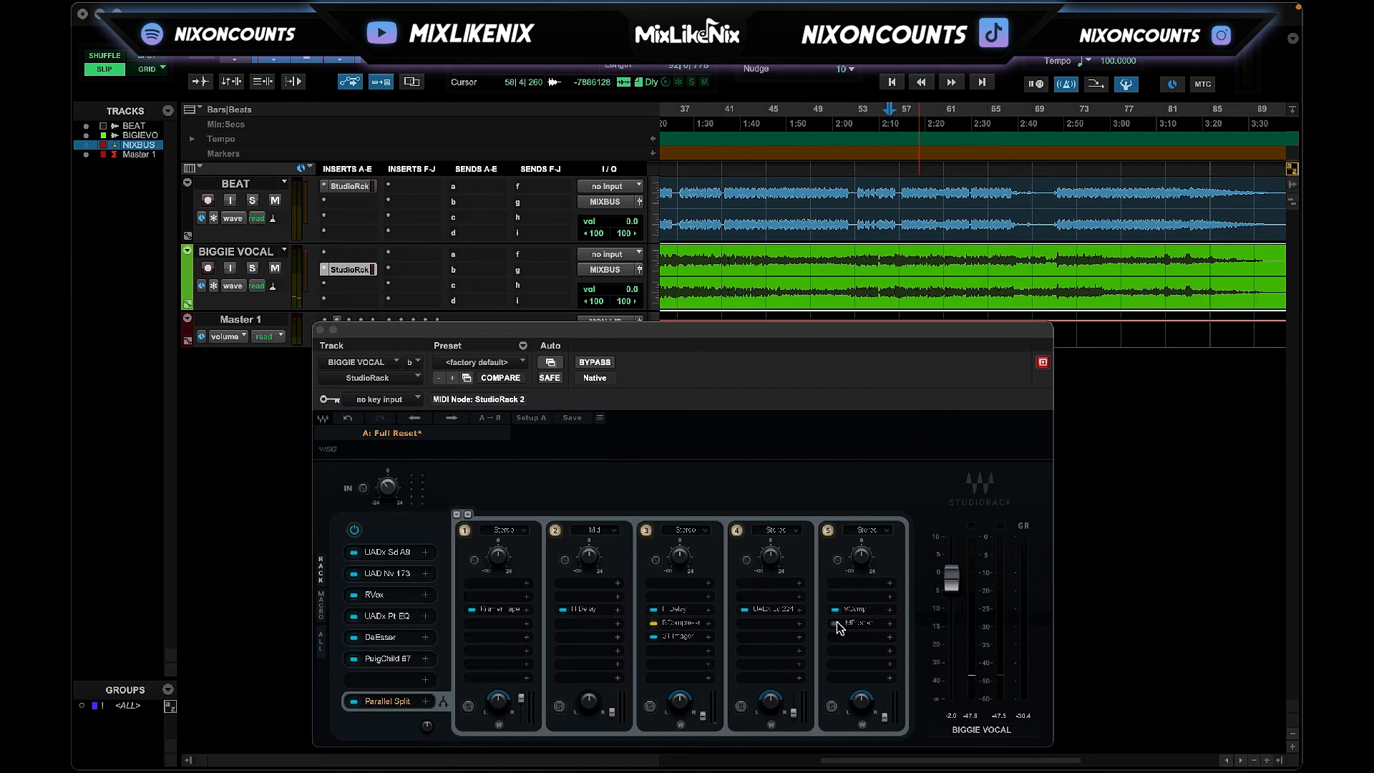
Inspect the bypassed IMPusher, return to StudioRack, and switch parallel chain 5 from Stereo to Mid.
left_click(862, 624)
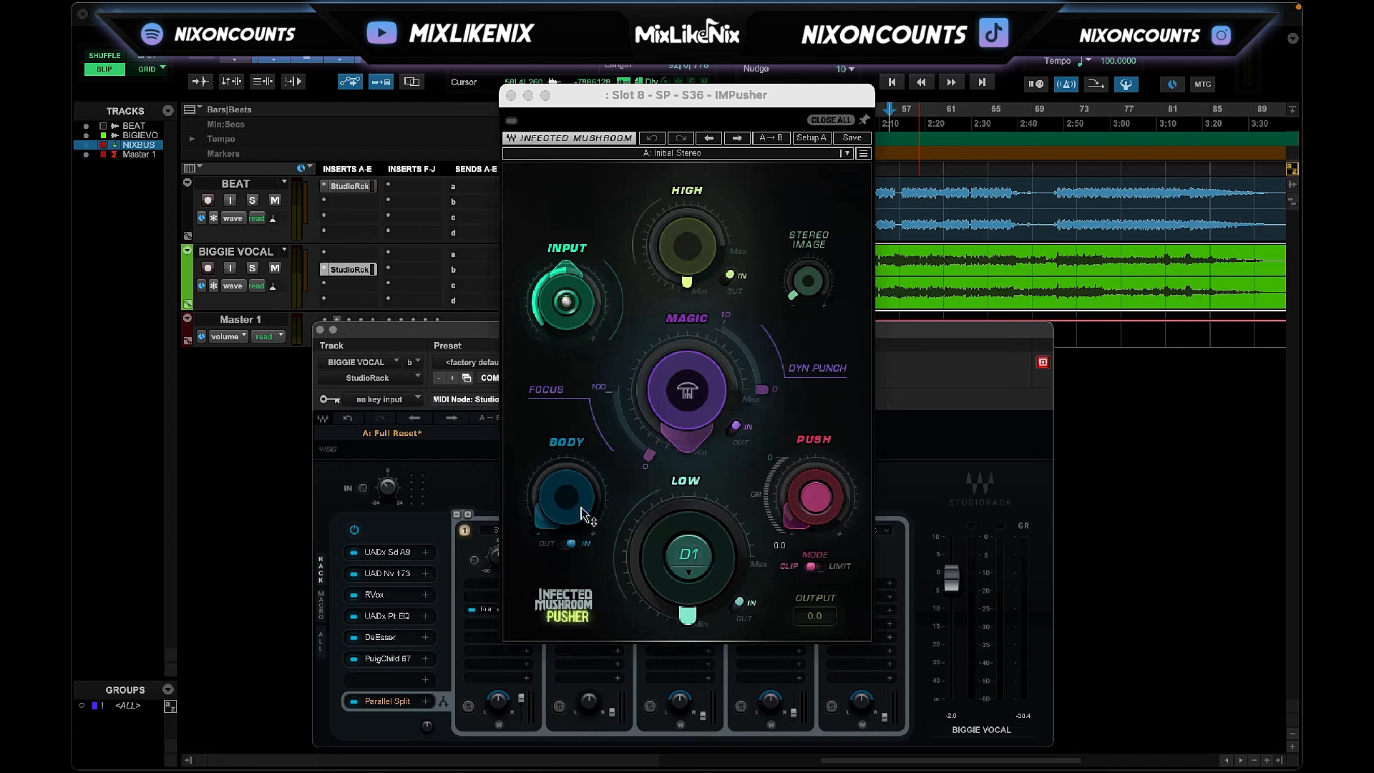
left_click(906, 445)
left_click(870, 531)
left_click(874, 605)
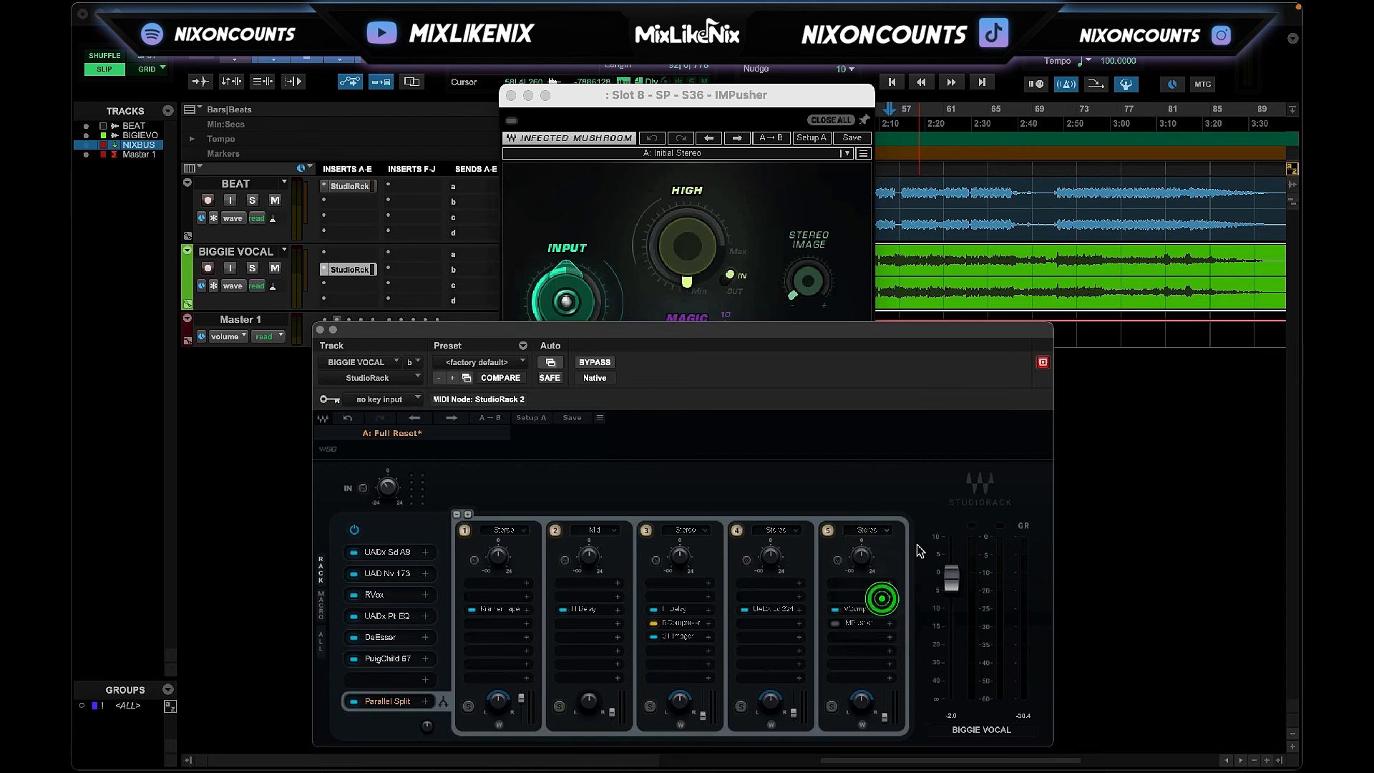
left_click(886, 530)
left_click(885, 491)
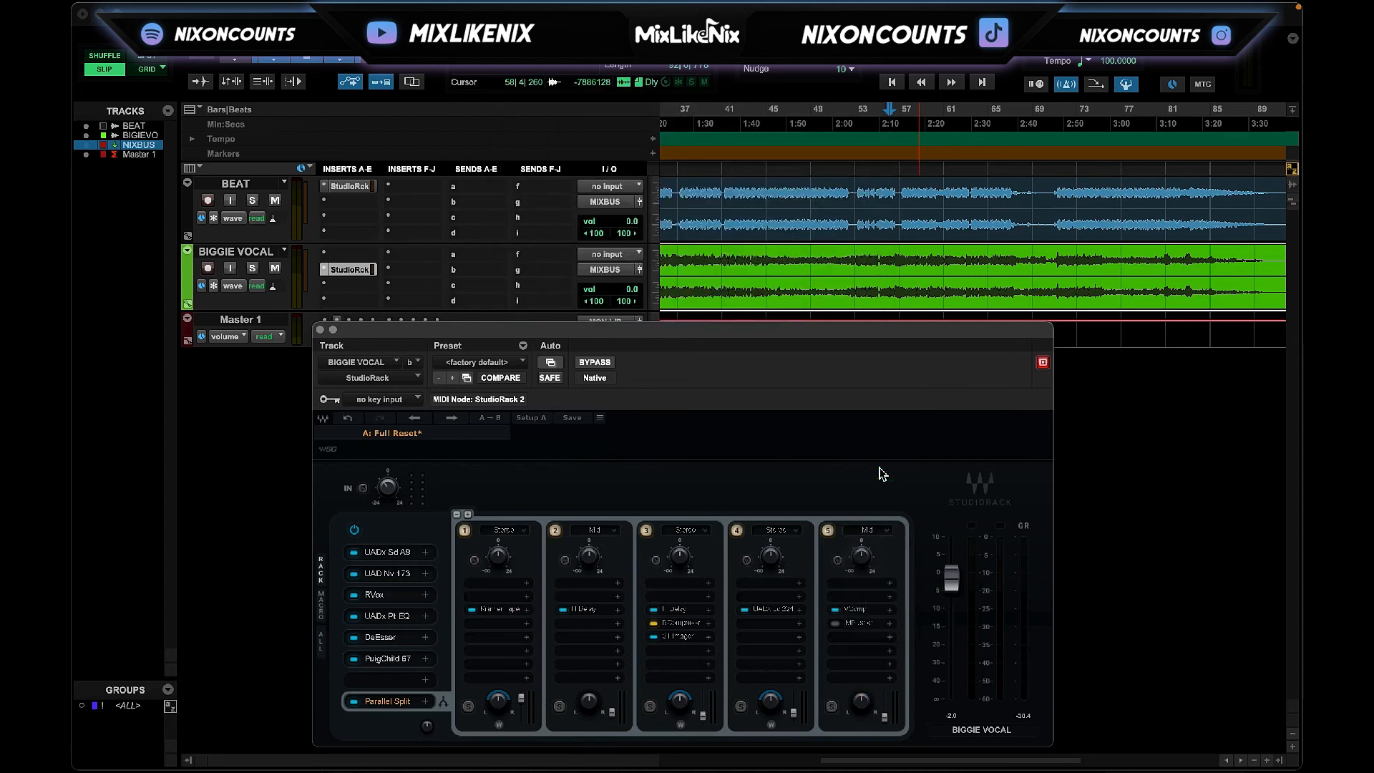